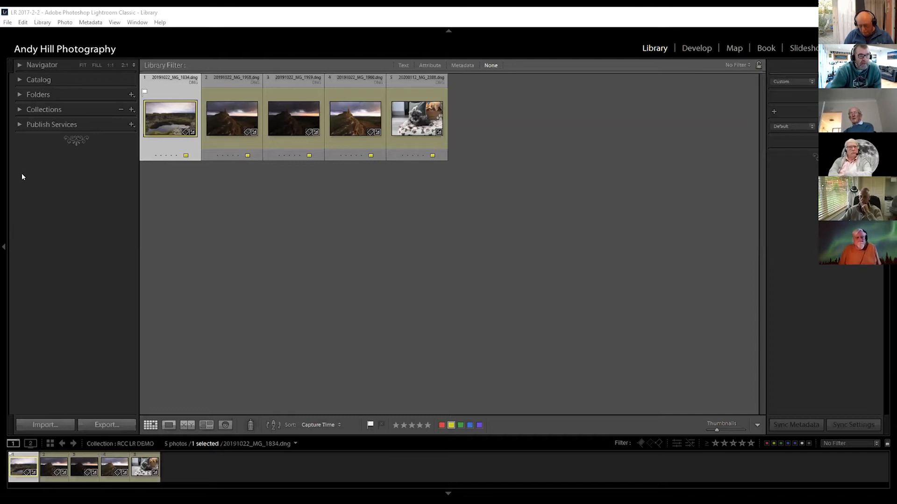
Expand the Folders panel, collapse the Dartmoor folder's subfolders, and collapse the Folders panel
left_click(19, 95)
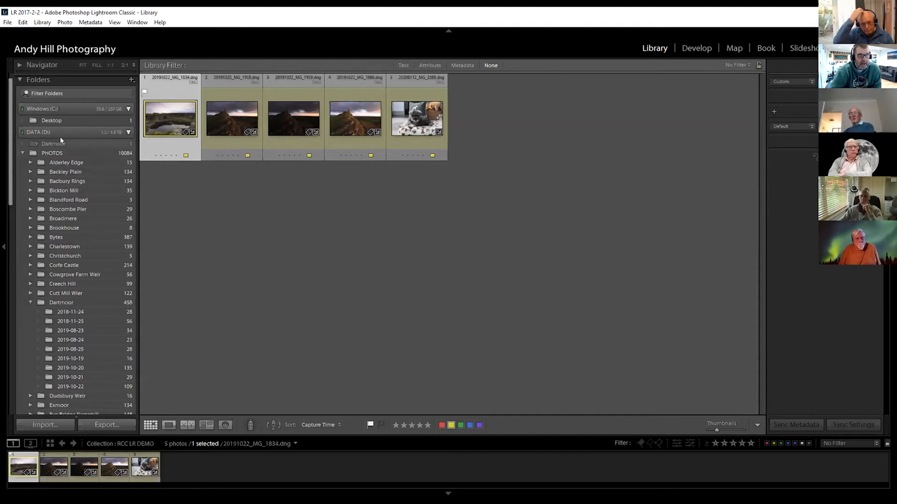
left_click(29, 301)
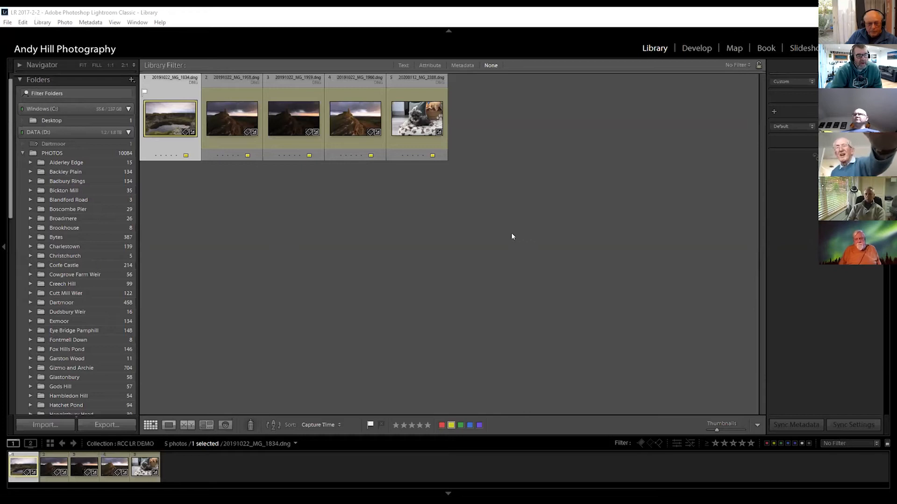
left_click(20, 80)
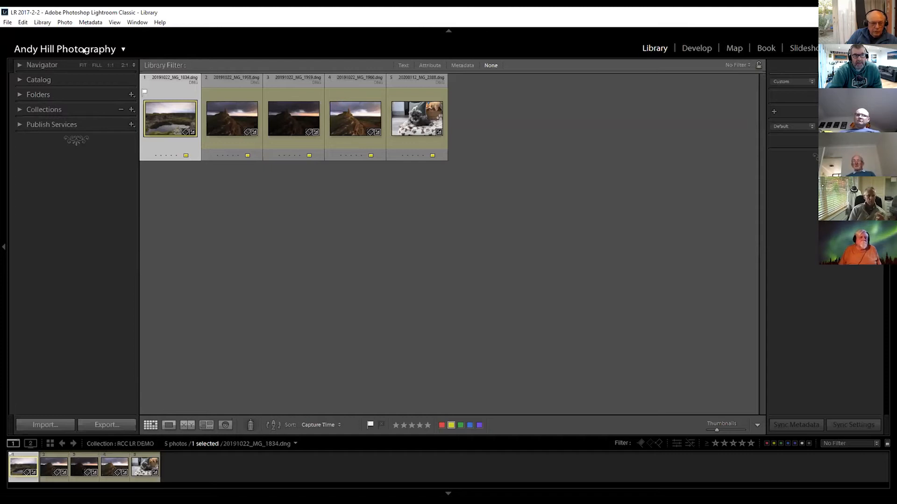
Open the Identity Plate Editor to view the personalized plate's text and font options, then cancel without changes
right_click(63, 48)
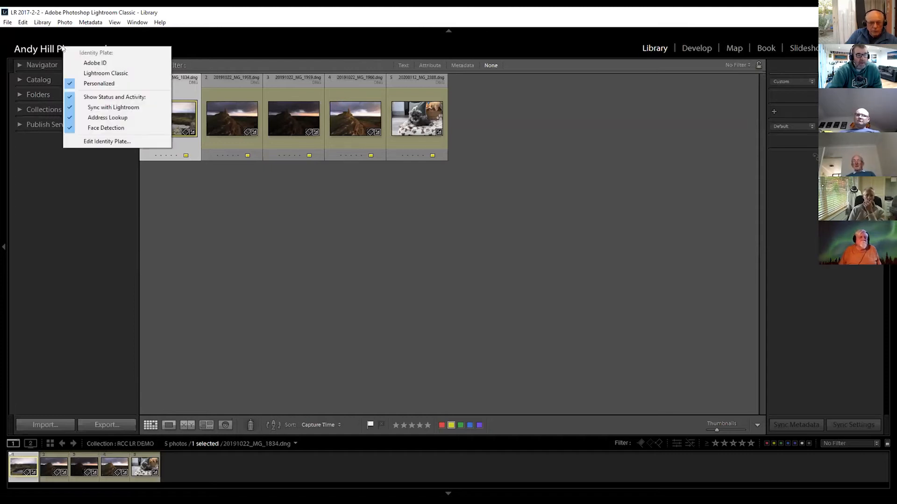
left_click(209, 44)
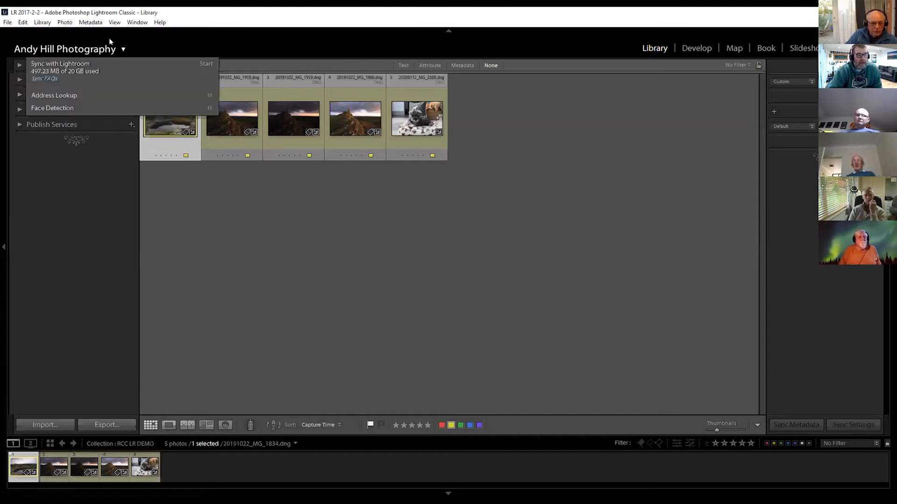
right_click(75, 49)
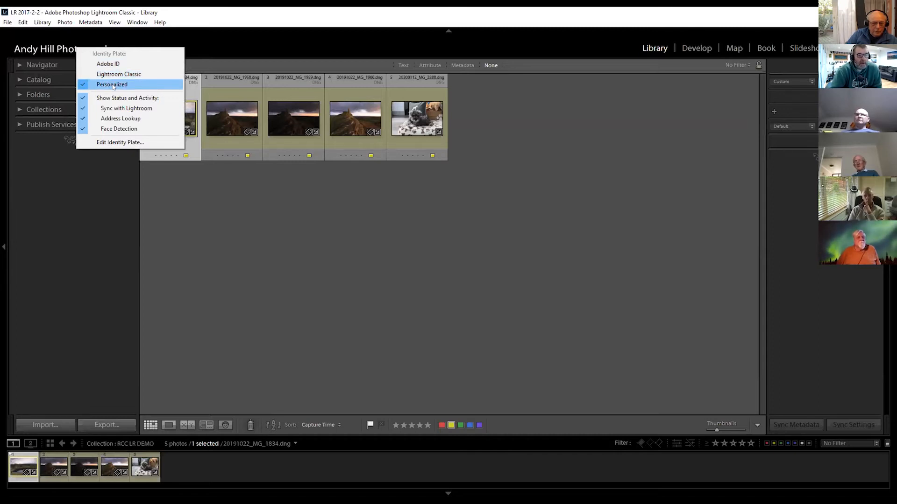
left_click(120, 143)
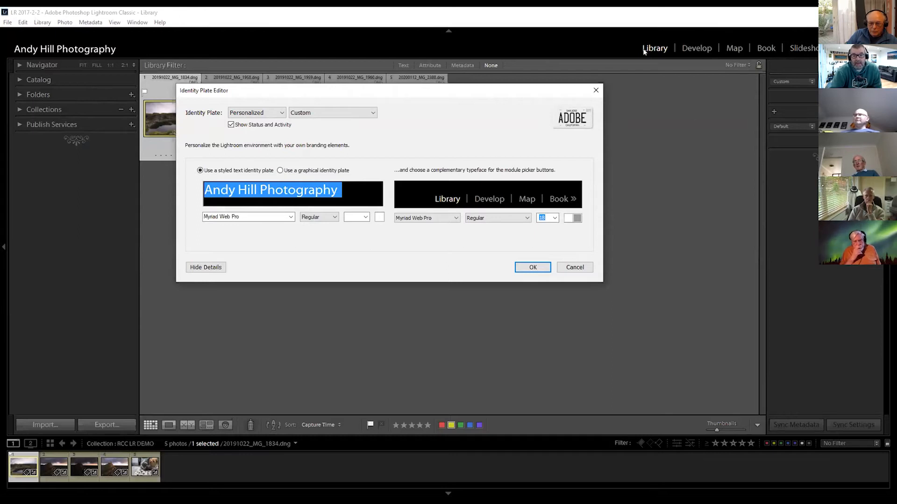
left_click(582, 271)
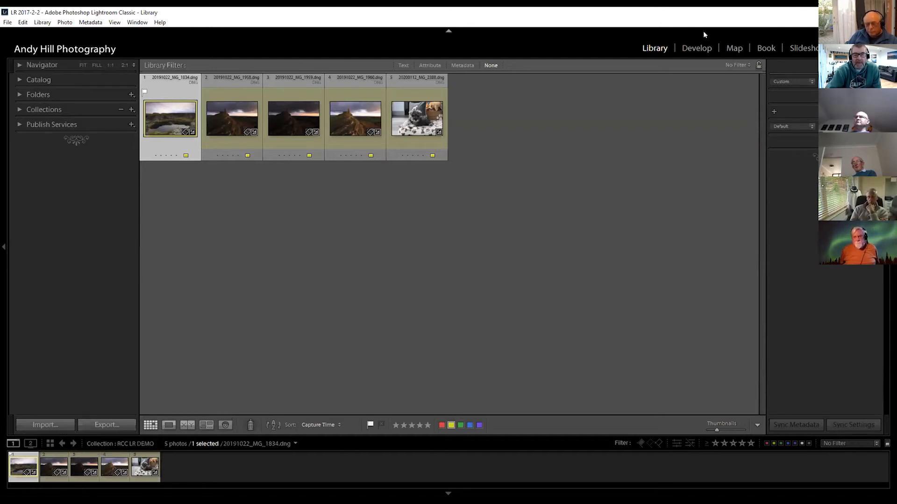
Hide the Map, Book, Slideshow, Print and Web modules from the module picker
right_click(700, 47)
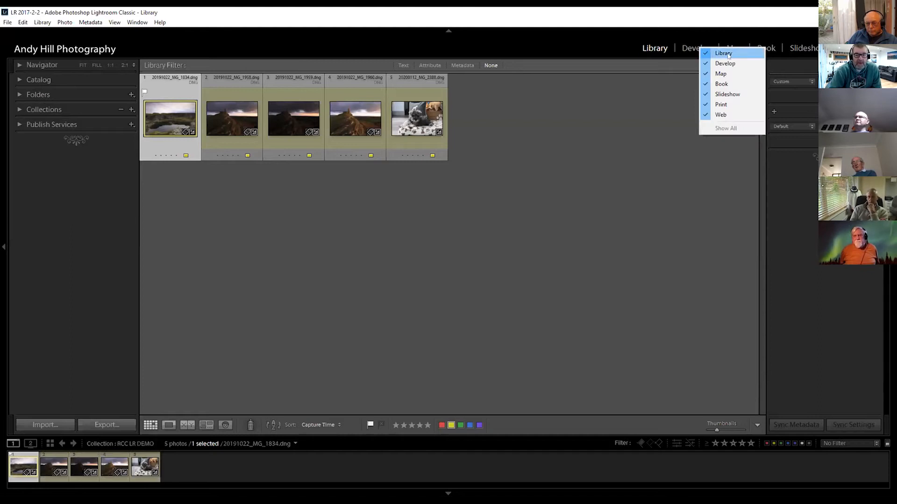
left_click(722, 107)
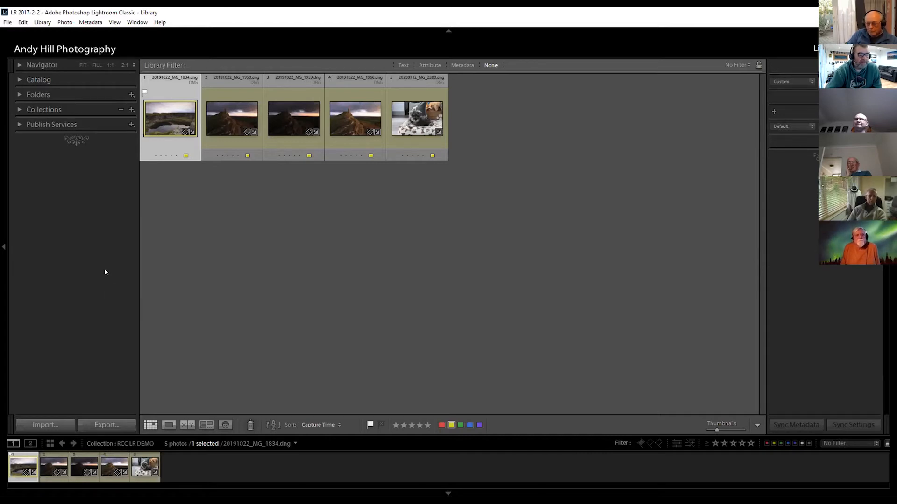
Hide the Publish Services panel from the Library's side panels and restore it
right_click(40, 80)
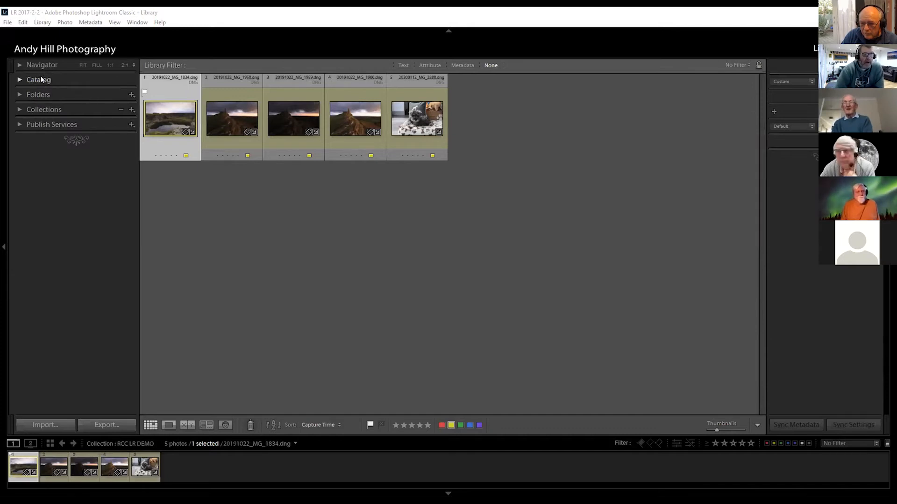
right_click(41, 80)
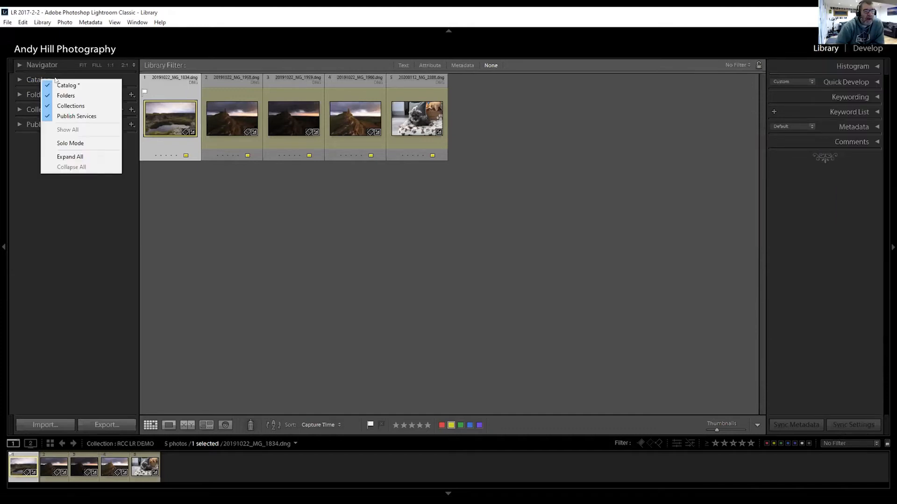
left_click(86, 116)
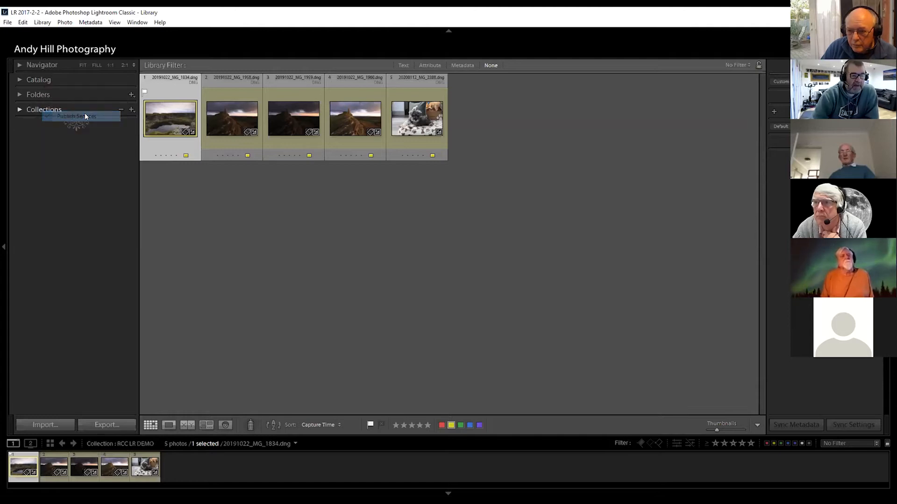
right_click(30, 110)
left_click(63, 146)
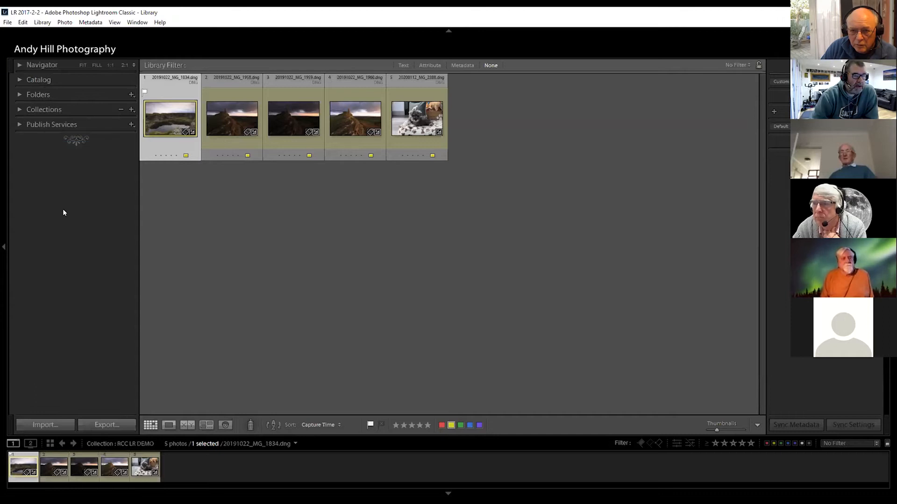
Turn on Solo Mode for the Library's side panels and try it by expanding the Collections panel
right_click(72, 123)
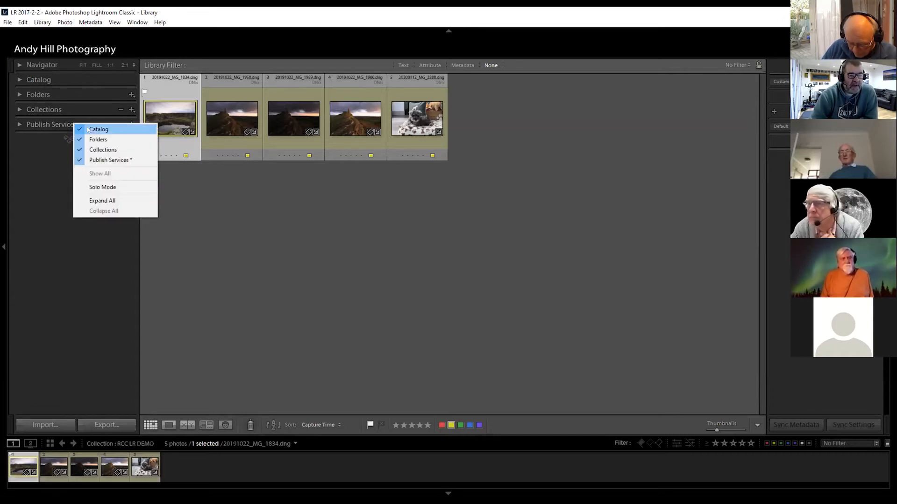
left_click(101, 187)
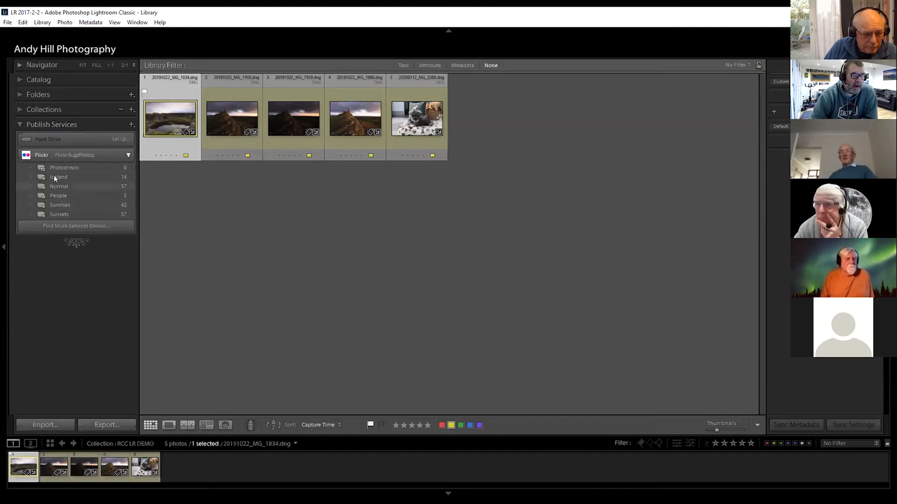
left_click(20, 111)
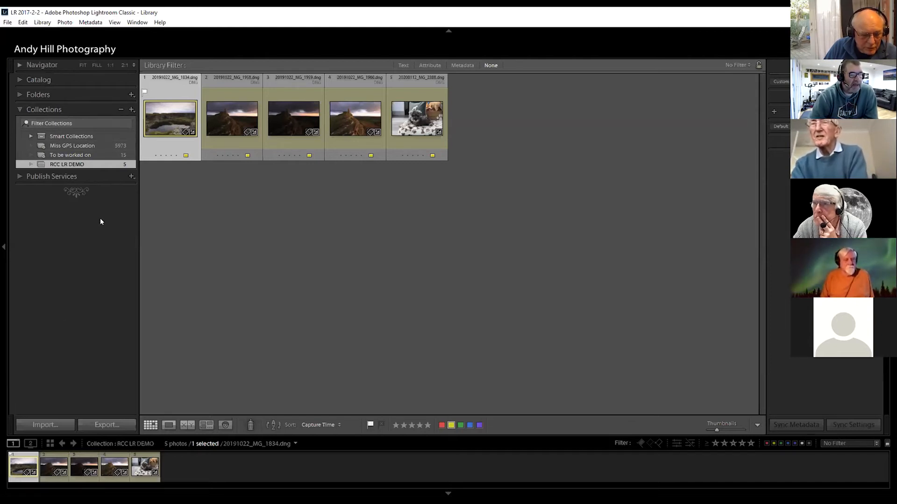
right_click(46, 107)
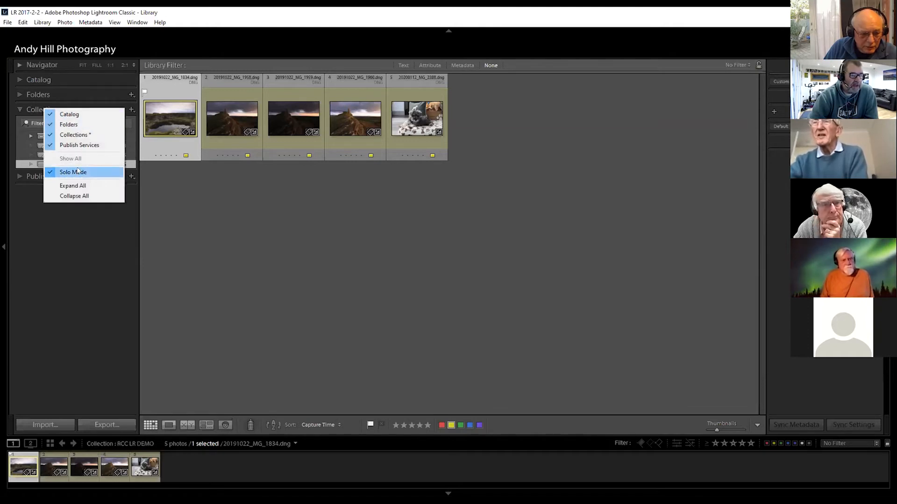
left_click(85, 244)
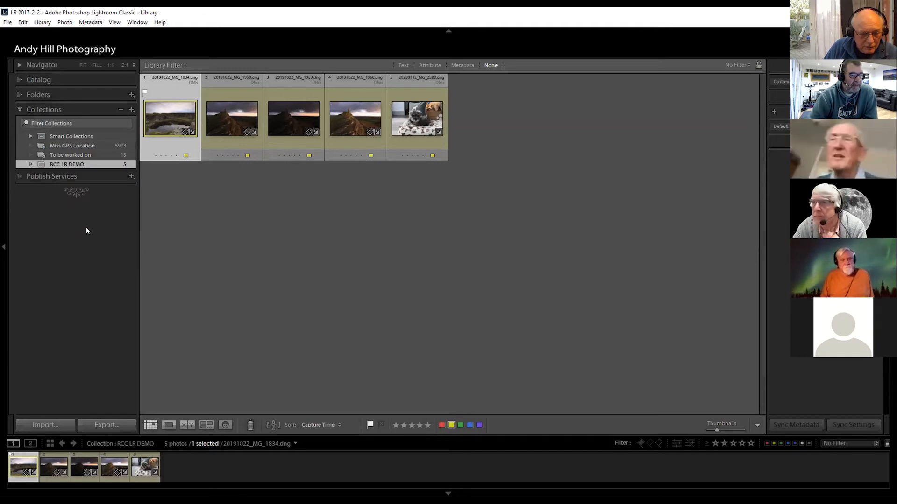
Remove the flourish beneath the Library's side panels by setting the Panel End Mark to None (default)
right_click(56, 109)
right_click(66, 250)
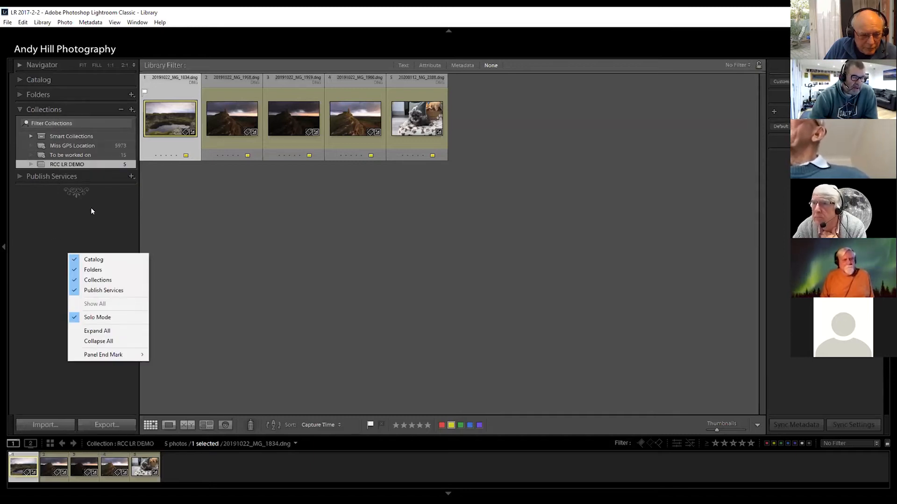
left_click(85, 194)
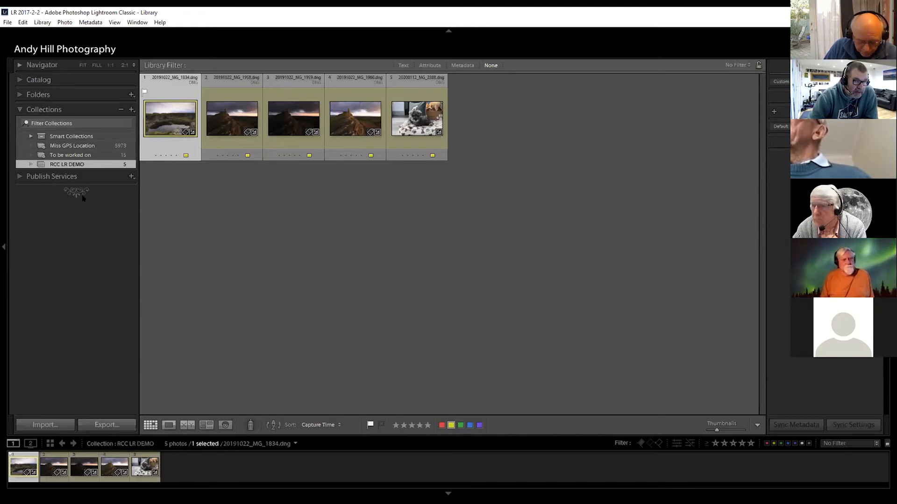
right_click(61, 240)
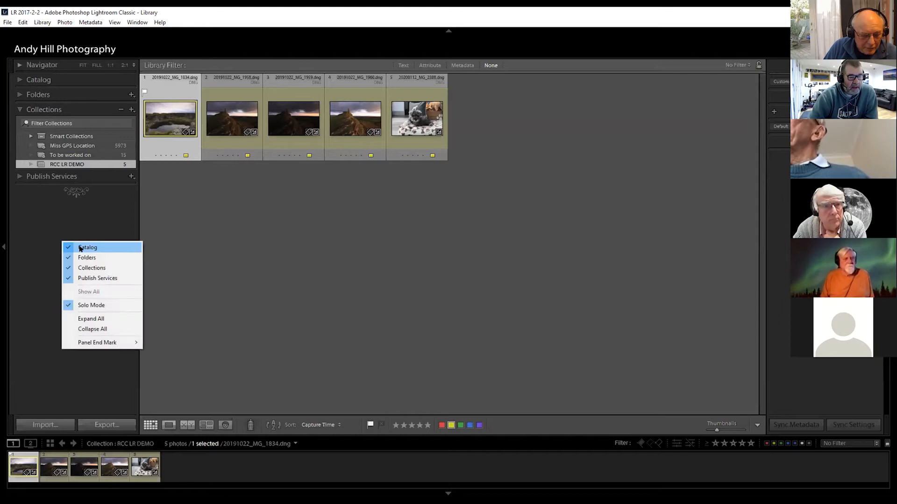
mouse_move(87, 342)
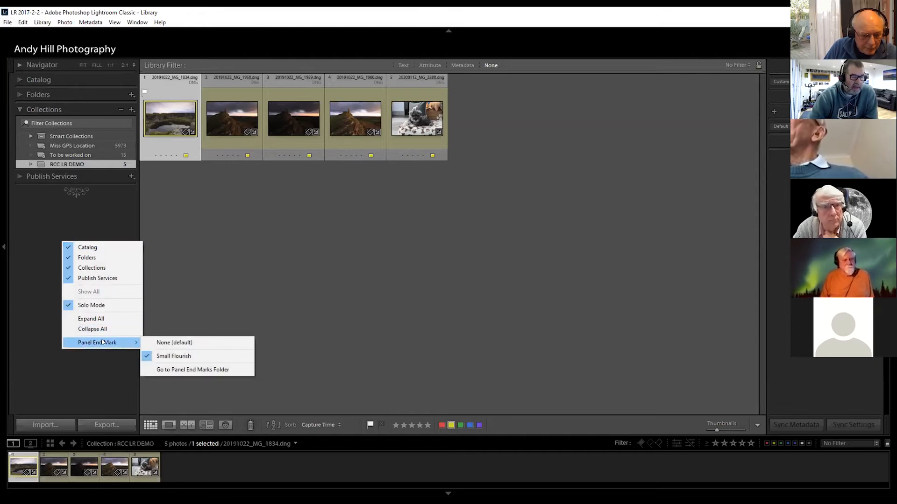
right_click(54, 175)
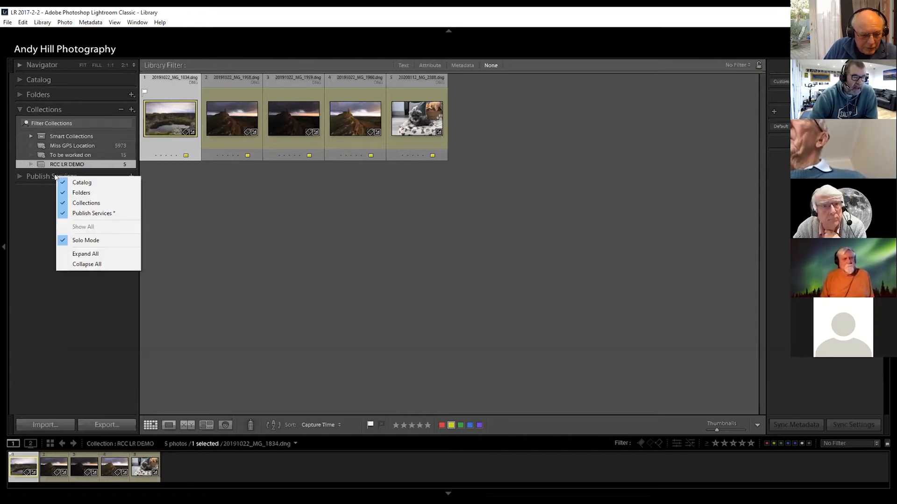
right_click(39, 236)
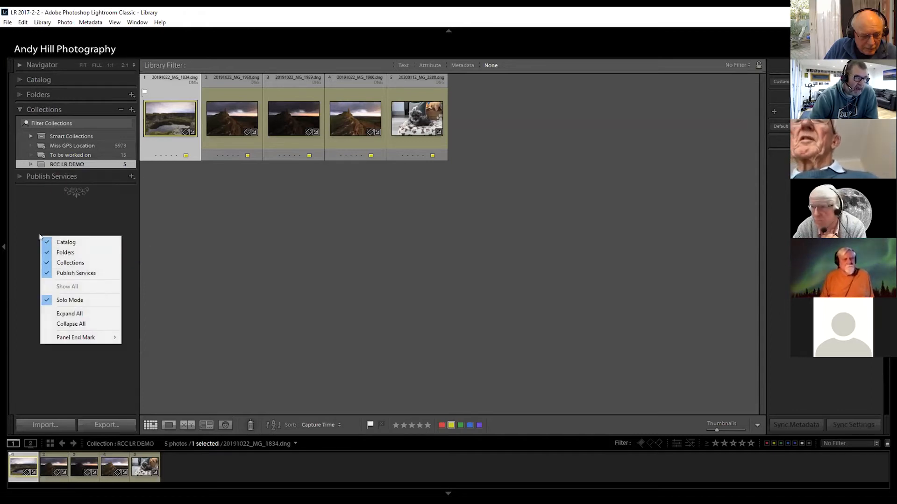
mouse_move(93, 338)
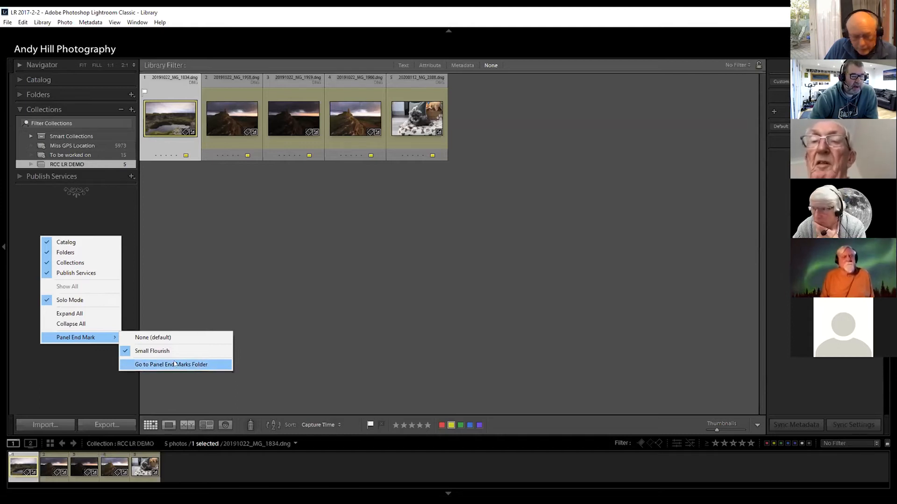
left_click(162, 338)
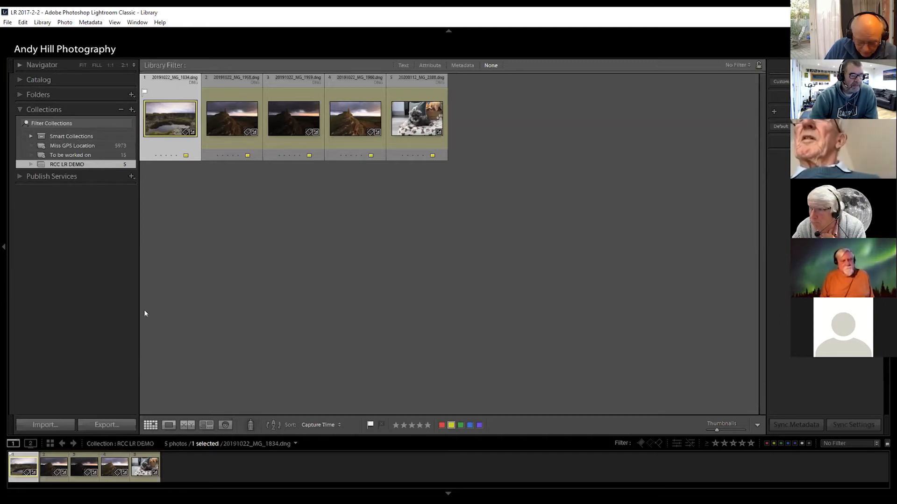
Set the Panel End Mark to Small Flourish for the Library's side panels
right_click(53, 108)
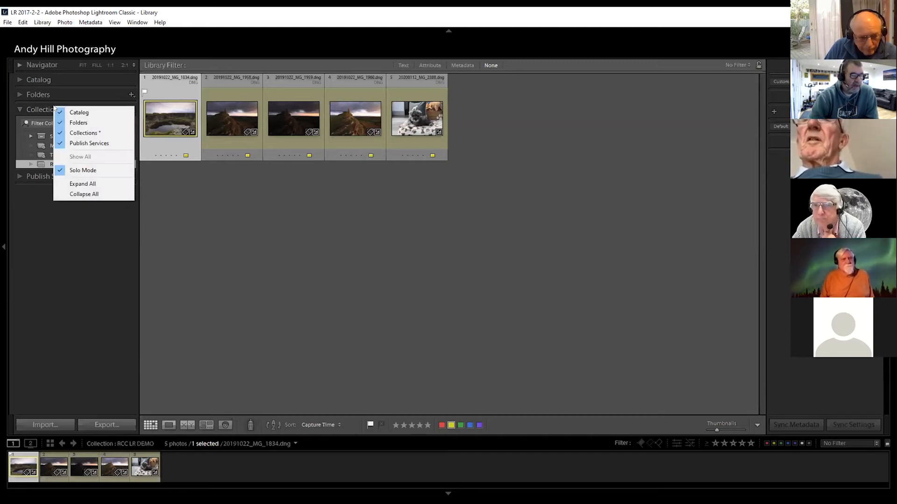
right_click(83, 256)
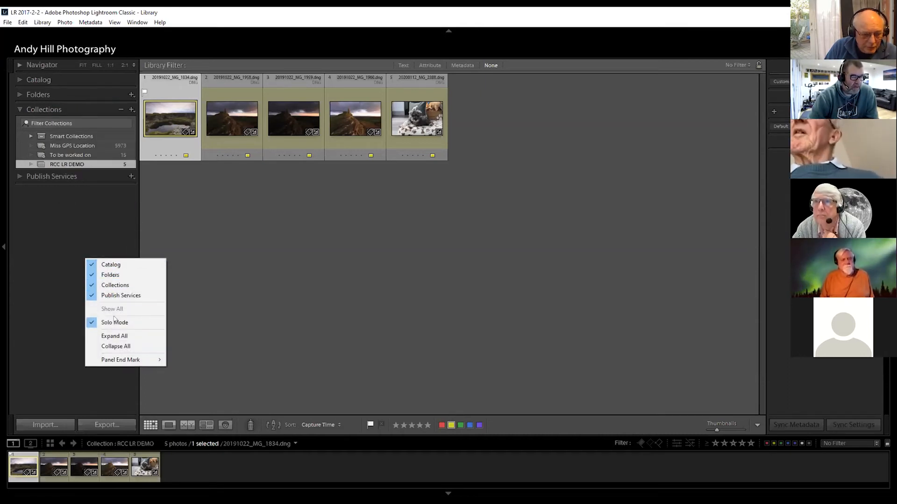
mouse_move(120, 361)
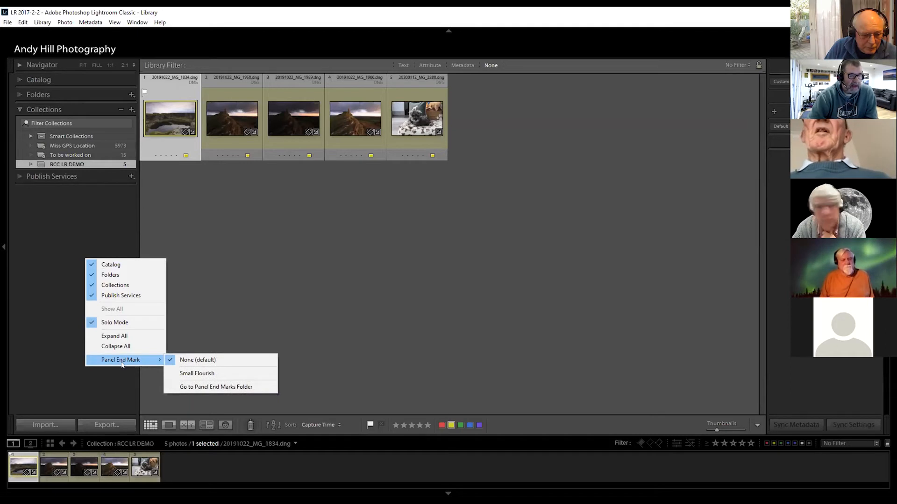
left_click(108, 386)
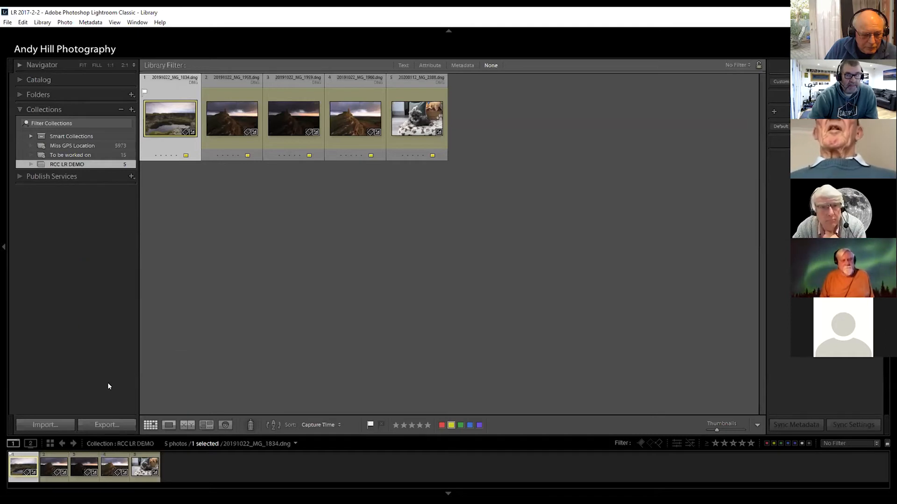
right_click(56, 214)
mouse_move(112, 315)
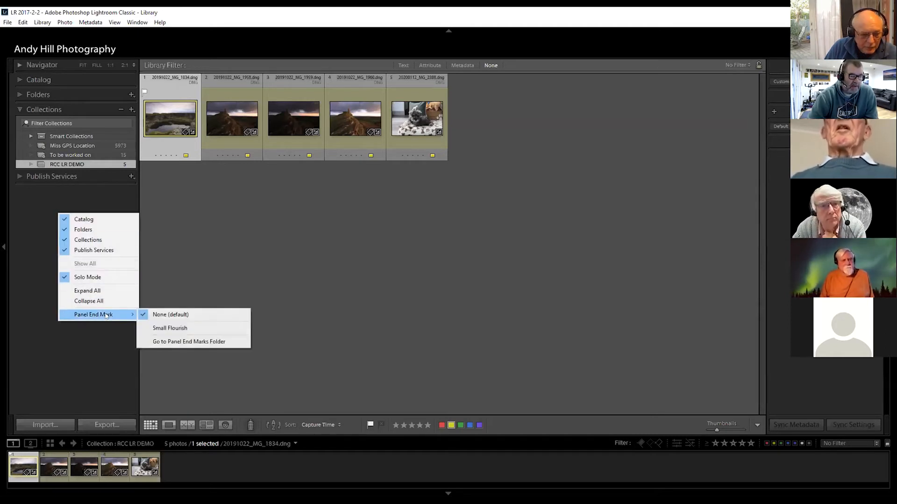
left_click(165, 327)
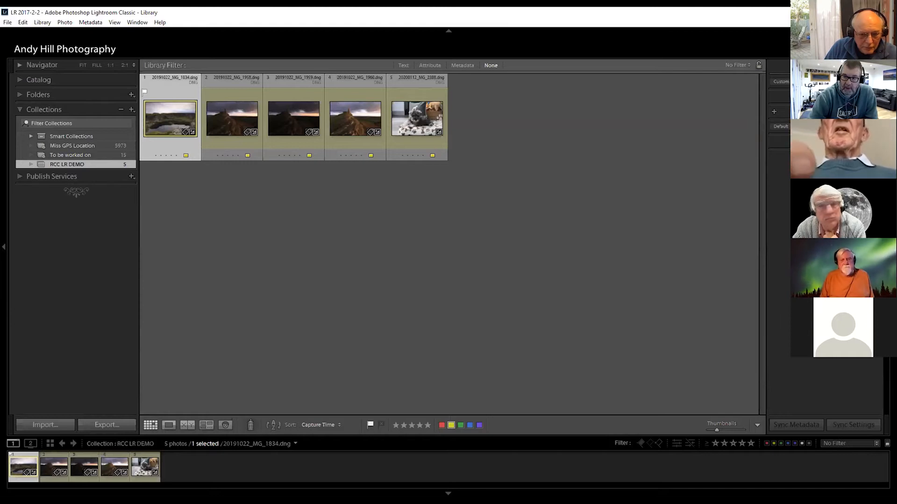
Change the Panel End Mark back to None (default)
right_click(63, 235)
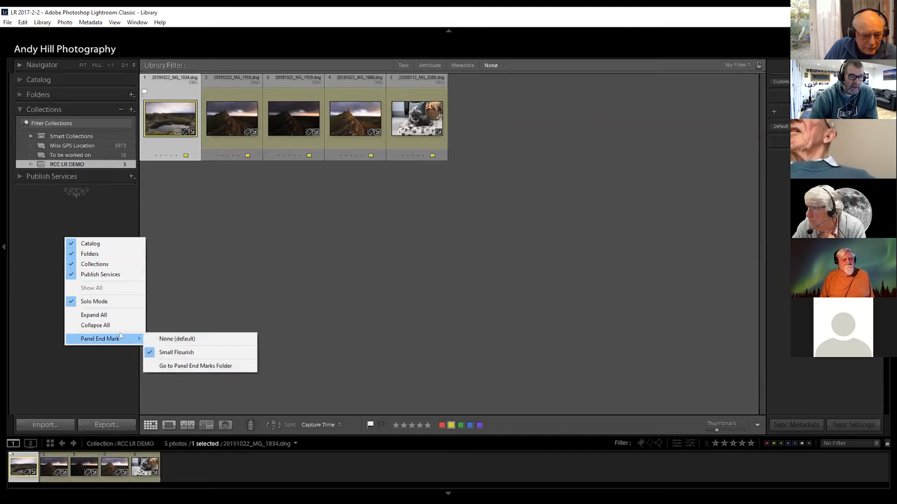
left_click(177, 339)
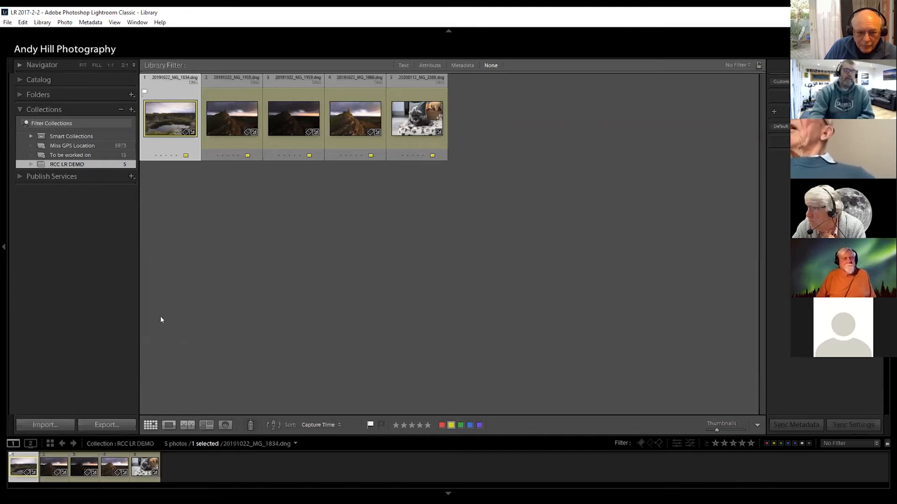
Collapse the Collections panel and try out hiding and showing the Library's left panel group several times
left_click(18, 109)
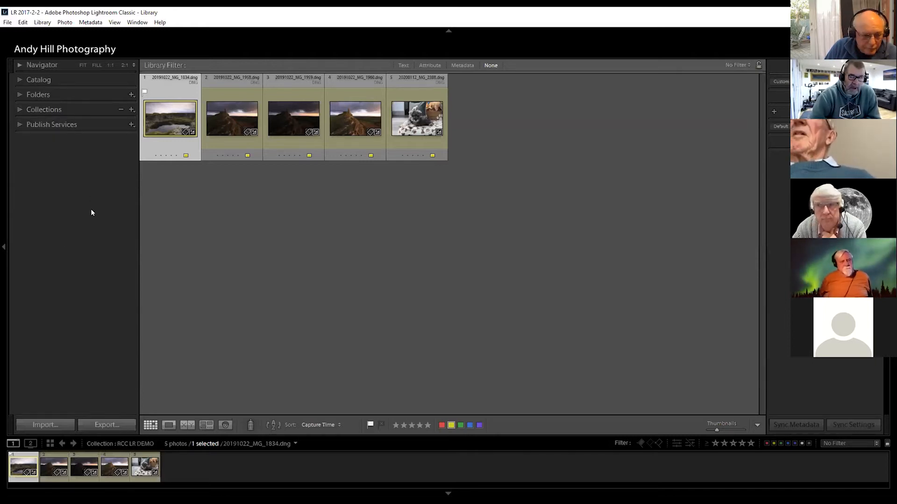
left_click(4, 246)
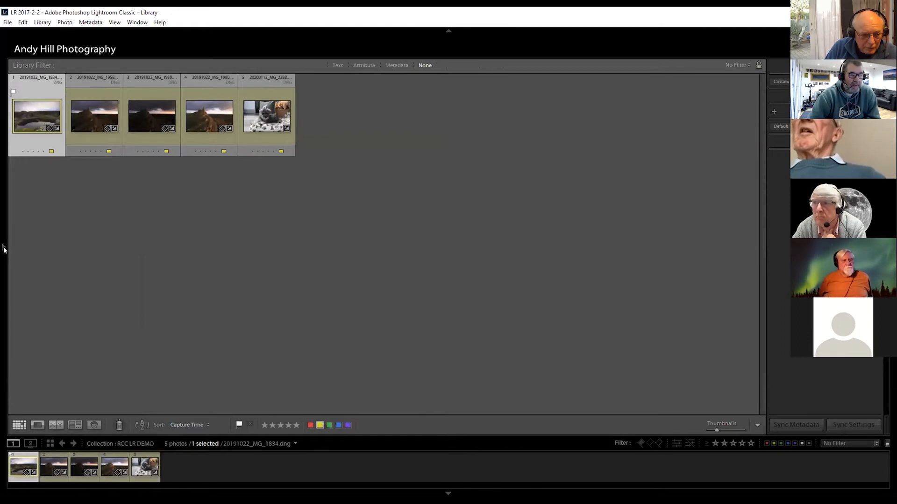
left_click(4, 248)
left_click(4, 247)
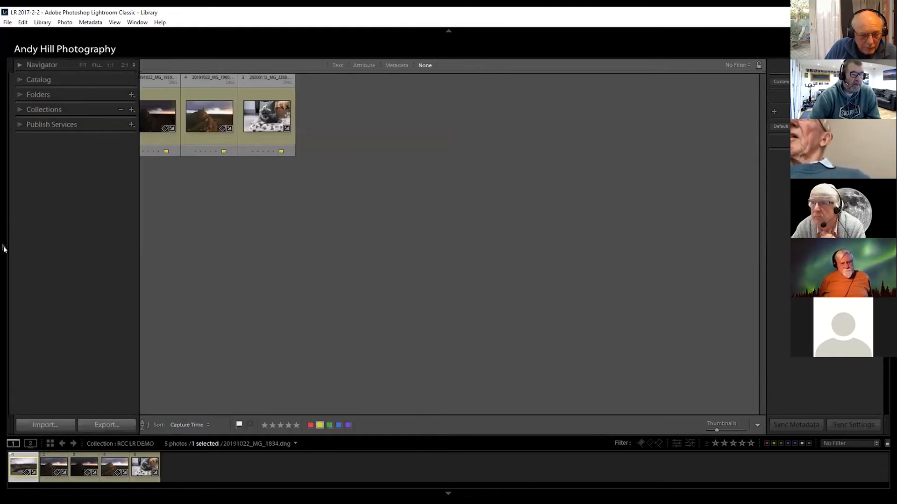
left_click(4, 248)
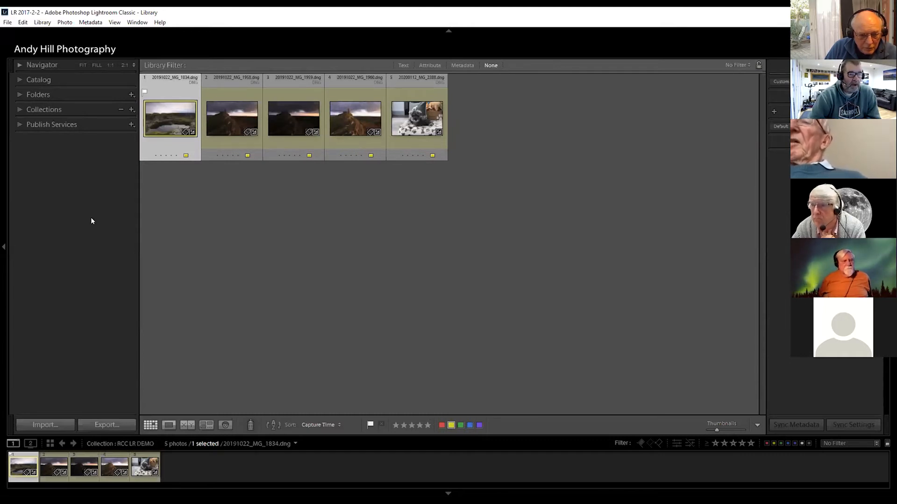
left_click(4, 247)
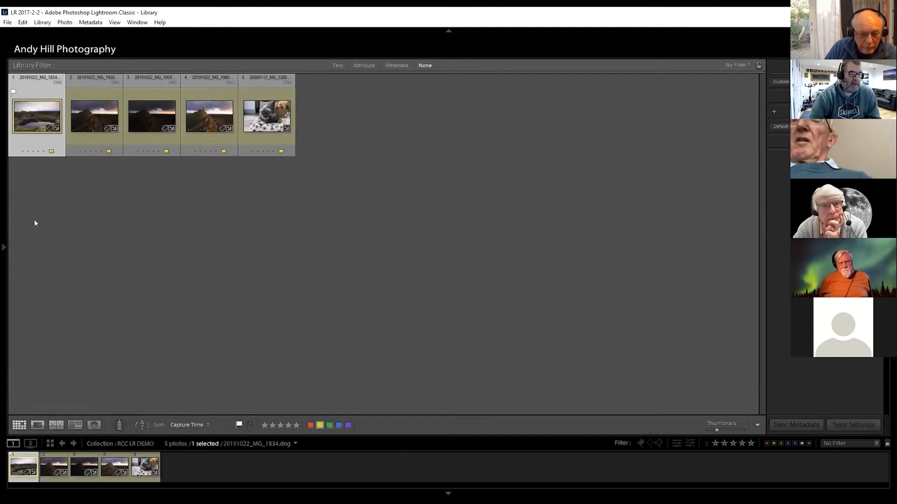
left_click(3, 246)
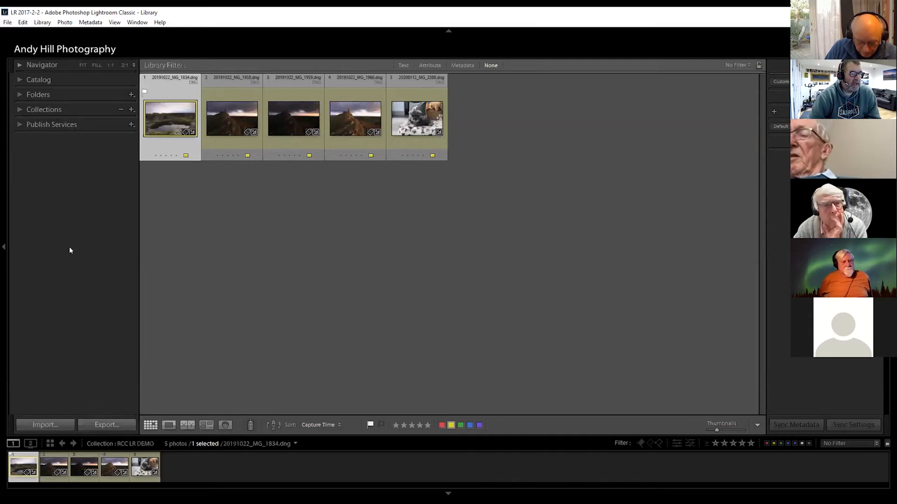
left_click(4, 247)
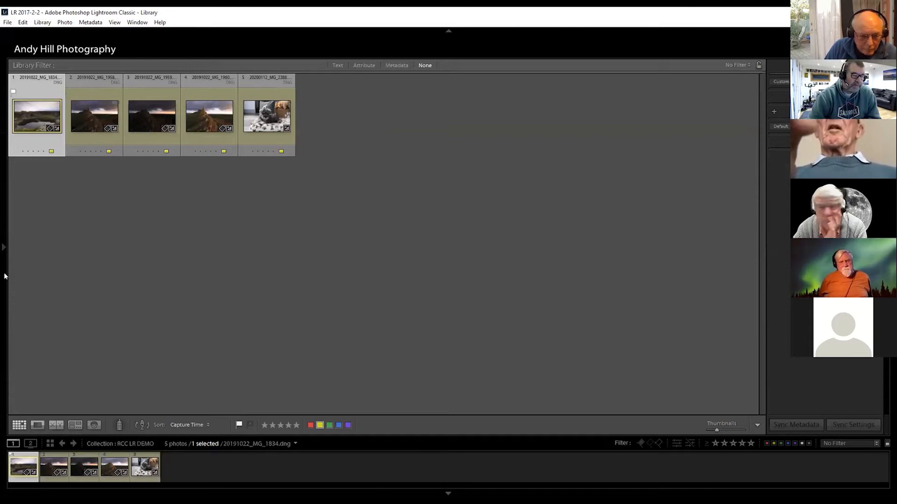
left_click(3, 247)
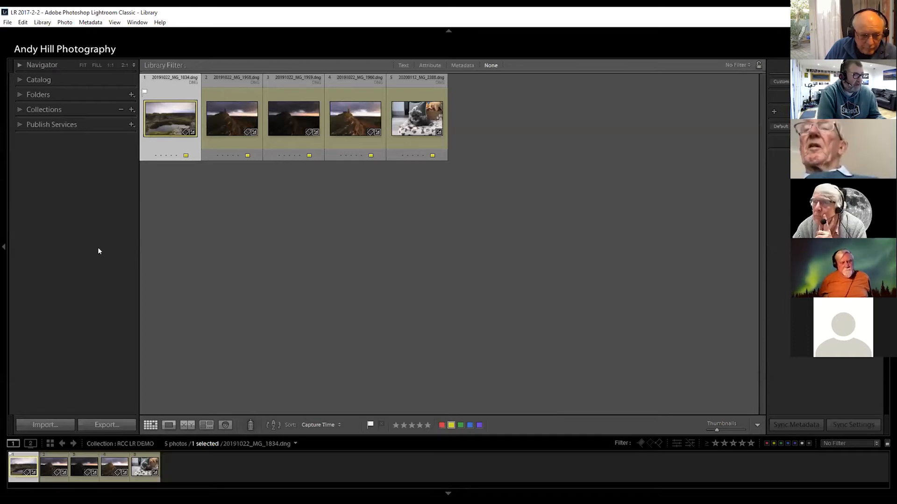
Hide and restore the module picker, and do the same with the filmstrip
key("F5")
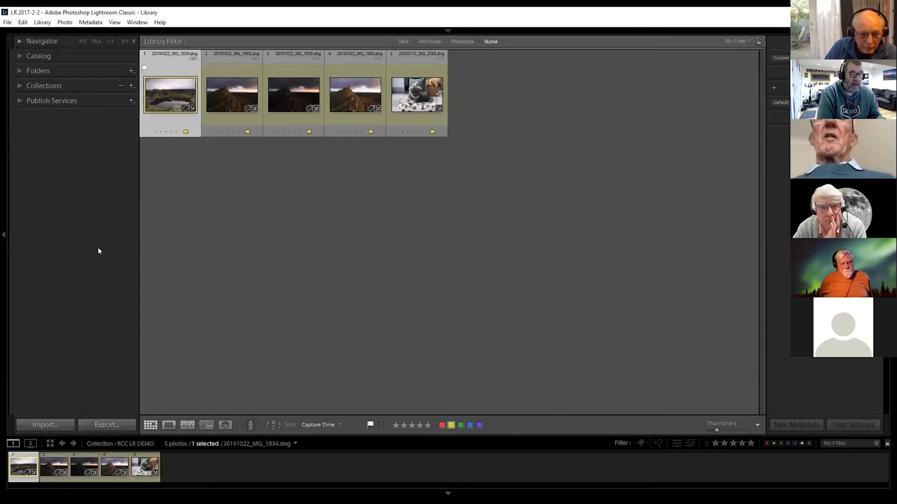
key("F5")
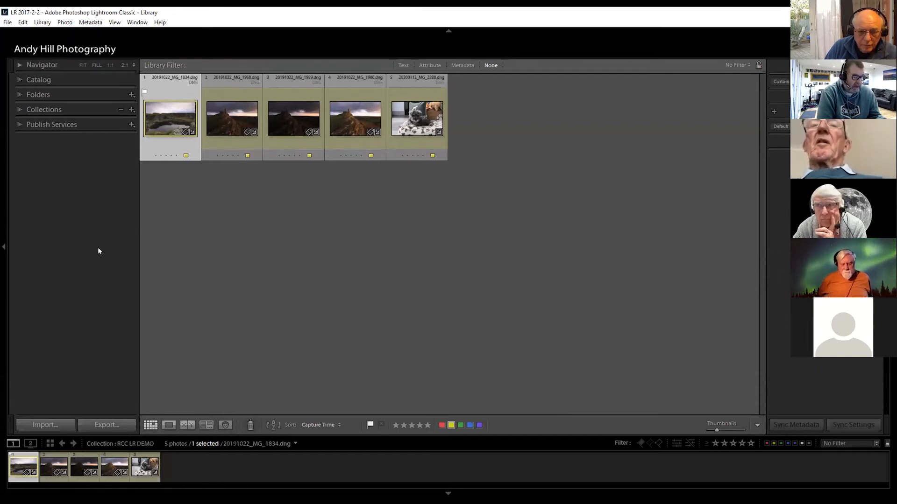
key("F6")
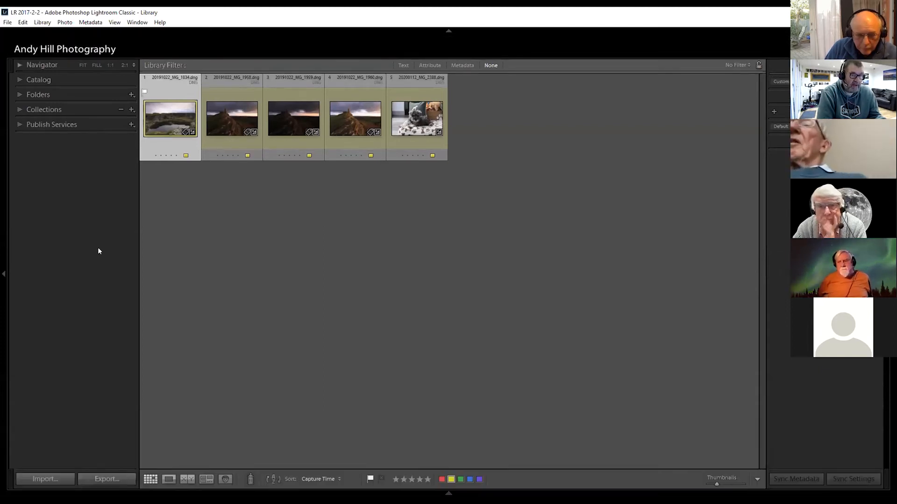
key("F6")
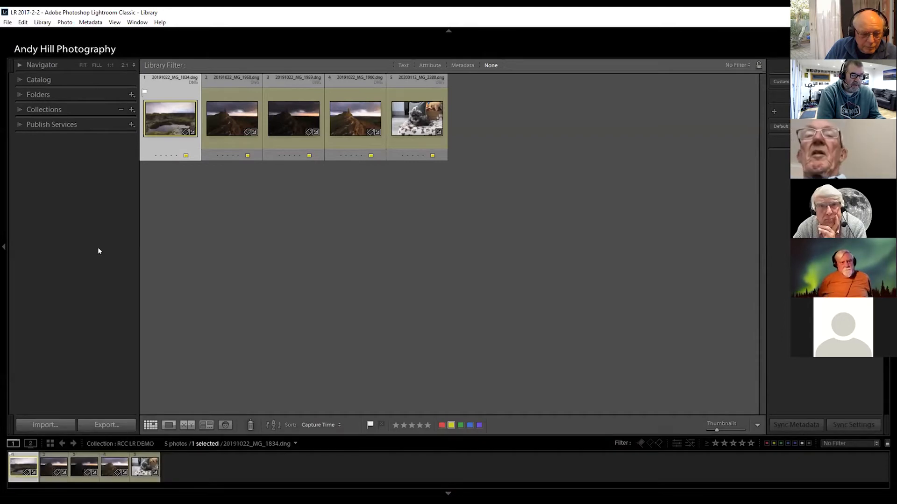
Hide and restore the left panel group, and do the same with the right panel group
key("F7")
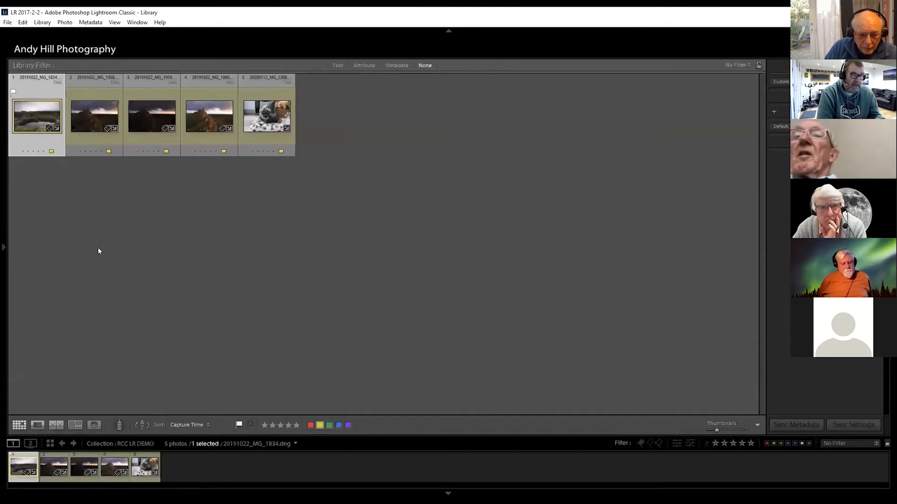
key("F7")
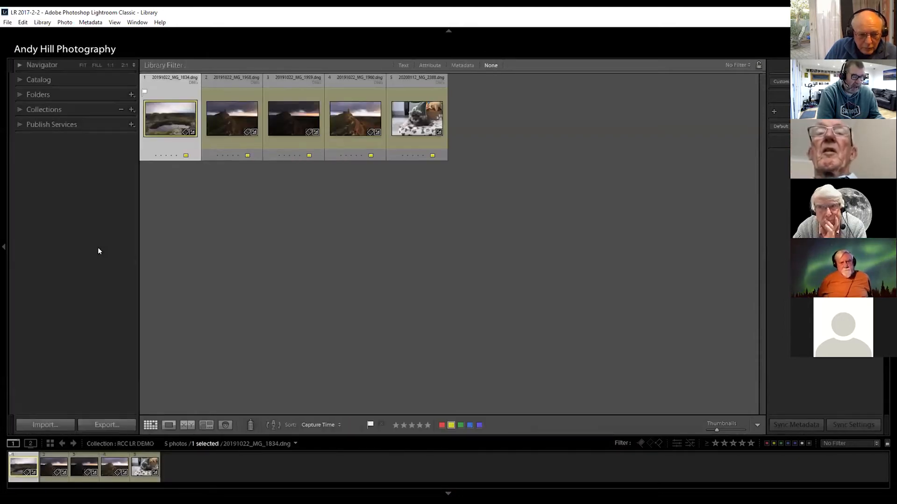
key("F8")
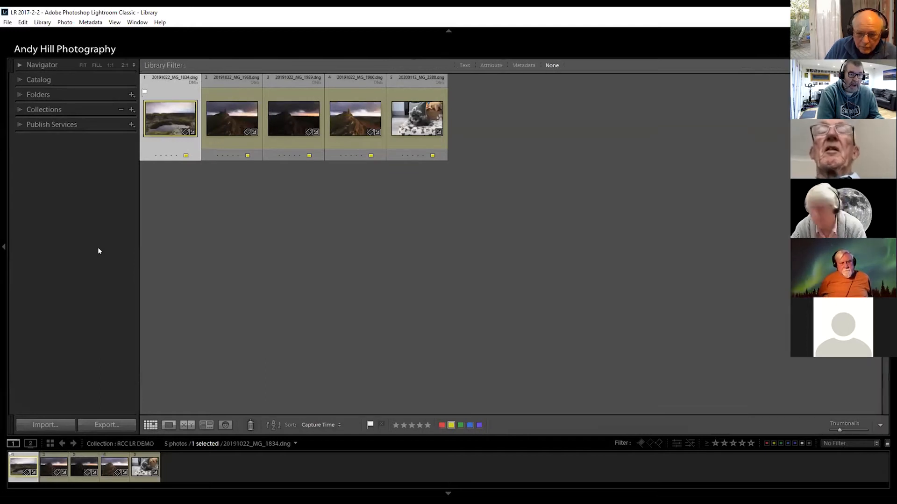
key("F8")
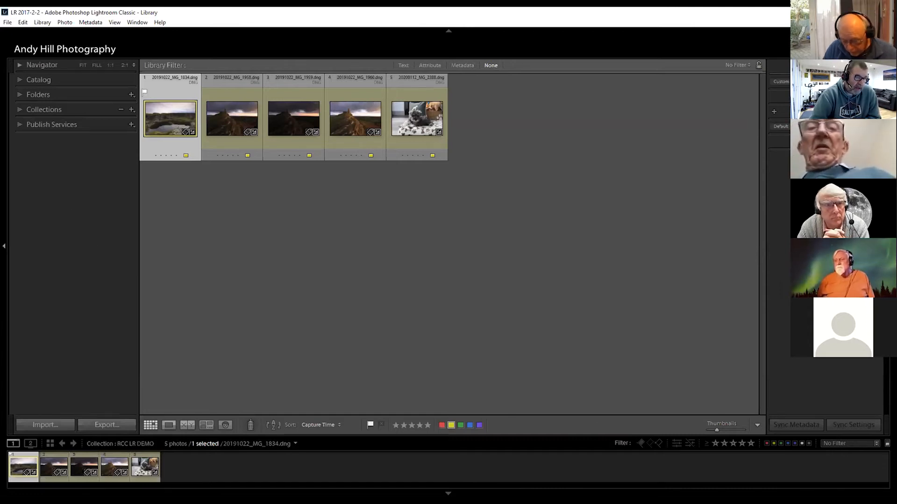
Turn on Sync with Opposite Panel for the left panel group, and hide and show both side panel groups together several times
right_click(3, 247)
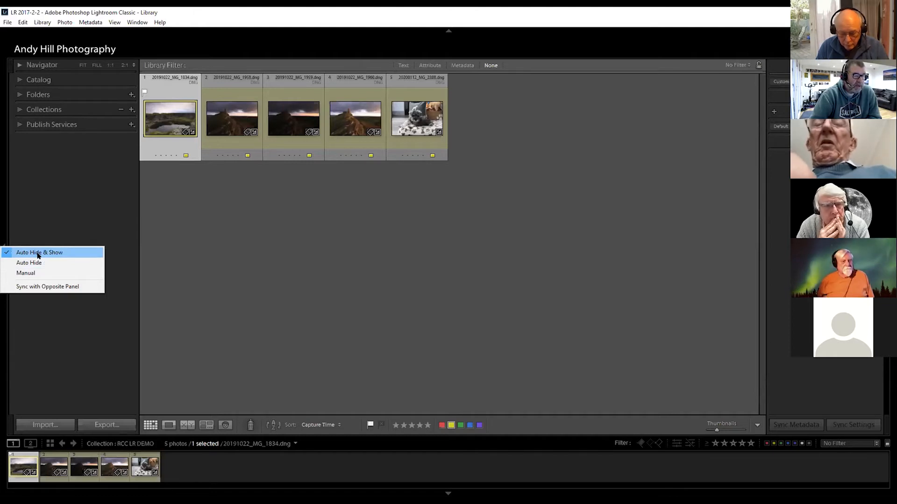
left_click(49, 286)
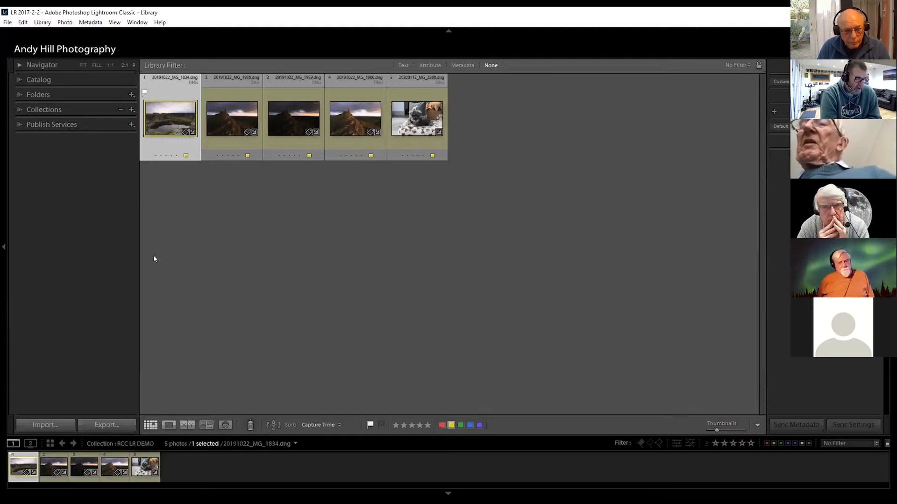
key("Tab")
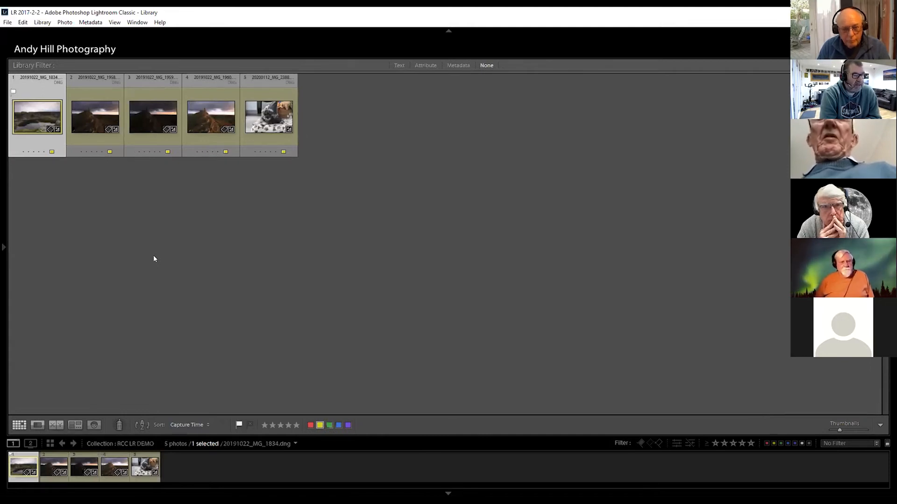
key("Tab")
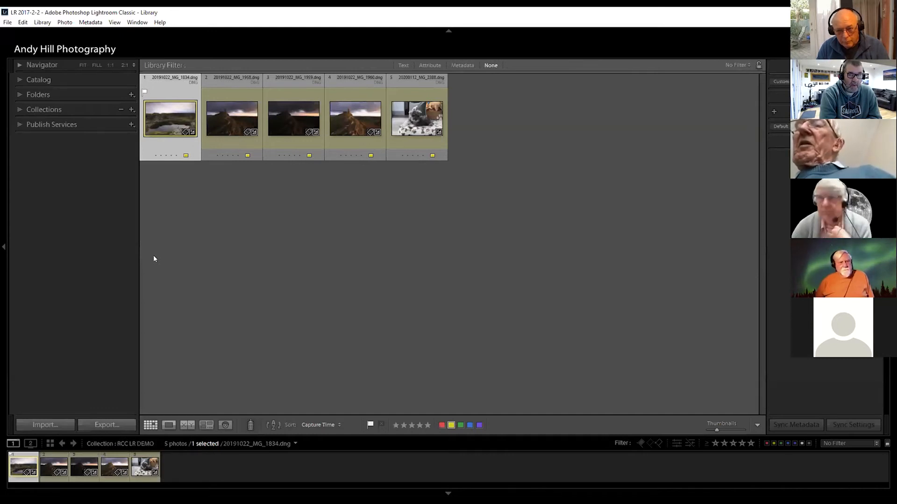
key("Tab")
key("Tab")
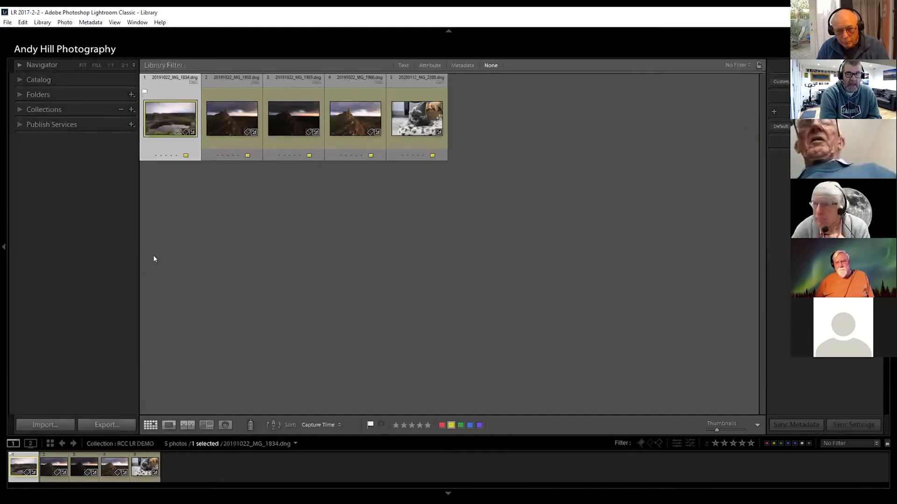
key("Tab")
key("Tab")
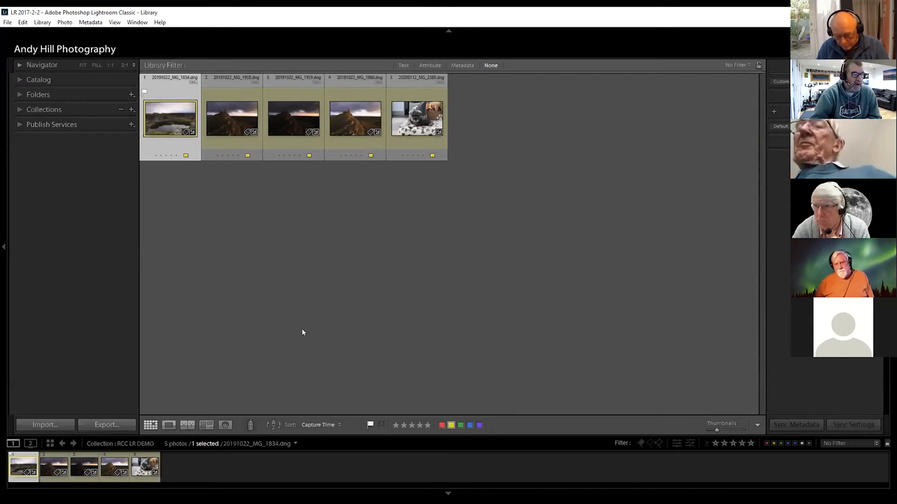
Toggle the left panel group's visibility and turn off its Sync with Opposite Panel option
left_click(4, 248)
left_click(4, 248)
right_click(4, 246)
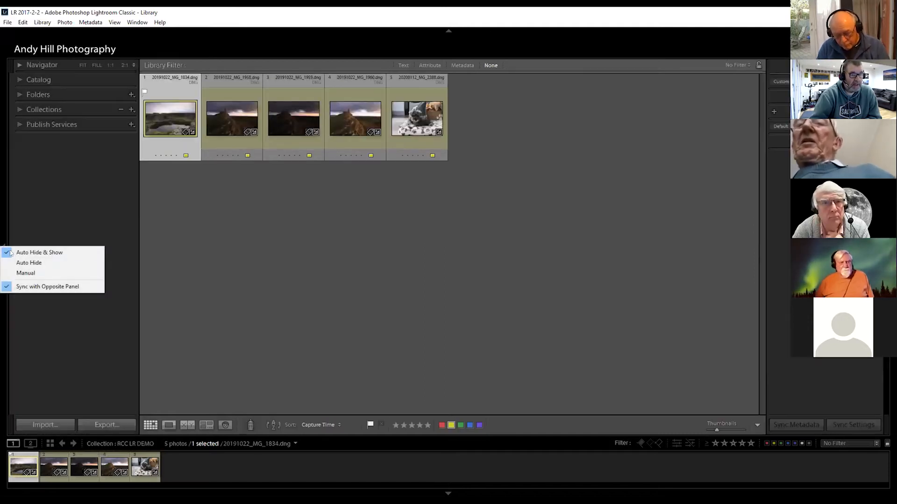
left_click(42, 287)
Set the left panel group to Auto Hide and try opening it from the window edge
right_click(5, 247)
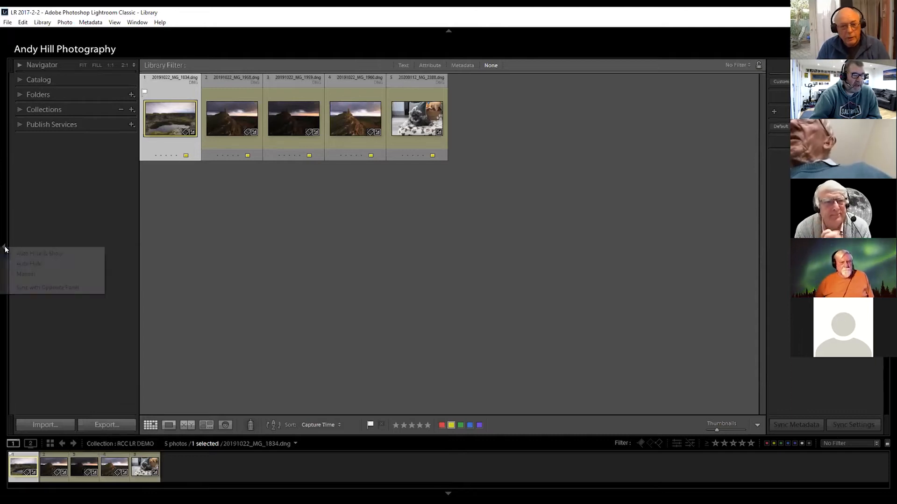
left_click(41, 265)
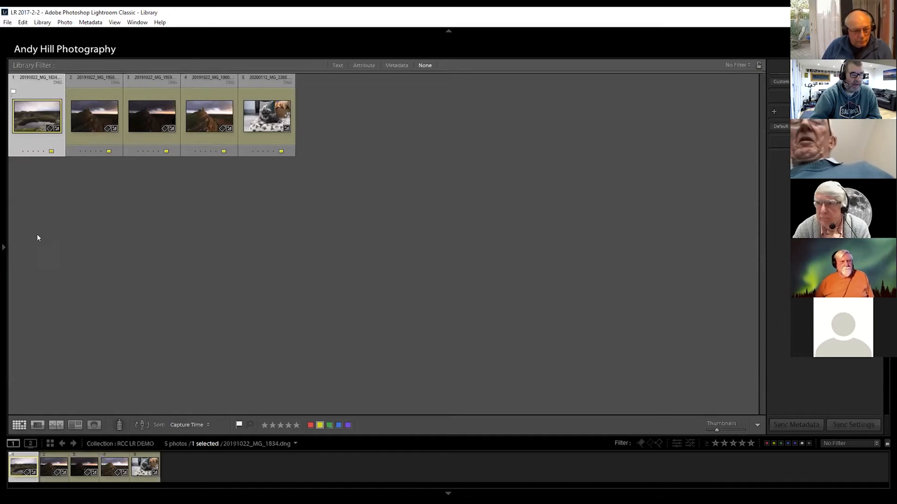
left_click(4, 245)
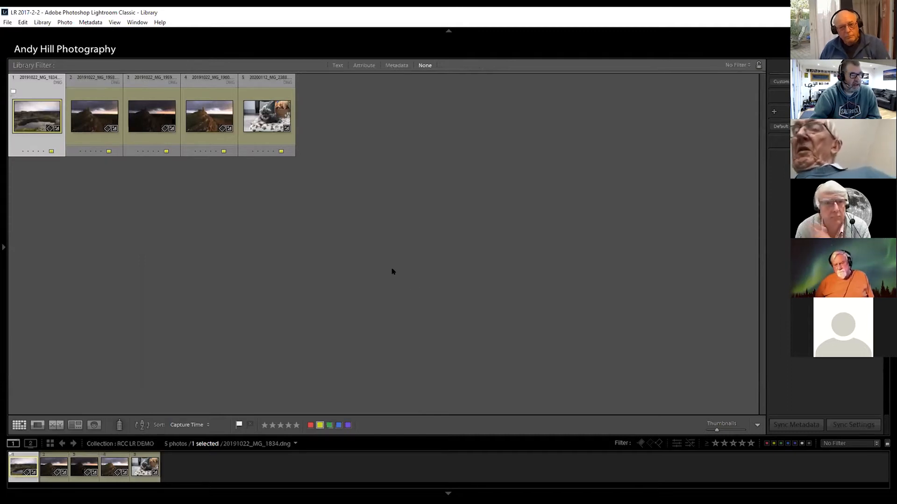
left_click(3, 245)
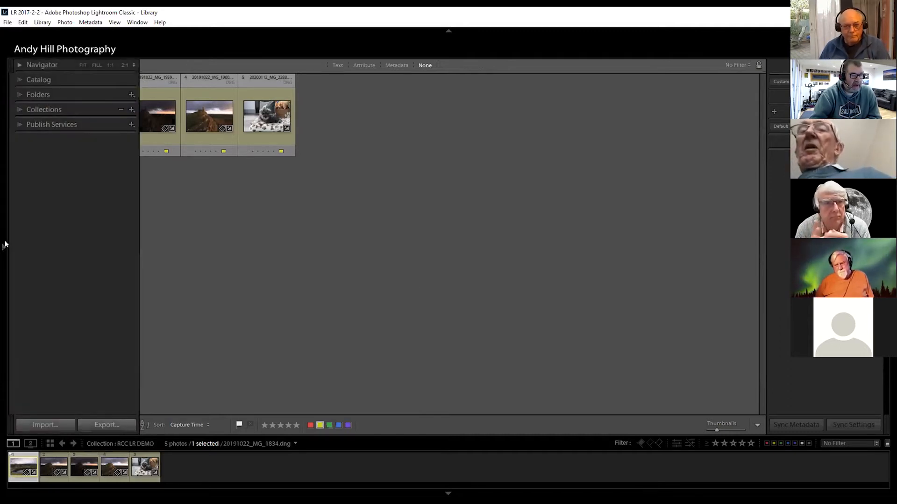
Set the left panel group back to Auto Hide & Show, keep it open beside the grid, and deselect the photos
right_click(3, 246)
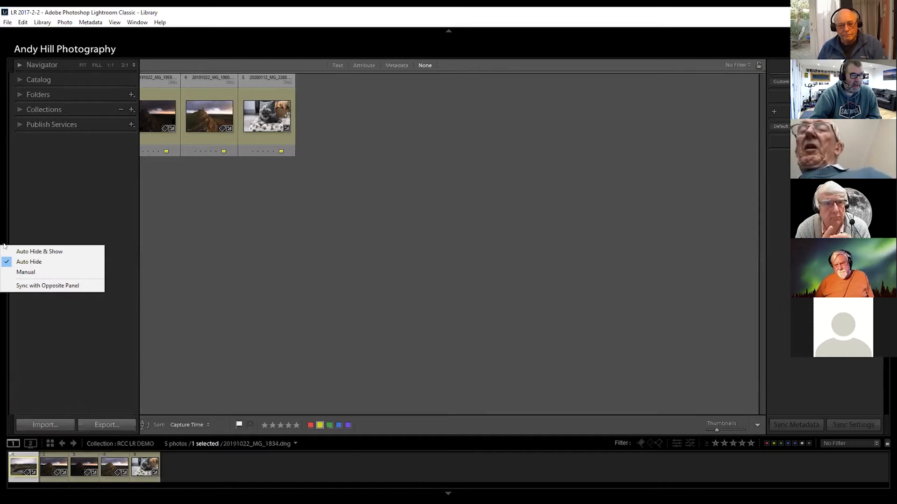
left_click(40, 252)
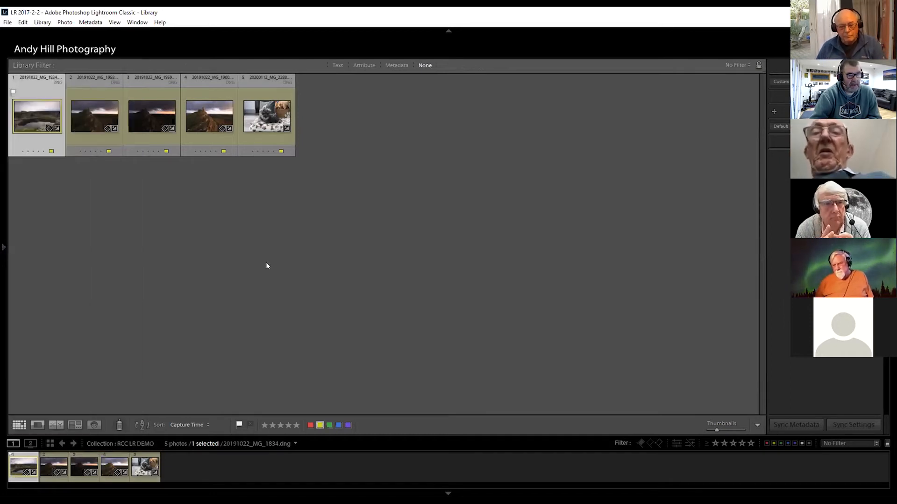
left_click(4, 246)
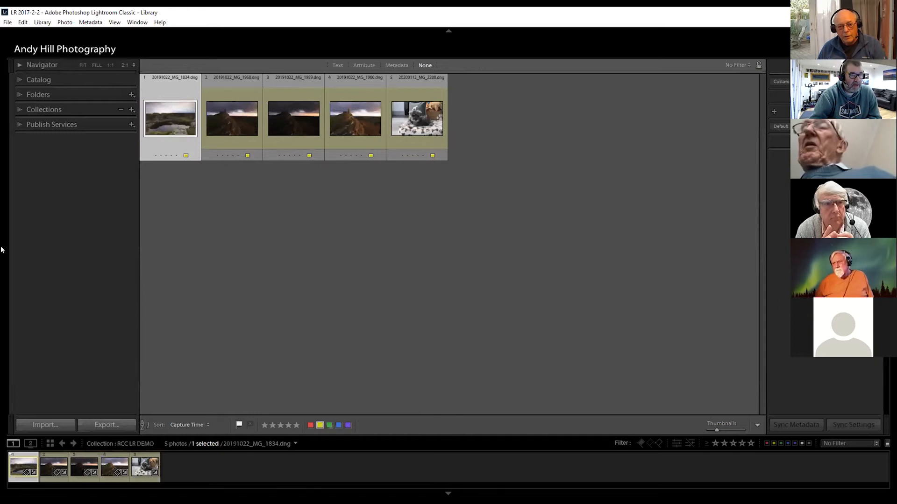
left_click(234, 268)
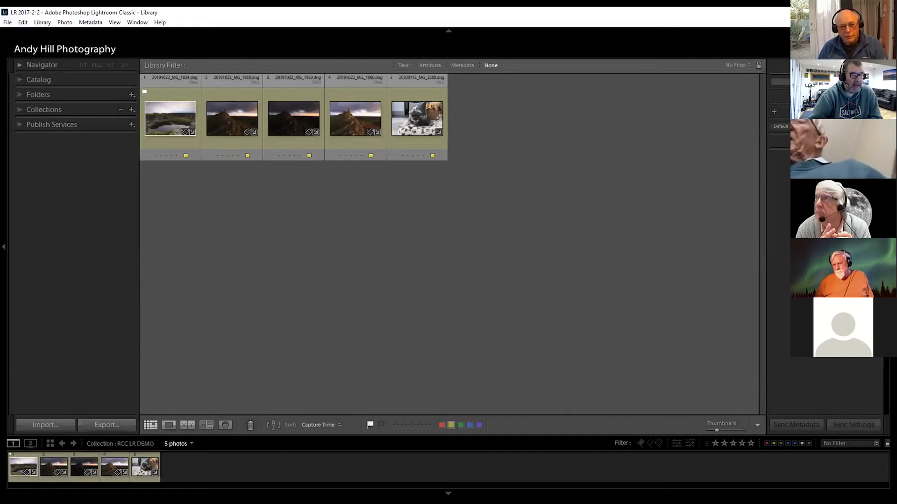
right_click(4, 243)
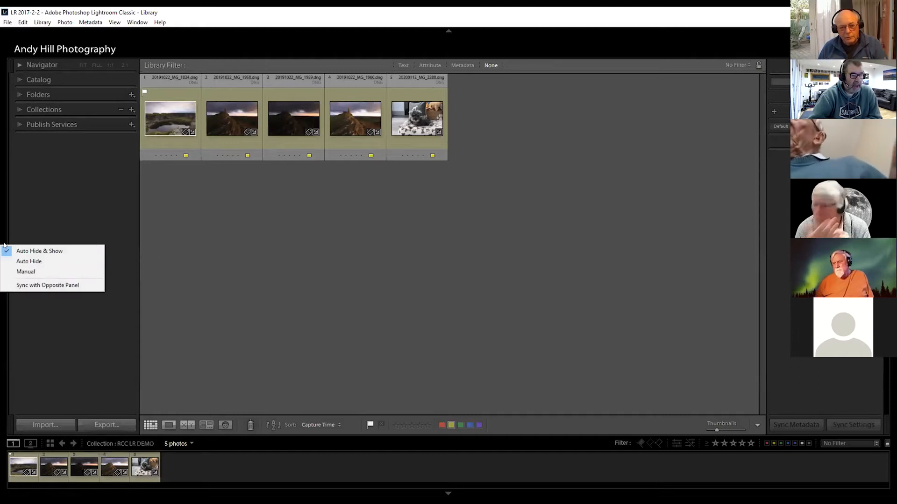
left_click(279, 246)
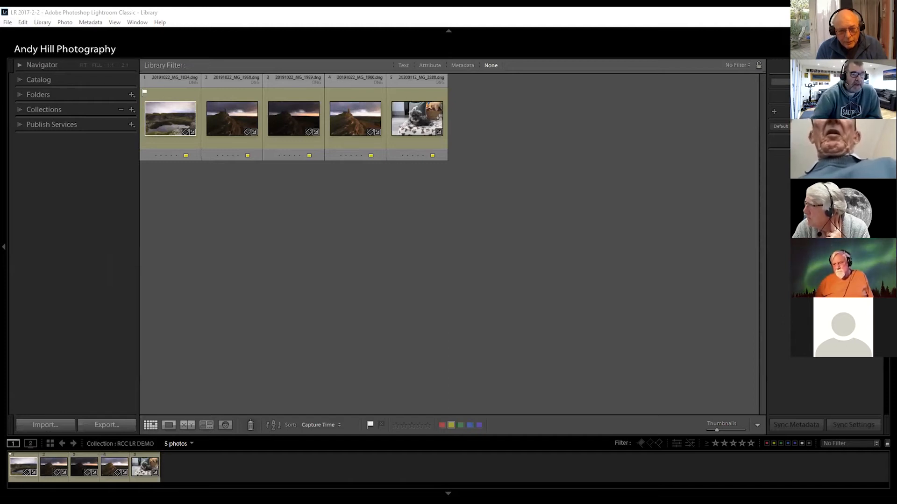
left_click(65, 23)
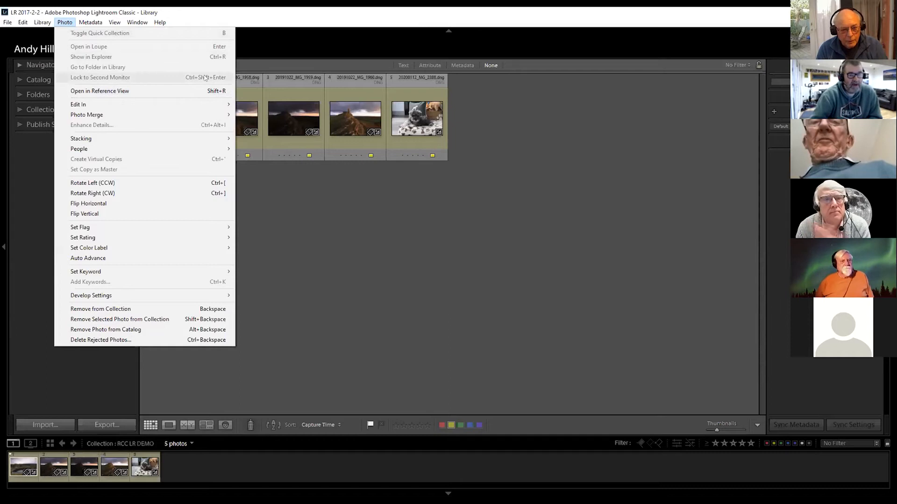
left_click(210, 13)
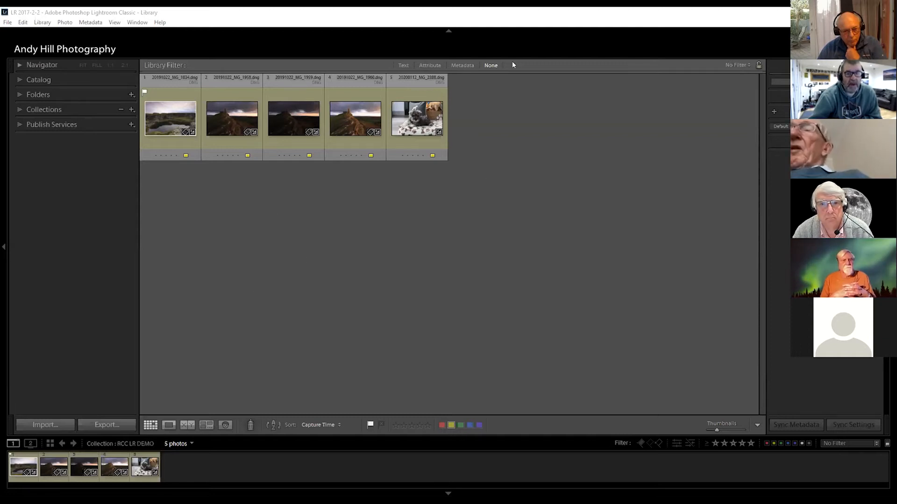
Try Sync with Opposite Panel on the module picker by repeatedly hiding and showing it together with the filmstrip, and switch the option off again
right_click(449, 32)
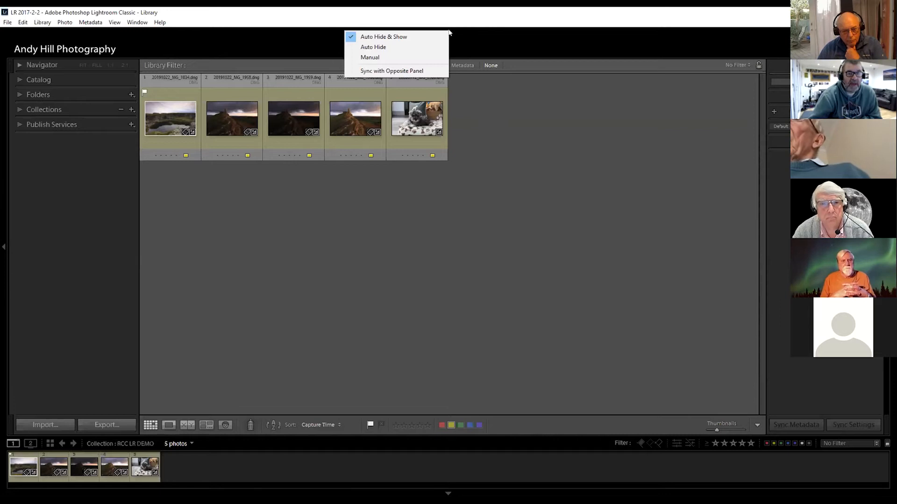
left_click(414, 71)
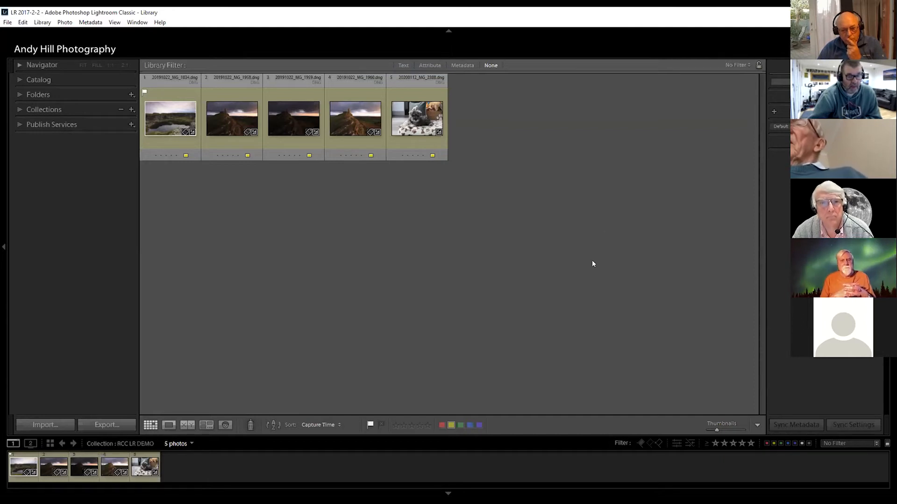
key("F5")
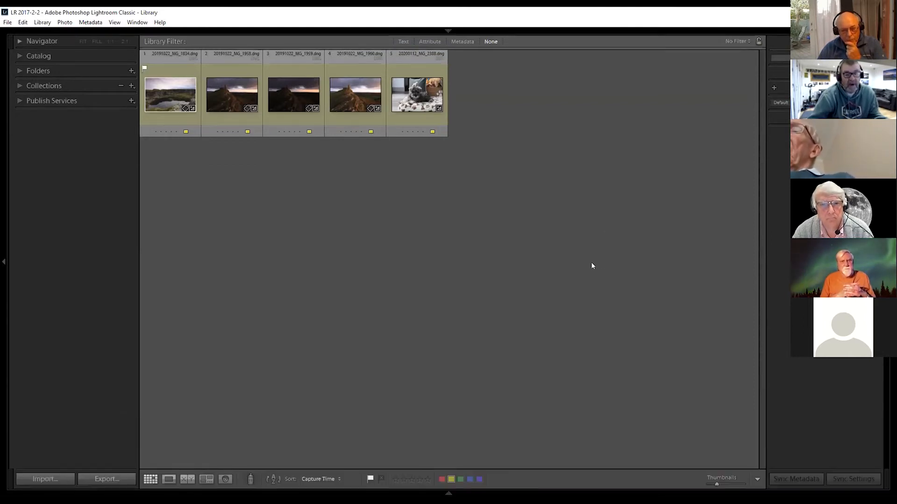
key("F5")
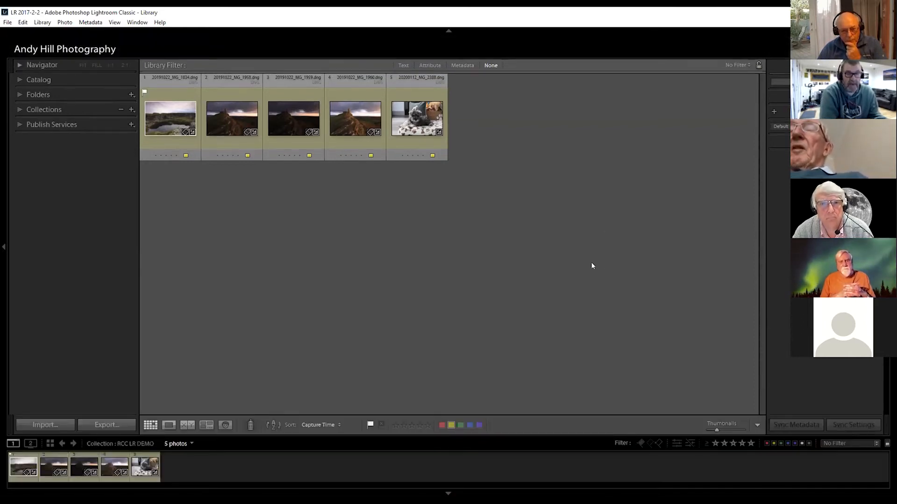
key("F5")
key("F5")
key("F5")
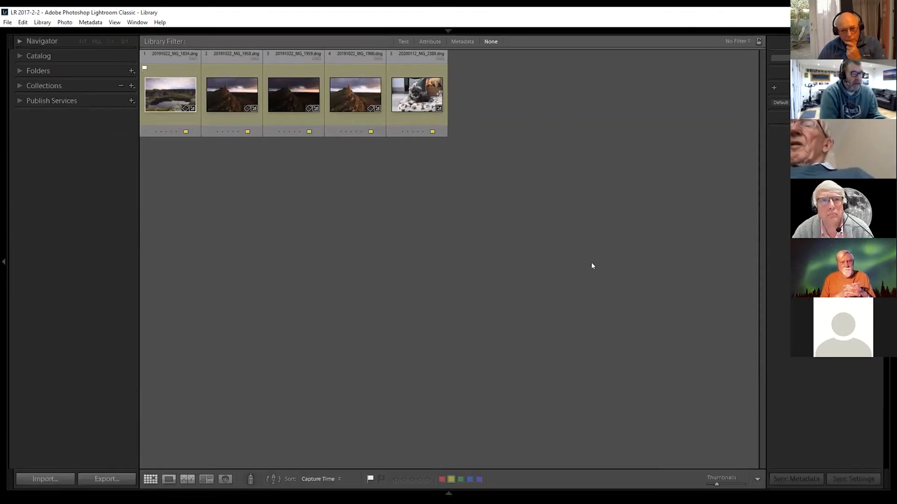
key("F5")
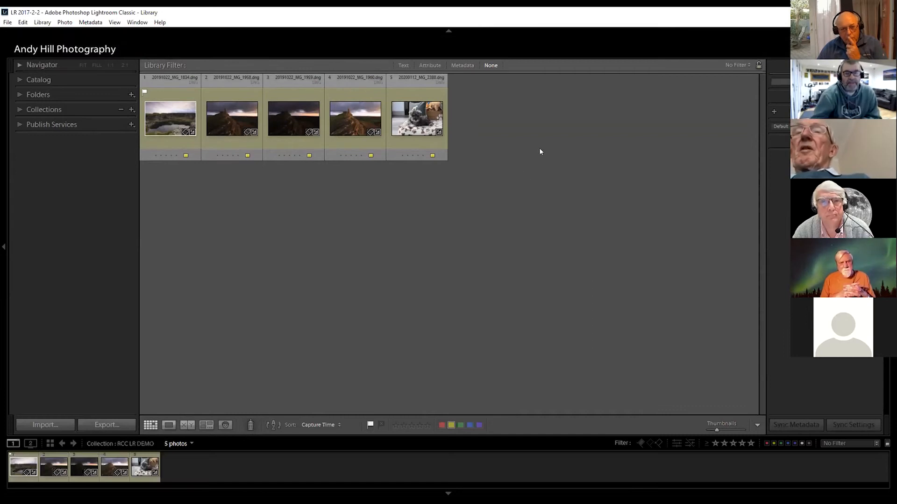
right_click(449, 31)
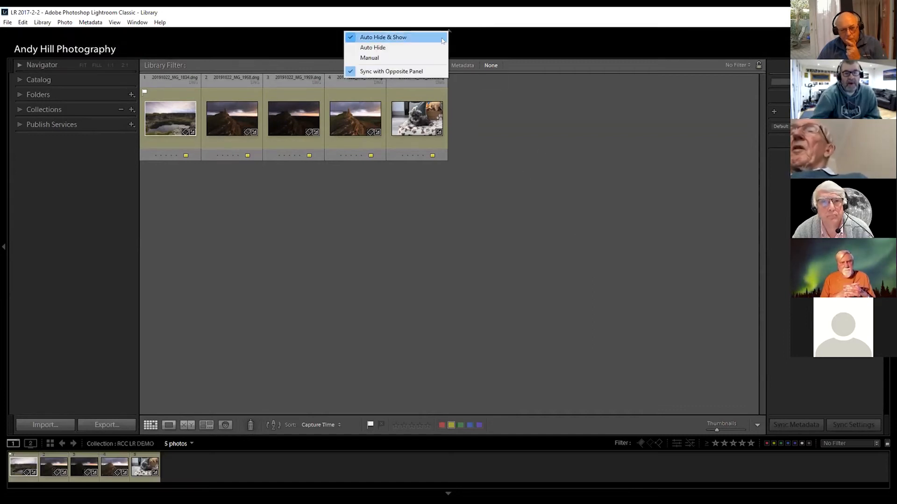
left_click(414, 72)
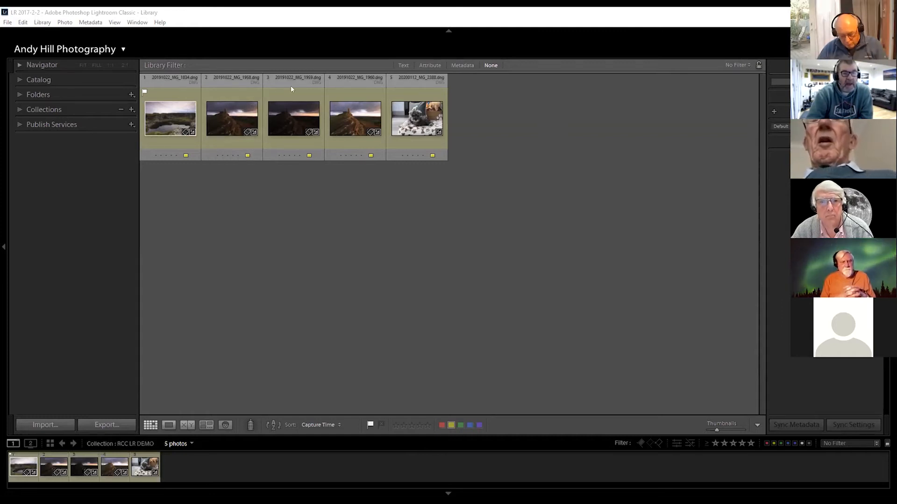
Show the Library Filter's Text and Attribute options, and view the available search fields and matching rules for the Text filter
left_click(404, 65)
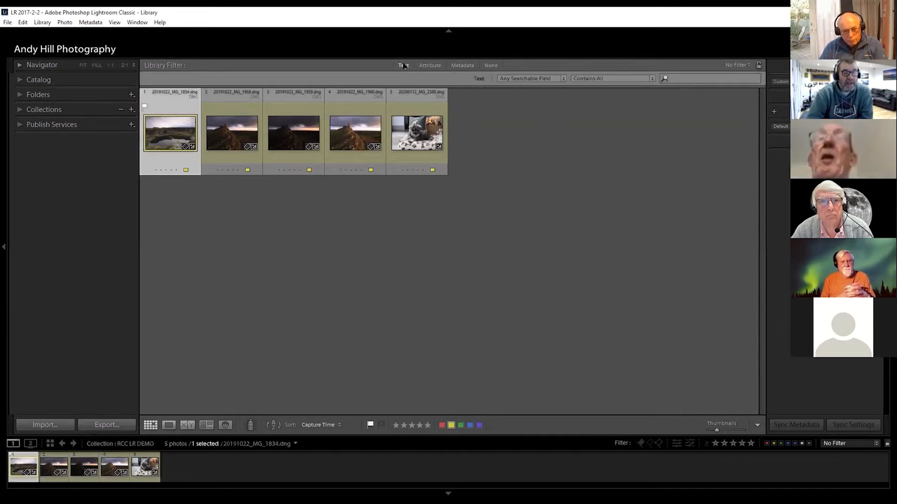
left_click(427, 65)
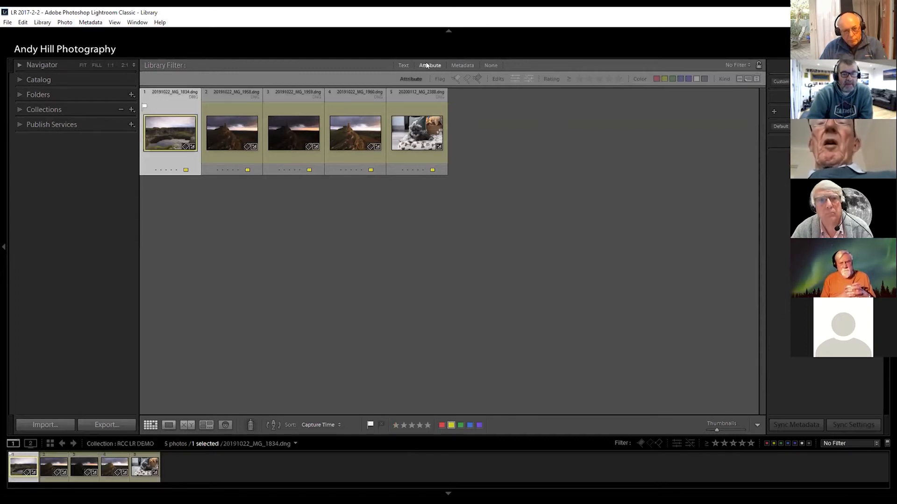
left_click(402, 65)
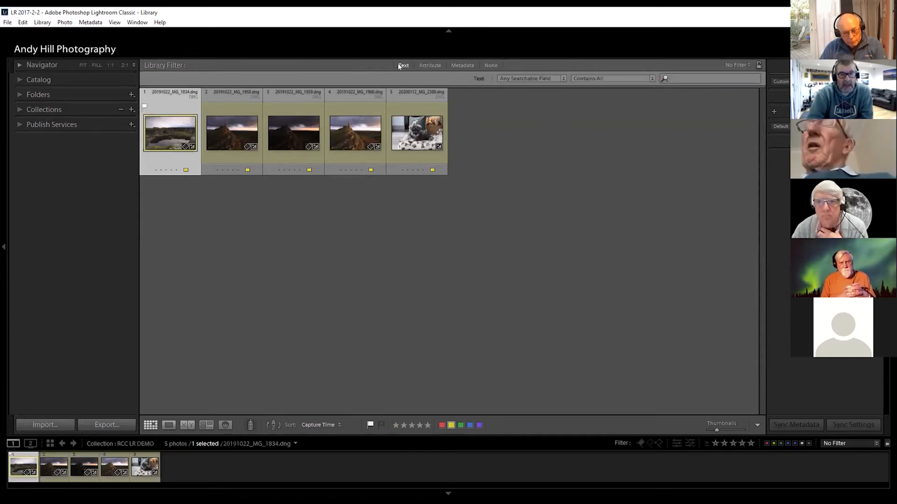
left_click(563, 78)
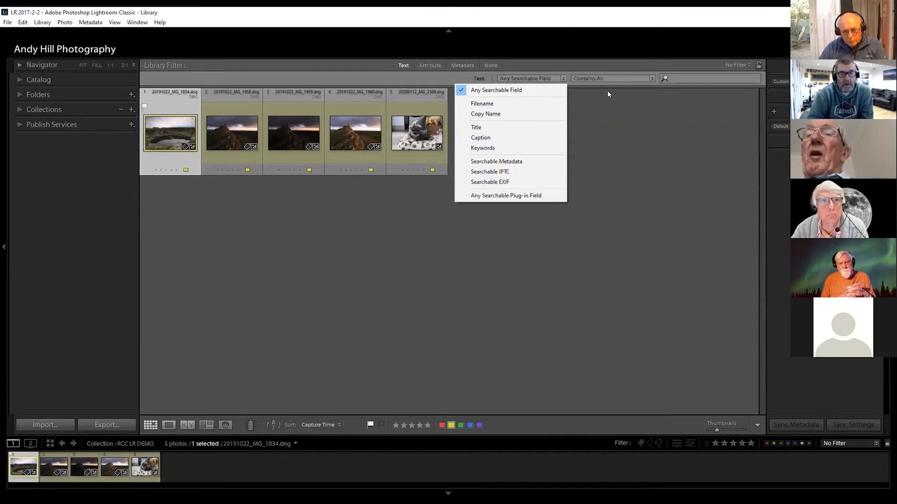
left_click(647, 79)
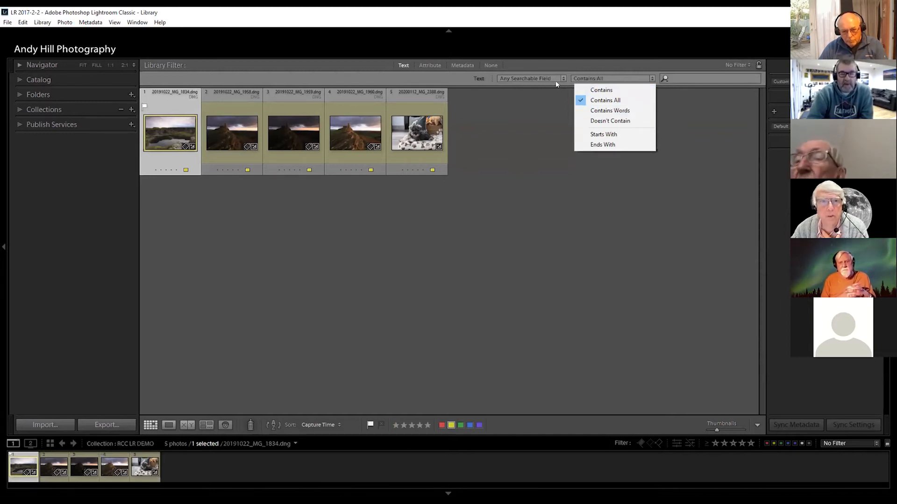
left_click(538, 114)
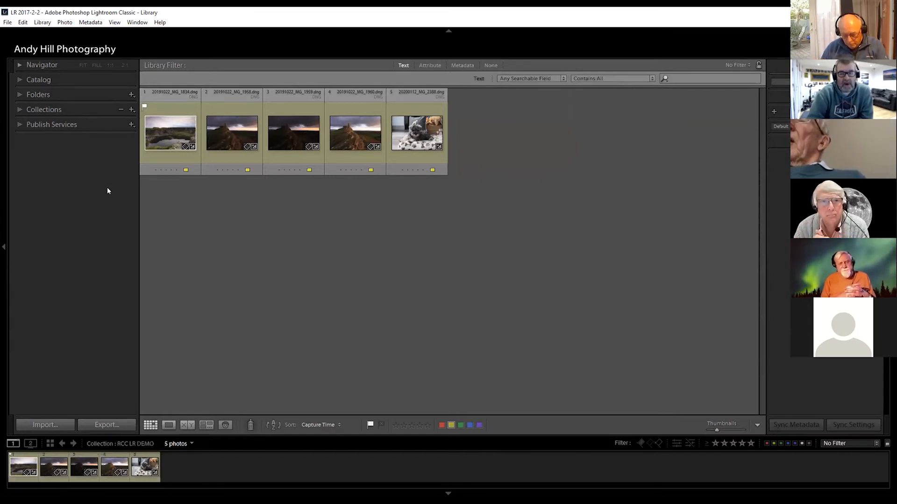
Set the Text filter to search in Keywords and activate its search box
left_click(558, 79)
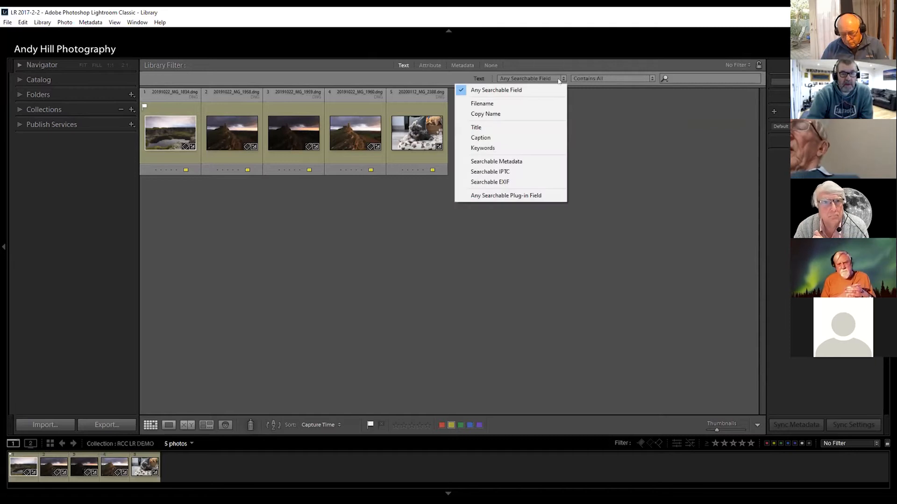
left_click(490, 148)
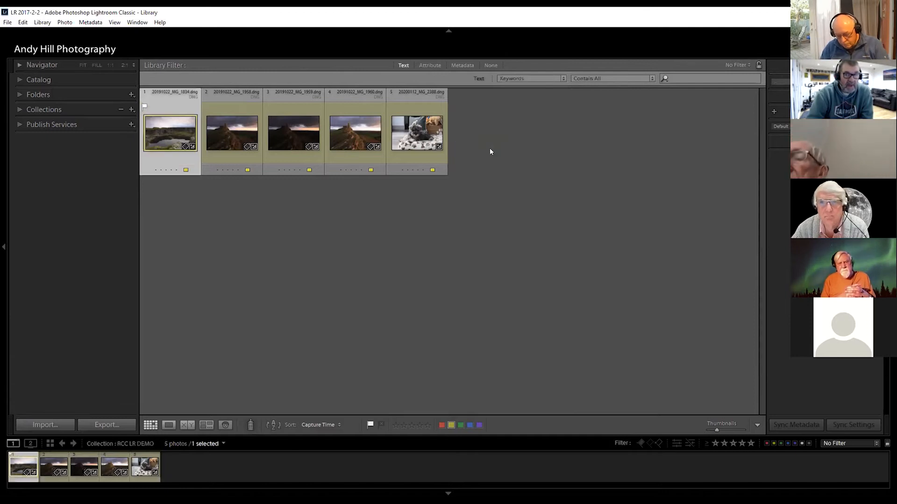
left_click(690, 78)
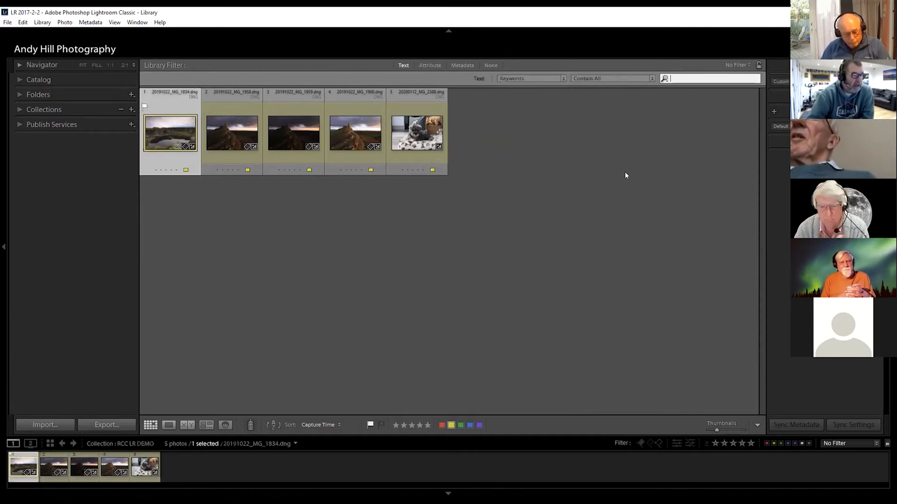
Look through the Attribute and Metadata filter options, set the Library Filter back to None, and view the filter preset choices
left_click(430, 65)
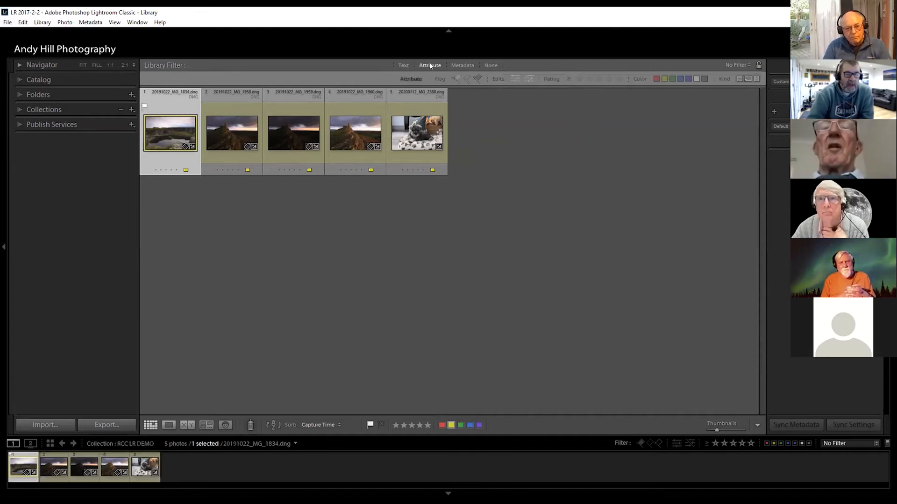
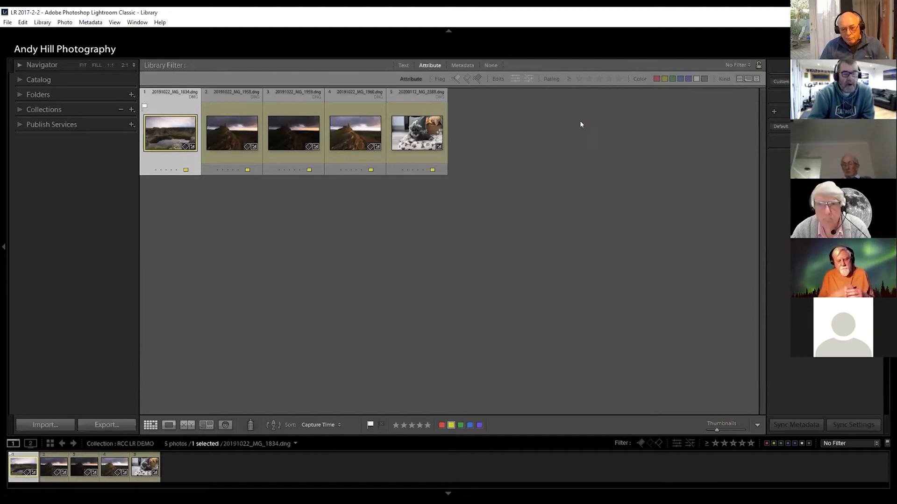
left_click(461, 66)
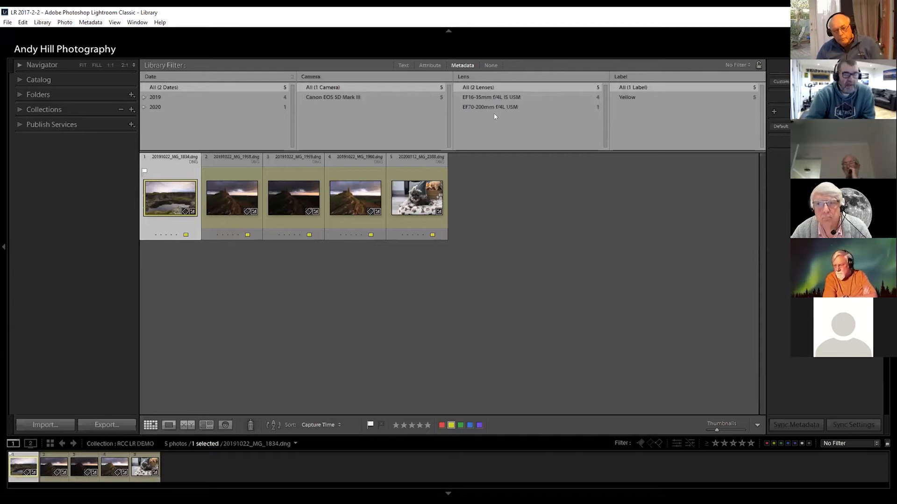
left_click(489, 65)
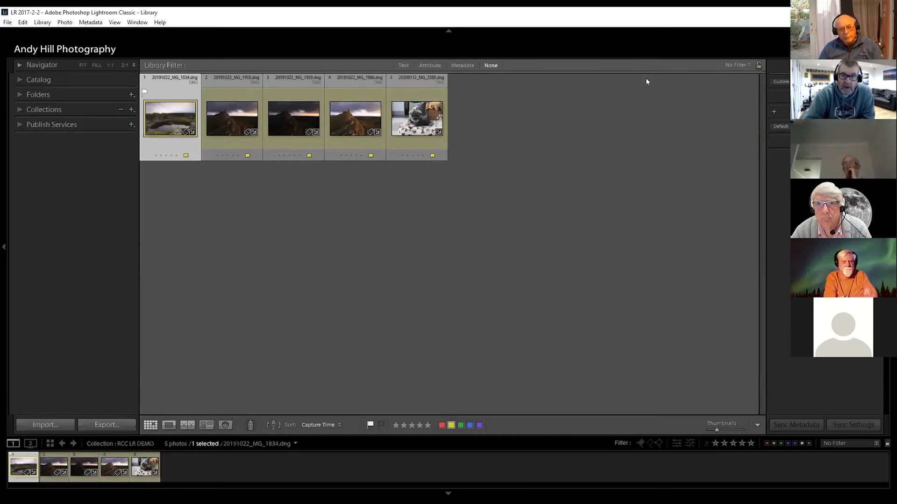
left_click(745, 65)
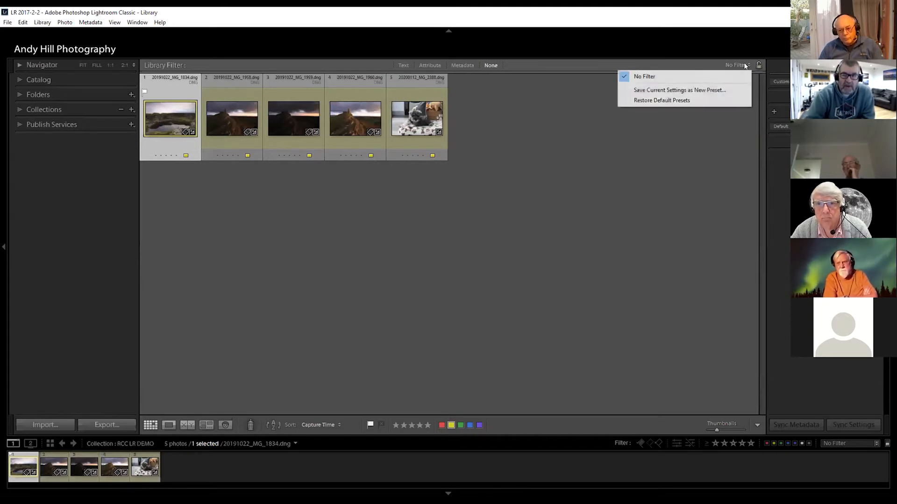
left_click(758, 67)
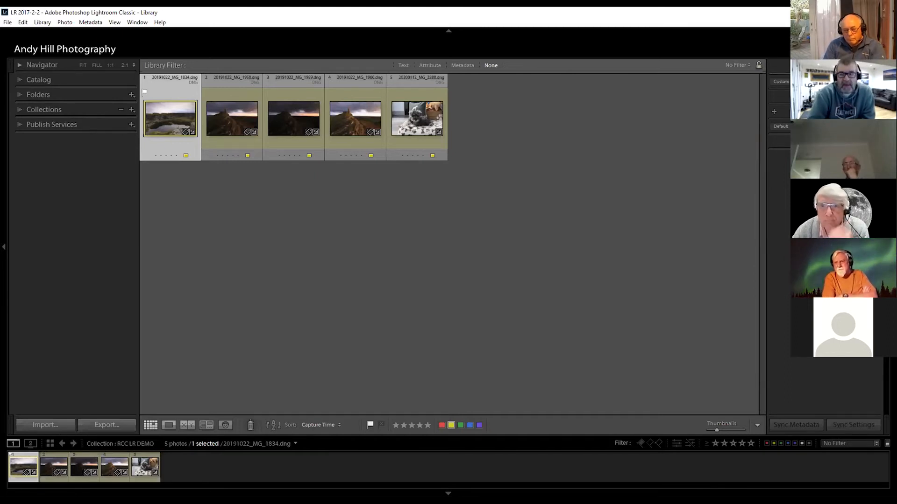
Expand the Histogram, collapse Quick Develop, and expand Keywording for the selected photo
key("ctrl+0")
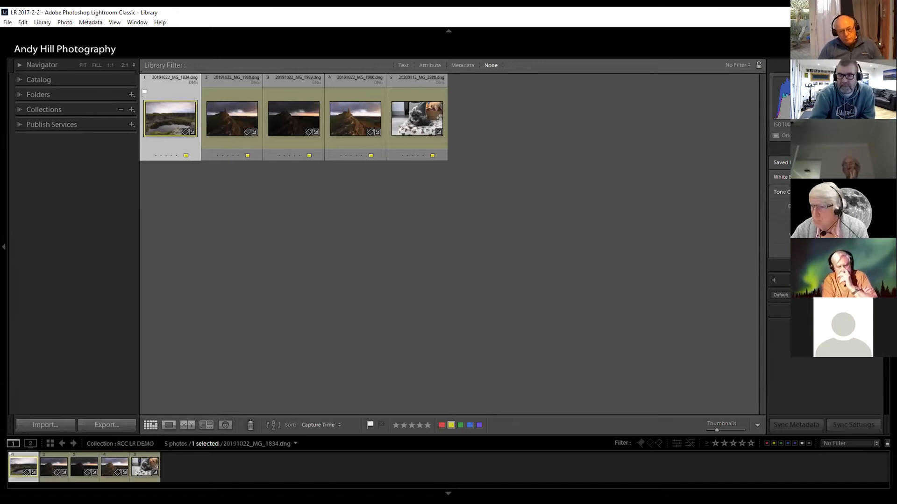
left_click(877, 148)
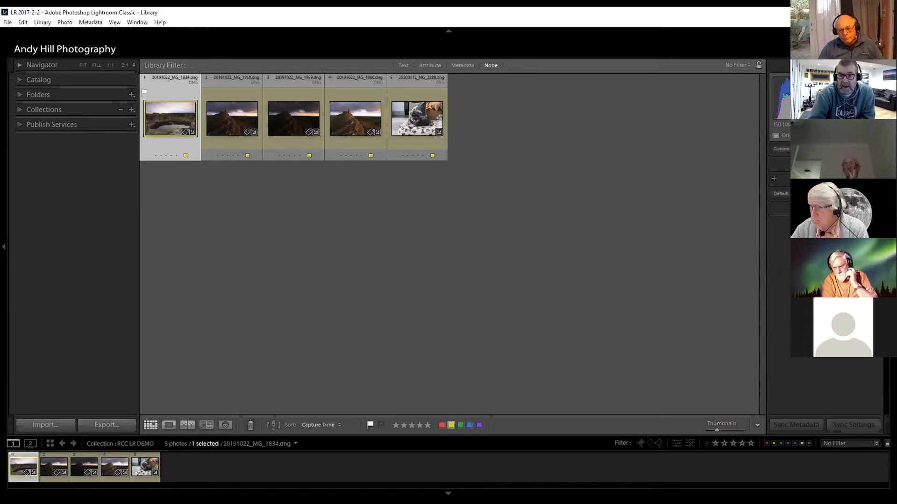
left_click(877, 163)
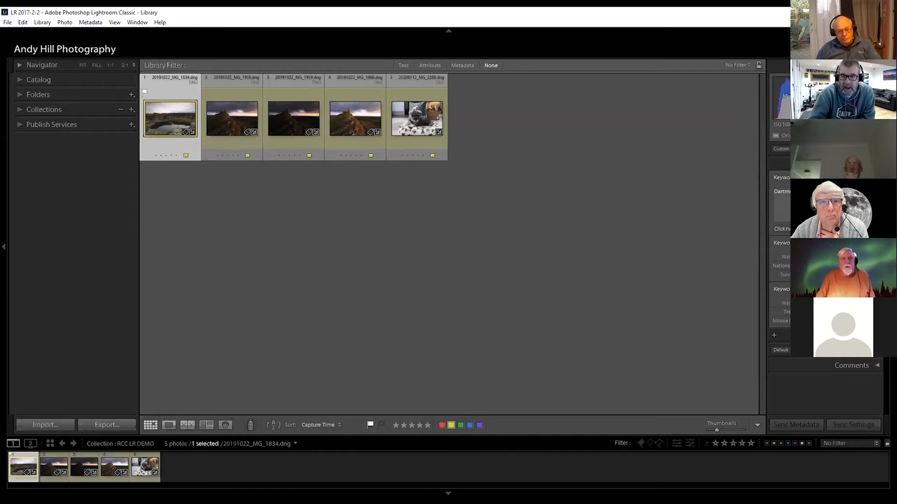
left_click(817, 201)
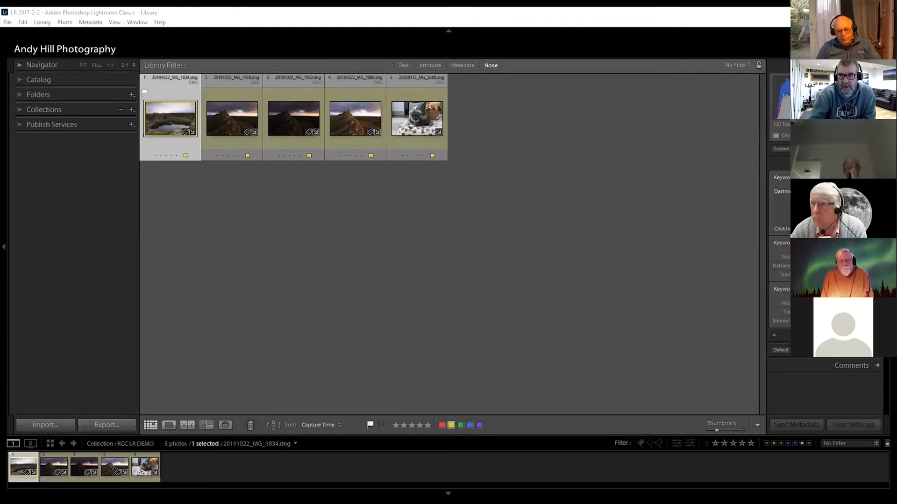
Collapse Keywording, expand the Keyword List to browse the catalog's keywords, and collapse it again
left_click(852, 164)
left_click(852, 179)
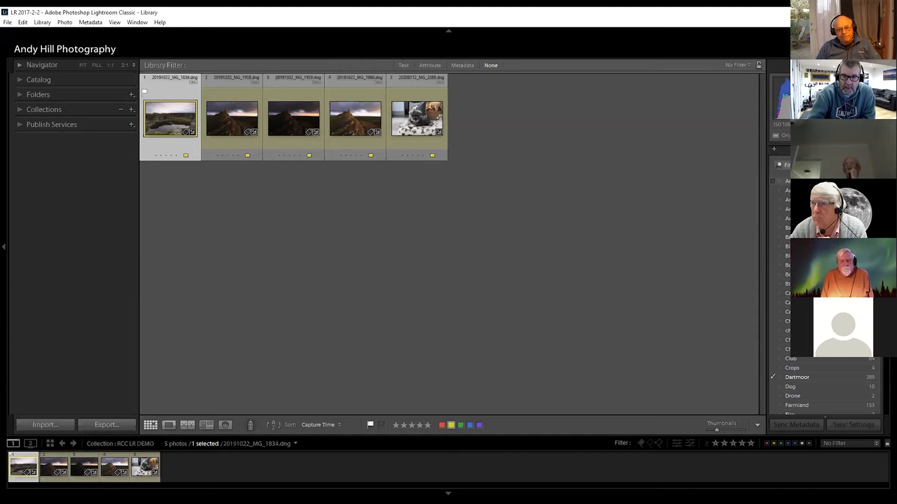
scroll(846, 215, "down", 2)
scroll(824, 281, "down", 8)
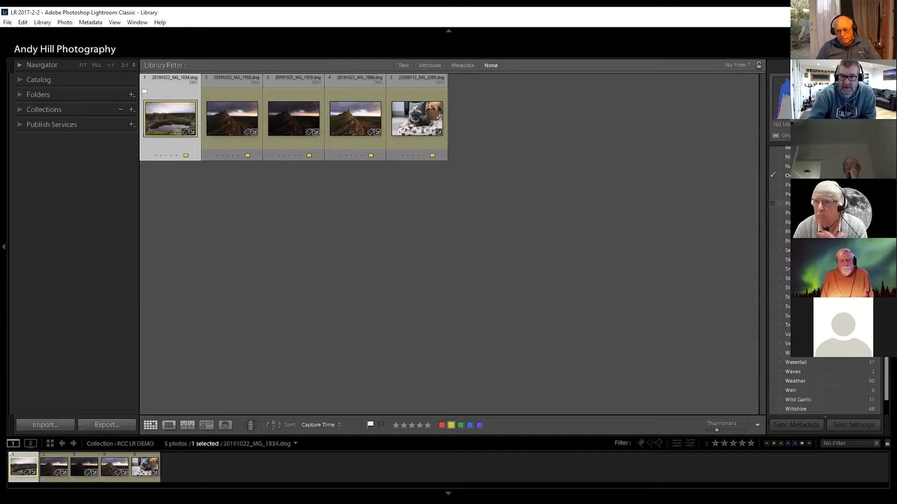
scroll(824, 280, "up", 10)
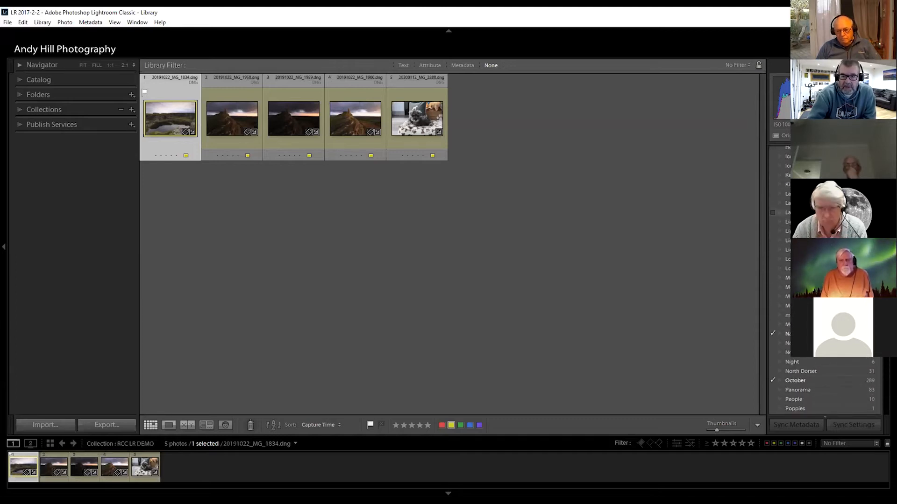
scroll(824, 280, "up", 5)
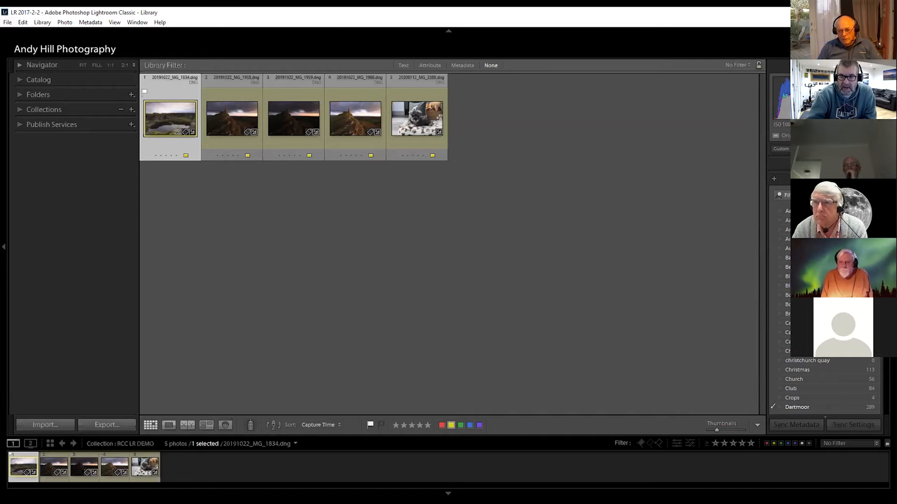
key("ctrl+3")
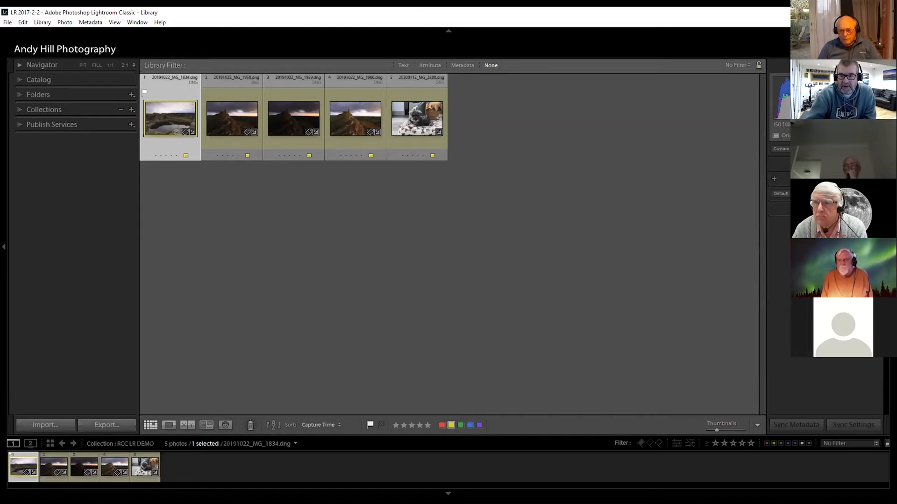
Expand the Metadata section and review the selected photo's label, capture, exposure, camera and lens details
key("ctrl+4")
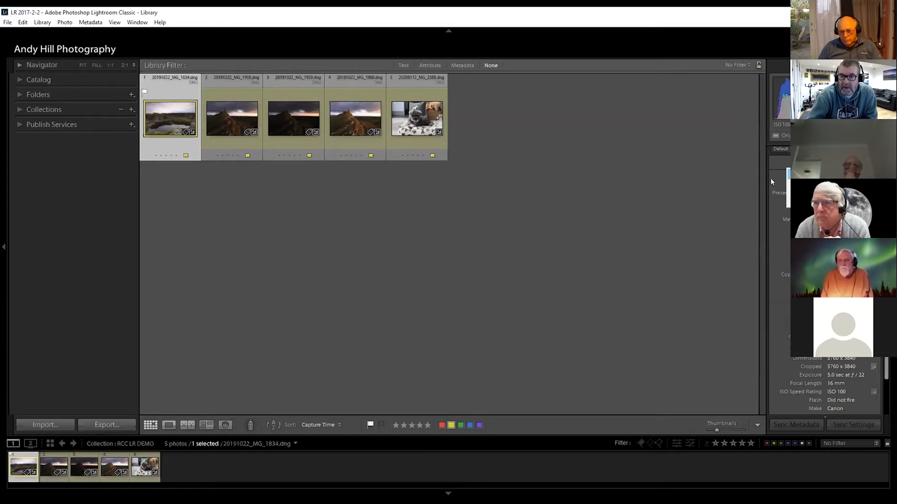
scroll(824, 281, "down", 3)
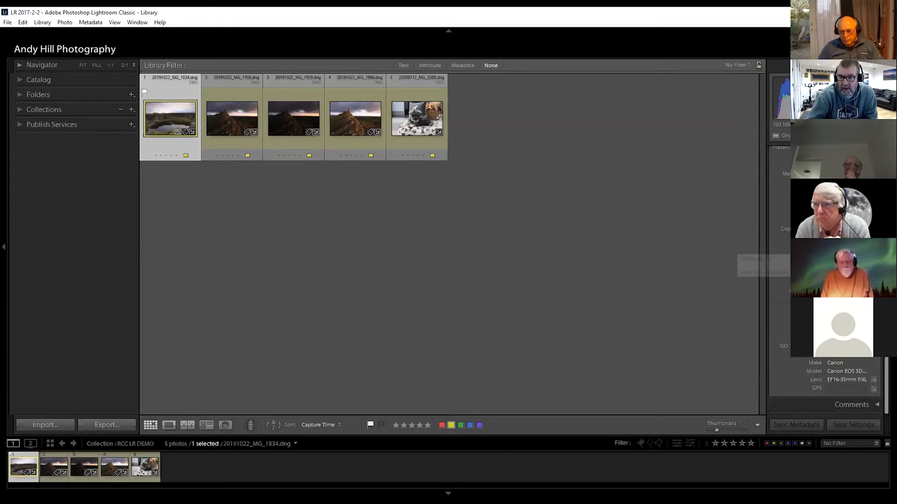
scroll(824, 280, "up", 5)
scroll(824, 280, "up", 1)
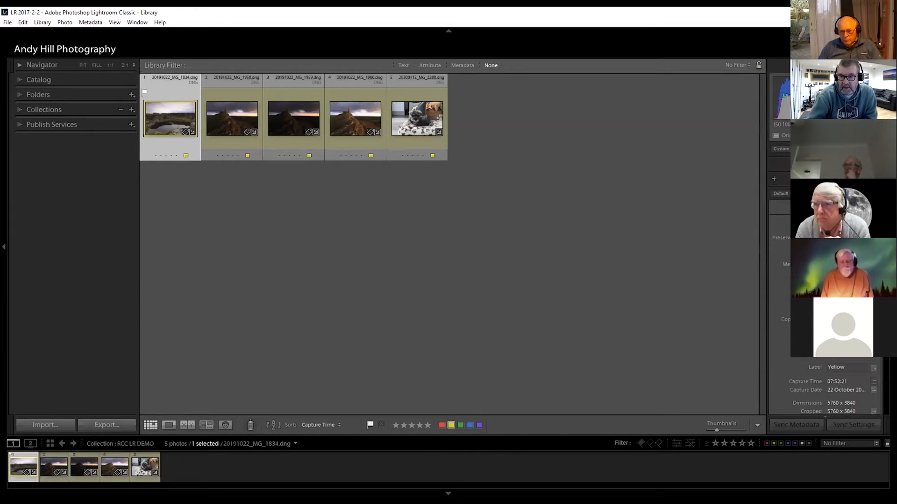
View the available metadata view sets, keep Default, and collapse the Metadata section
left_click(780, 193)
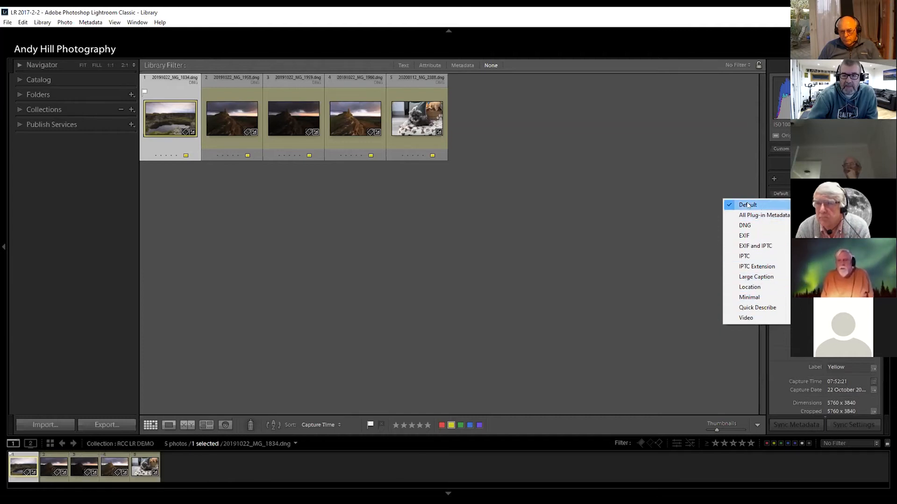
key("Escape")
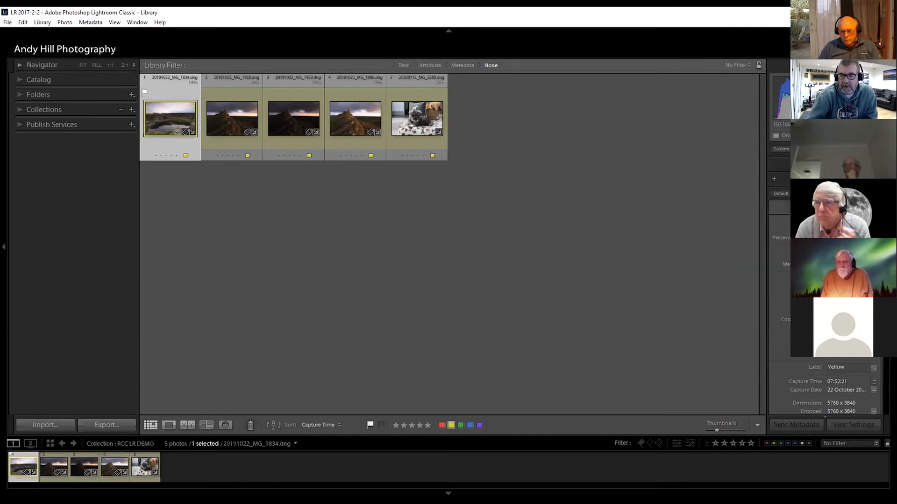
left_click(876, 193)
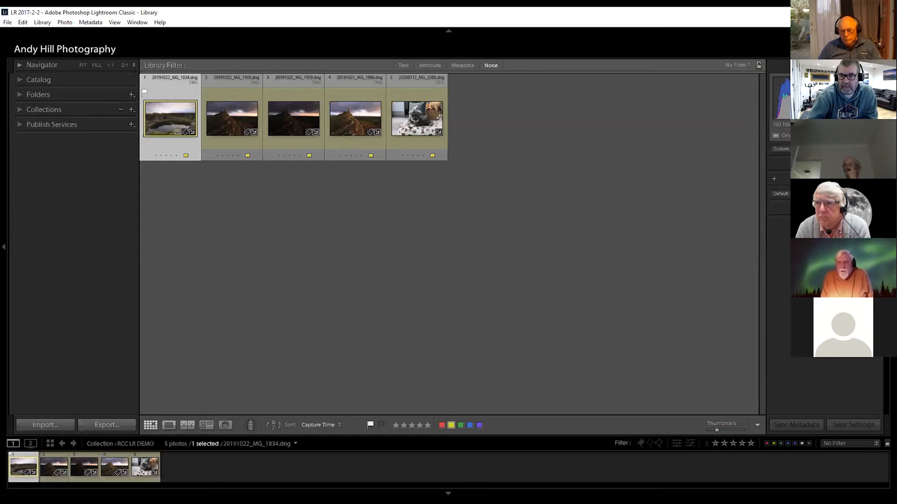
Expand the Comments section beneath Metadata for the selected photo
left_click(876, 209)
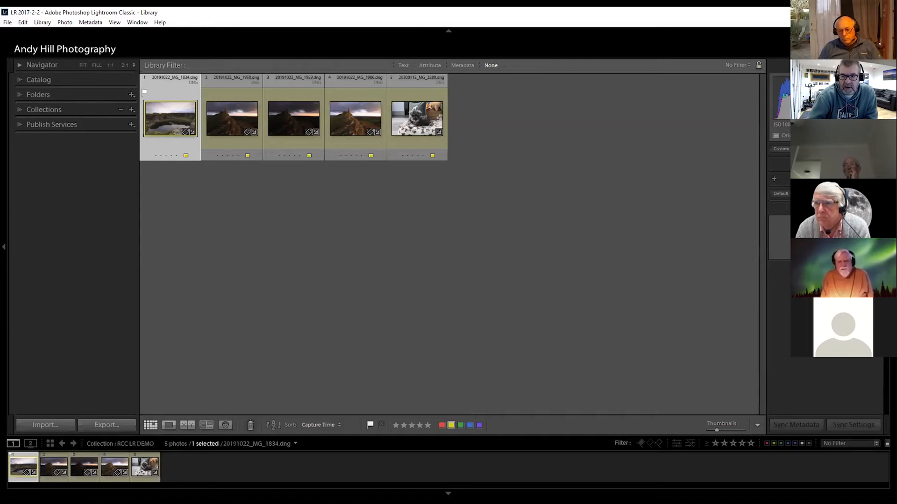
left_click(876, 209)
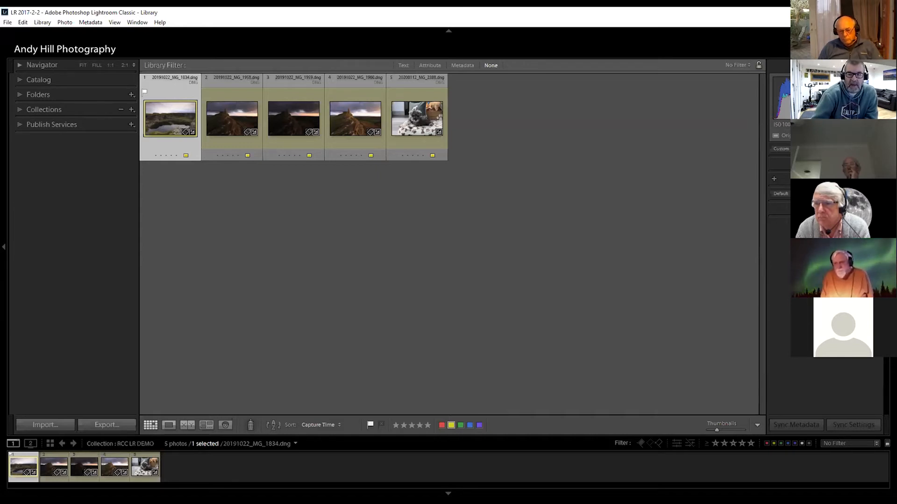
left_click(876, 208)
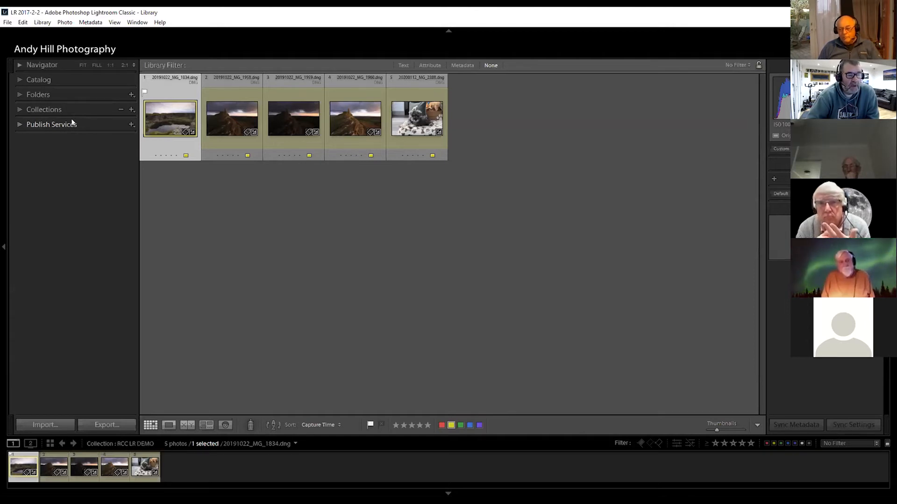
Expand Publish Services and review the collections published under the Flickr service
left_click(21, 126)
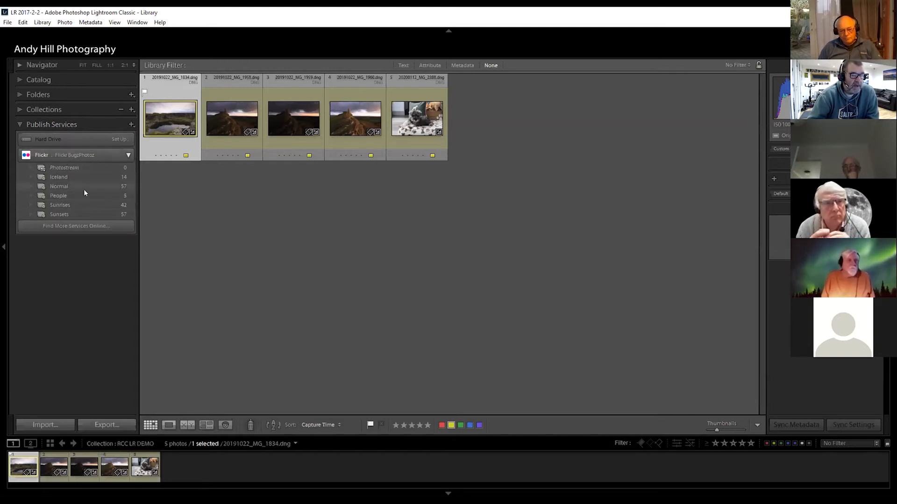
left_click(19, 123)
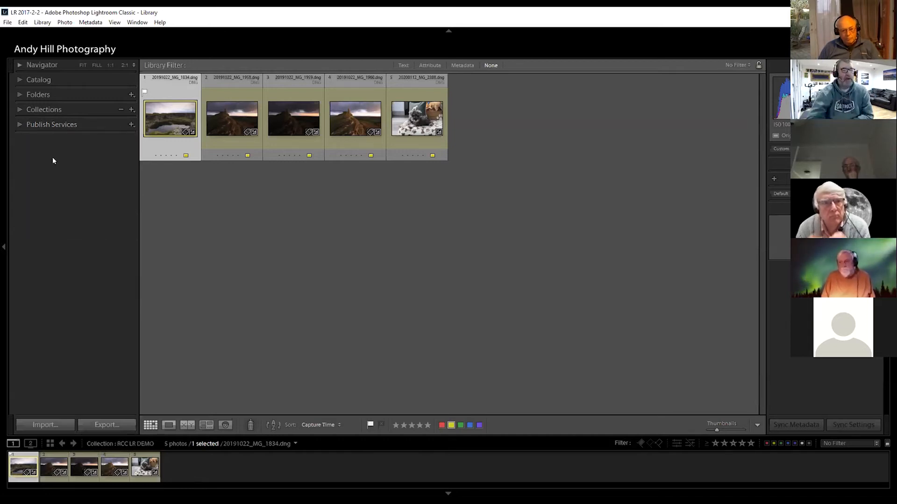
left_click(51, 124)
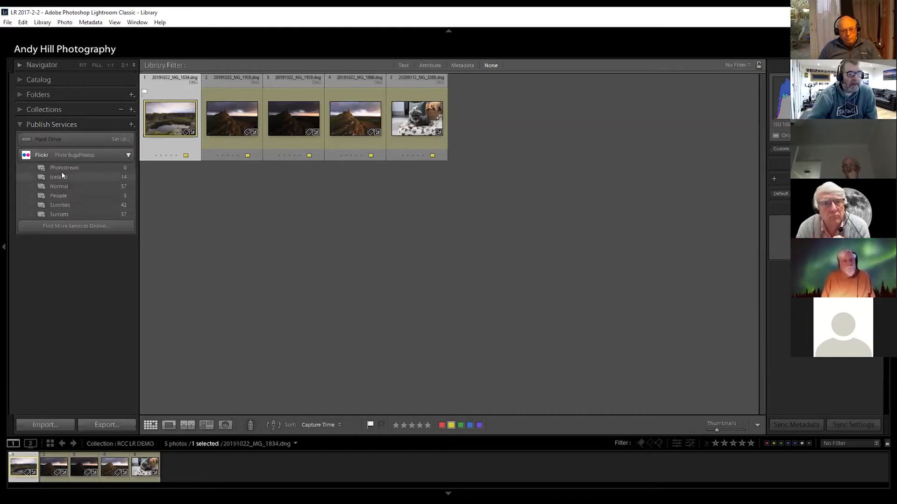
left_click(129, 154)
left_click(129, 154)
Look for more publish services online, return to the catalog, and collapse the Flickr collections
left_click(63, 226)
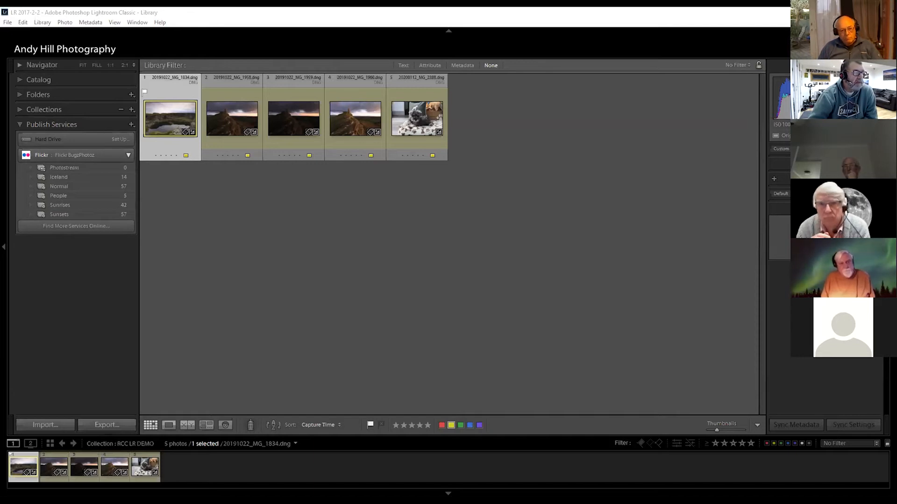
left_click(141, 149)
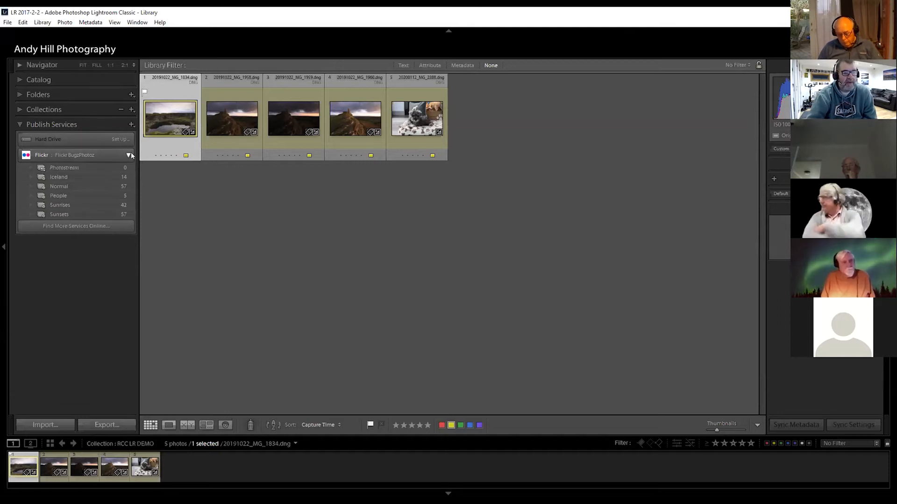
left_click(128, 155)
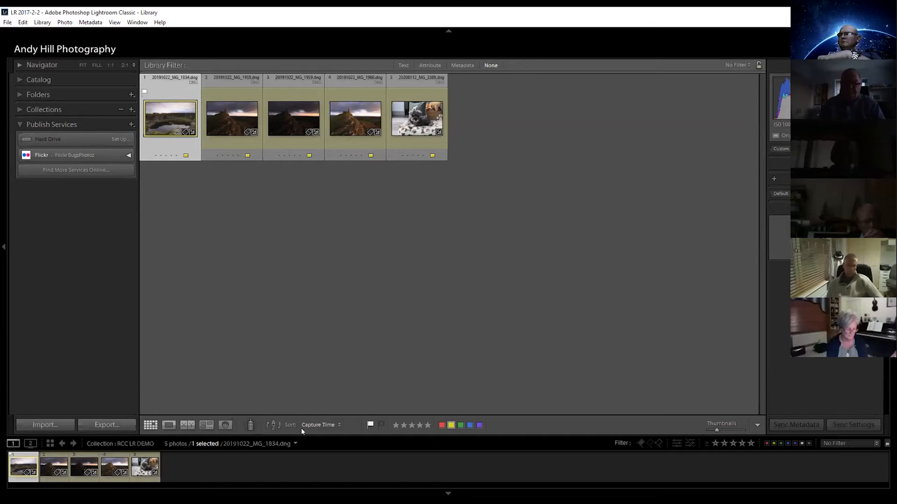
Show the selected photo in Develop, and return to the Library to view it in Loupe view
key("d")
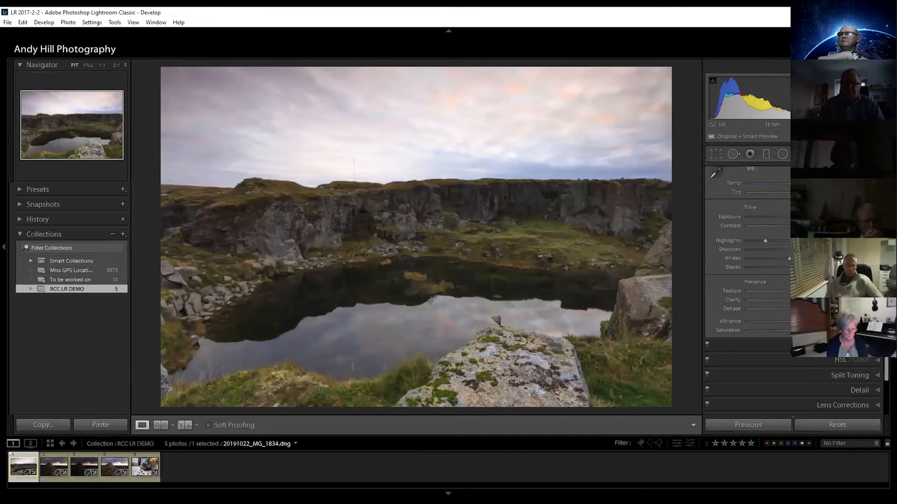
key("g")
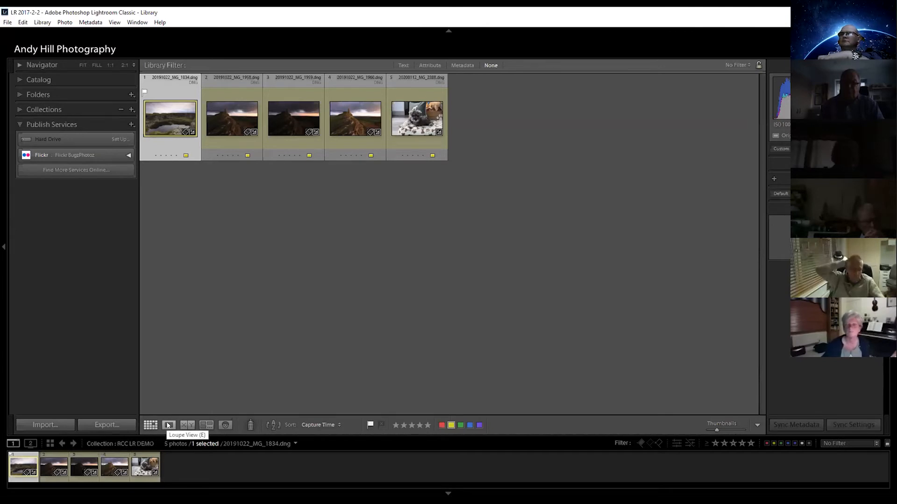
left_click(168, 425)
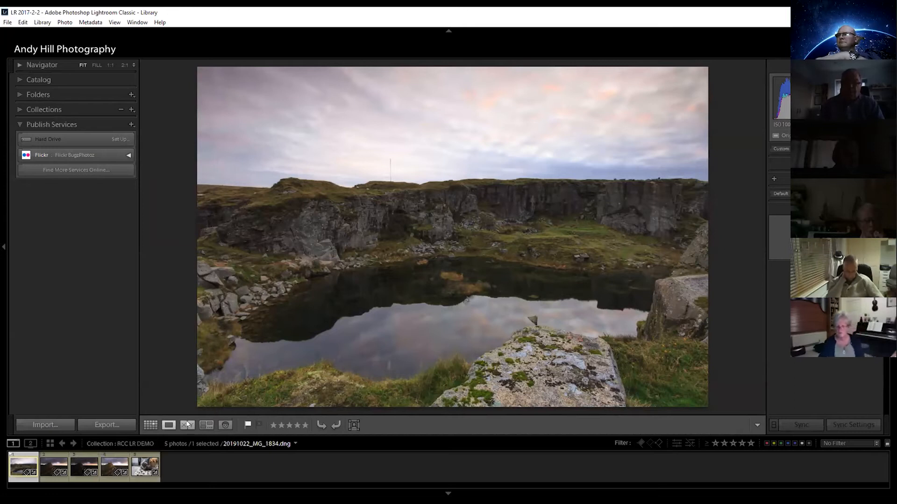
Compare the first two photos in Compare view, enlarging them by hiding the surrounding panels, and restore the panels
left_click(187, 425)
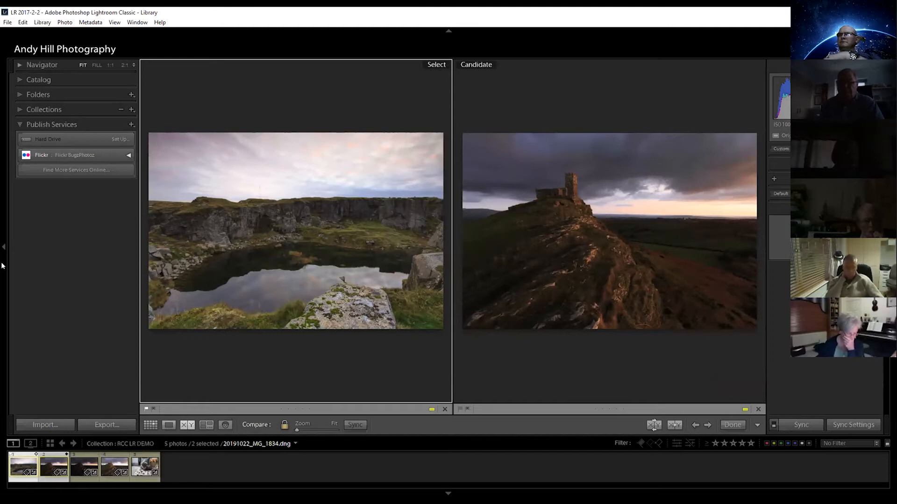
left_click(5, 244)
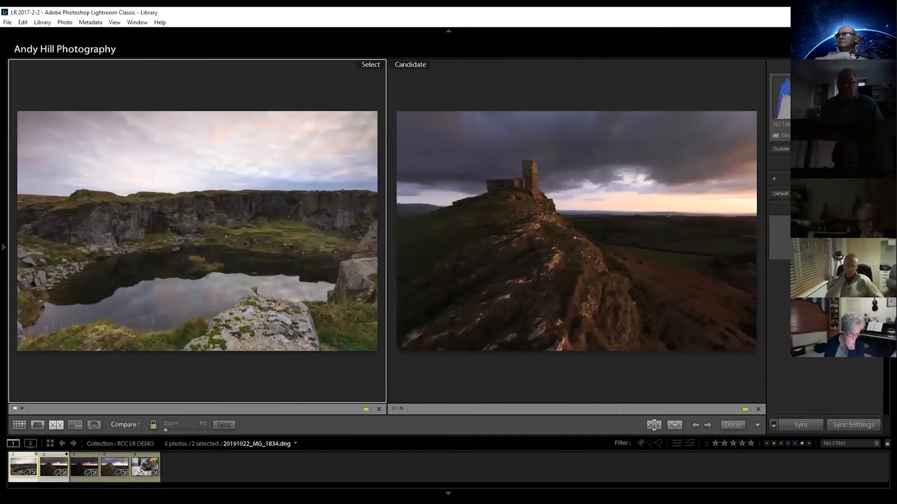
key("Tab")
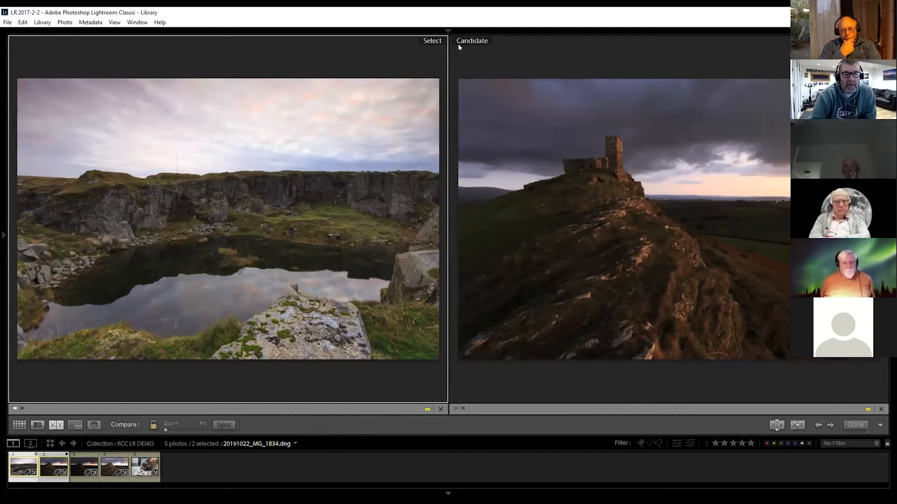
left_click(447, 31)
left_click(4, 249)
mouse_move(893, 248)
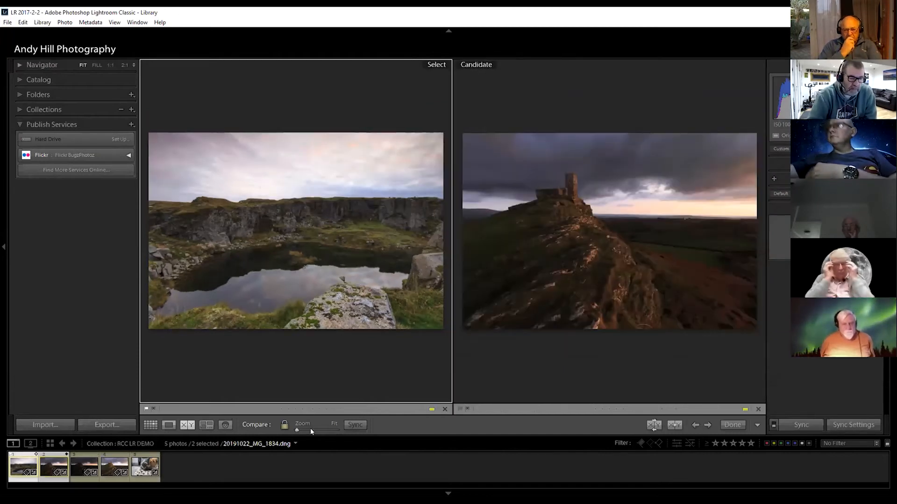
Show the two selected photos in Survey view, open People view, and return to Grid view
left_click(206, 425)
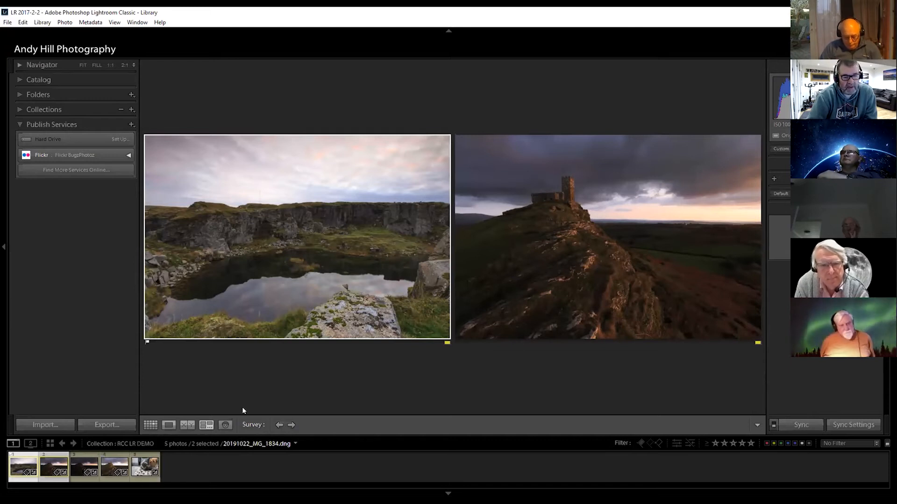
left_click(225, 426)
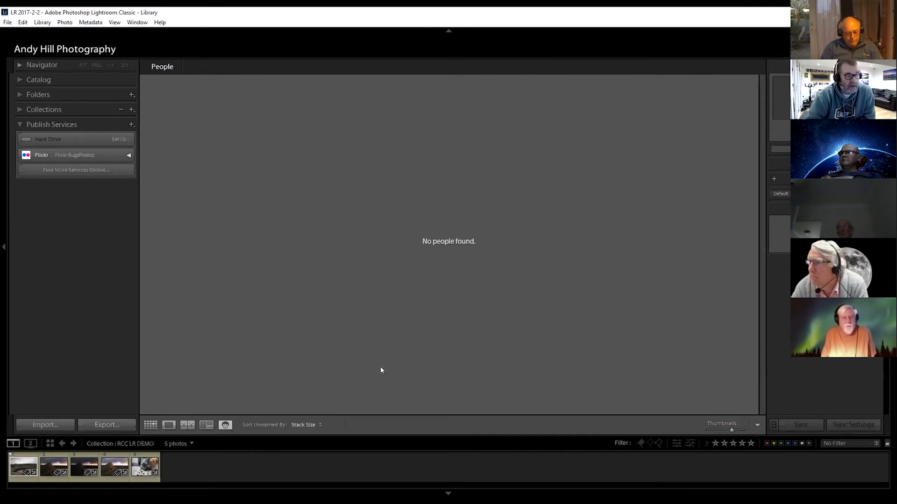
left_click(151, 424)
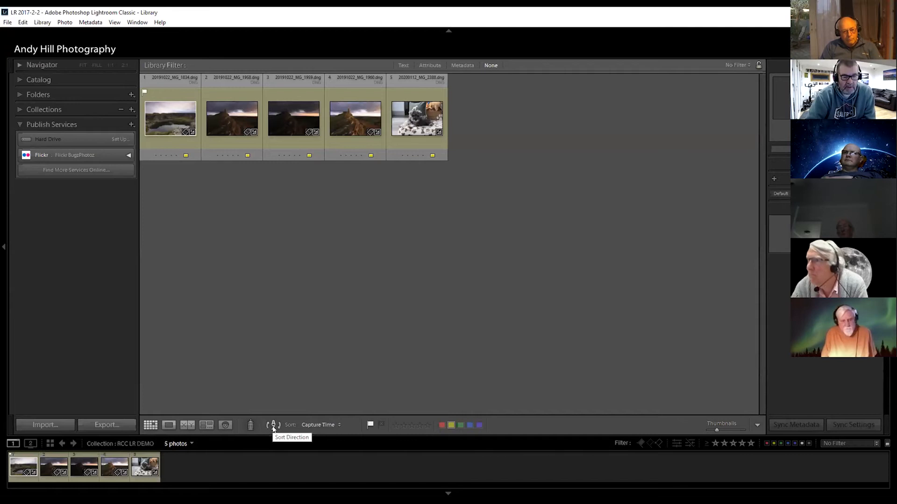
View the sort order choices, keep Capture Time, and enlarge the thumbnails until the five photos fill the grid's width
left_click(326, 425)
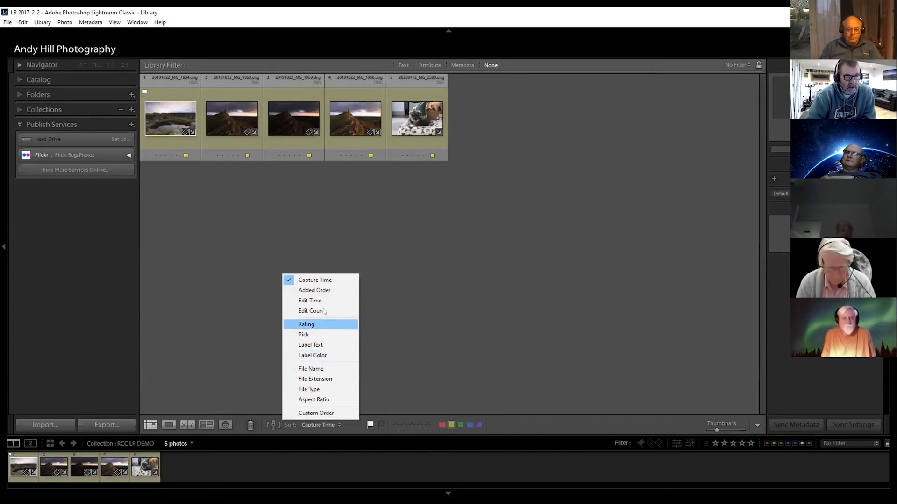
left_click(236, 355)
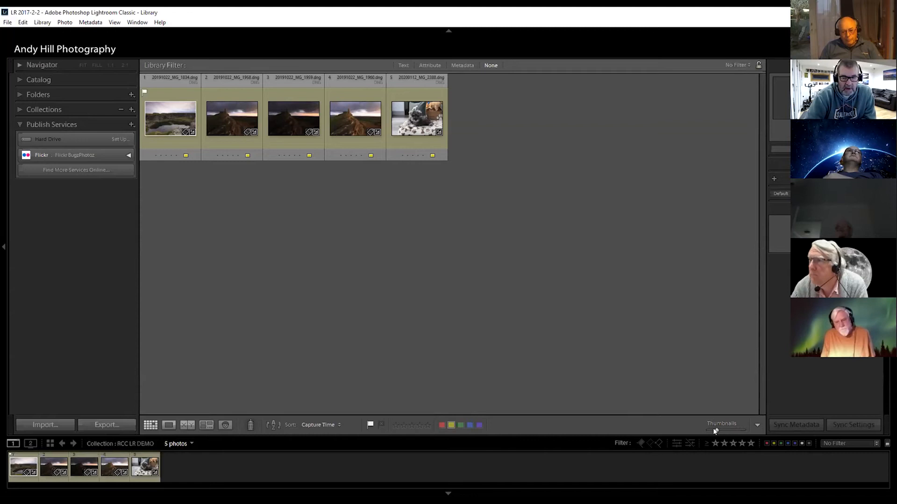
mouse_move(716, 431)
left_mouse_down()
mouse_move(740, 430)
mouse_move(696, 428)
mouse_move(726, 429)
left_mouse_up()
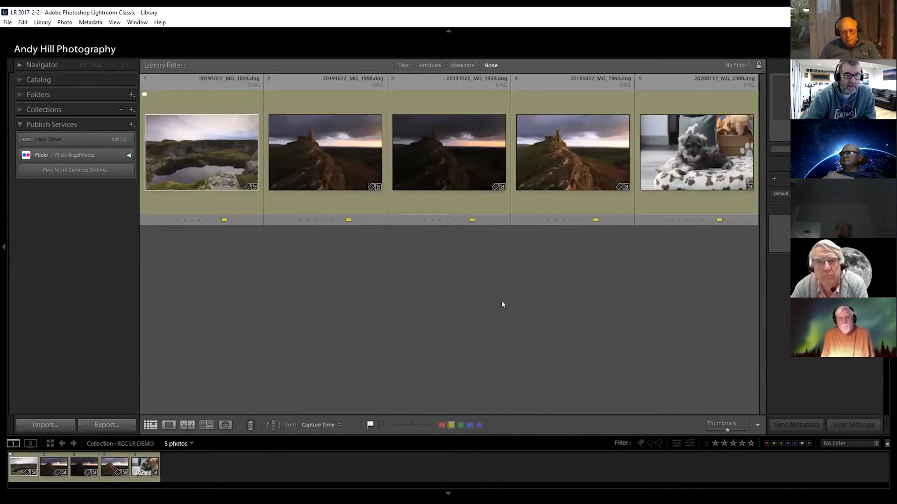
Hide the Color Label, Rating and Flagging controls from the grid toolbar
left_click(756, 426)
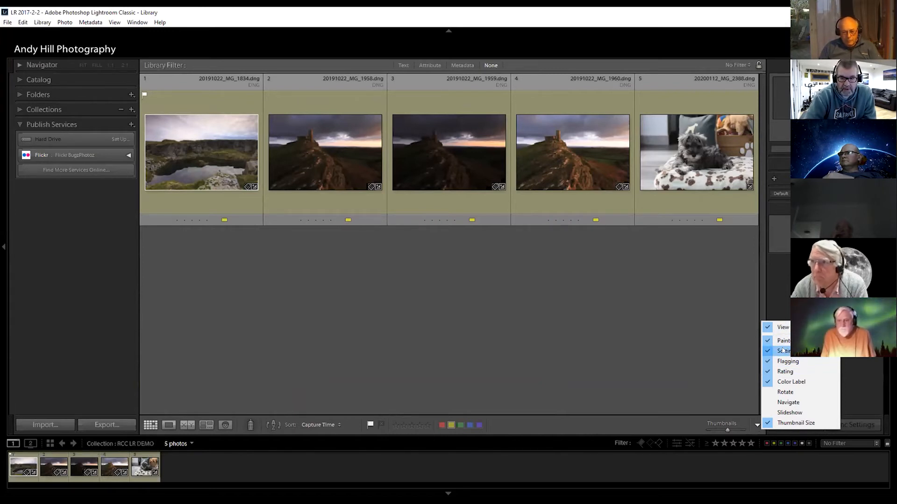
left_click(789, 381)
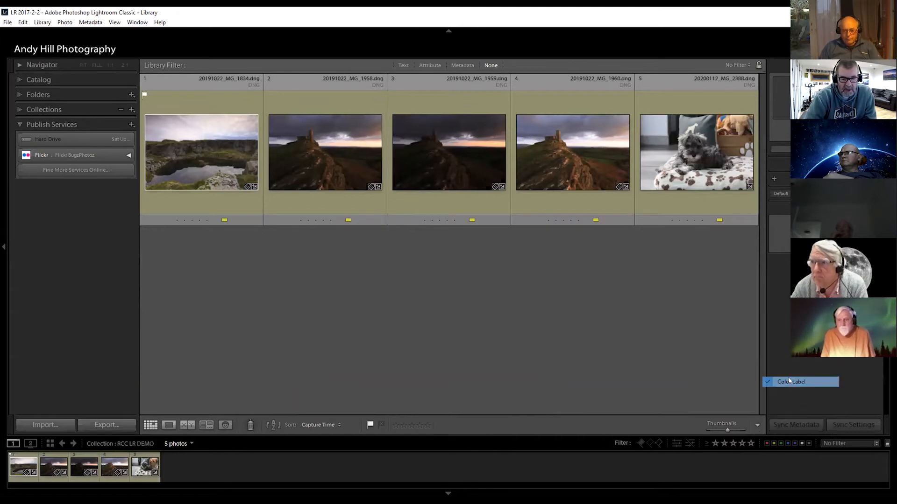
left_click(757, 425)
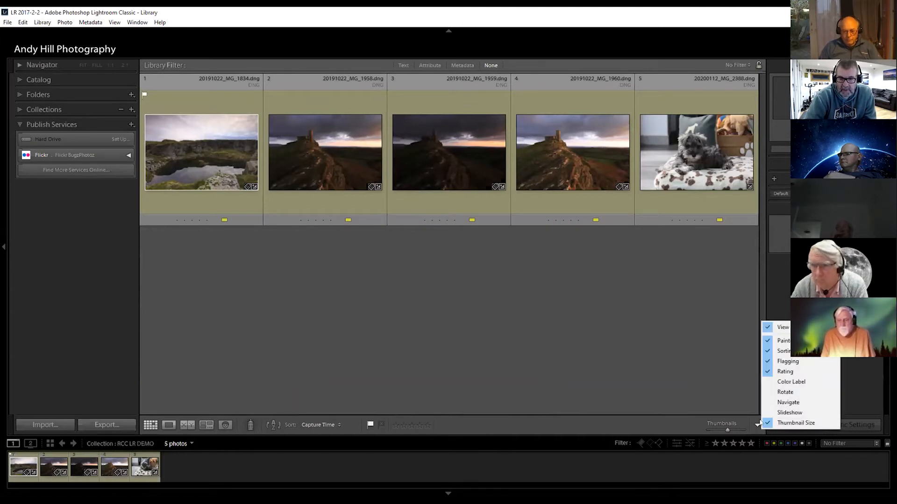
left_click(782, 371)
left_click(757, 424)
left_click(786, 361)
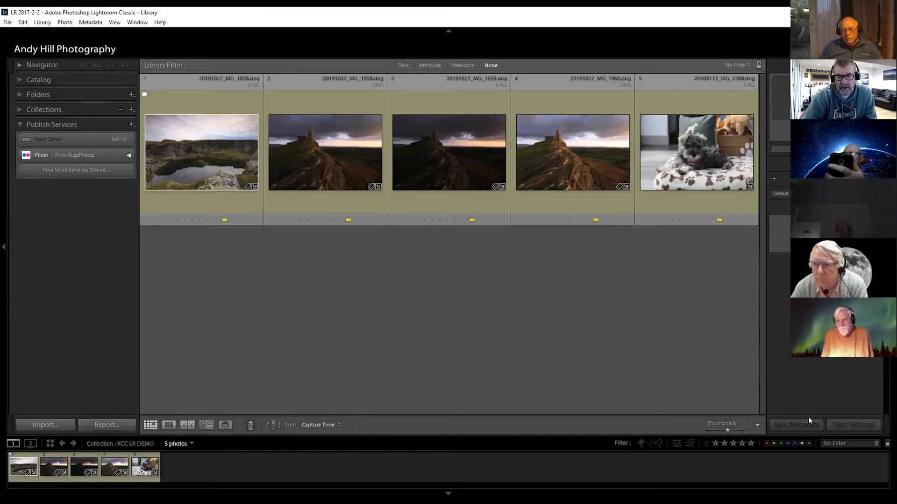
Demonstrate selecting the range 20191022_MG_1958.dng to 20191022_MG_1960.dng, and reduce the selection to 20191022_MG_1958.dng
left_click(304, 202)
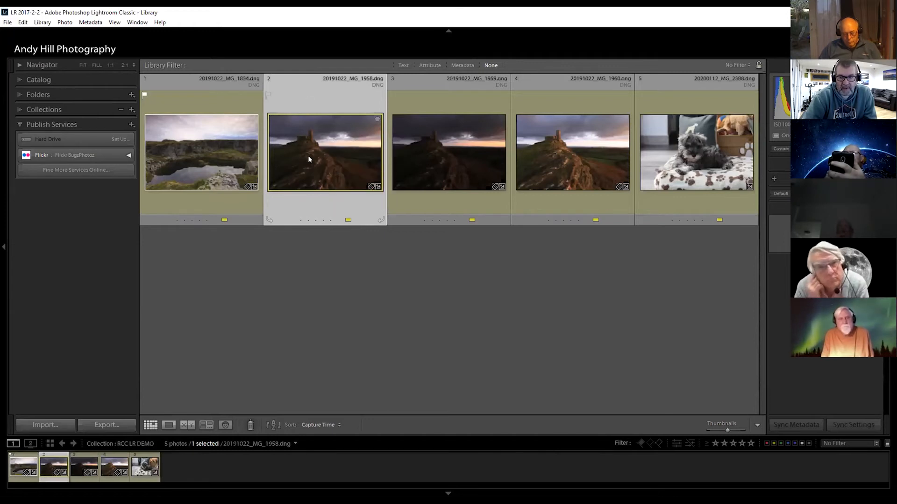
left_click(570, 206, "shift")
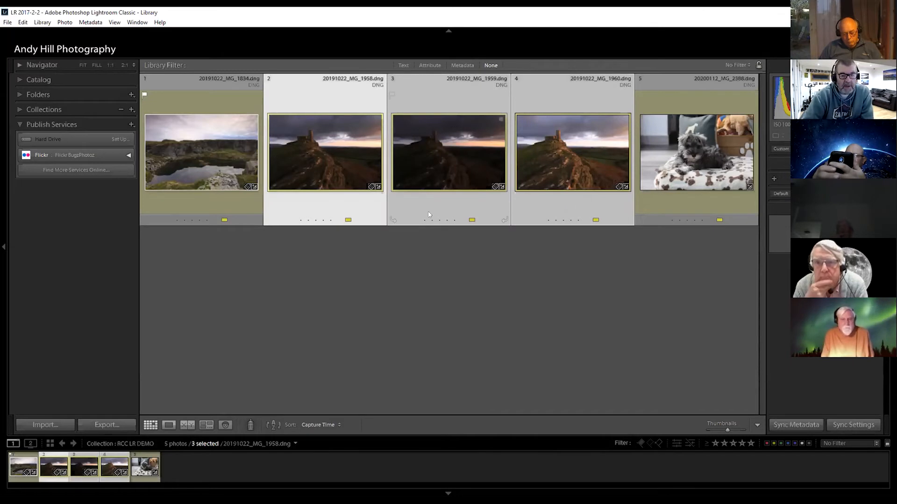
left_click(309, 207)
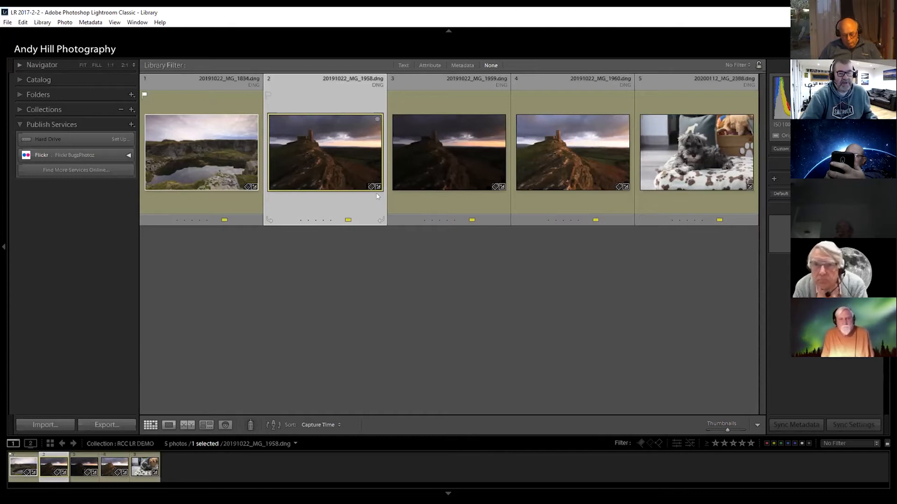
left_click(555, 200, "shift")
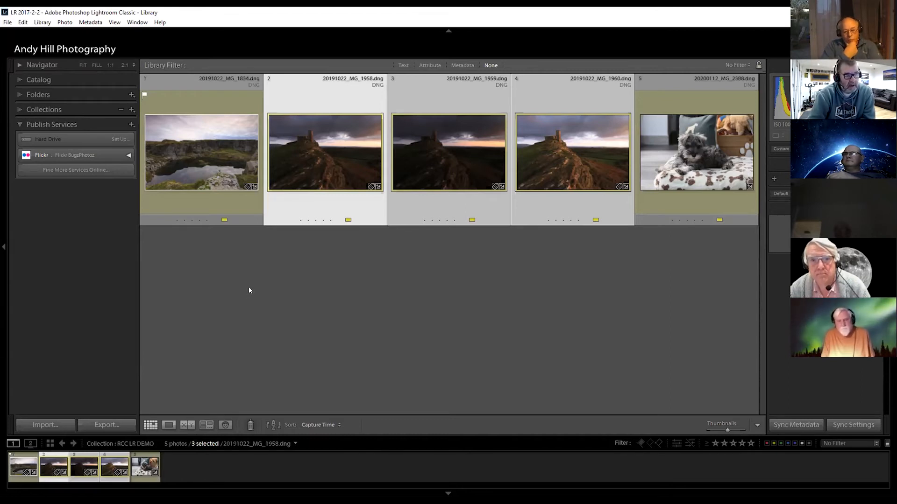
left_click(351, 99)
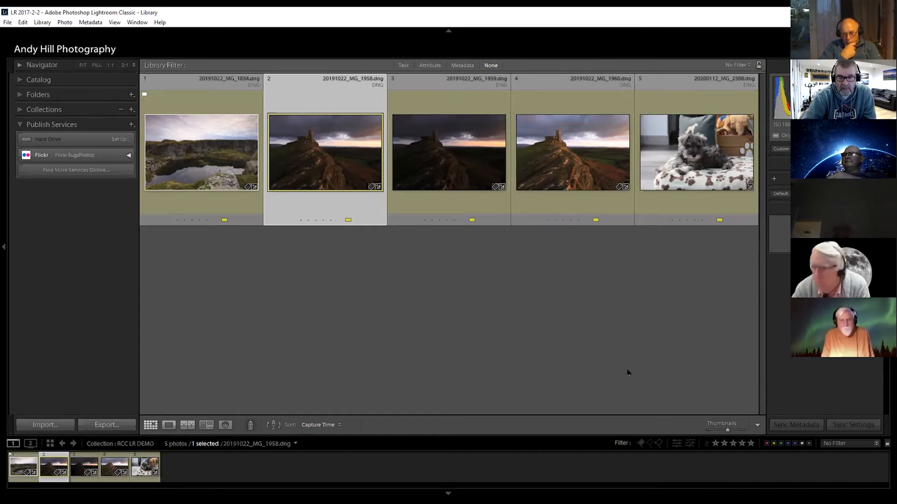
Filter the filmstrip to flagged photos only, clear the flag filter, and set the Library Filter back to None
left_click(640, 441)
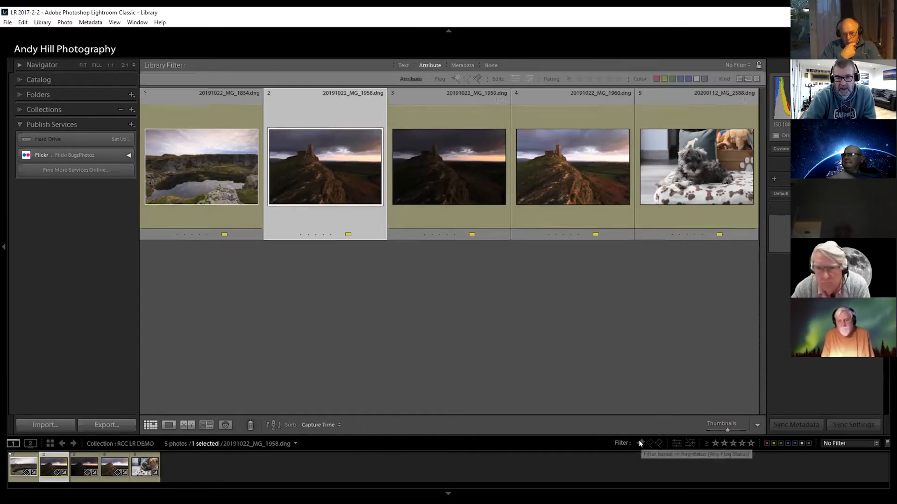
left_click(640, 442)
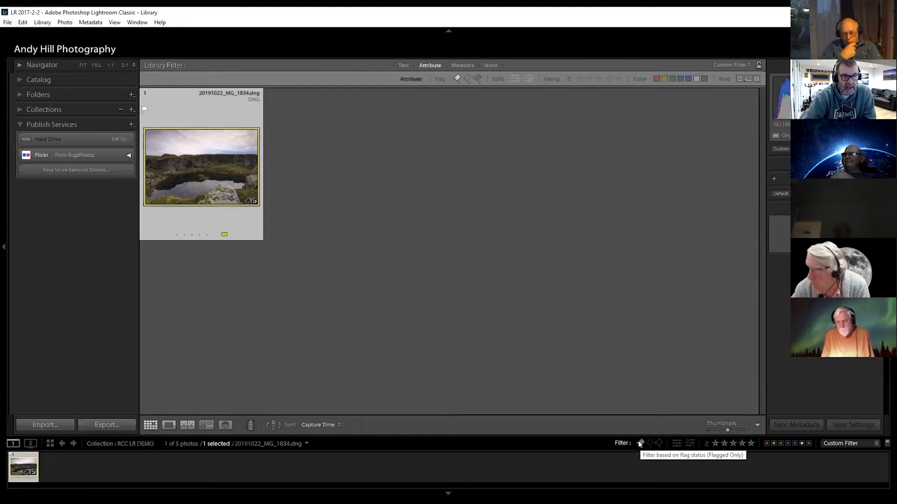
left_click(640, 443)
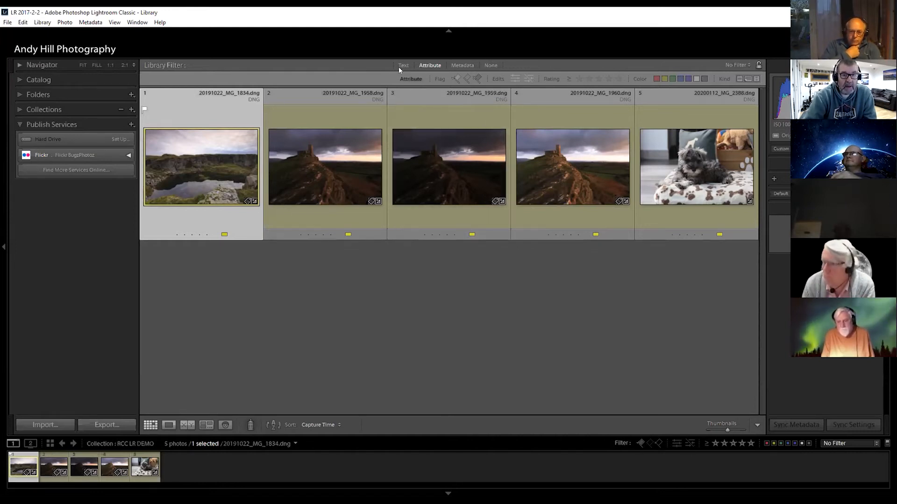
left_click(491, 65)
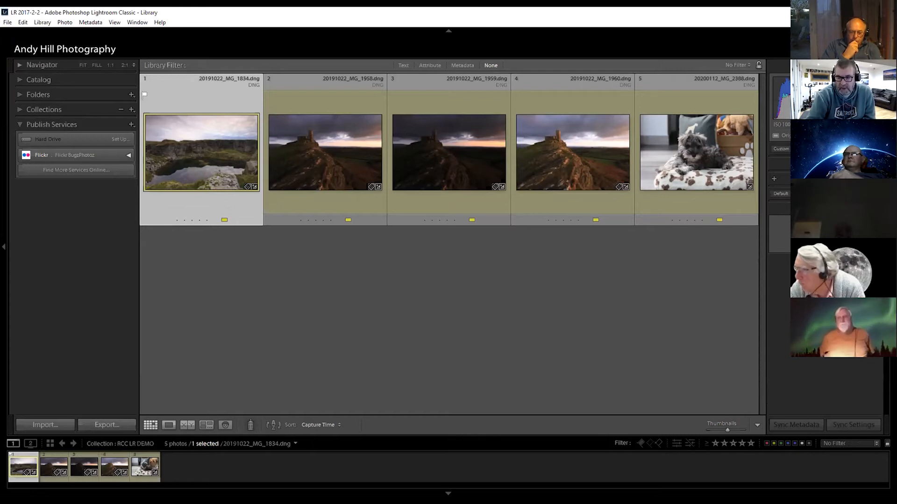
View the filmstrip's filter presets, and demonstrate toggling the filters on and off
left_click(875, 443)
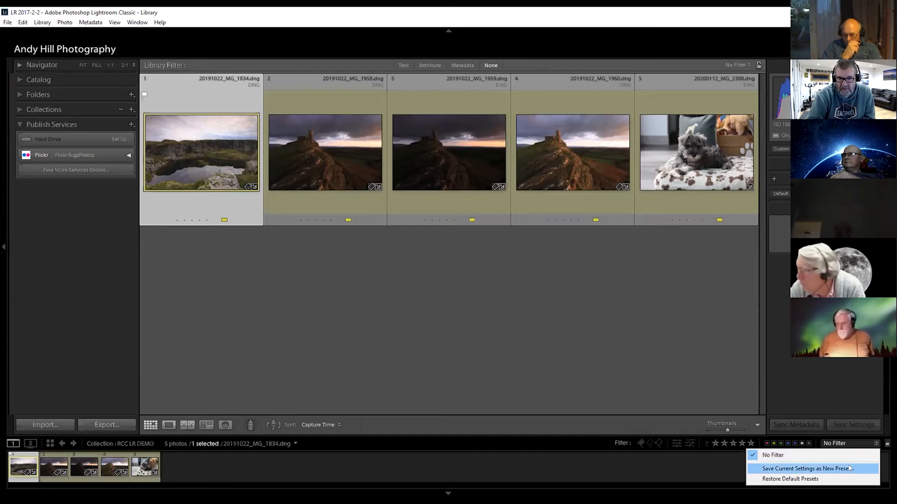
left_click(877, 444)
left_click(886, 444)
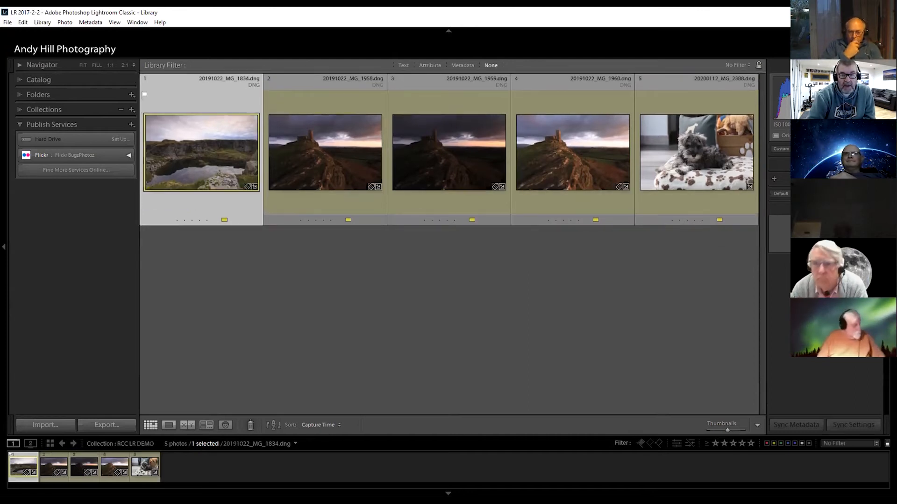
left_click(887, 443)
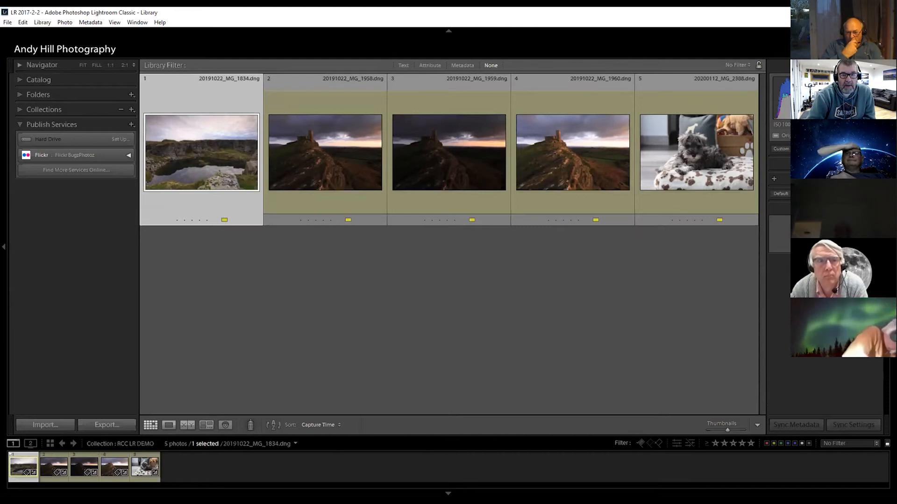
left_click(887, 443)
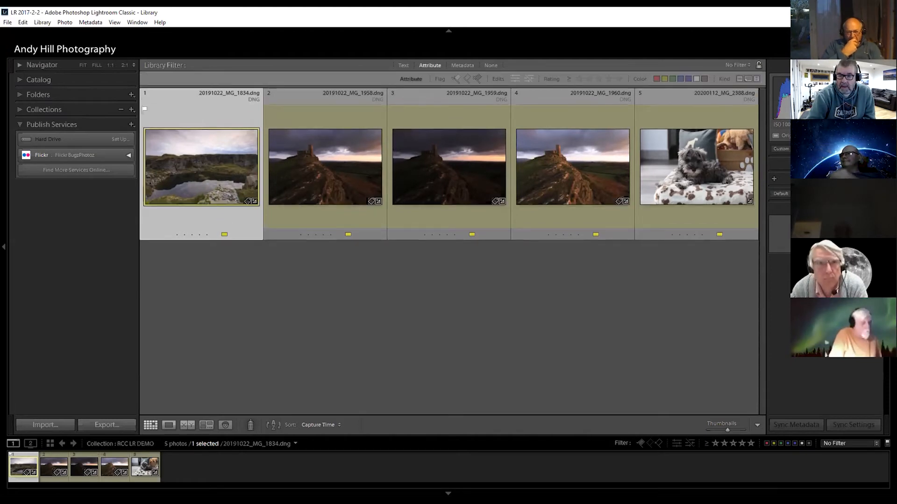
left_click(887, 443)
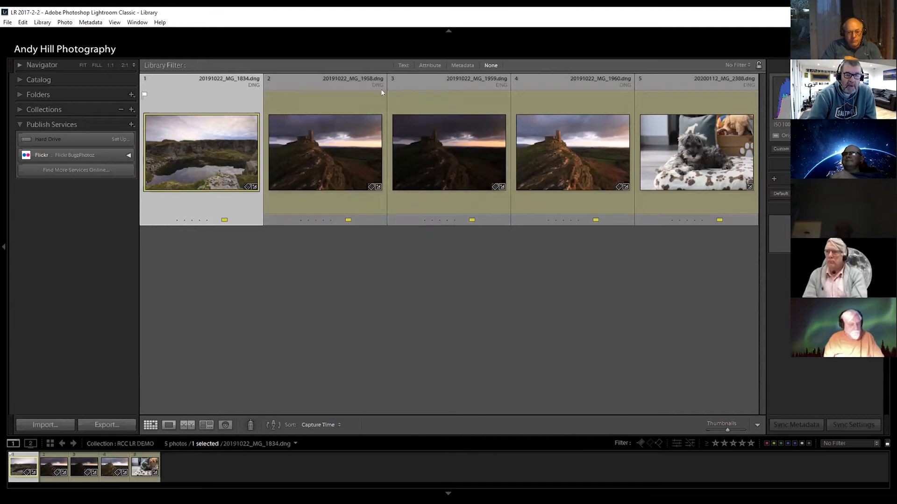
left_click(68, 24)
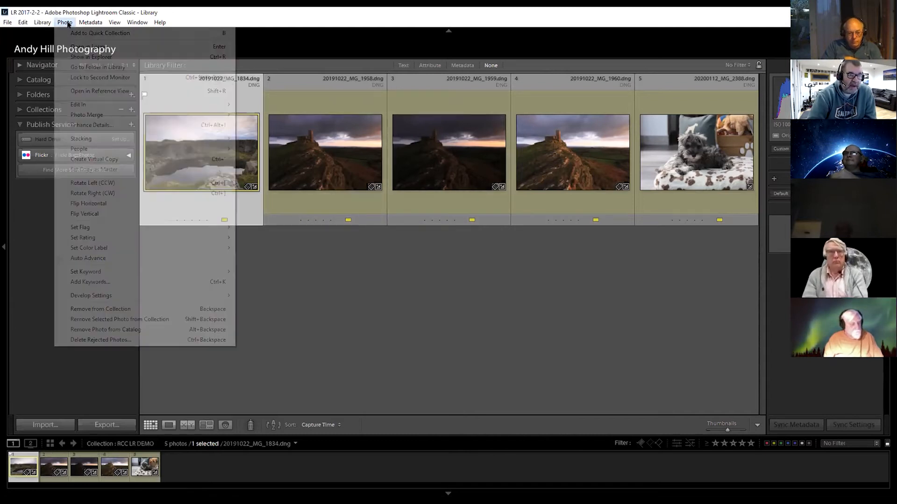
mouse_move(84, 21)
mouse_move(114, 22)
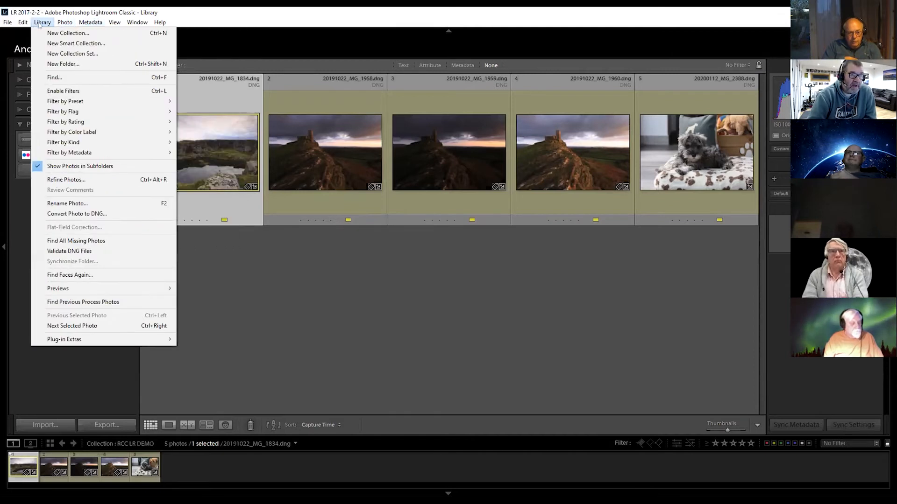
left_click(193, 13)
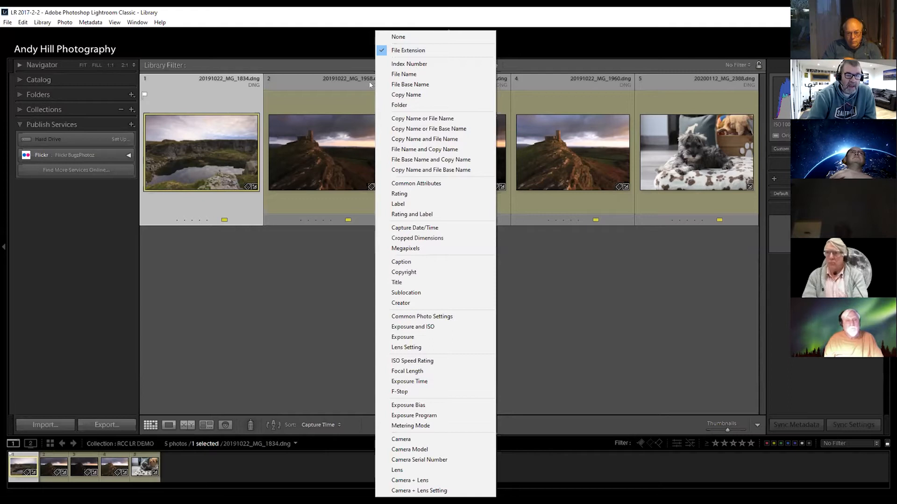
Try Rating and Copy Name as the lower header label of the grid thumbnails
left_click(351, 62)
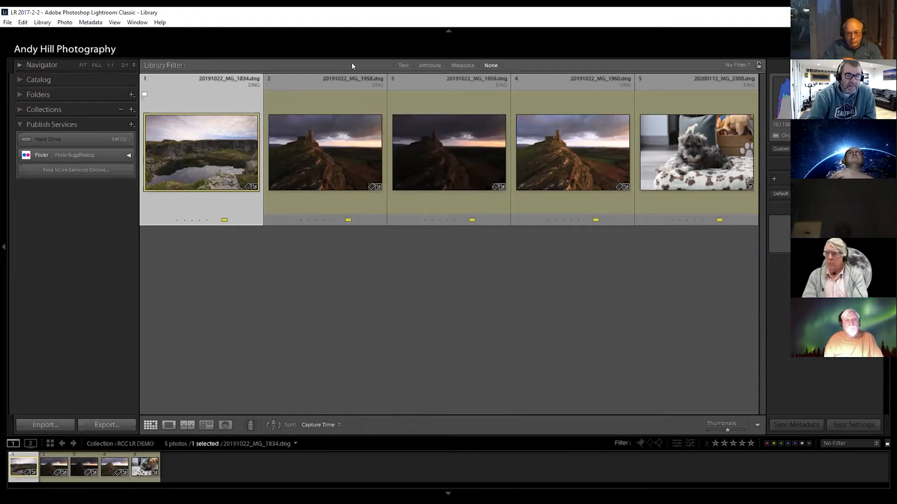
left_click(374, 83)
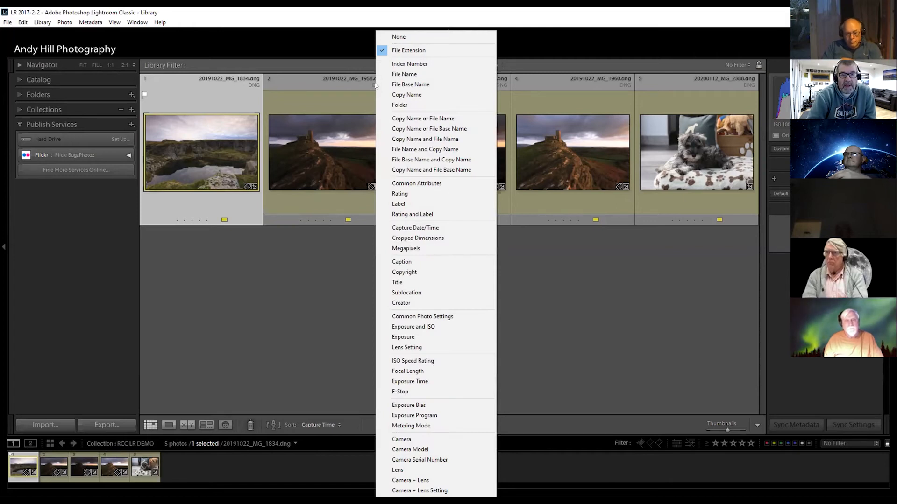
left_click(405, 195)
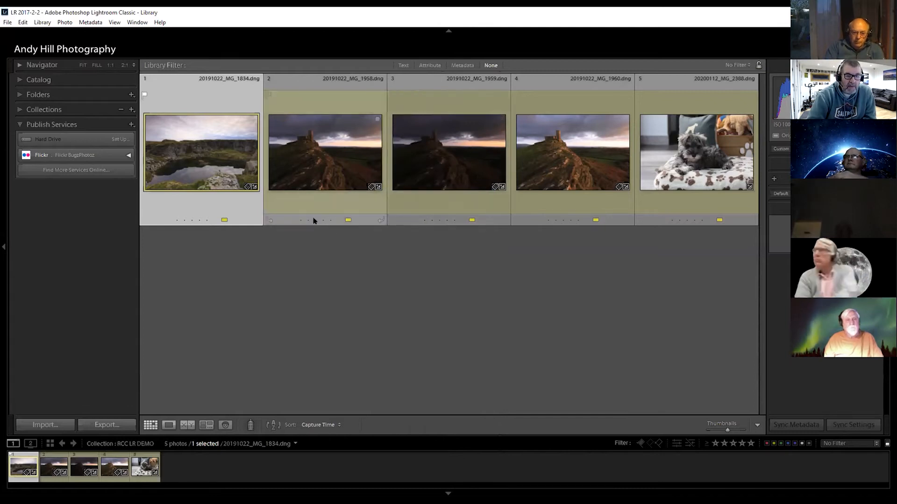
left_click(377, 83)
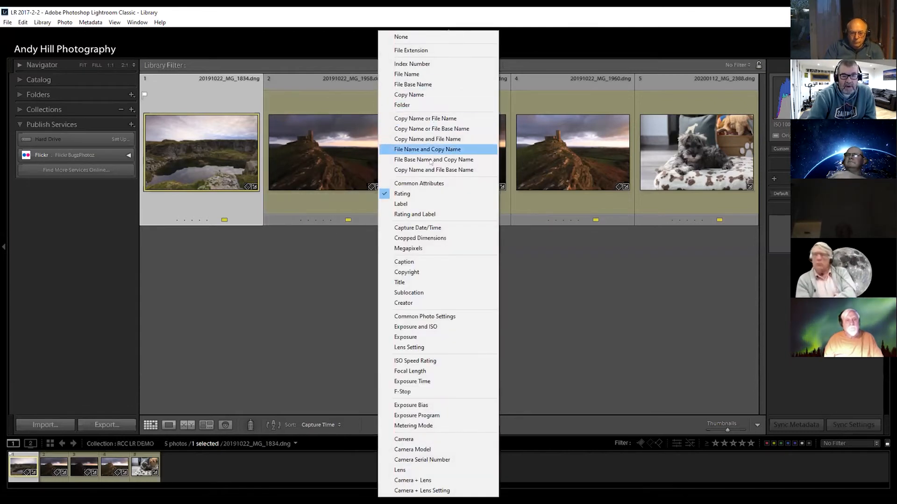
left_click(413, 96)
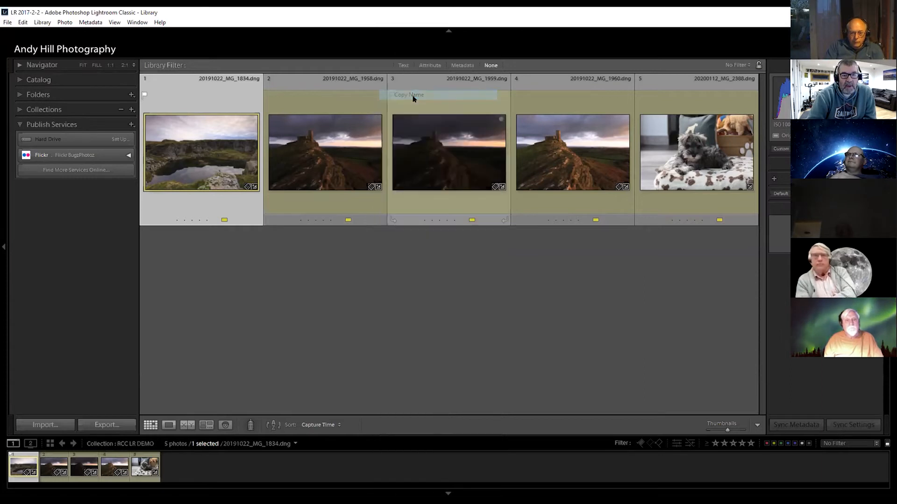
Try Index Number and Copy Name or File Base Name as the upper header label of the grid thumbnails
left_click(409, 78)
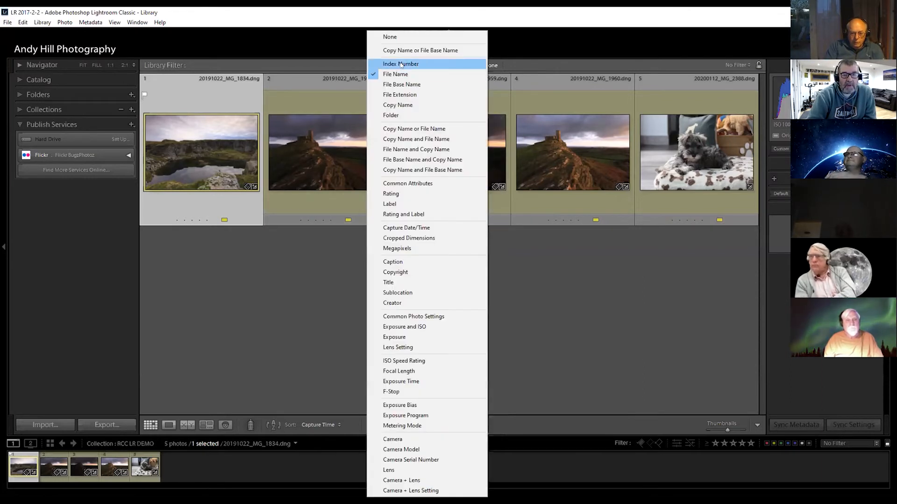
left_click(400, 64)
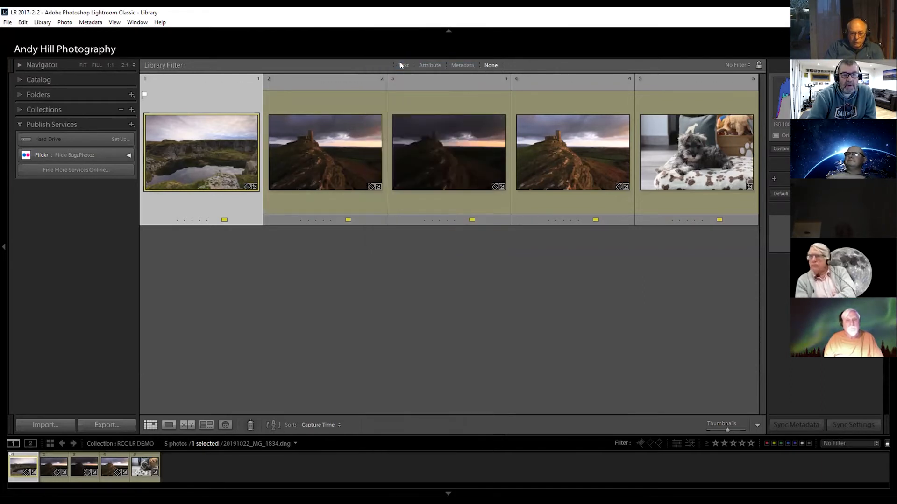
left_click(376, 79)
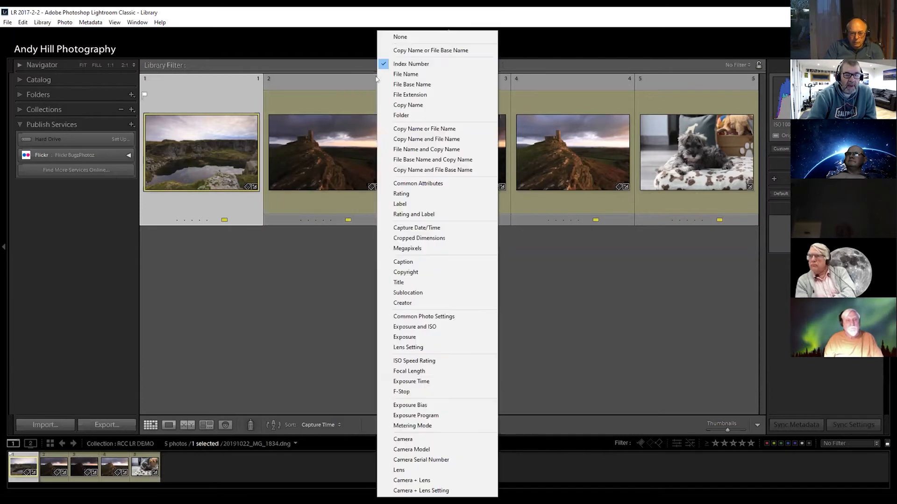
left_click(404, 50)
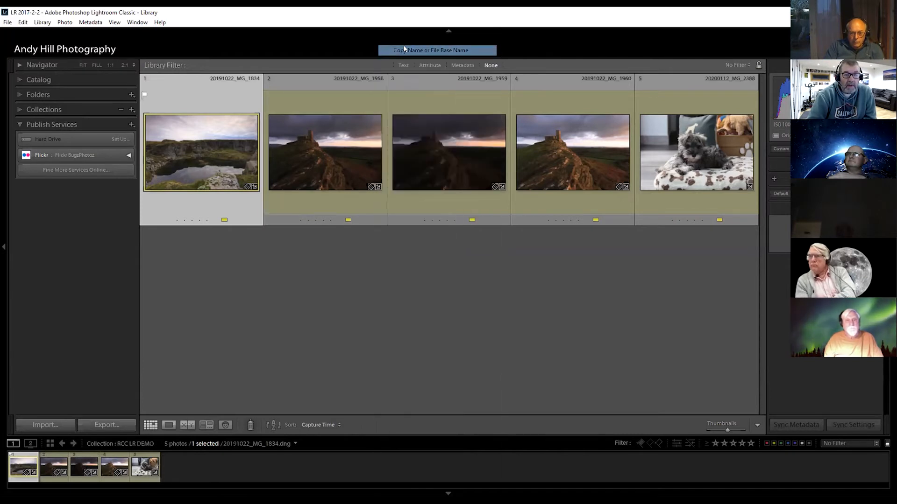
Set the grid thumbnails' lower header label to File Name and the upper one to ISO Speed Rating
left_click(380, 82)
left_click(410, 74)
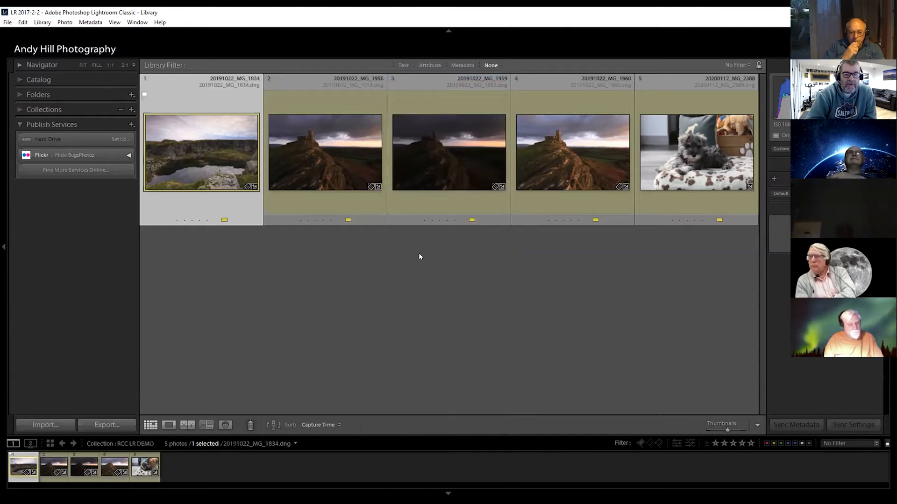
left_click(608, 78)
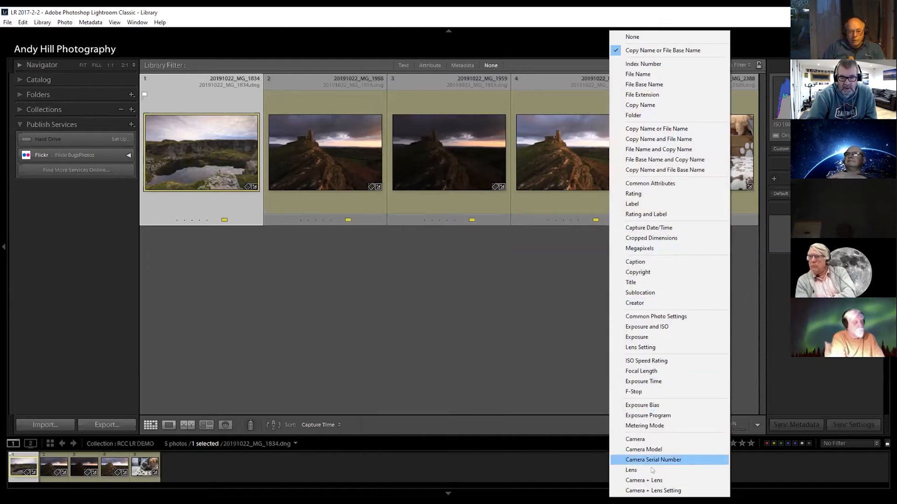
left_click(651, 360)
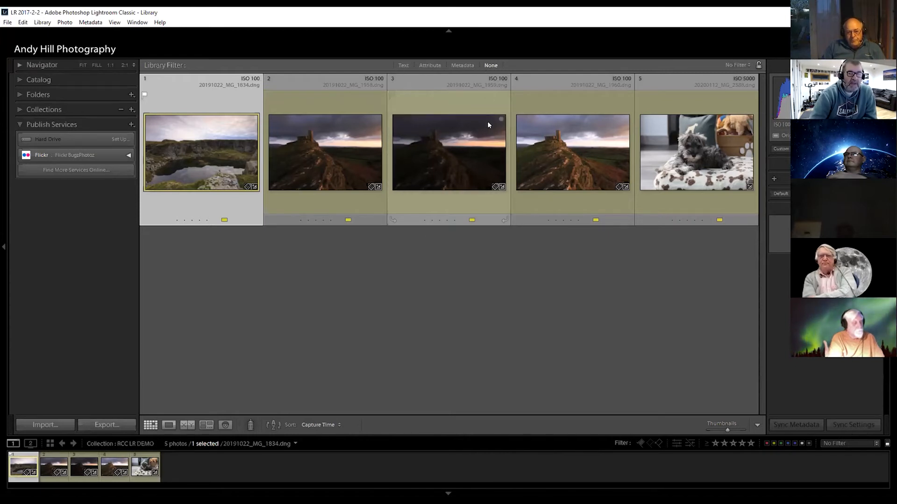
Step through individual photos in the filmstrip, and select the range 20191022_MG_1958.dng to 20191022_MG_1960.dng
mouse_move(494, 139)
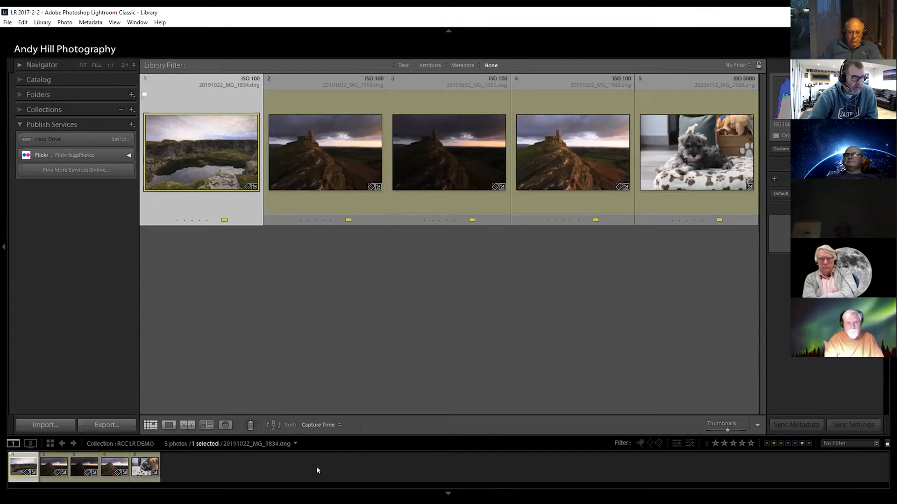
left_click(54, 458)
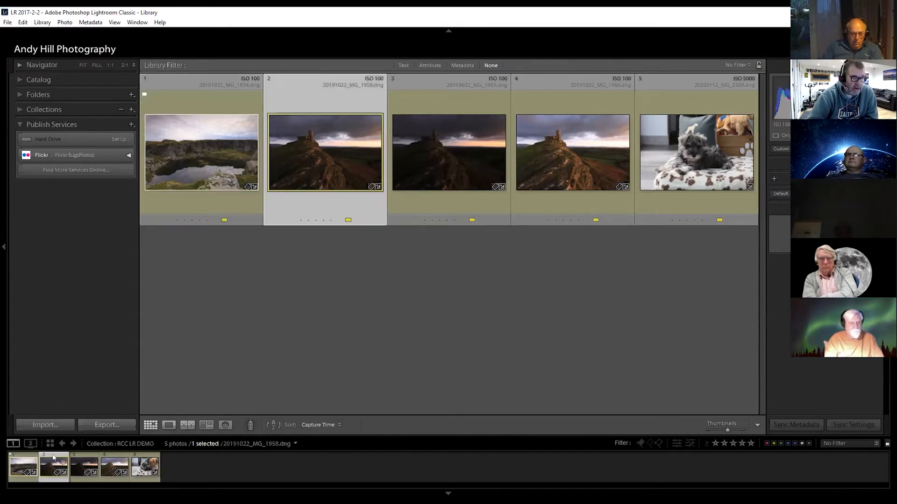
left_click(91, 457)
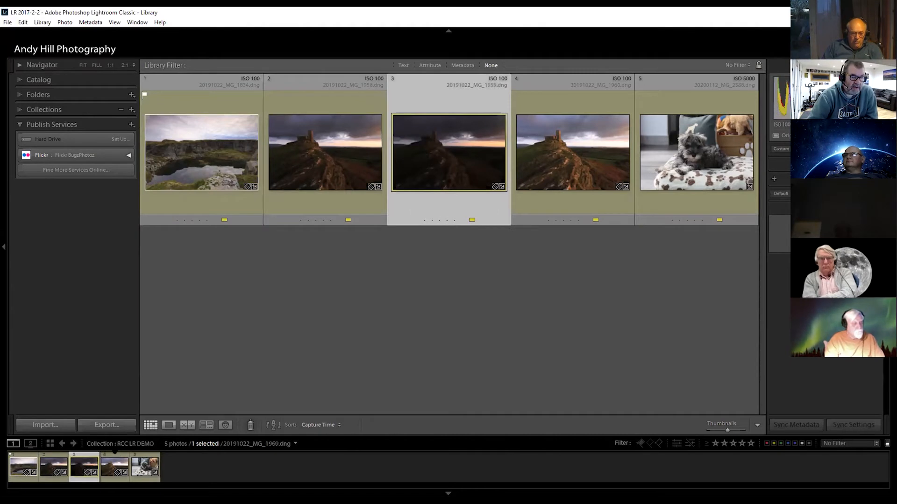
left_click(112, 458)
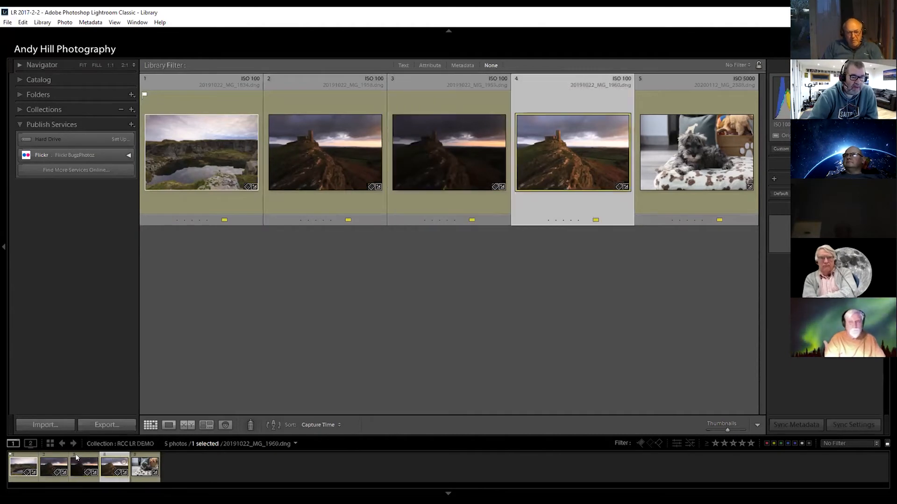
left_click(50, 456)
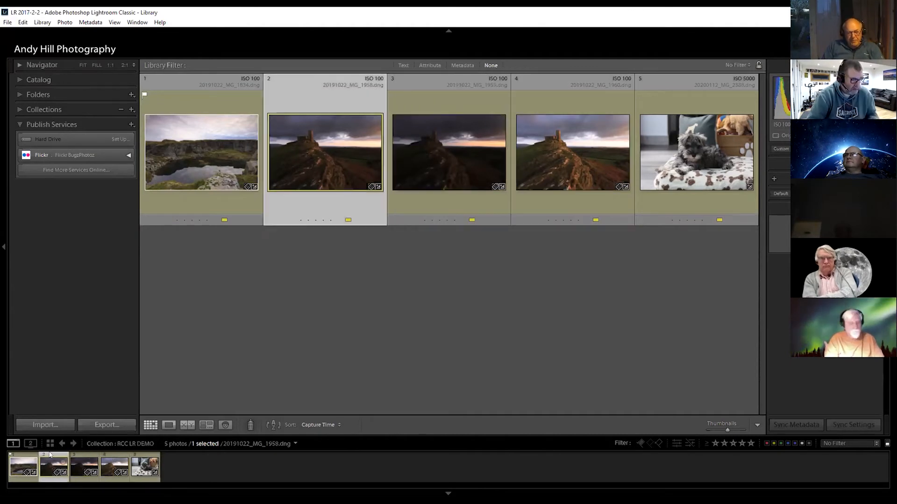
left_click(115, 456, "shift")
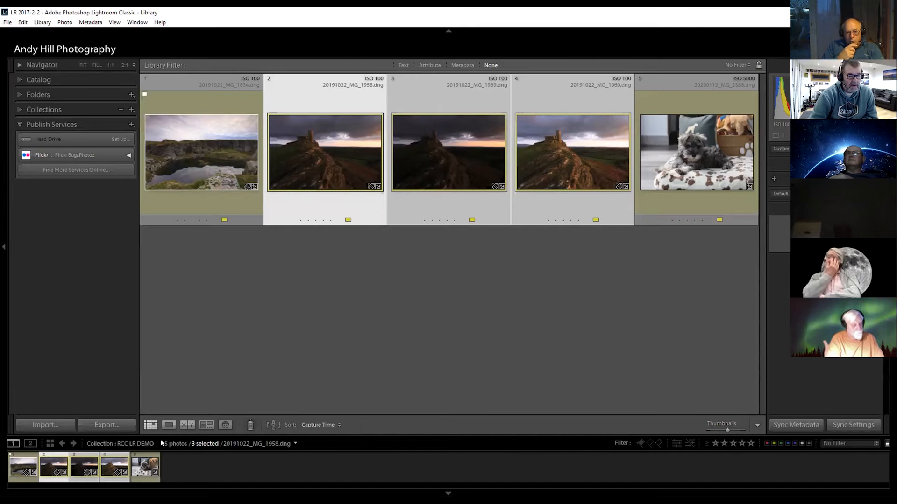
Show 20191022_MG_1958.dng in Loupe view and add the Sorting and Color Label controls to its toolbar
left_click(167, 424)
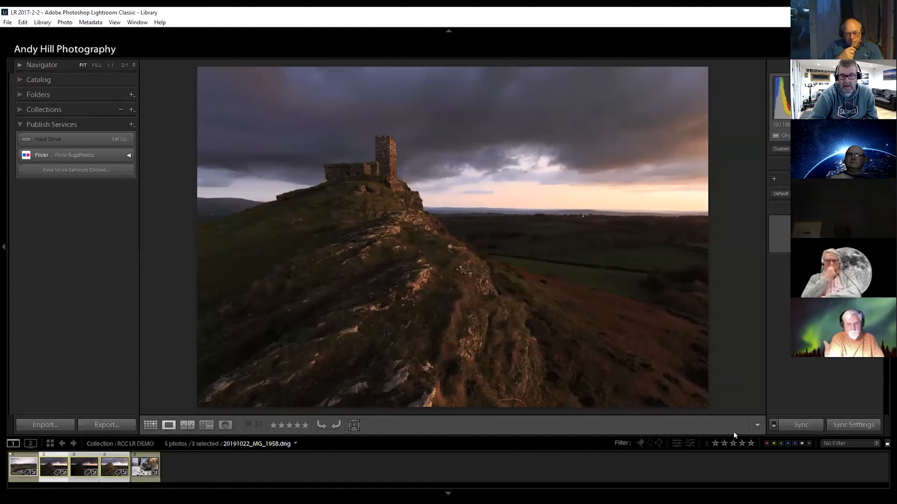
left_click(756, 424)
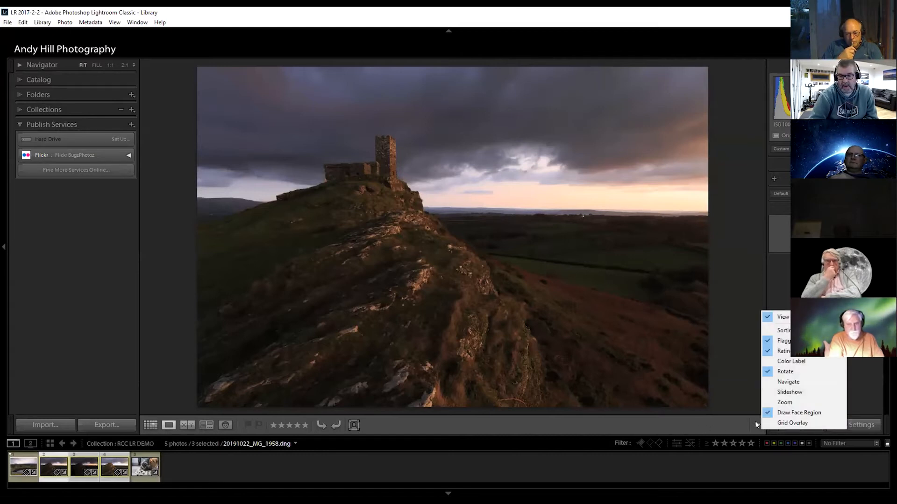
left_click(780, 330)
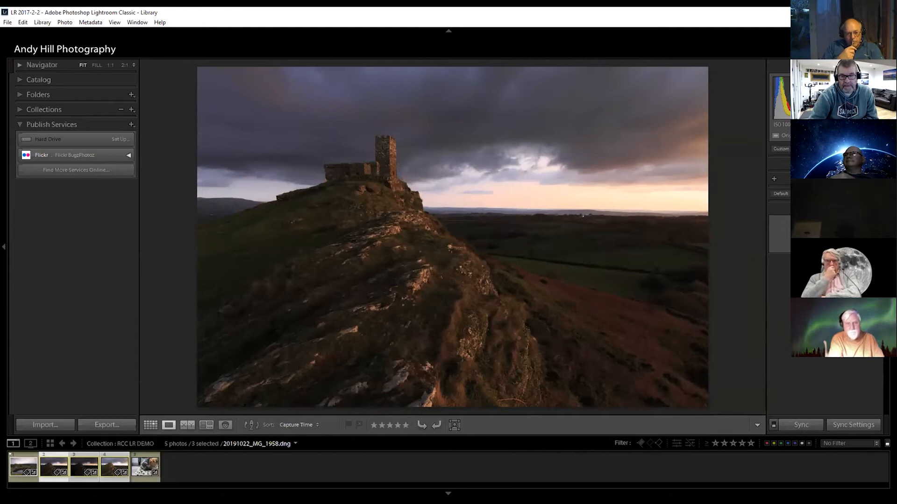
left_click(752, 426)
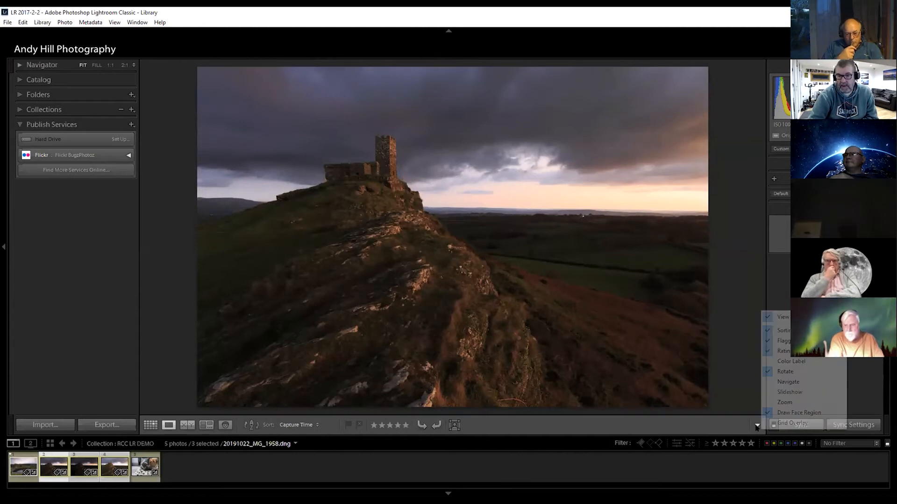
left_click(786, 355)
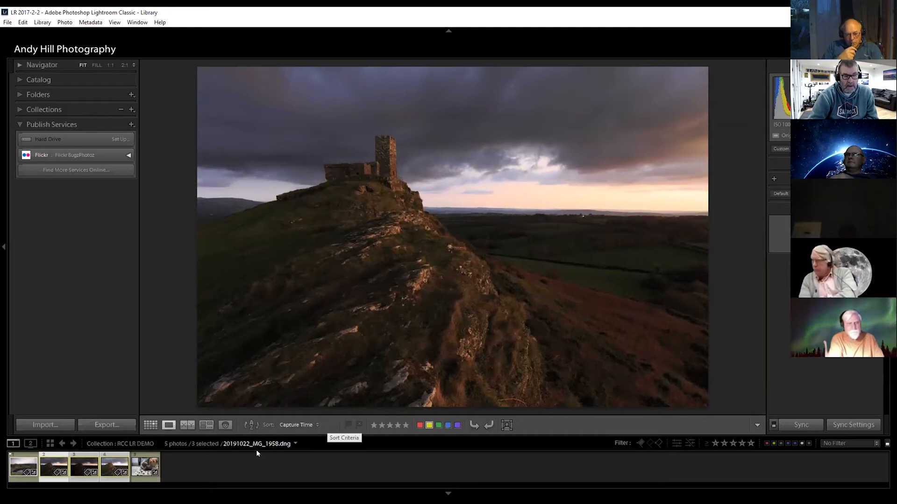
Return to Grid view and clear the photo selection
left_click(150, 425)
left_click(264, 378)
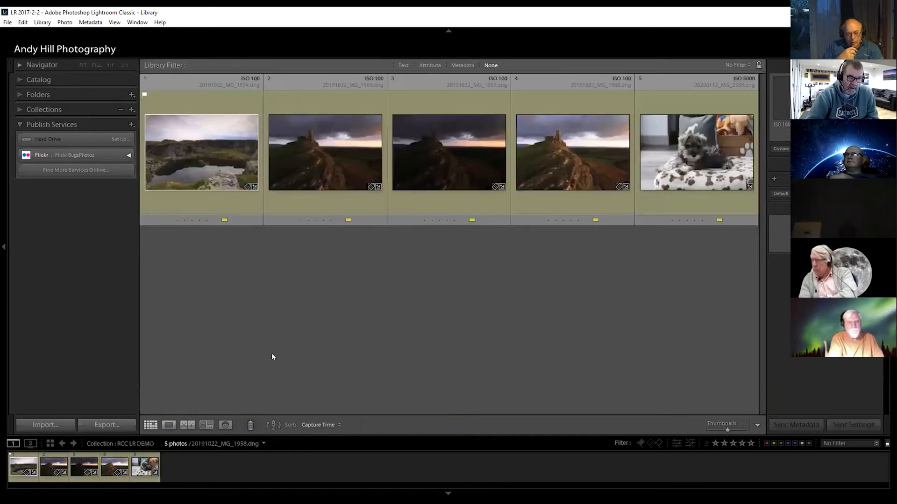
Activate the Painter tool, examine the kinds of attributes it can paint onto photos, and put the tool away
left_click(250, 419)
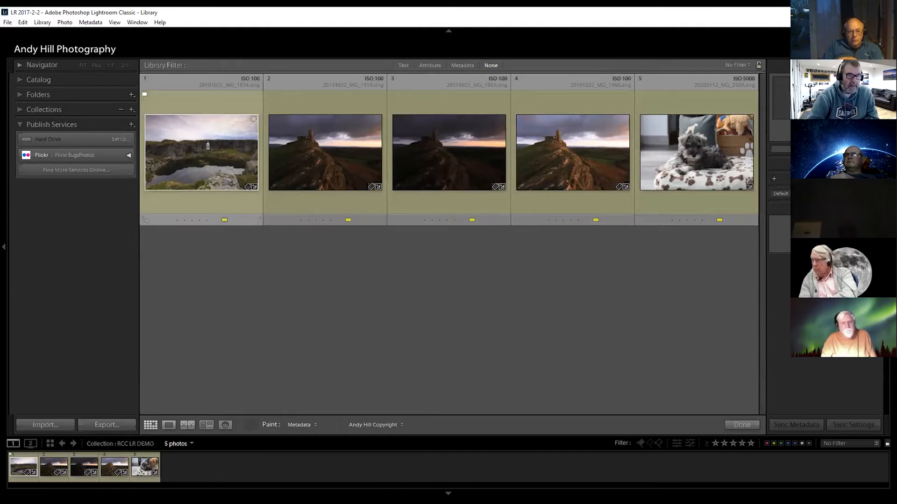
left_click(315, 425)
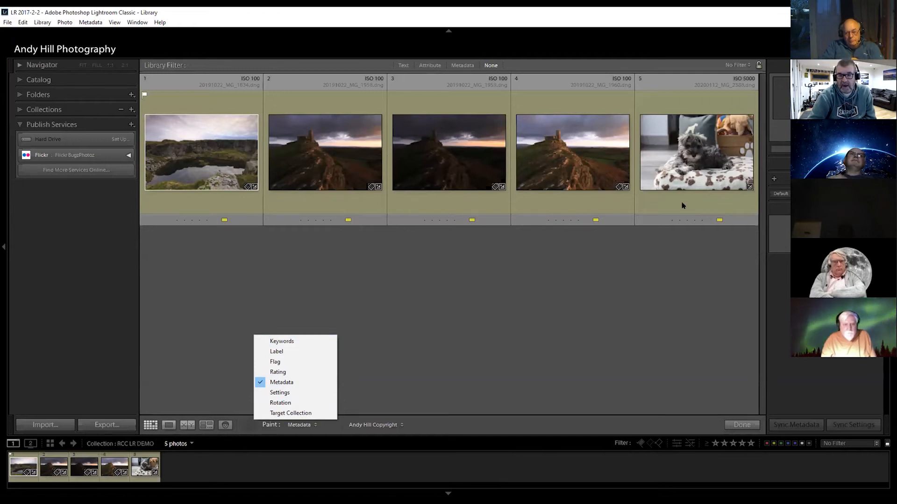
left_click(505, 352)
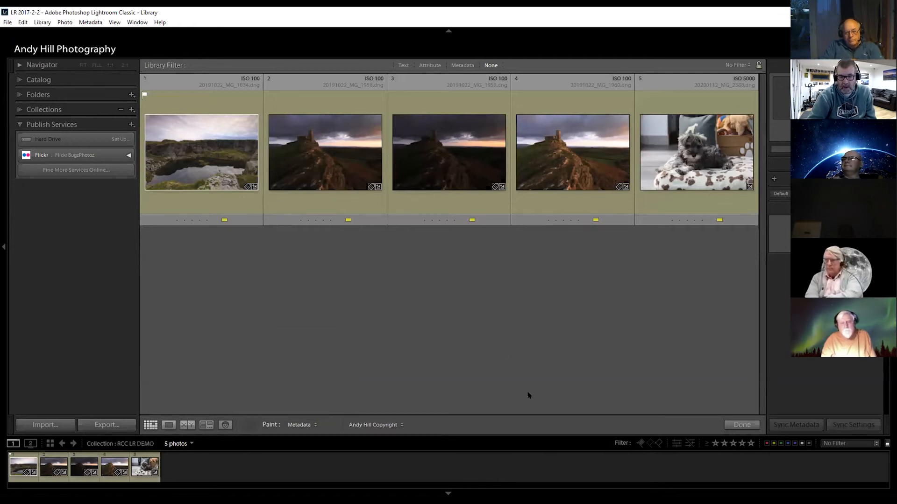
left_click(369, 97)
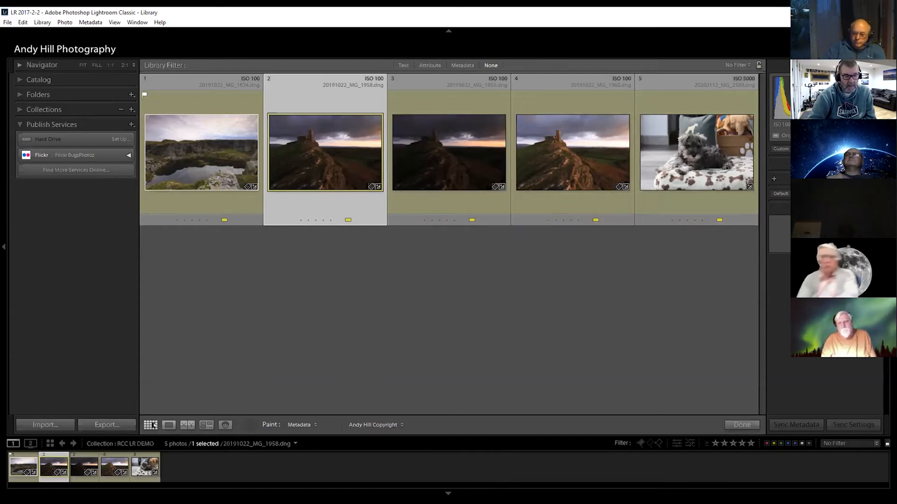
left_click(260, 311)
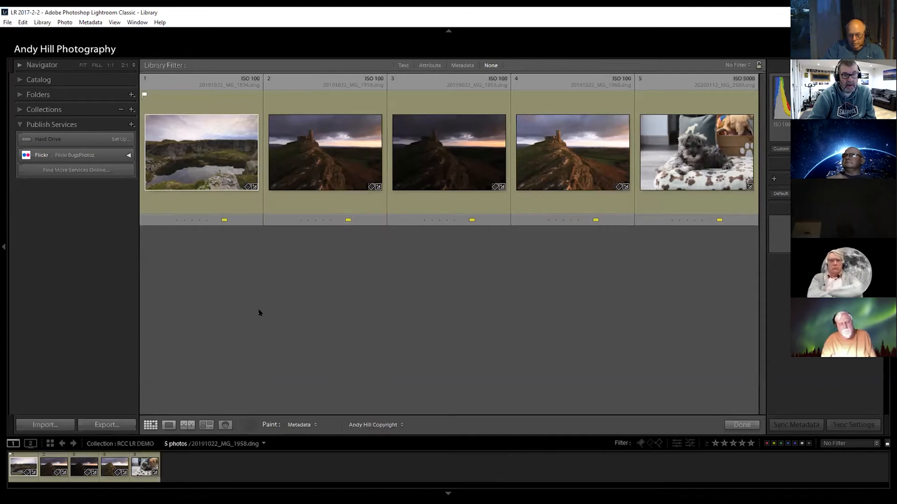
left_click(742, 425)
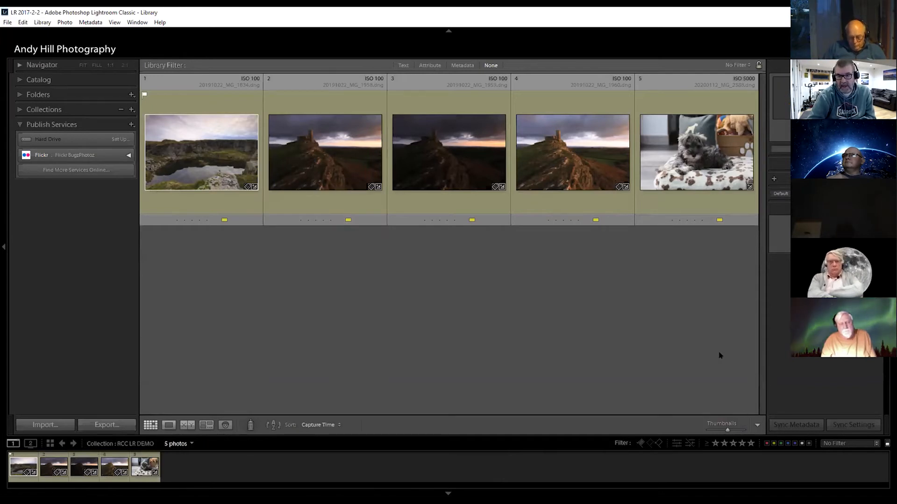
Shrink the grid thumbnails and enlarge them again to five across, and briefly pick up and return the Painter tool
left_click_drag(727, 432, 705, 429)
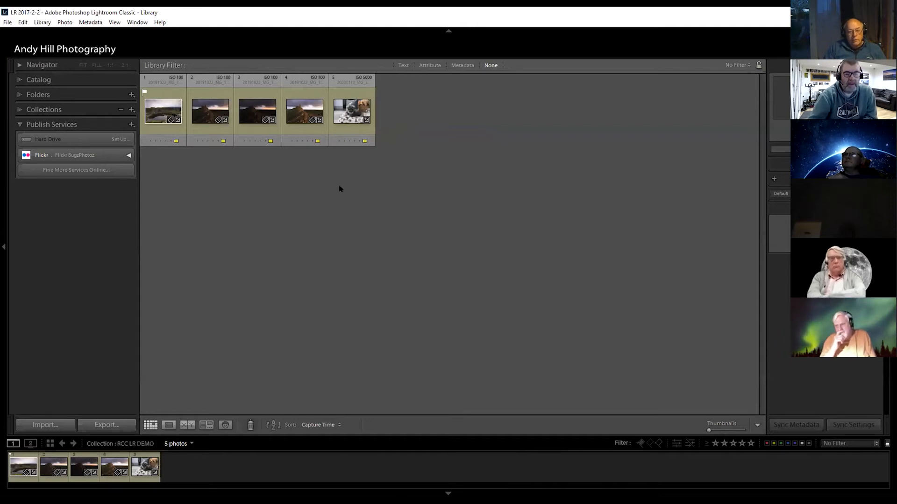
left_click_drag(709, 429, 730, 430)
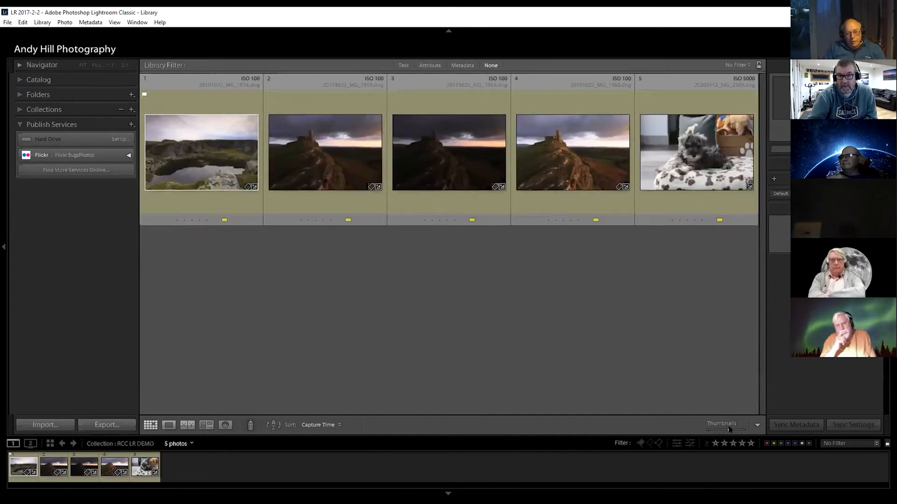
left_click(252, 424)
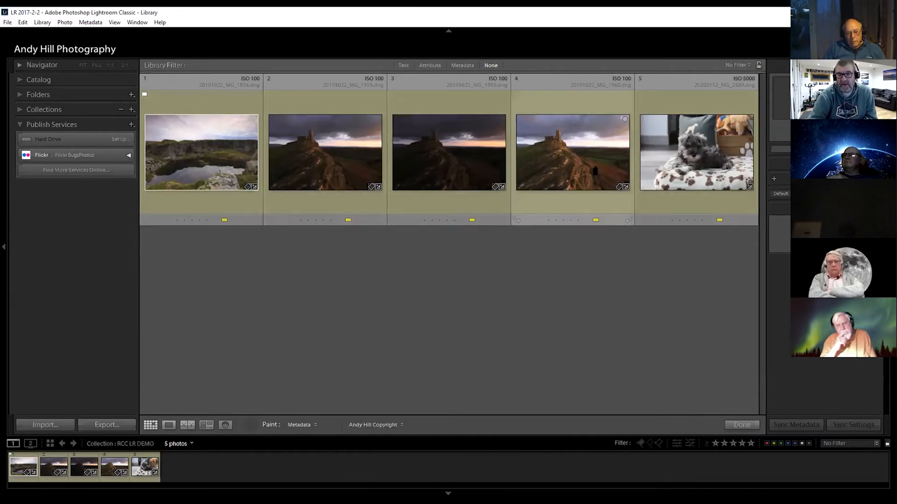
left_click(742, 425)
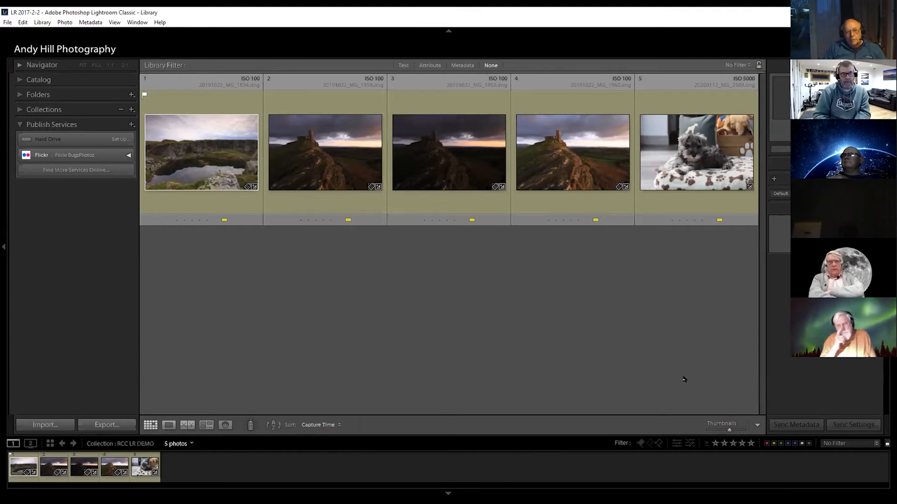
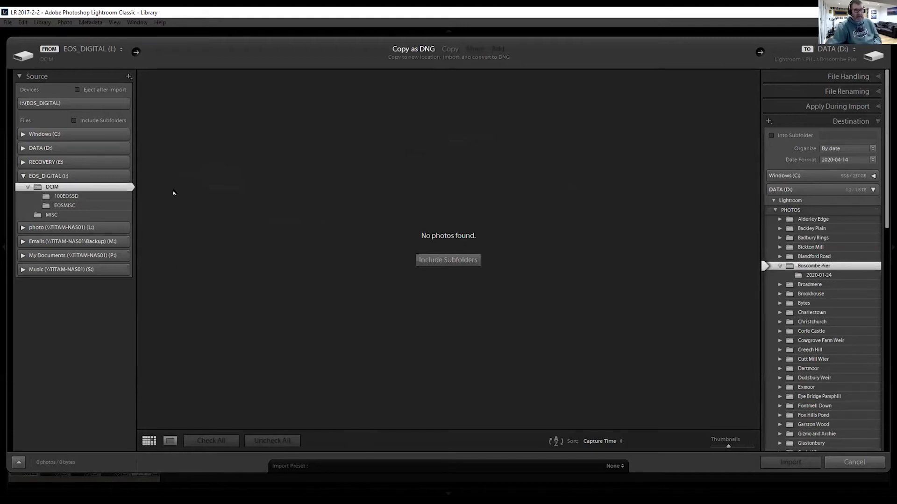
Choose the EOS_DIGITAL card as the import source, look through its photos, and select _MG_2779.CR2 to _MG_2781.CR2
left_click(47, 100)
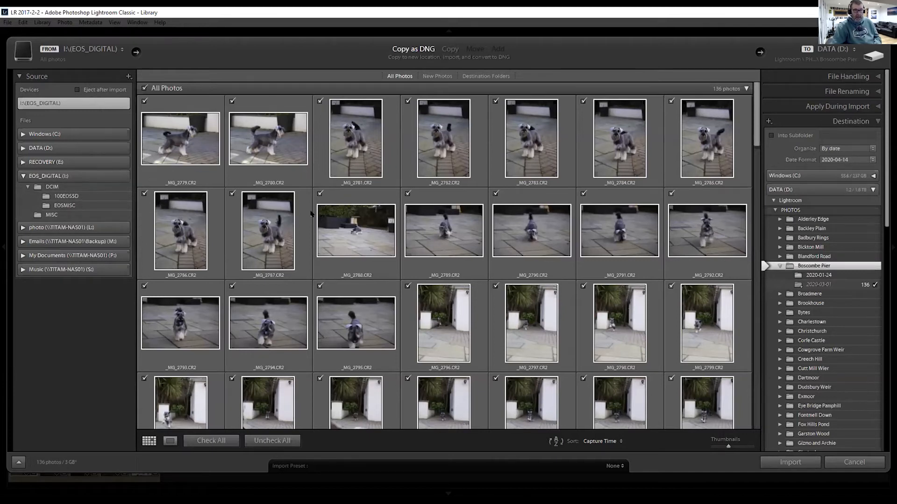
scroll(518, 217, "down", 10)
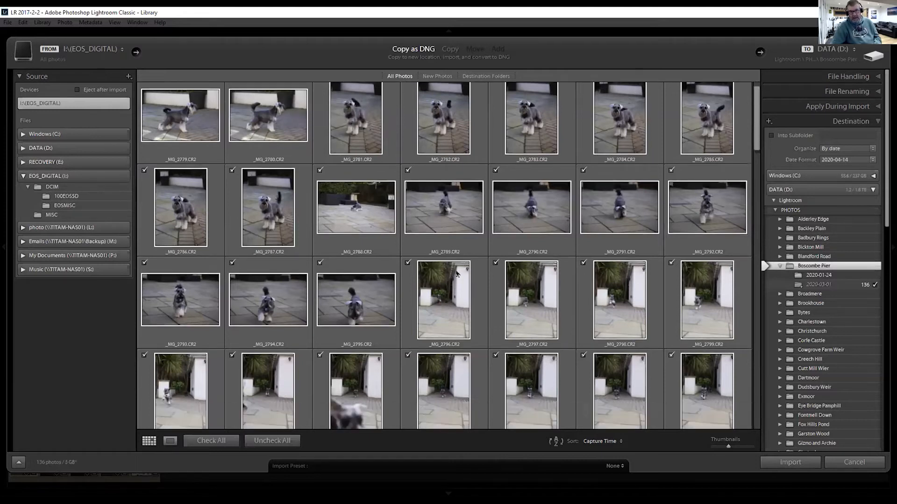
scroll(459, 268, "up", 5)
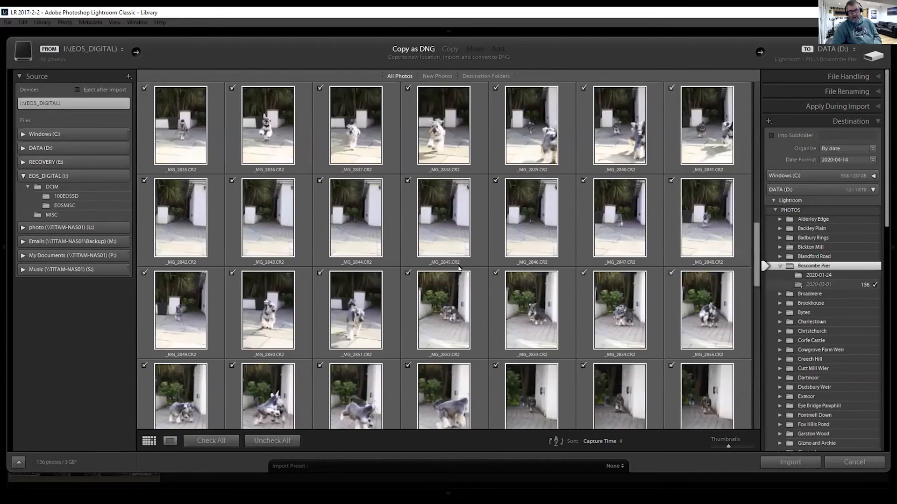
scroll(459, 268, "up", 5)
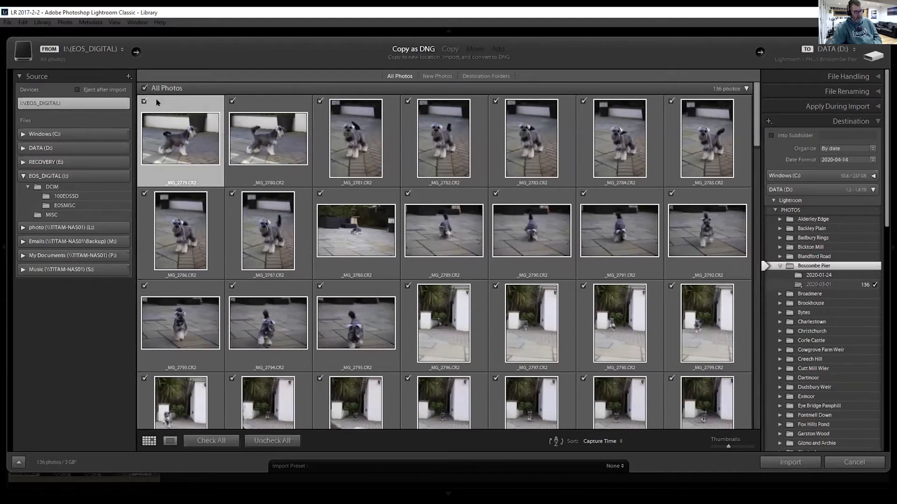
left_click(391, 114, "shift")
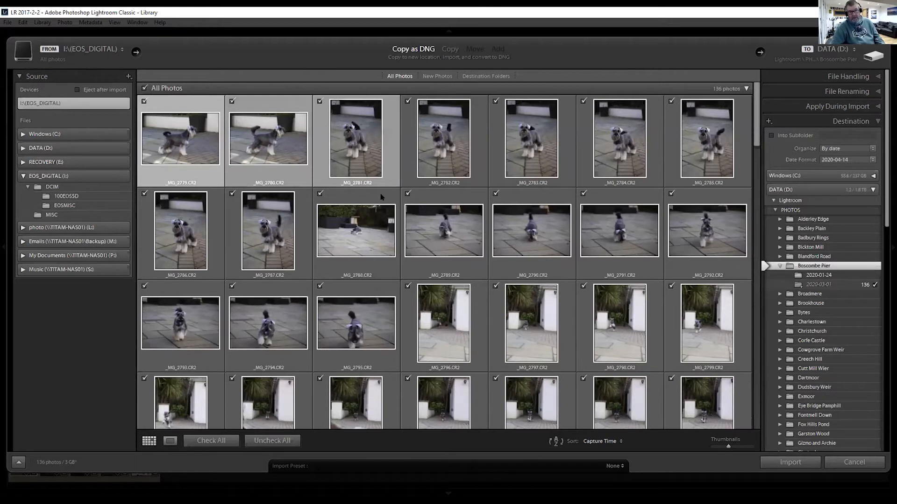
Exclude all photos from the import and include them again using the All Photos checkbox
left_click(145, 88)
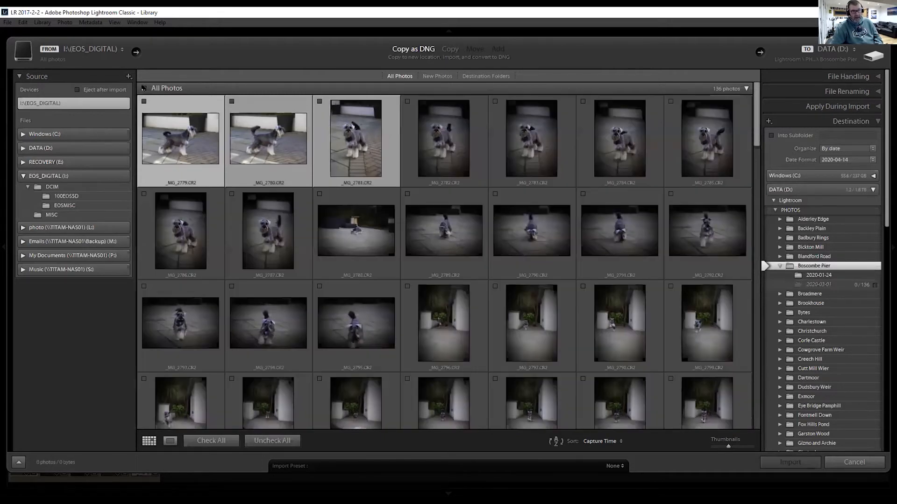
left_click(144, 88)
left_click(143, 88)
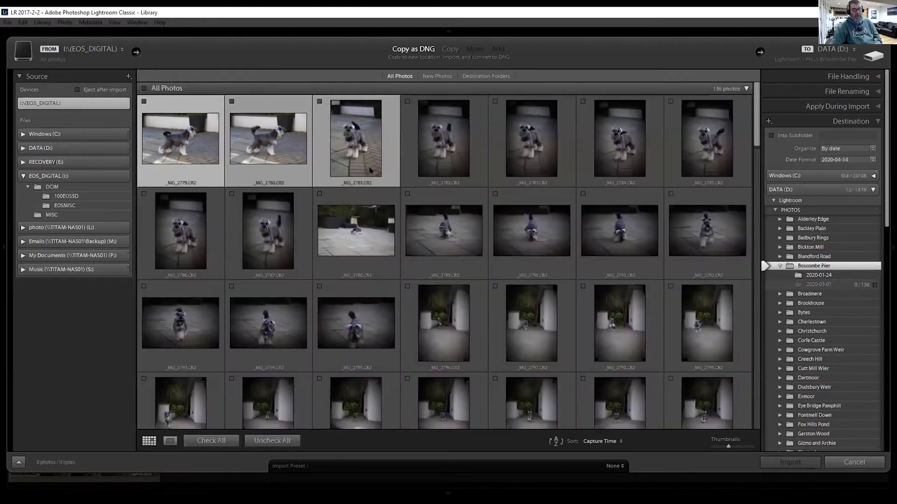
left_click(143, 89)
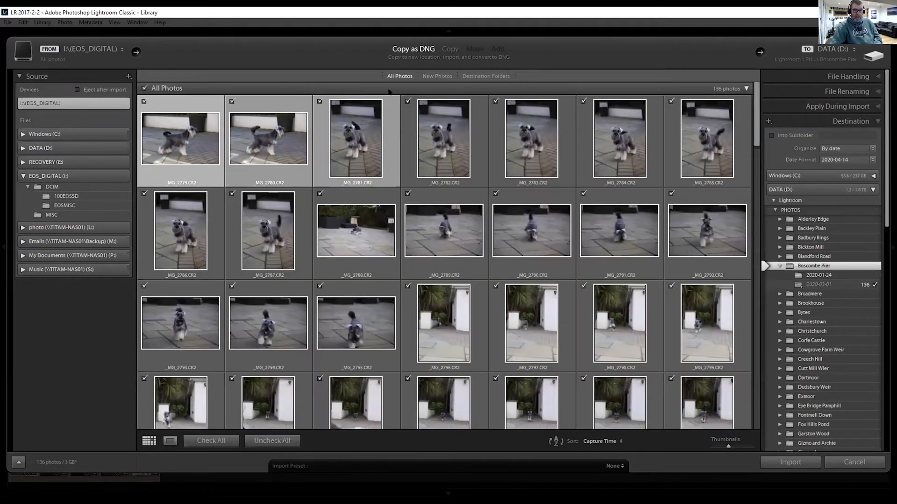
View only the new photos and all photos again, and preview _MG_2779.CR2 in Loupe view before returning to the grid
left_click(436, 77)
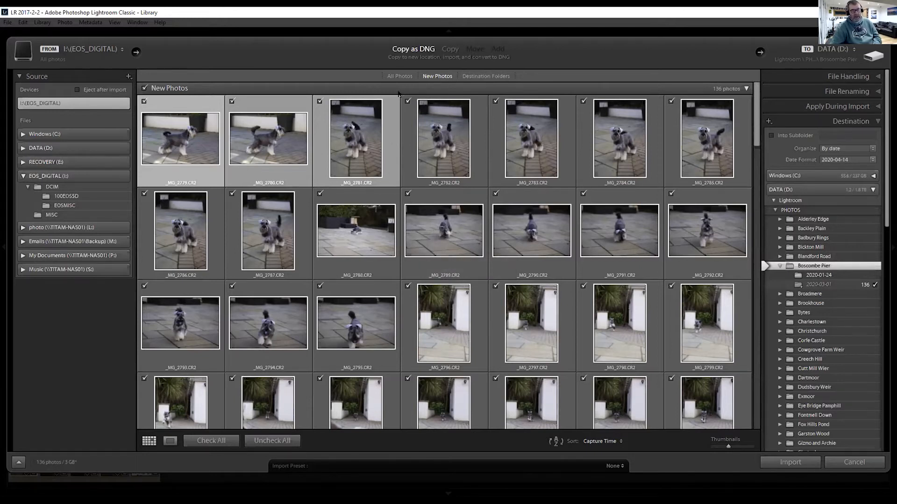
left_click(400, 77)
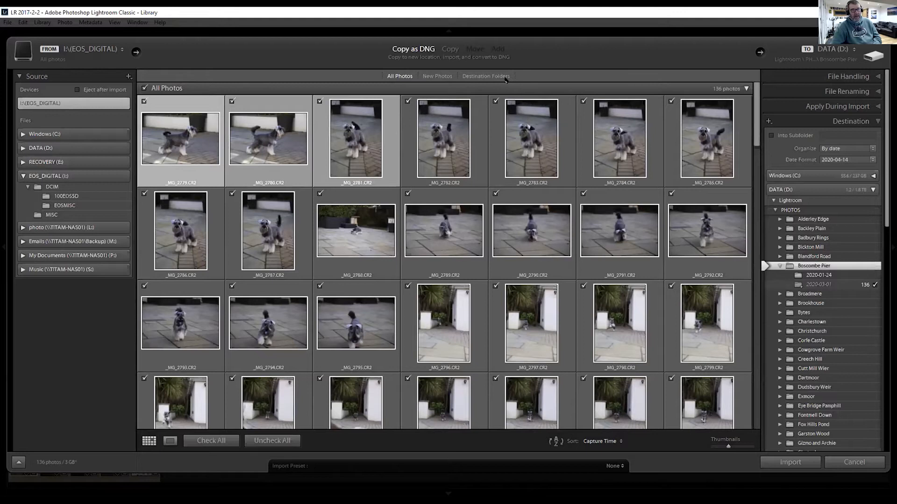
left_click(170, 441)
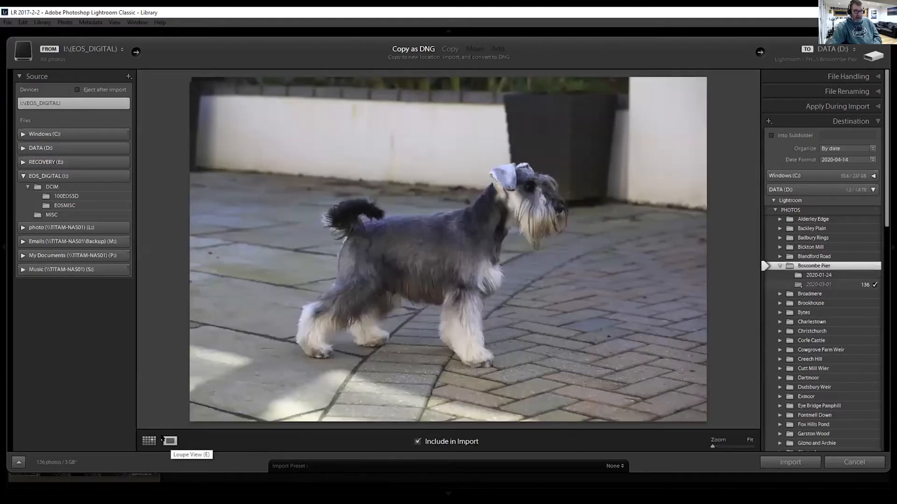
left_click(149, 440)
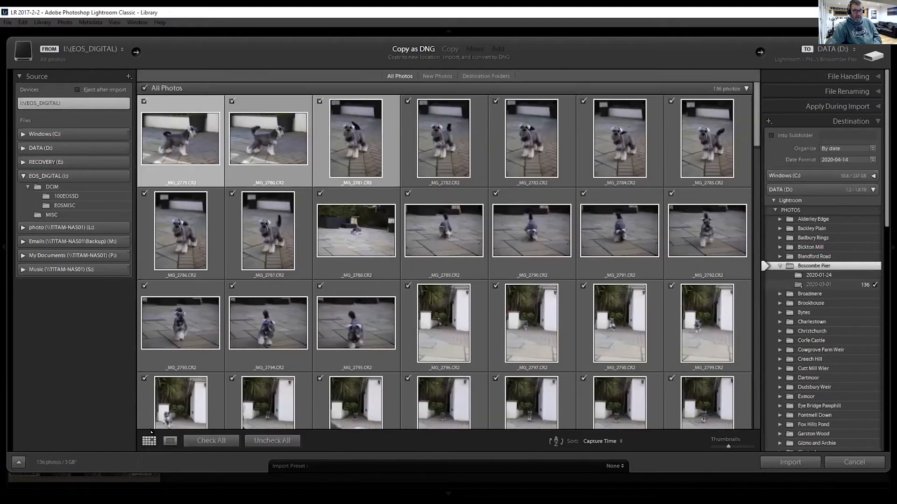
Demonstrate Uncheck All and Check All on the import photos, and repeat the toggle with the All Photos checkbox
left_click(271, 442)
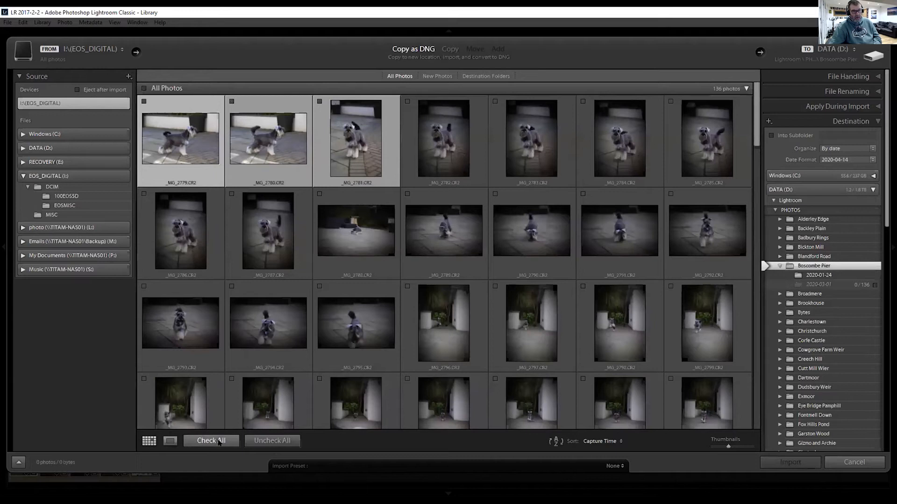
left_click(217, 441)
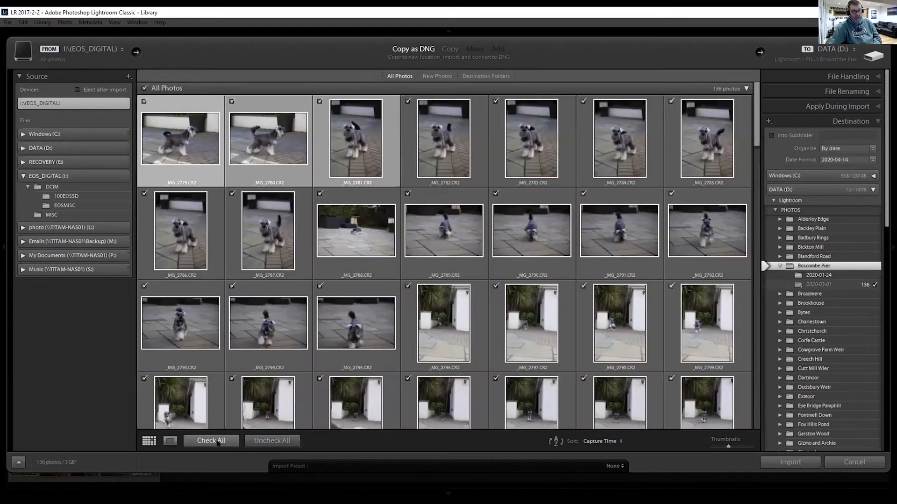
left_click(144, 89)
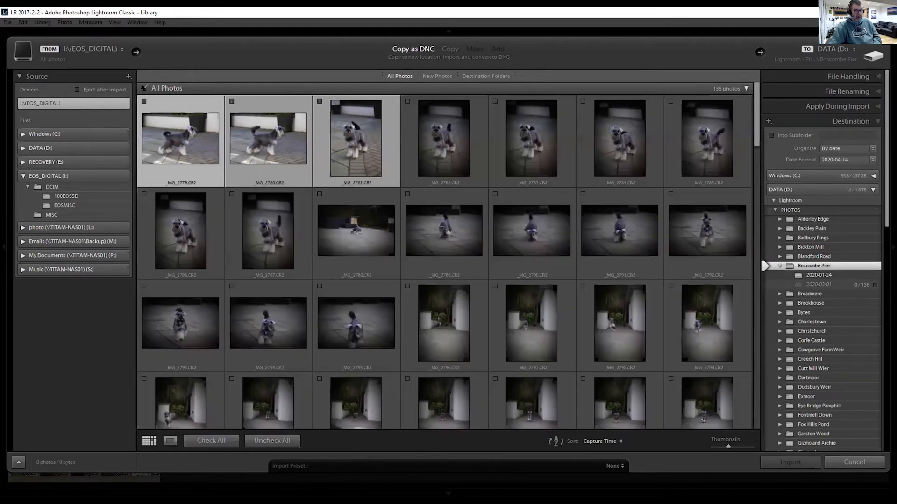
left_click(144, 88)
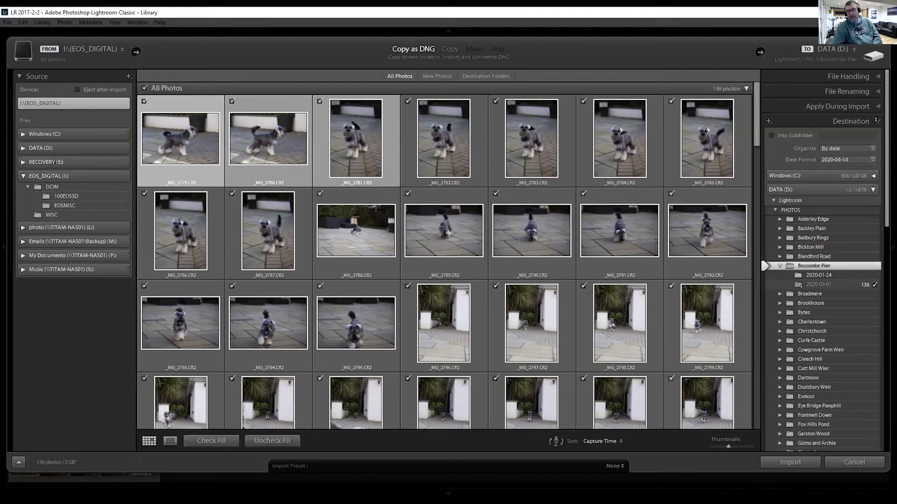
Collapse the Destination section and review the import panel's display options, including Solo Mode and Panel End Mark
left_click(851, 121)
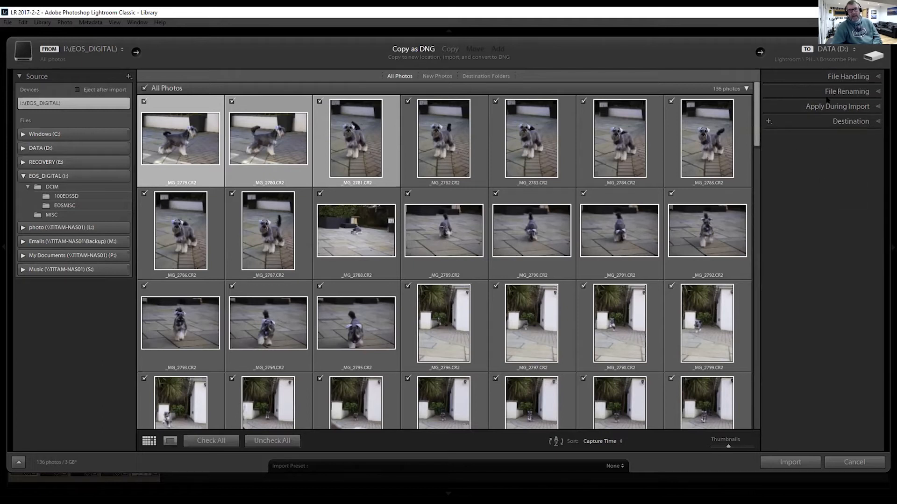
right_click(841, 159)
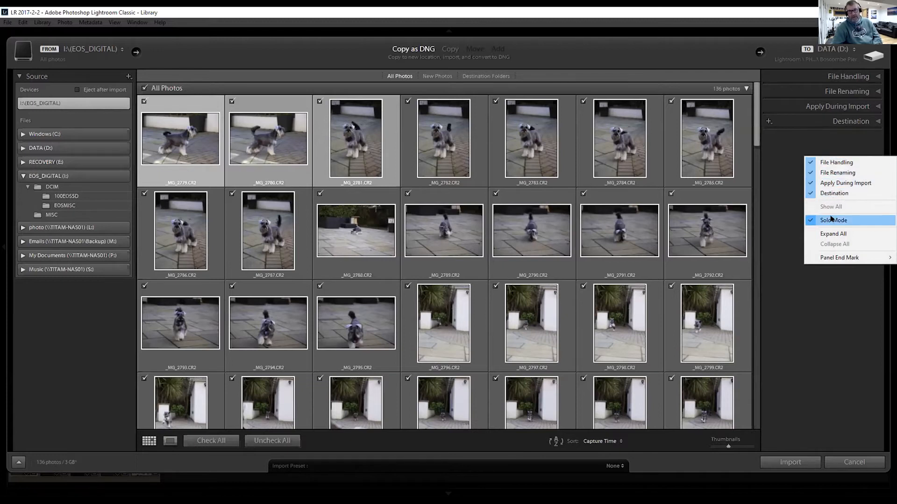
mouse_move(839, 258)
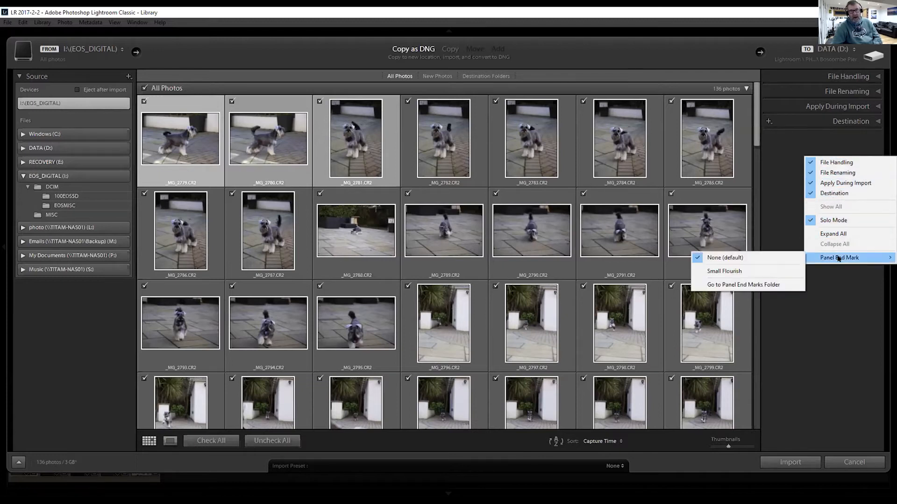
left_click(831, 291)
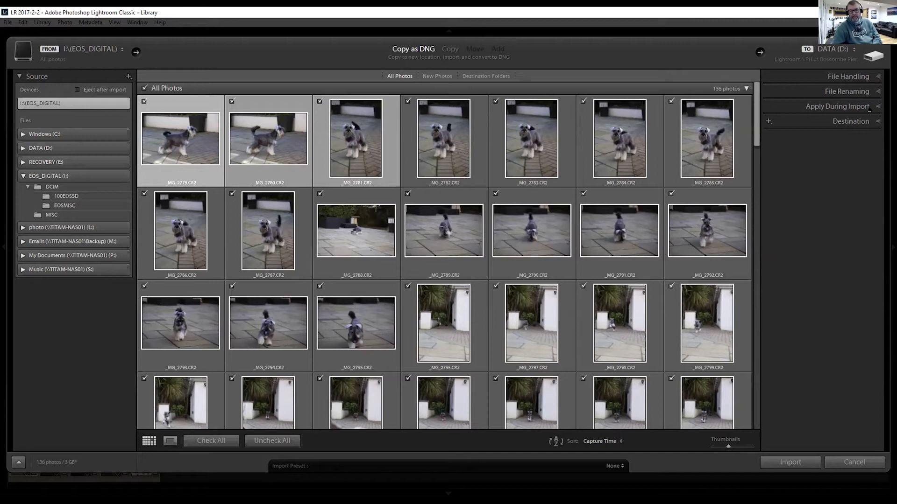
Expand the File Handling section and review the available Build Previews options
left_click(878, 75)
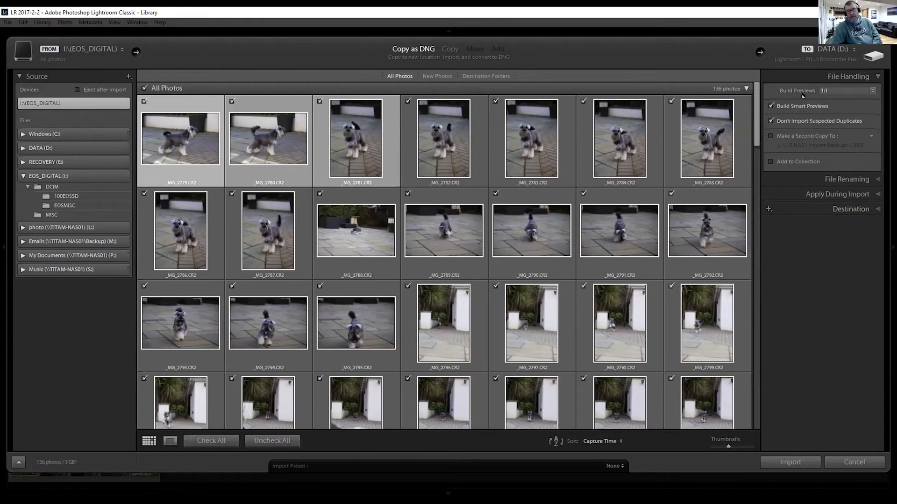
left_click(871, 90)
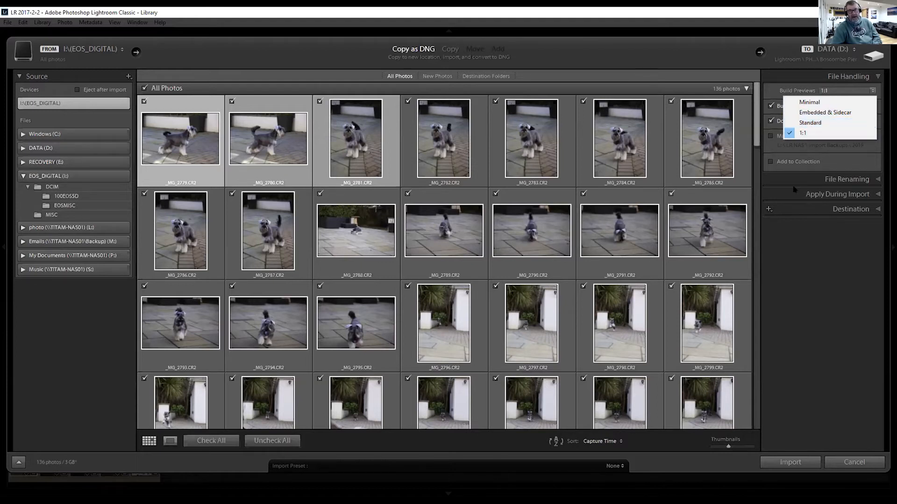
left_click(803, 260)
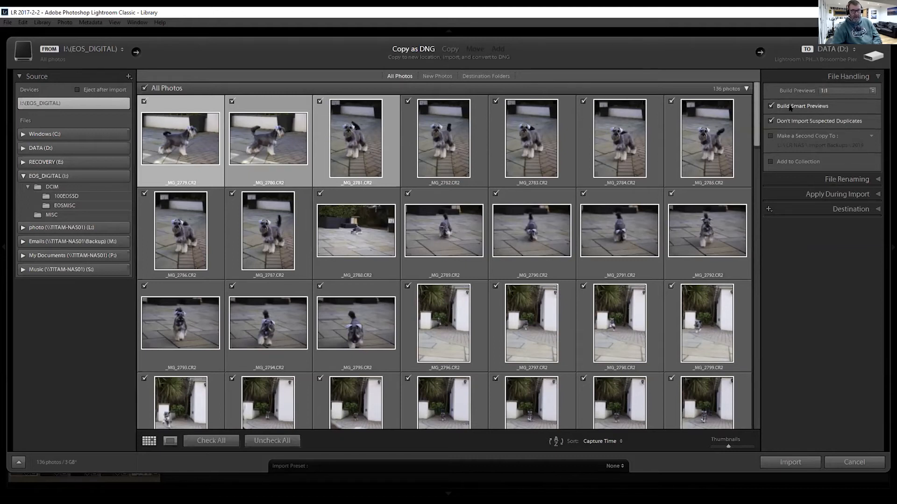
Turn the Make a Second Copy To option on and off again in the File Handling settings
mouse_move(707, 137)
mouse_move(682, 212)
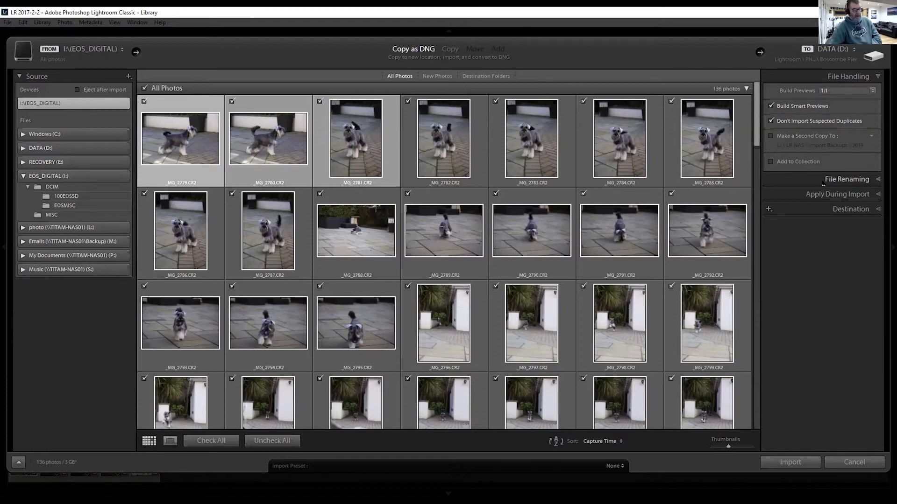
left_click(770, 137)
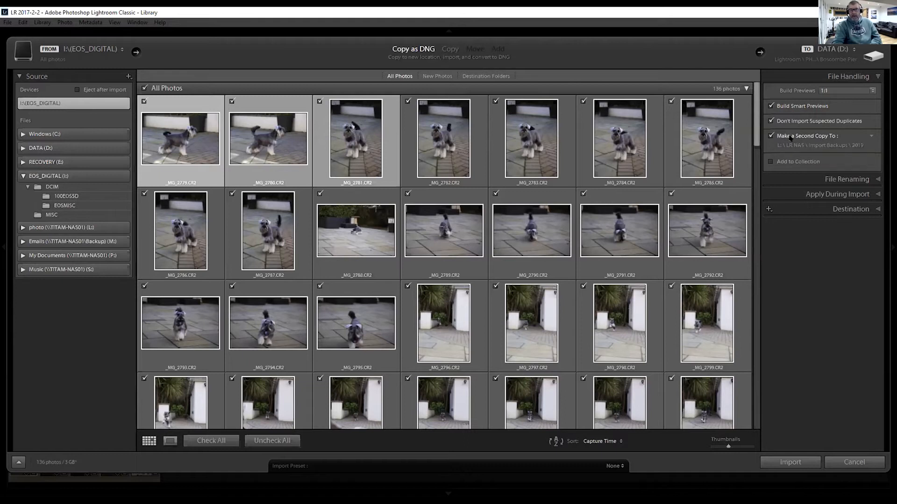
left_click(769, 136)
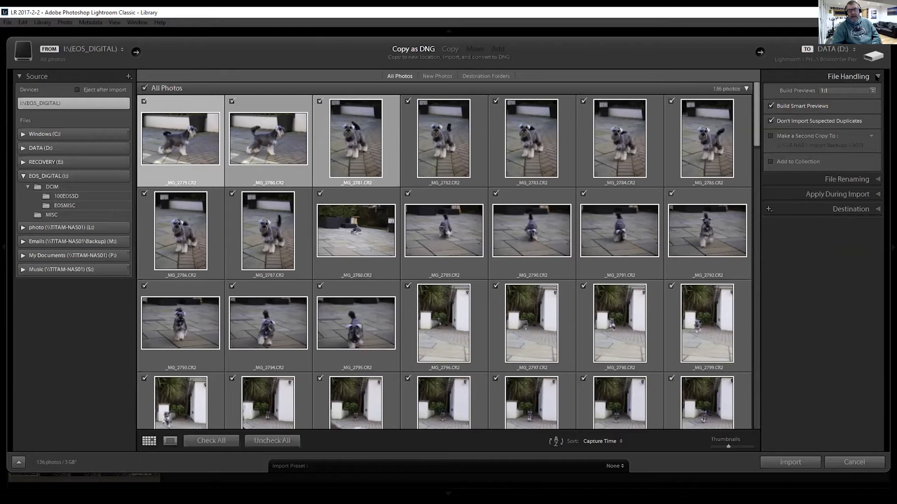
Switch from File Handling to File Renaming, review the naming templates, and inspect the Filename Template Editor without changing anything
left_click(878, 77)
left_click(877, 92)
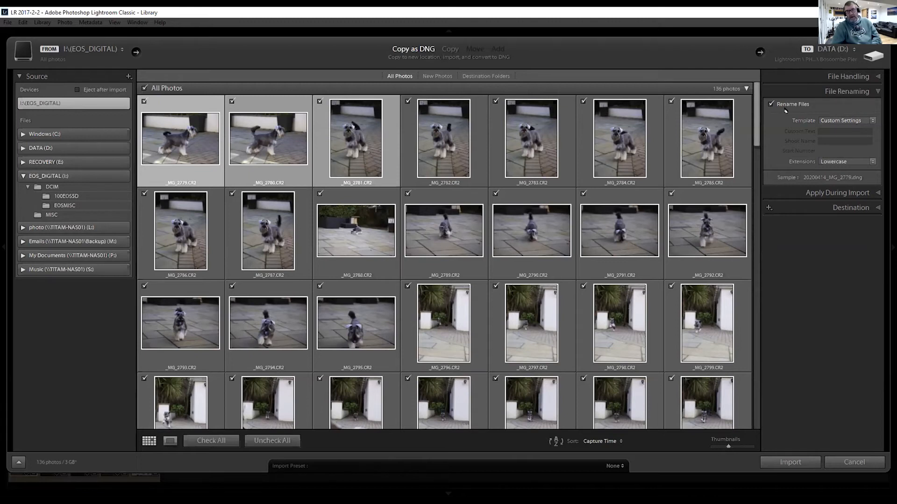
left_click(841, 120)
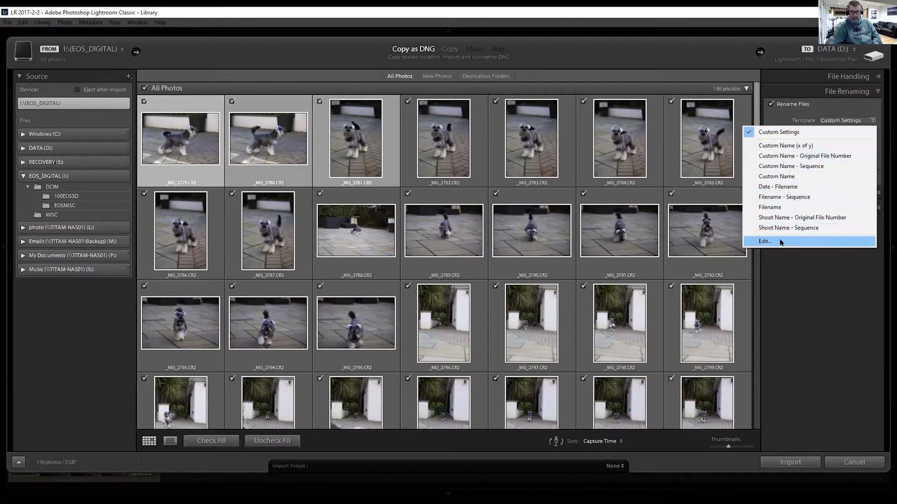
left_click(870, 121)
left_click(871, 122)
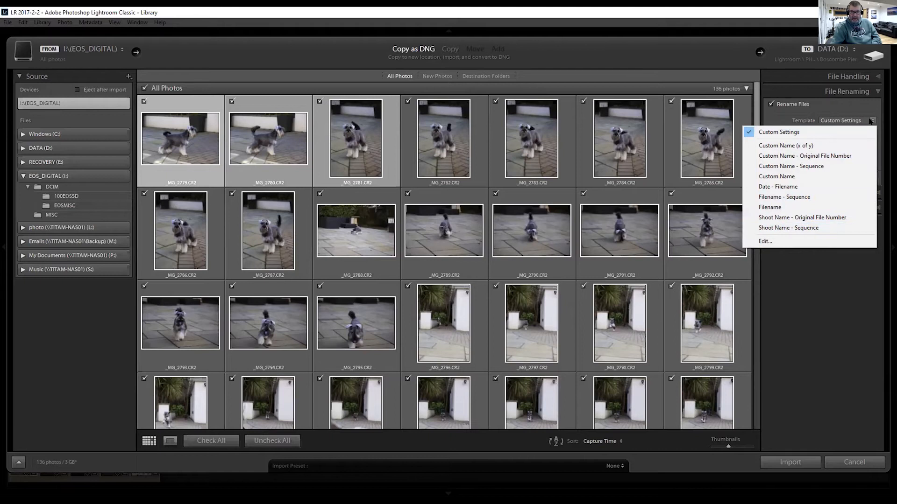
left_click(773, 242)
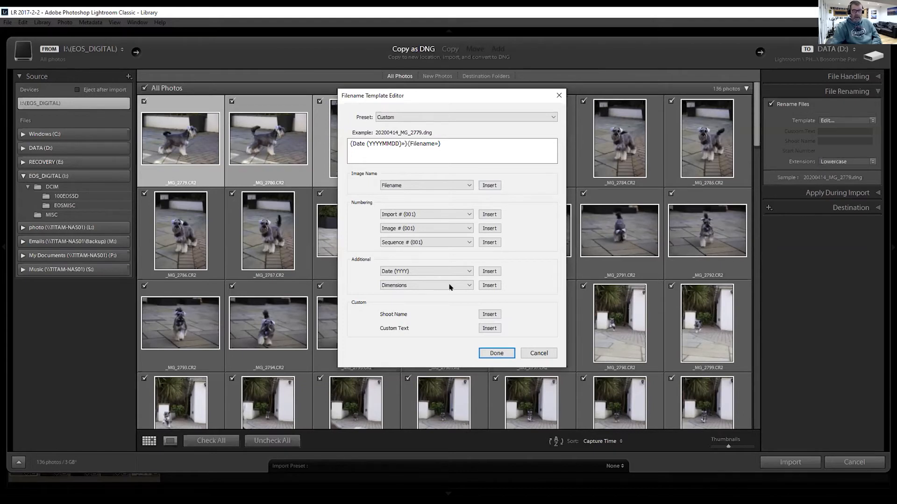
left_click(538, 354)
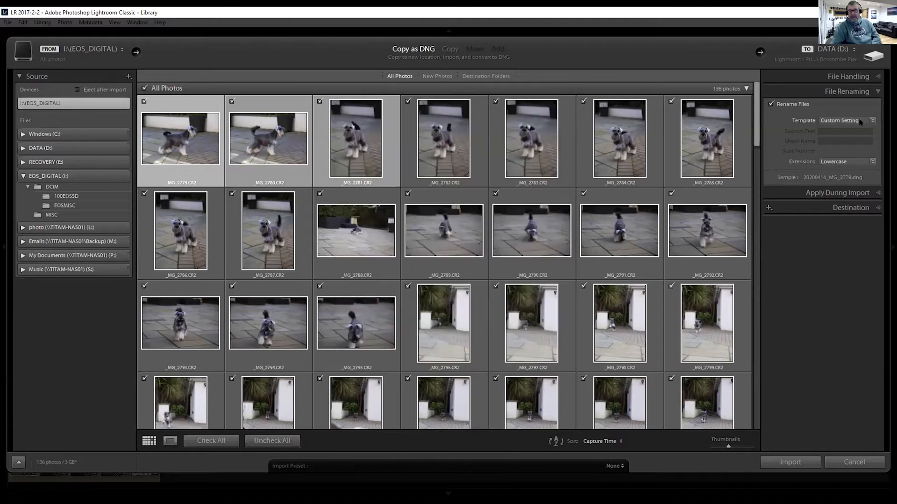
Choose Lowercase for the renamed files' extensions and switch from File Renaming to the Apply During Import section
left_click(873, 162)
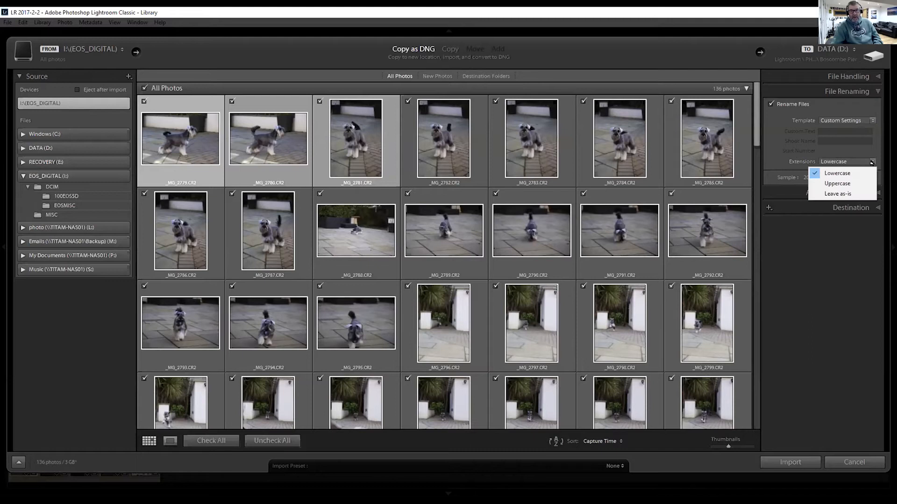
left_click(846, 174)
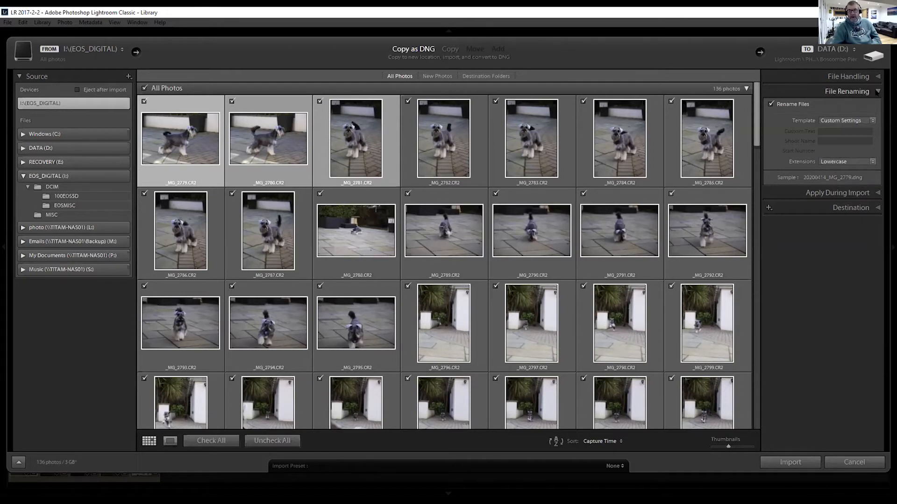
left_click(877, 92)
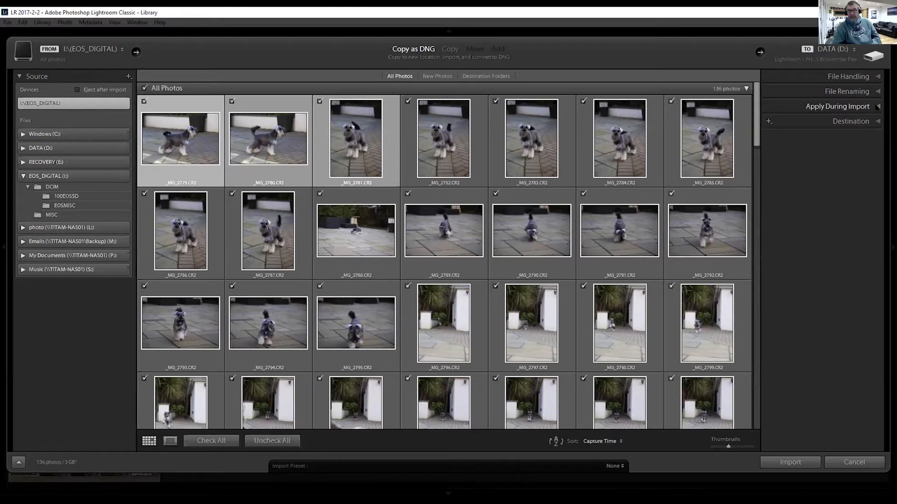
left_click(876, 107)
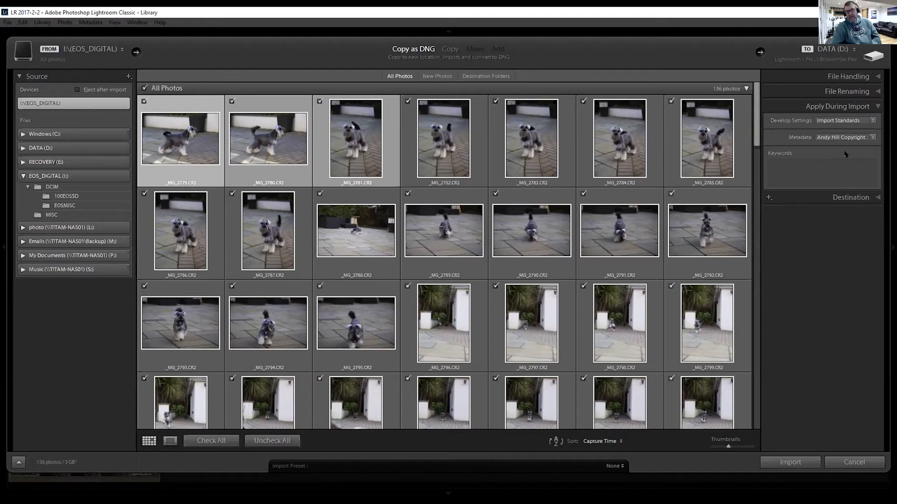
Enter "Gizmo," as an import keyword and clear the Keywords field again
left_click(811, 163)
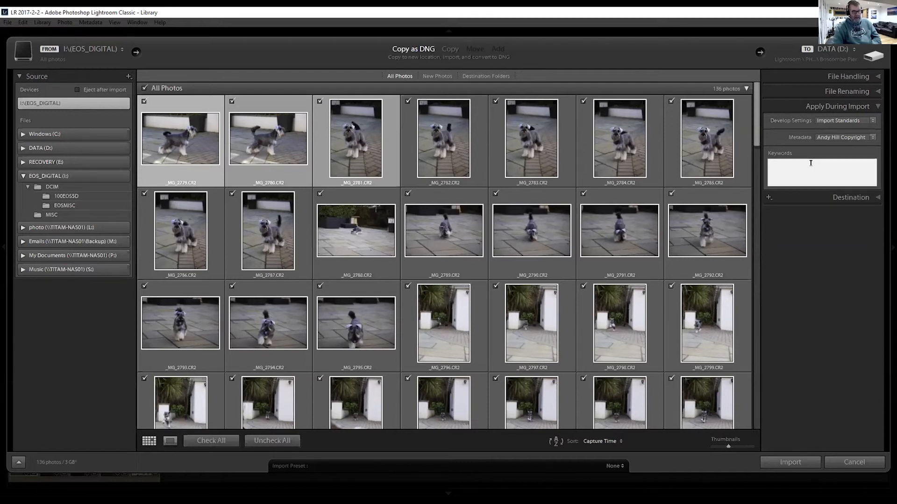
type("Gi")
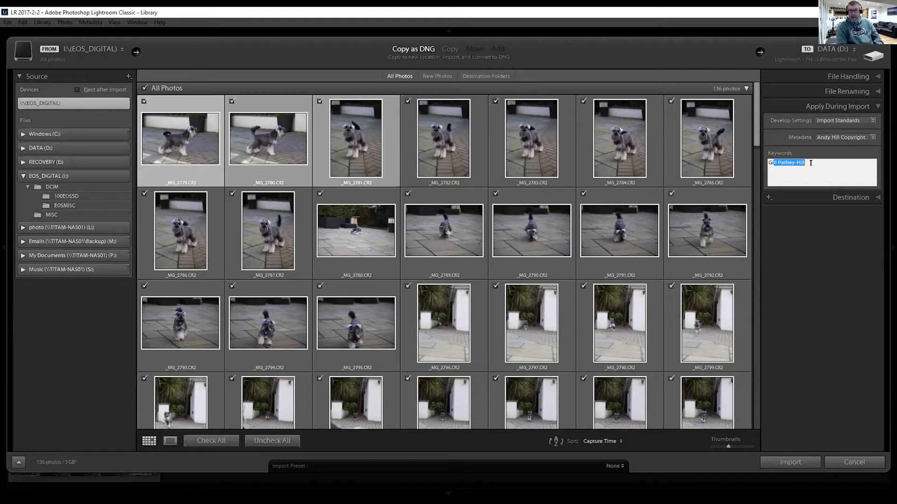
type("z")
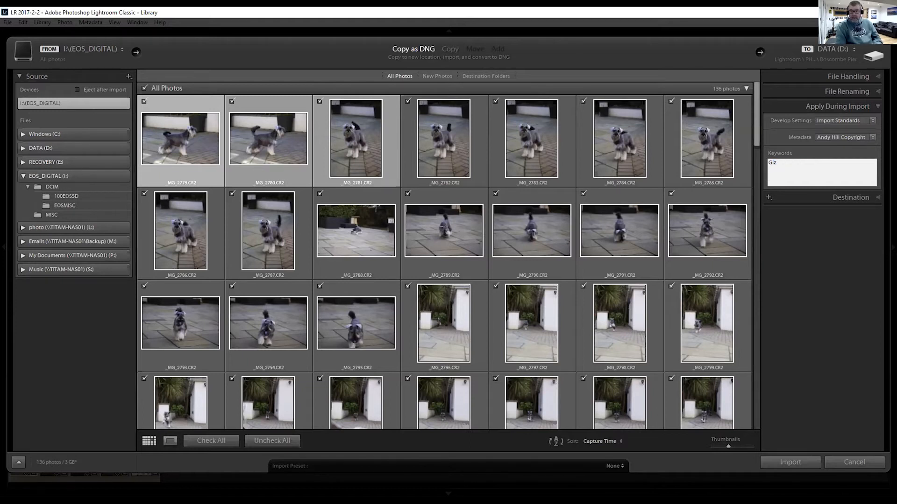
type("mo,")
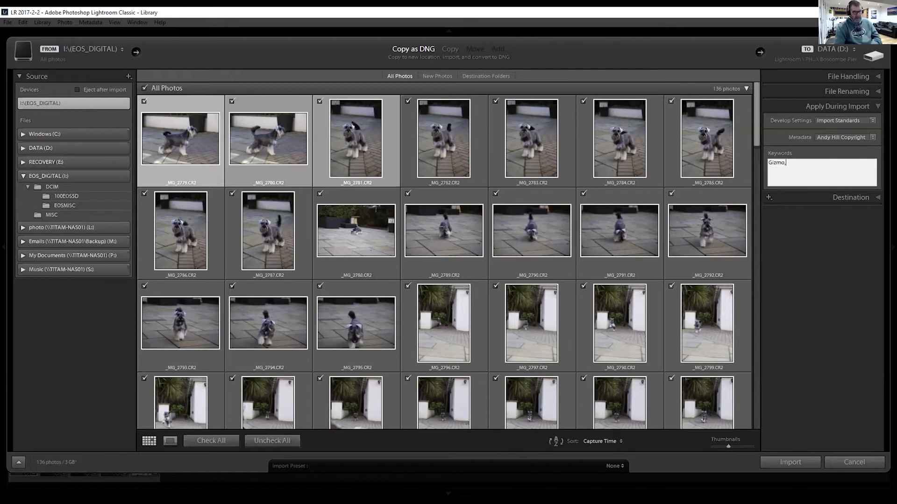
key("BackSpace")
key("BackSpace")
key("BackSpace")
key("BackSpace")
key("BackSpace")
key("BackSpace")
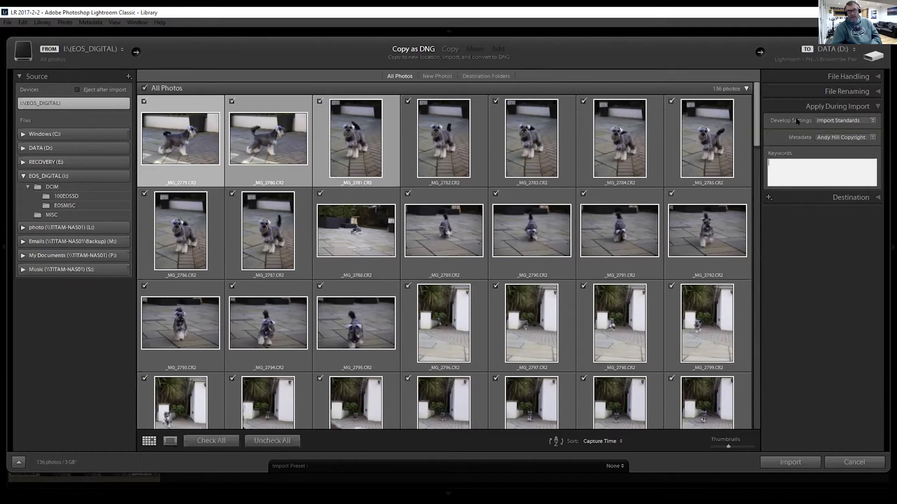
Review the Develop Settings presets available for the import and open the metadata presets for editing
left_click(872, 120)
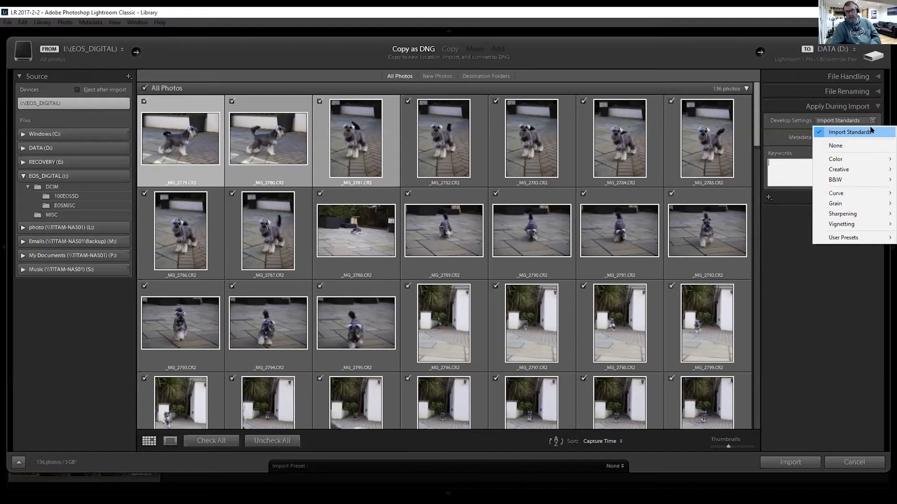
left_click(848, 271)
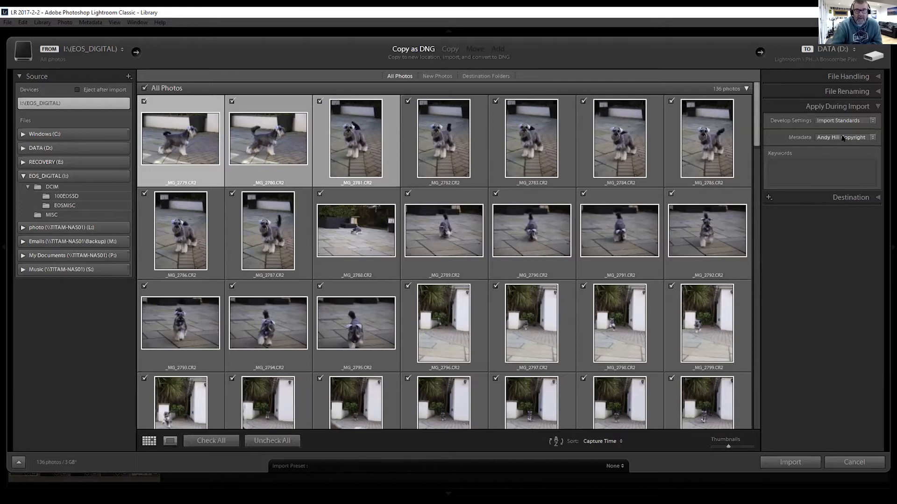
left_click(872, 139)
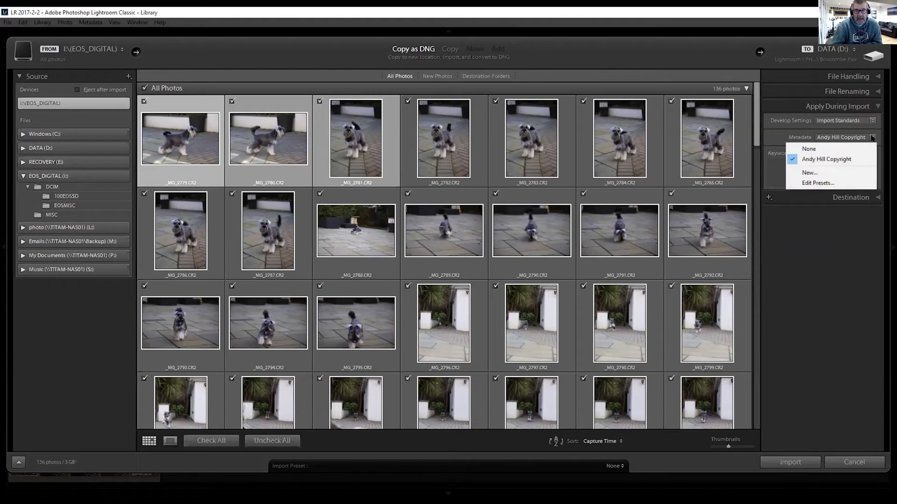
left_click(811, 184)
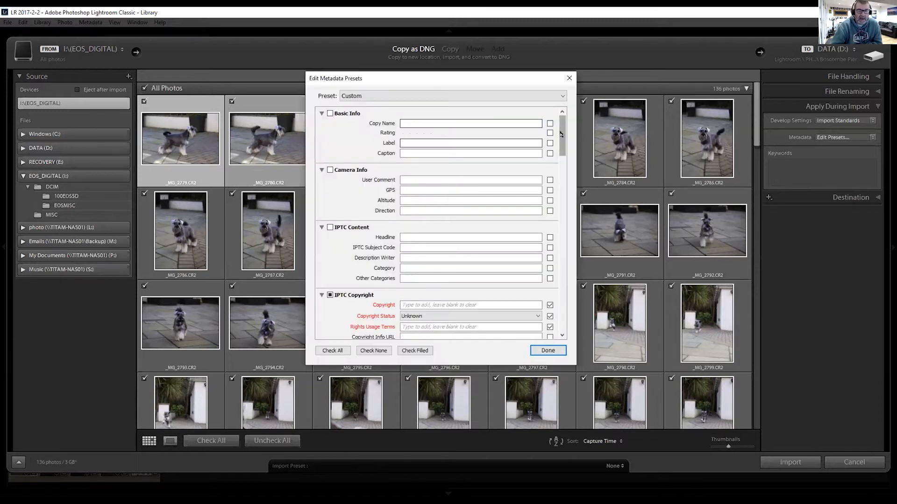
Load the photographer's copyright preset, examine its IPTC Copyright and IPTC Creator fields, and close the metadata preset editor
scroll(561, 138, "down", 1)
left_click_drag(560, 138, 547, 98)
left_click(563, 97)
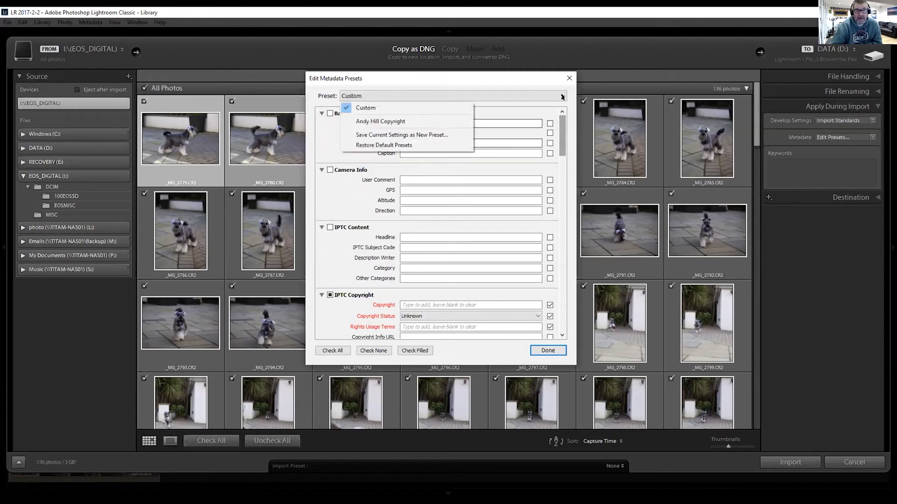
left_click(391, 121)
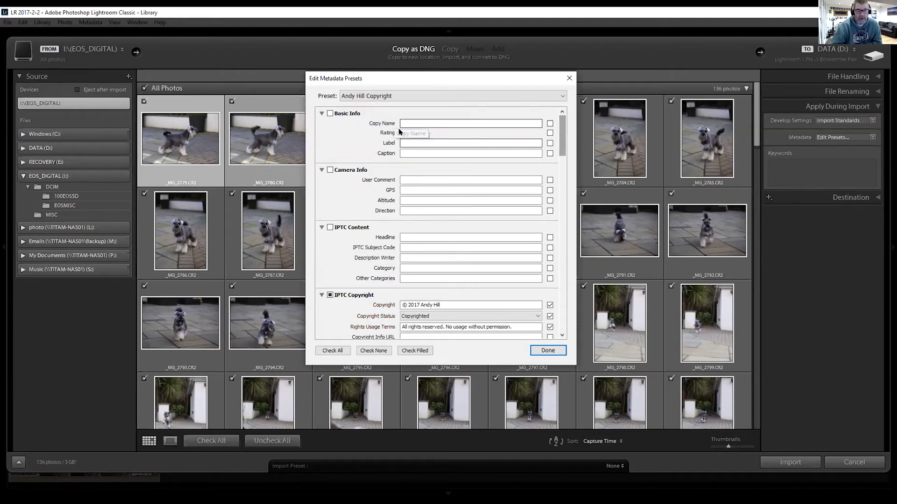
left_click_drag(562, 151, 555, 173)
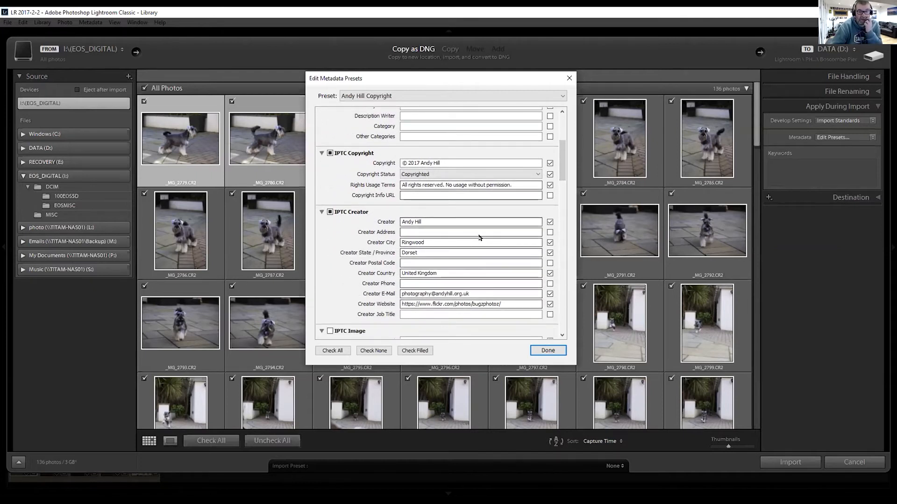
mouse_move(562, 169)
left_mouse_down()
mouse_move(562, 191)
mouse_move(561, 172)
left_mouse_up()
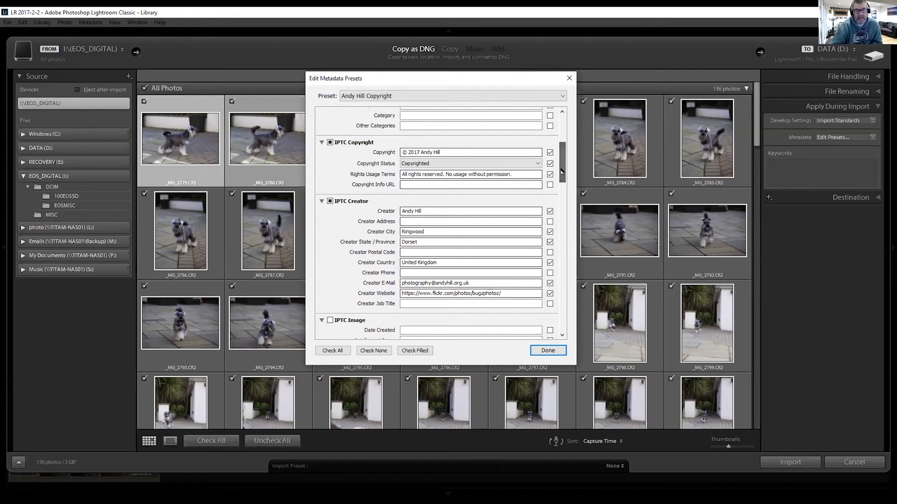
left_click(555, 350)
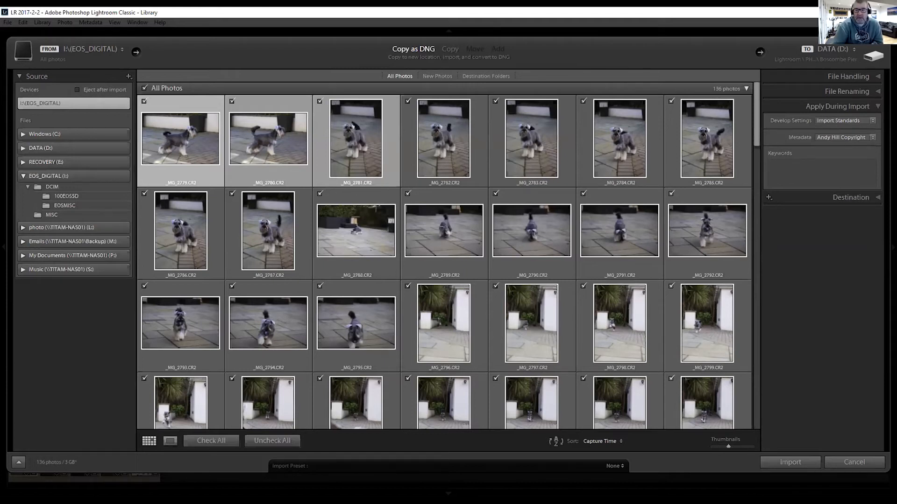
Switch from Apply During Import to Destination and choose the Gizmo and Archie folder under PHOTOS as the import destination
left_click(877, 107)
left_click(878, 121)
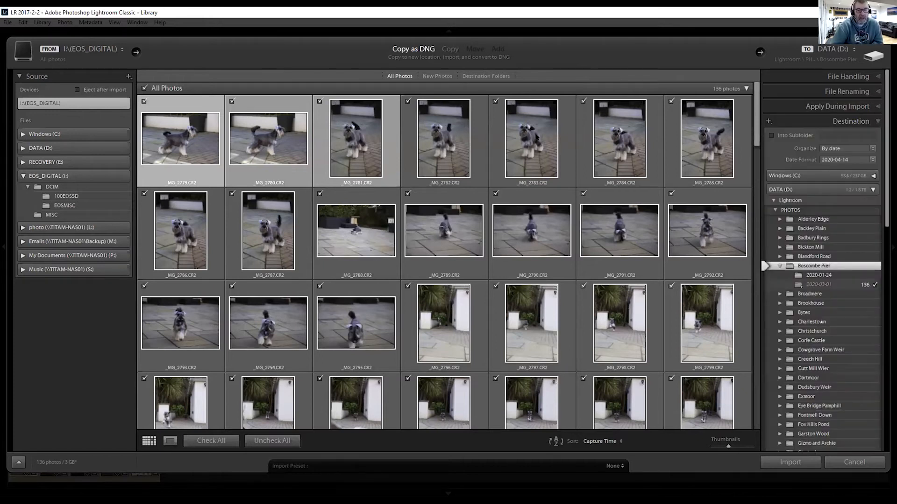
scroll(852, 326, "down", 3)
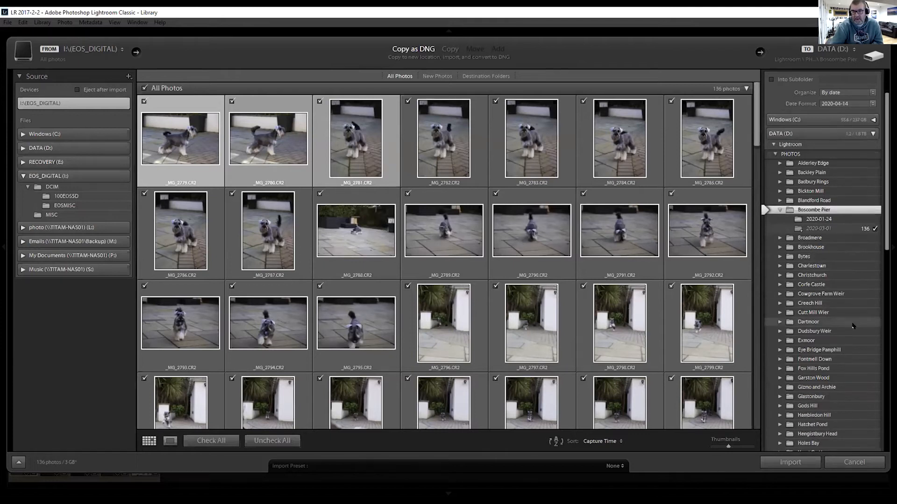
scroll(852, 326, "down", 2)
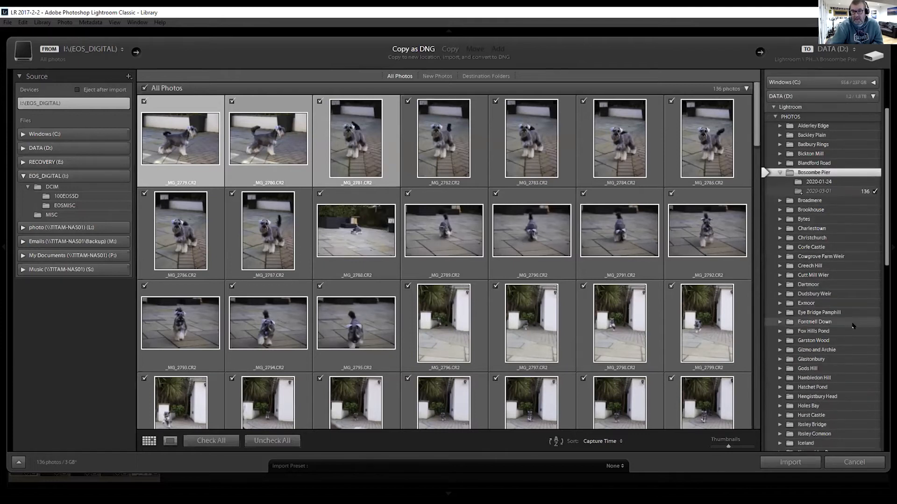
left_click(812, 351)
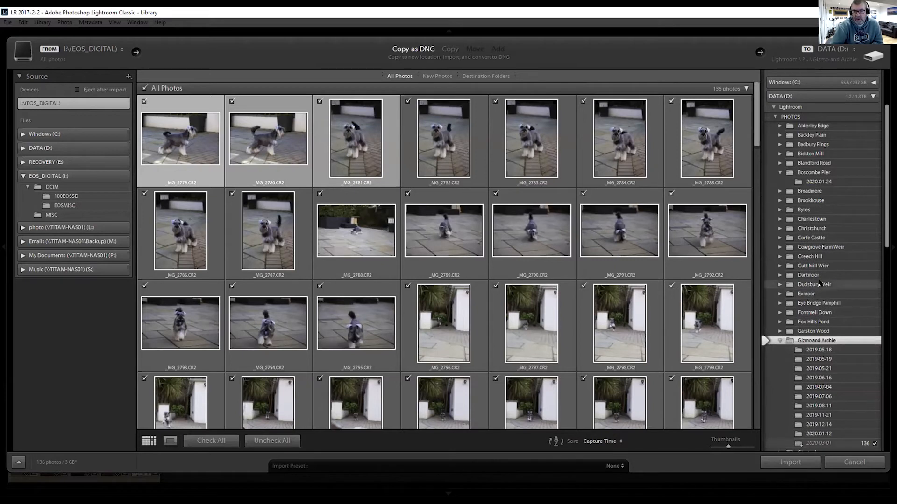
Review the destination's Date Format options and examine the dated subfolders under Gizmo and Archie
scroll(819, 280, "up", 3)
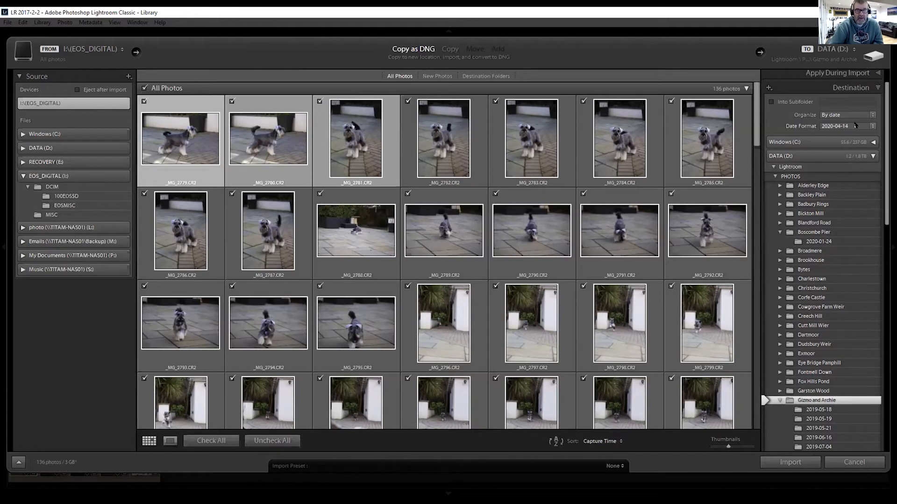
left_click(871, 125)
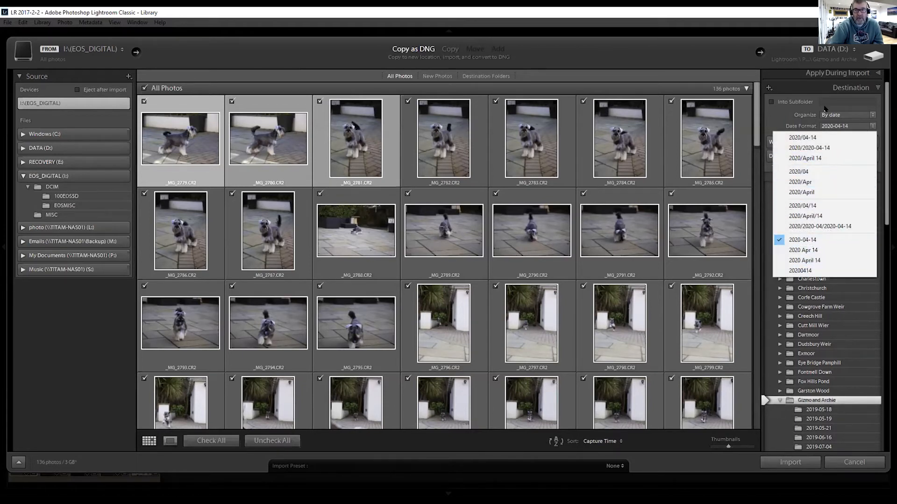
left_click(781, 71)
left_click(781, 71)
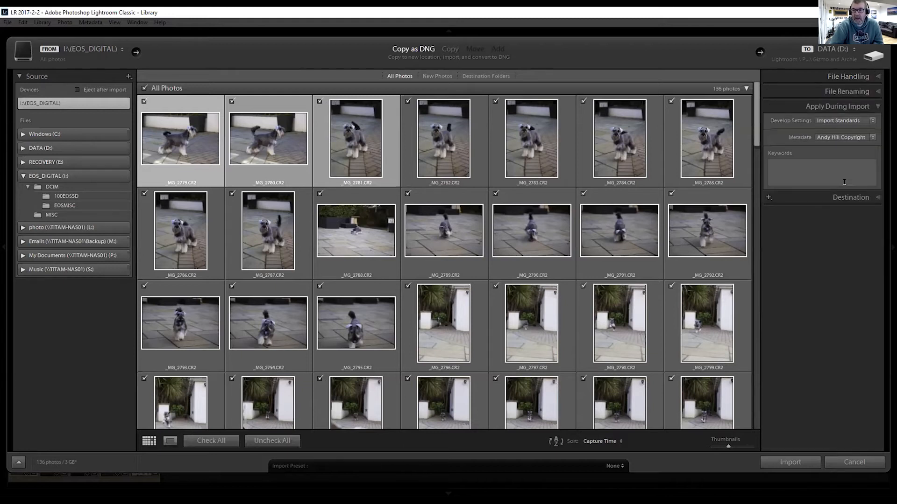
left_click(877, 197)
scroll(857, 188, "down", 1)
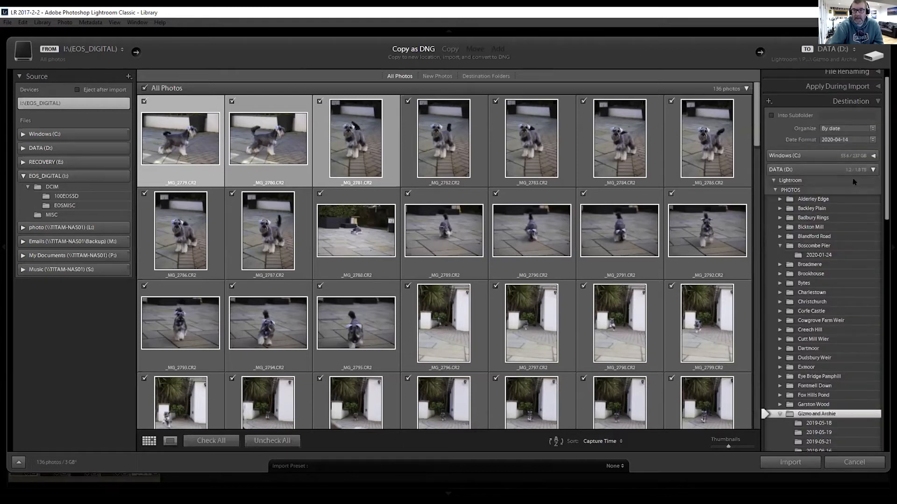
scroll(819, 250, "down", 8)
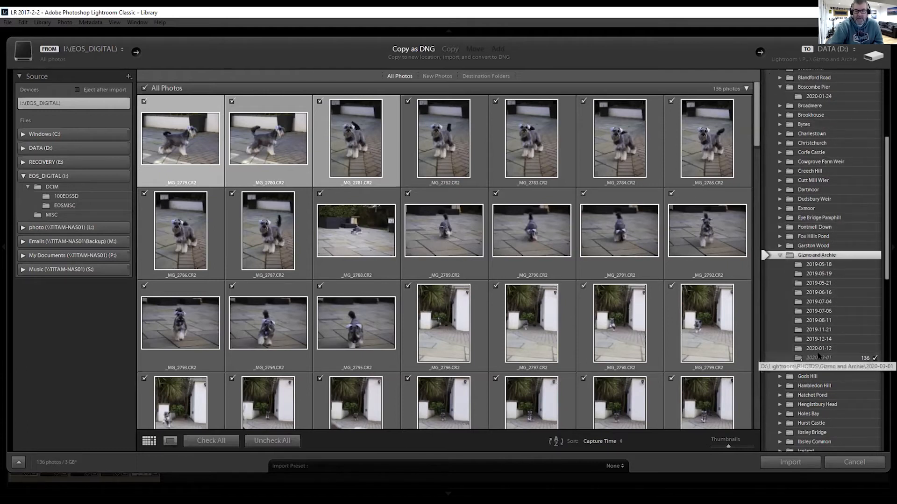
Examine the destination's date settings, the dated 2020-03-01 subfolder under Gizmo and Archie, and the photos queued for import
scroll(819, 256, "up", 4)
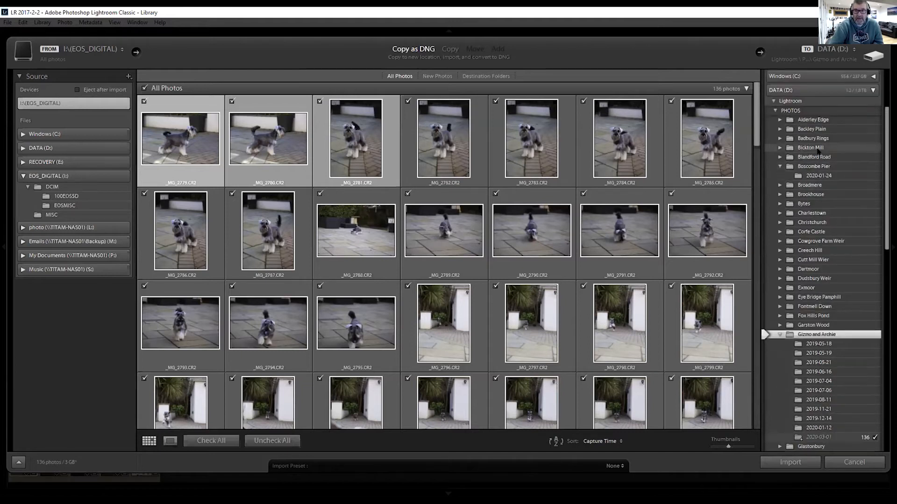
scroll(819, 151, "up", 2)
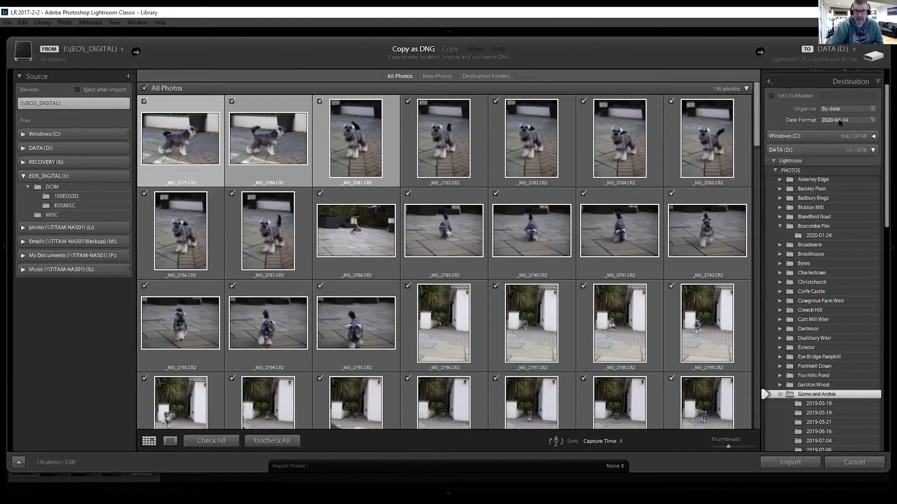
scroll(831, 119, "down", 8)
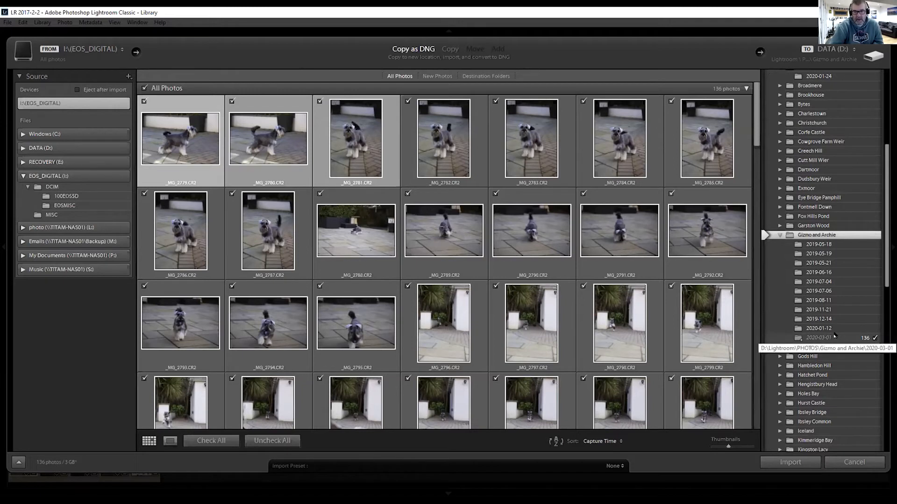
scroll(644, 215, "down", 1)
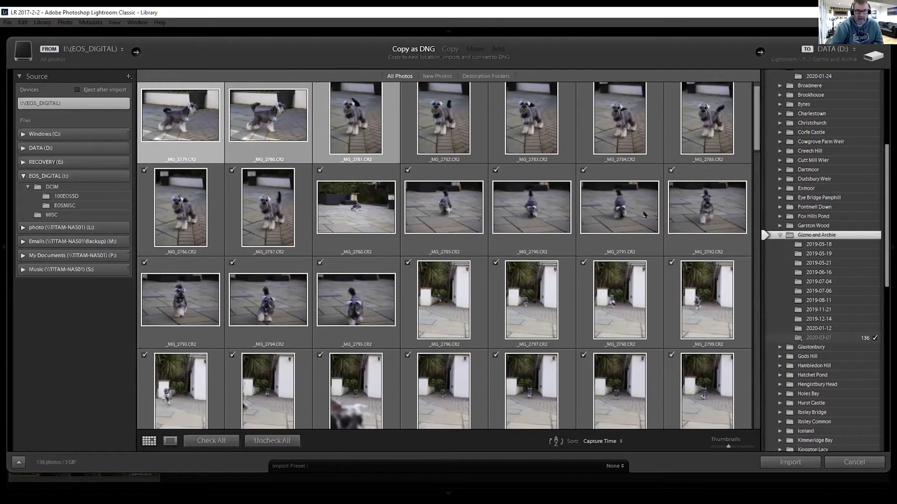
scroll(644, 215, "down", 5)
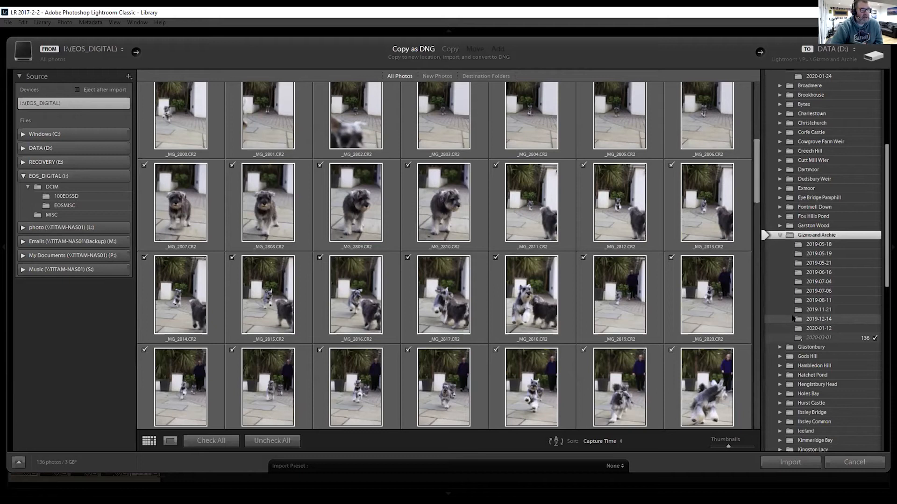
scroll(793, 319, "up", 5)
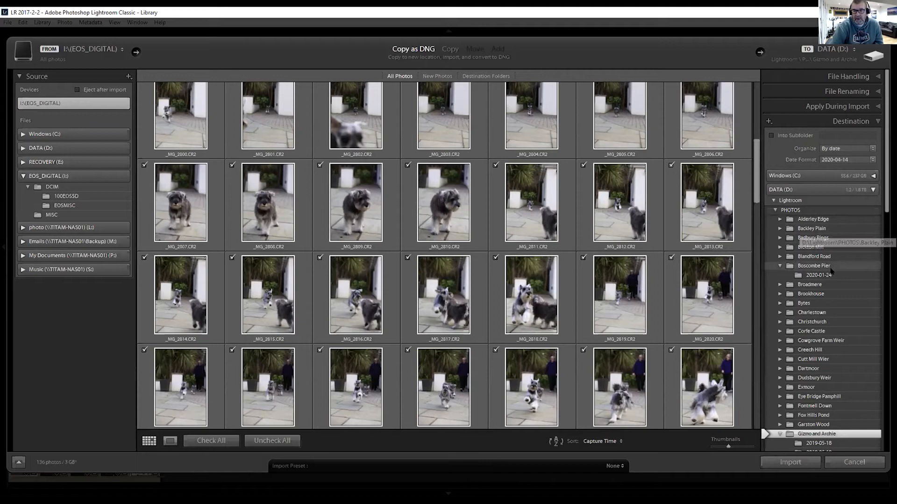
scroll(835, 255, "down", 2)
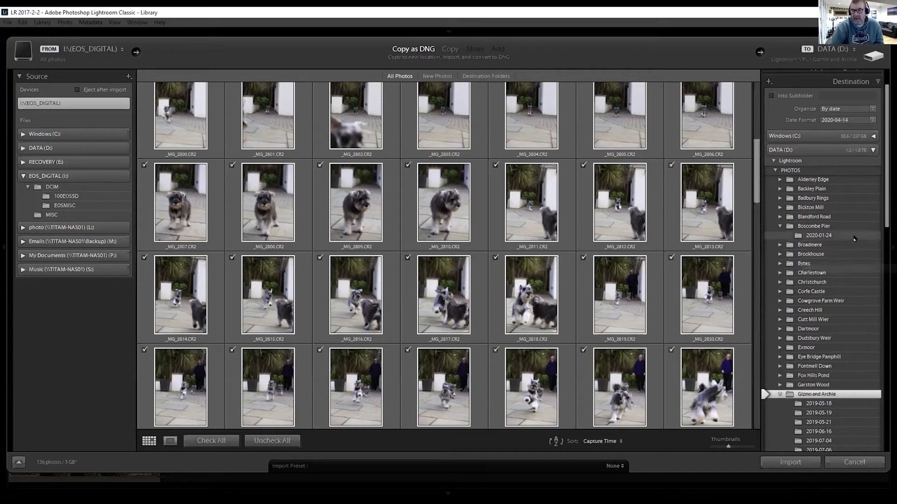
scroll(827, 234, "down", 2)
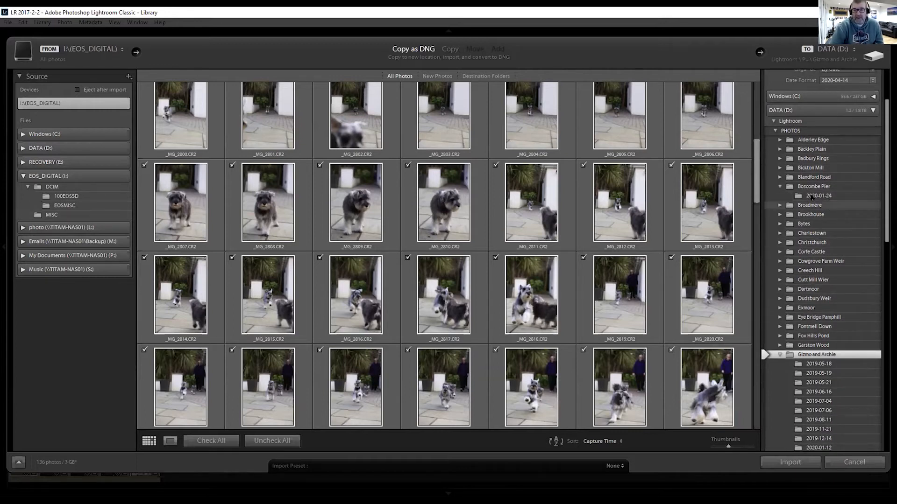
scroll(831, 162, "up", 4)
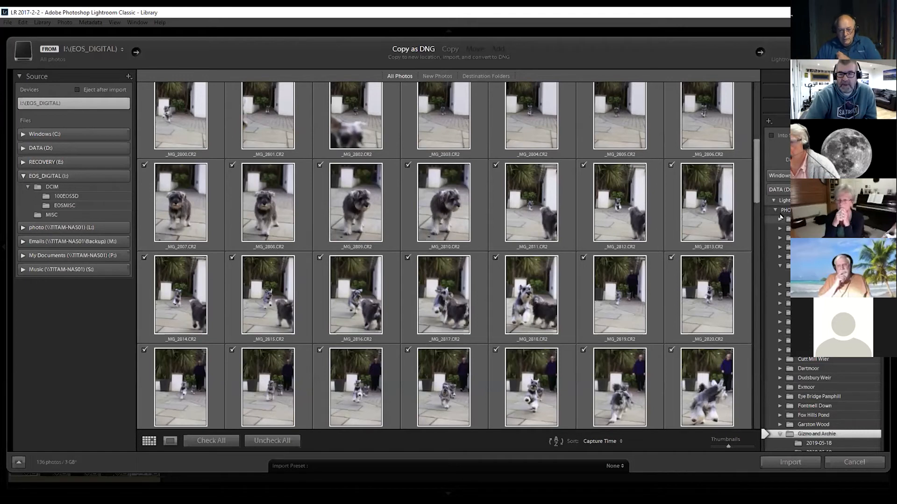
Recap the File Handling, File Renaming and Apply During Import settings one after another, collapsing each when finished
left_click(858, 76)
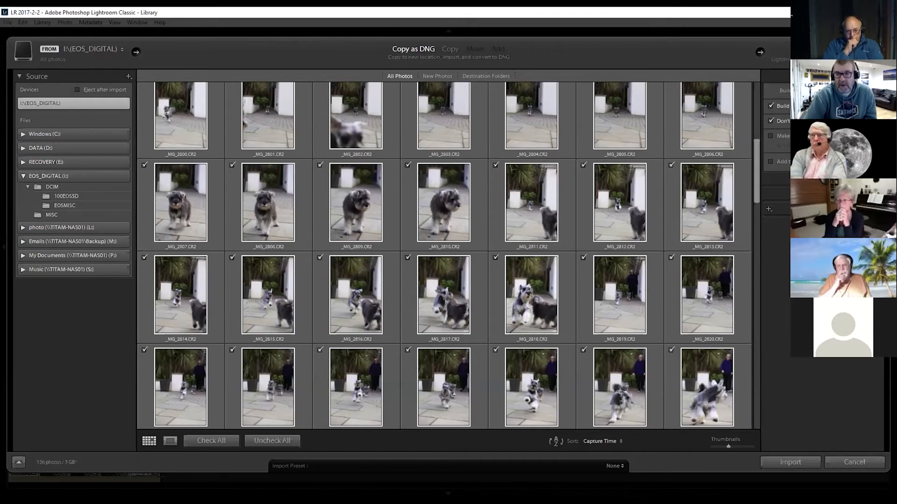
left_click(858, 76)
left_click(858, 91)
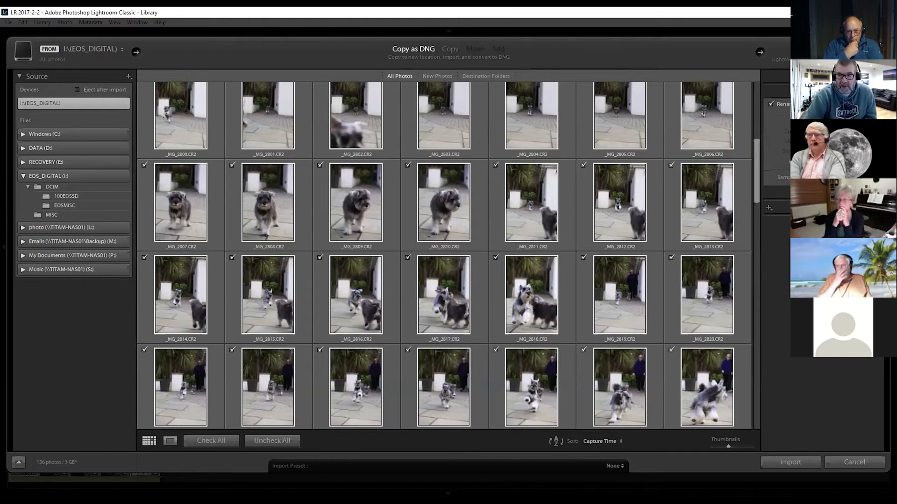
left_click(857, 91)
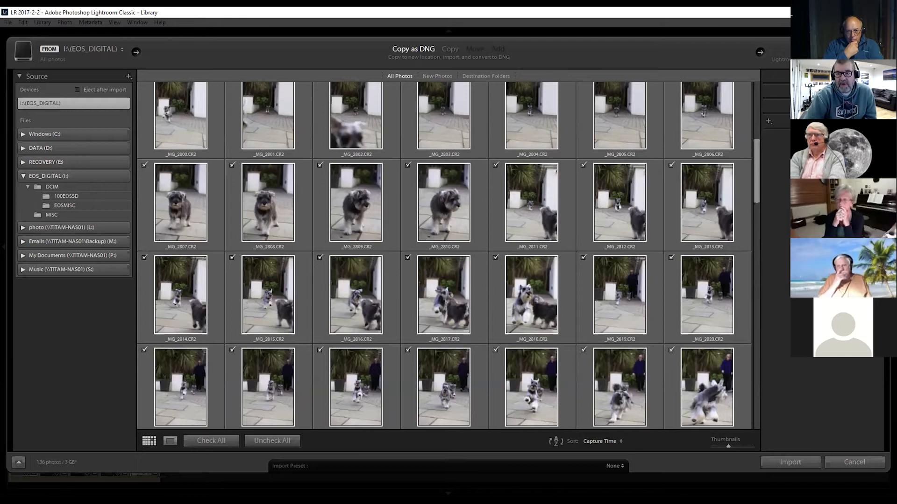
left_click(858, 106)
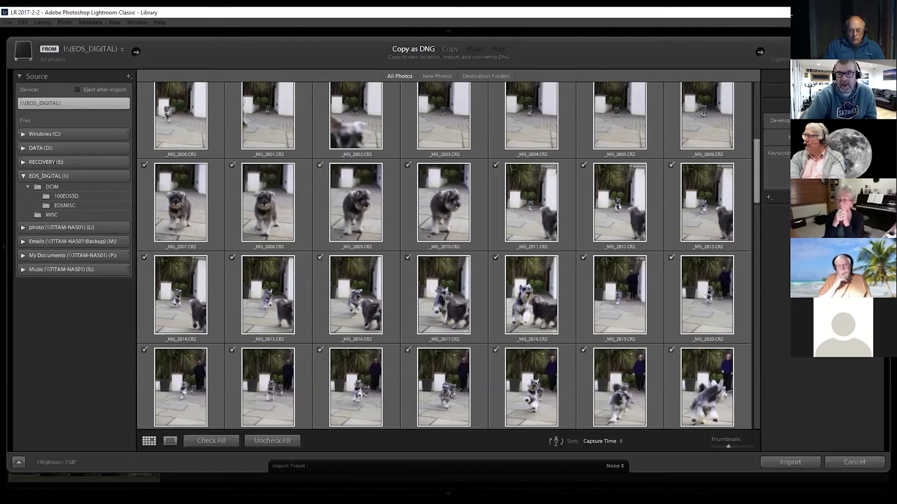
left_click(877, 106)
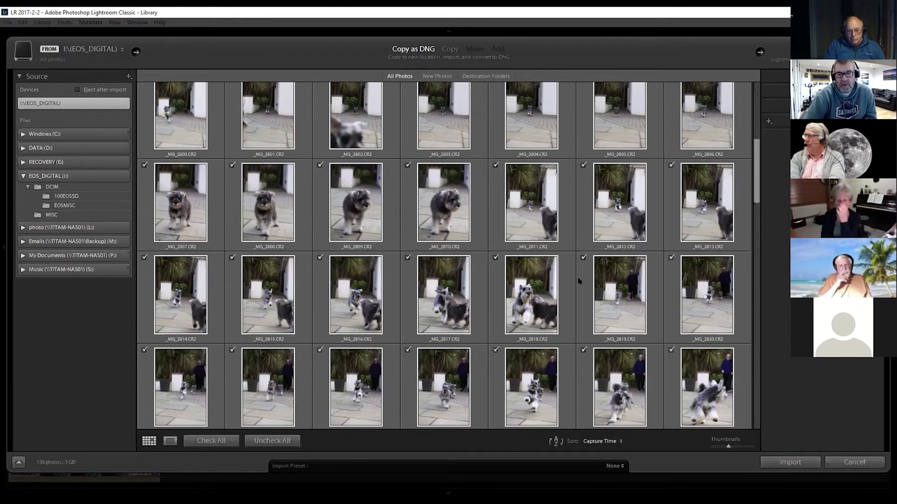
Look through the remaining photos to the end of the import grid and cancel the import
scroll(578, 280, "down", 5)
scroll(579, 281, "down", 8)
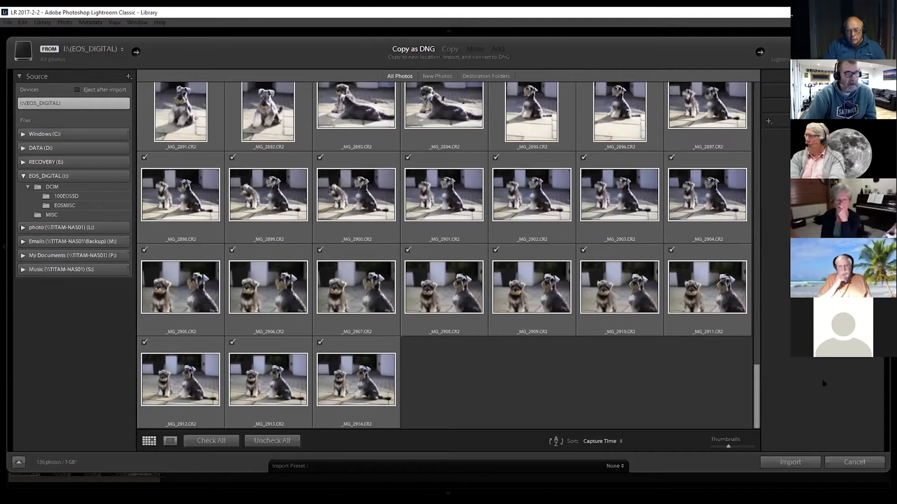
left_click(856, 462)
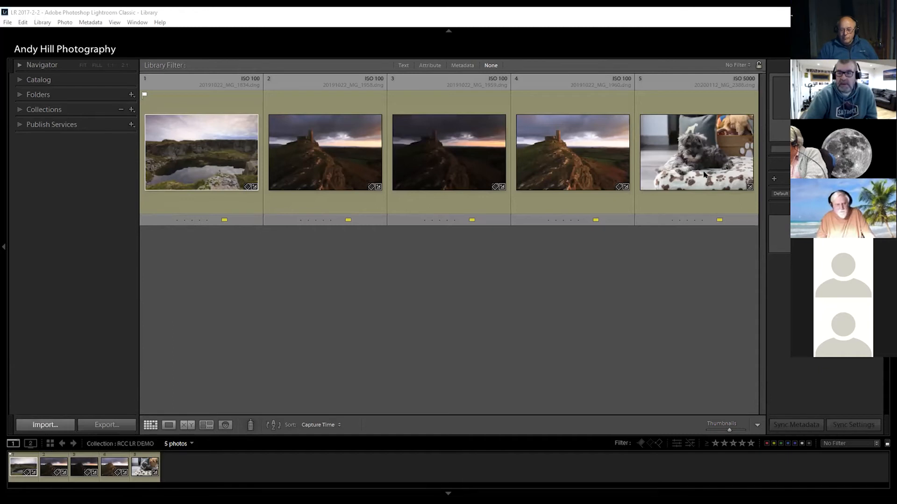
Reopen the photo import and edit the File Renaming template in the Filename Template Editor
key("ctrl+shift+i")
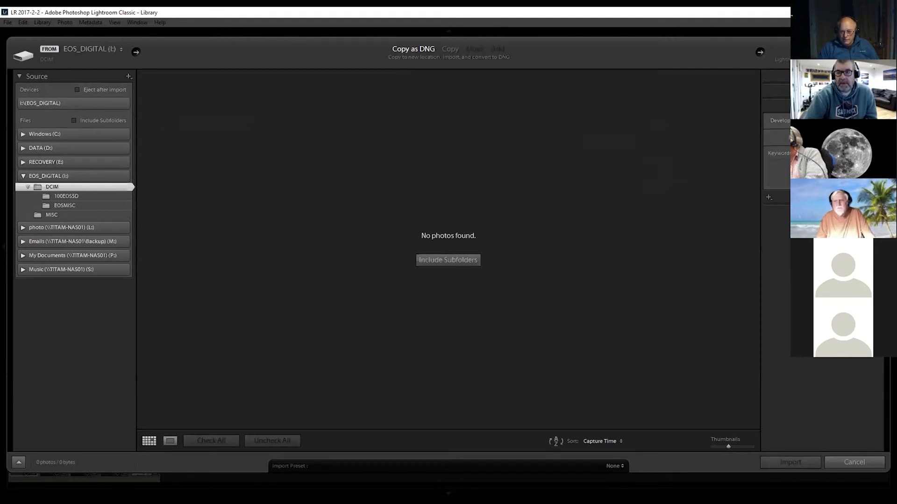
left_click(858, 91)
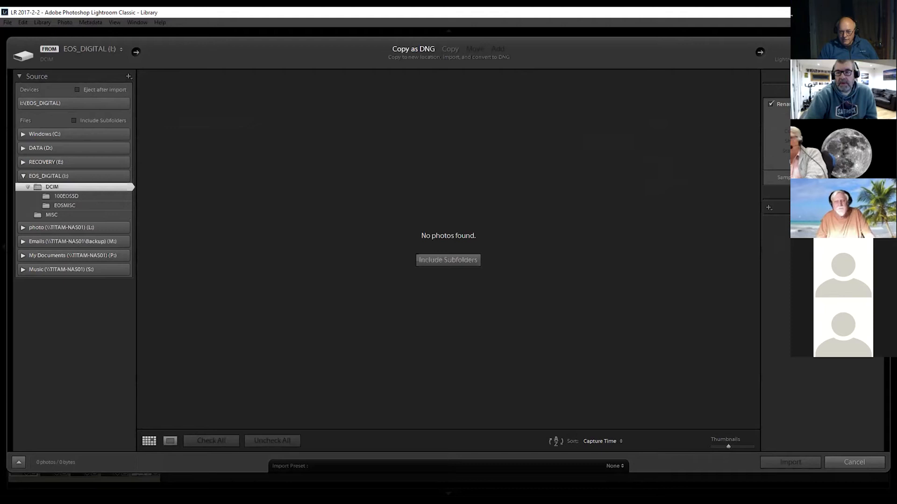
left_click(836, 119)
left_click(782, 240)
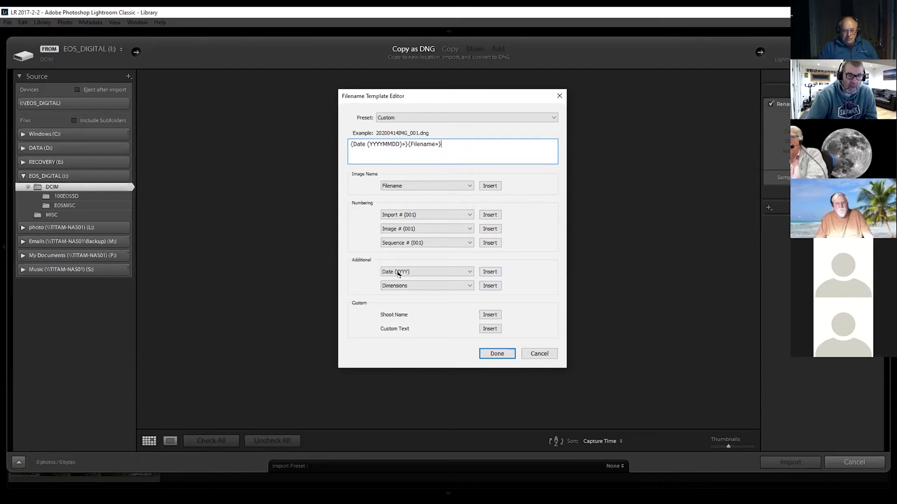
Review the template's date format options and its date and filename tokens, and cancel both the template editor and the import
left_click(469, 273)
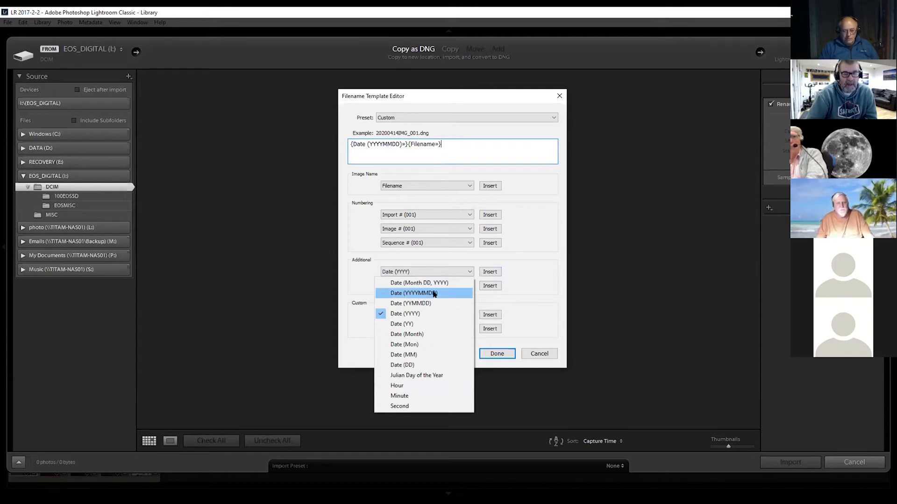
left_click(526, 283)
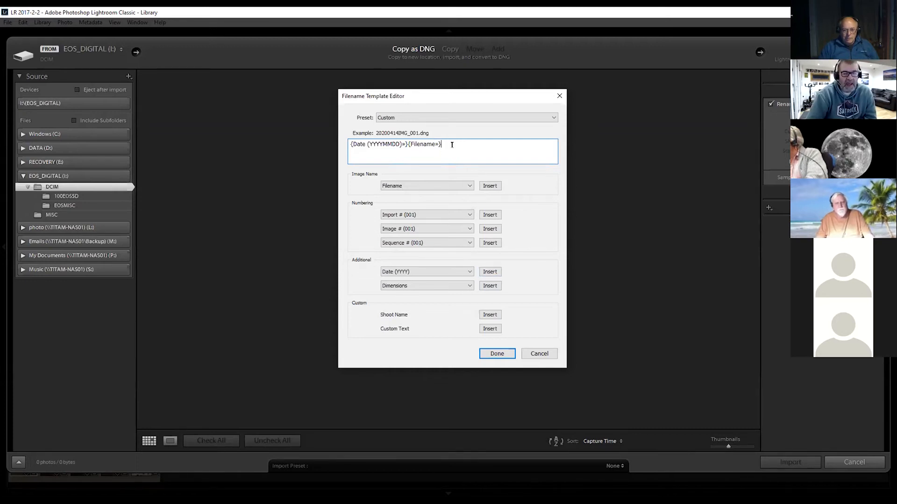
left_click_drag(452, 144, 327, 139)
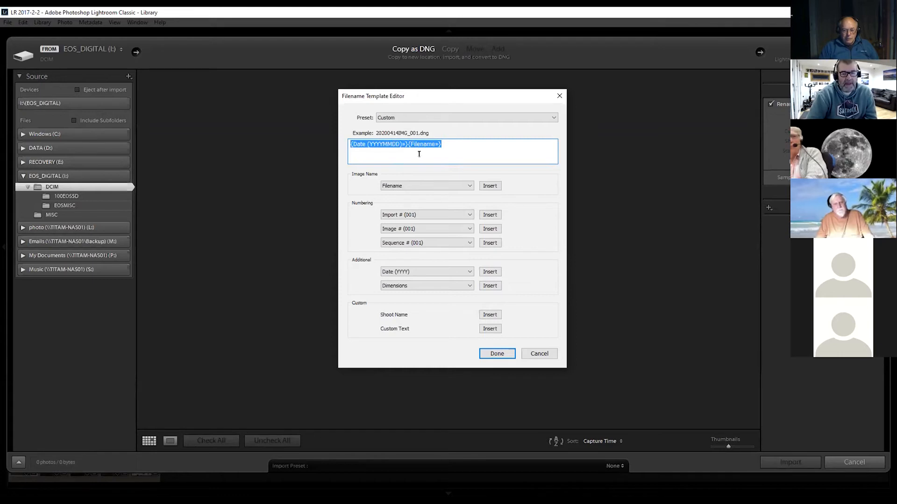
left_click(474, 142)
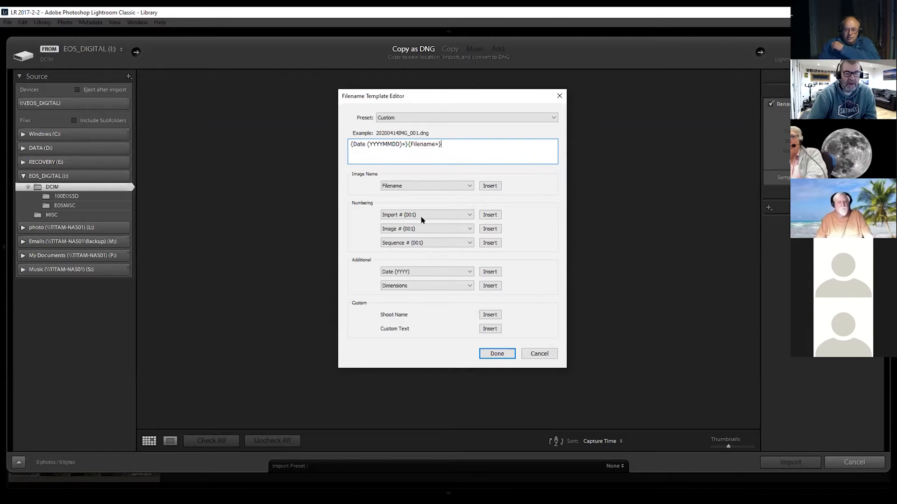
left_click(540, 354)
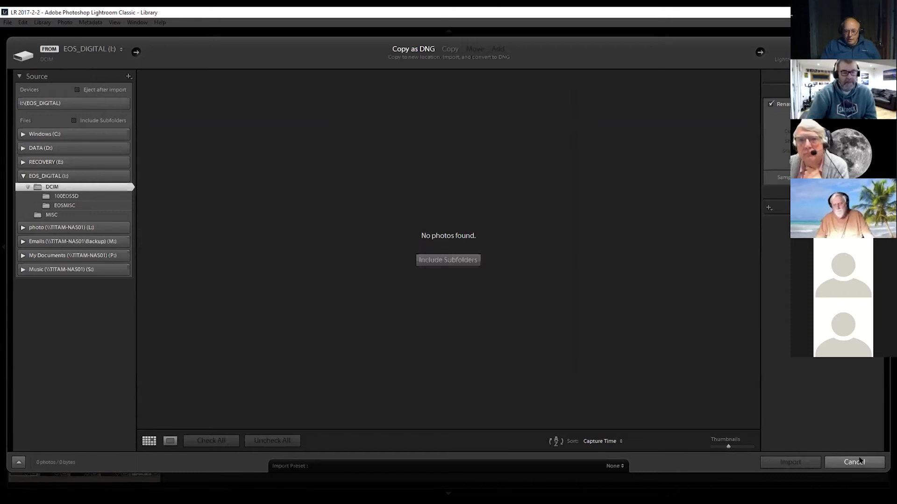
left_click(857, 461)
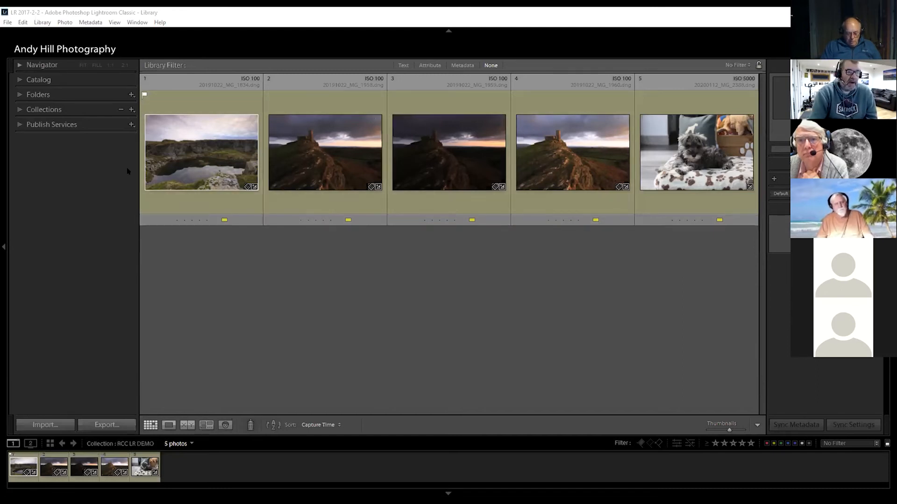
Expand the Catalog and Navigator, preview the first four collection photos in turn, and reselect the first landscape
left_click(18, 79)
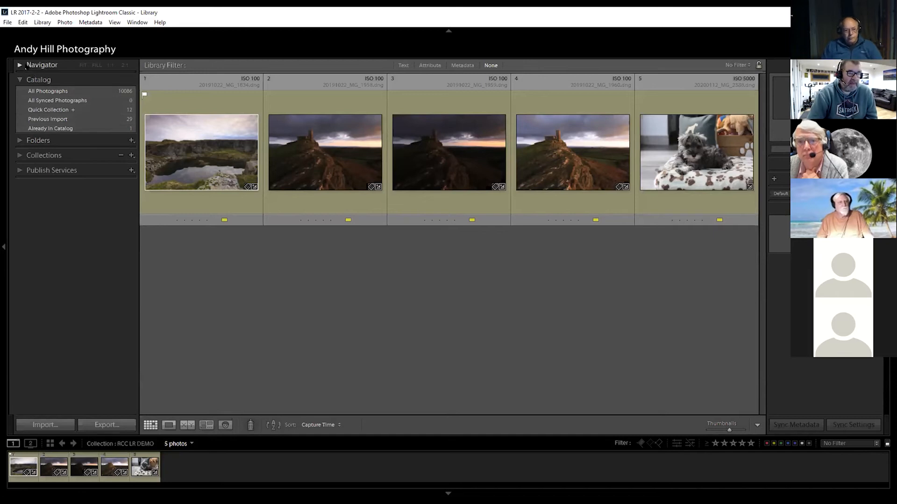
left_click(42, 65)
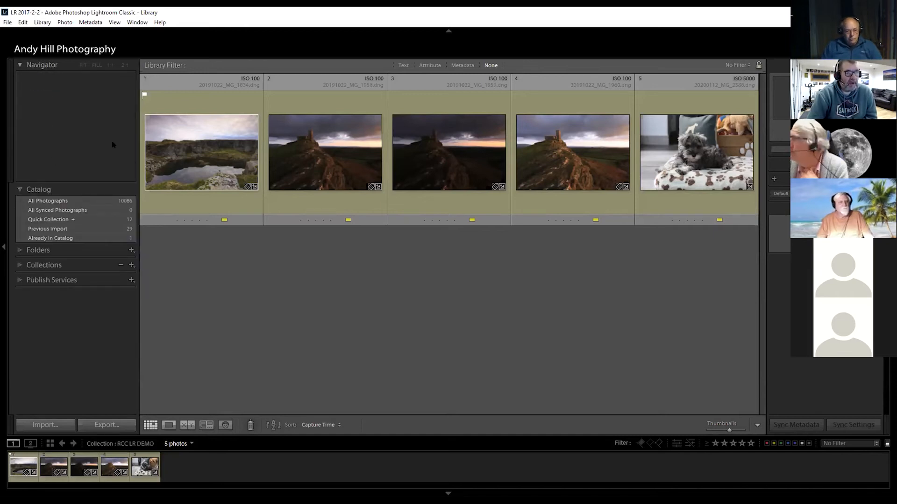
left_click(195, 100)
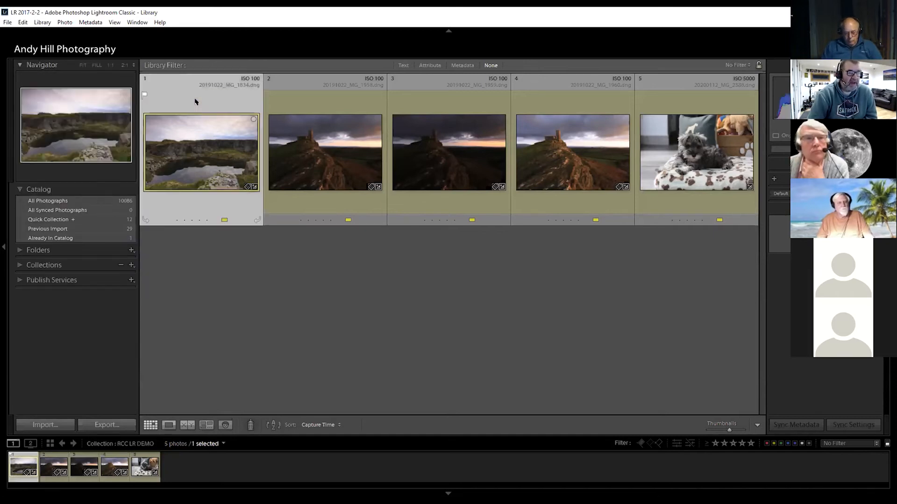
left_click(334, 140)
left_click(444, 144)
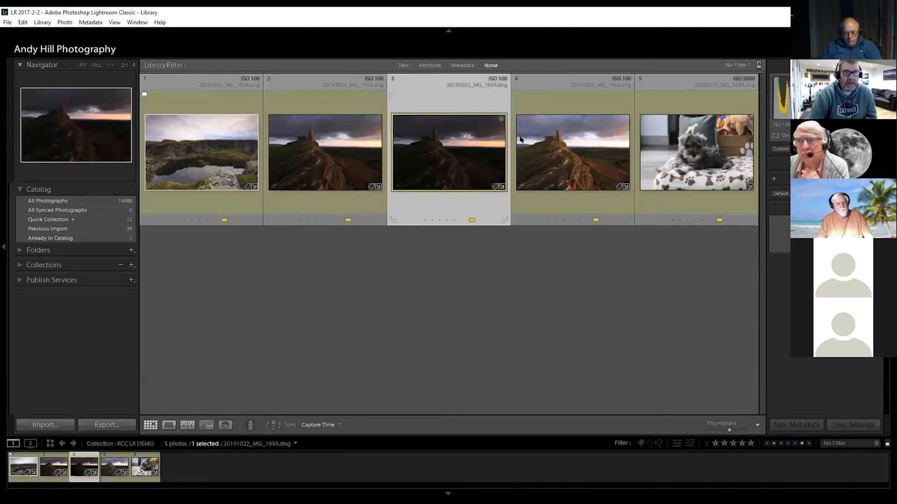
left_click(540, 120)
left_click(205, 158)
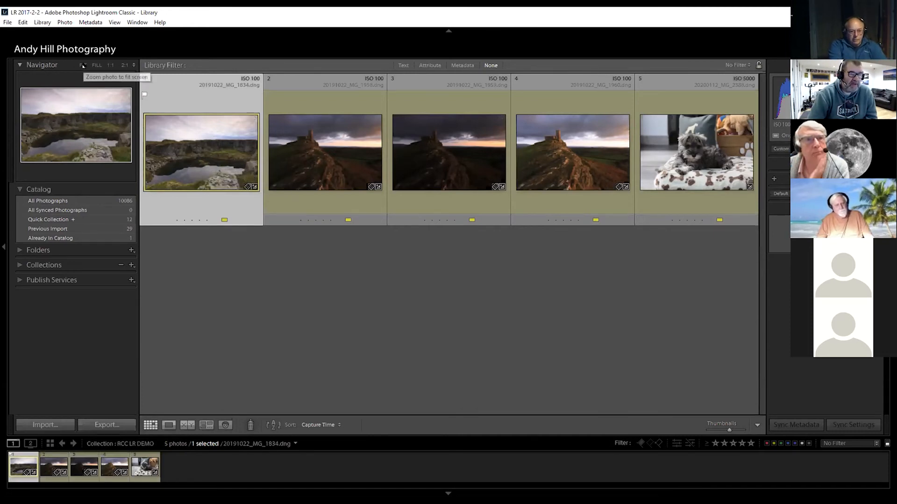
Review the Navigator's zoom ratios, view the selected landscape at 1:1 and Fit, and return to the thumbnail grid
left_click(134, 65)
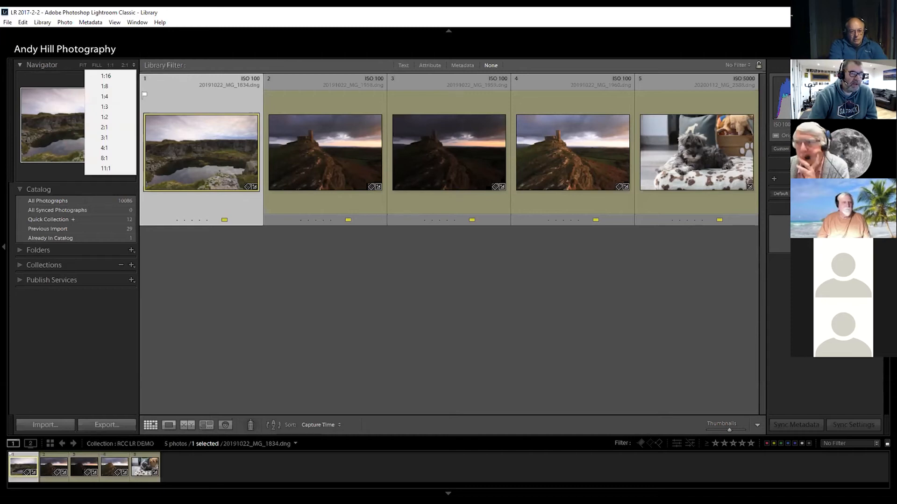
left_click(144, 53)
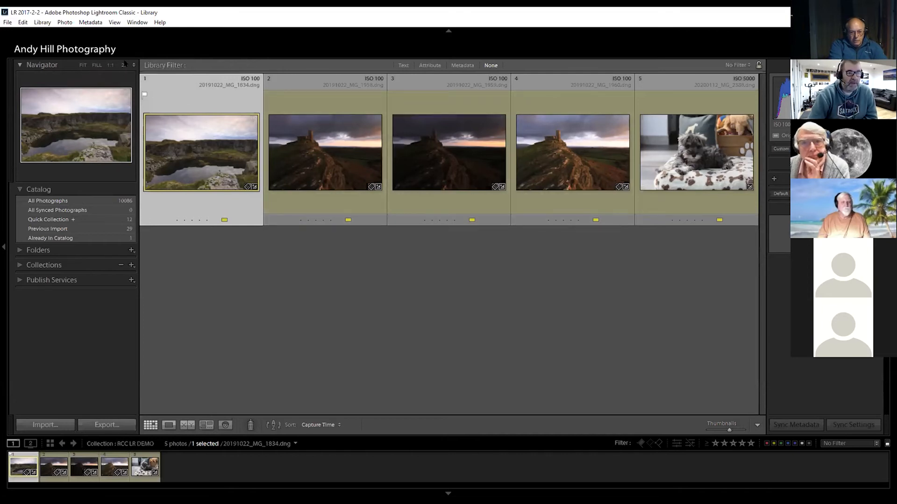
left_click(109, 65)
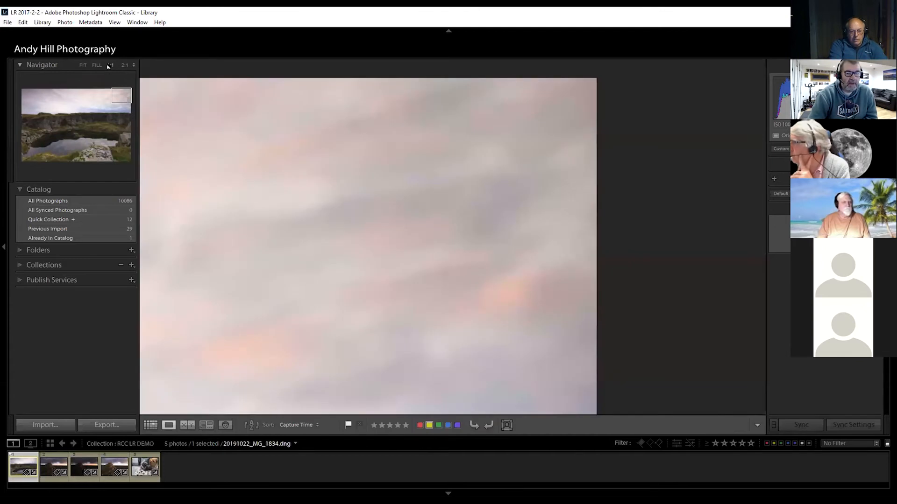
left_click(82, 65)
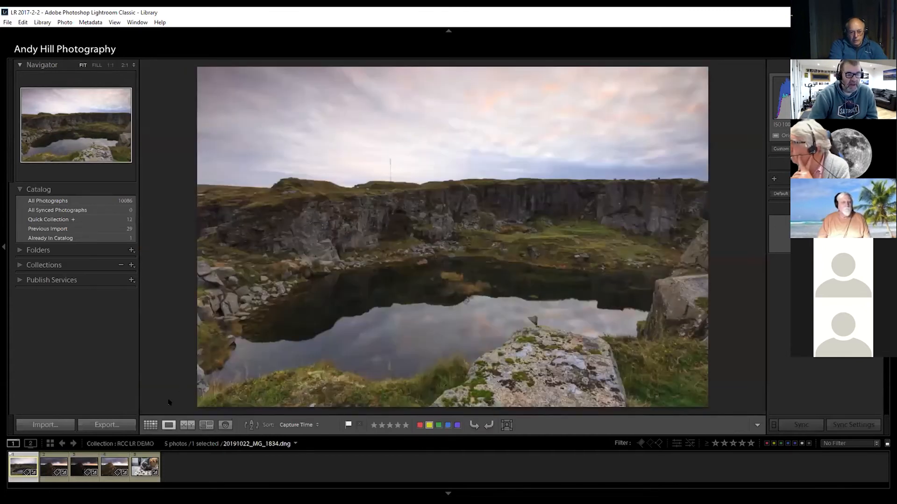
left_click(150, 425)
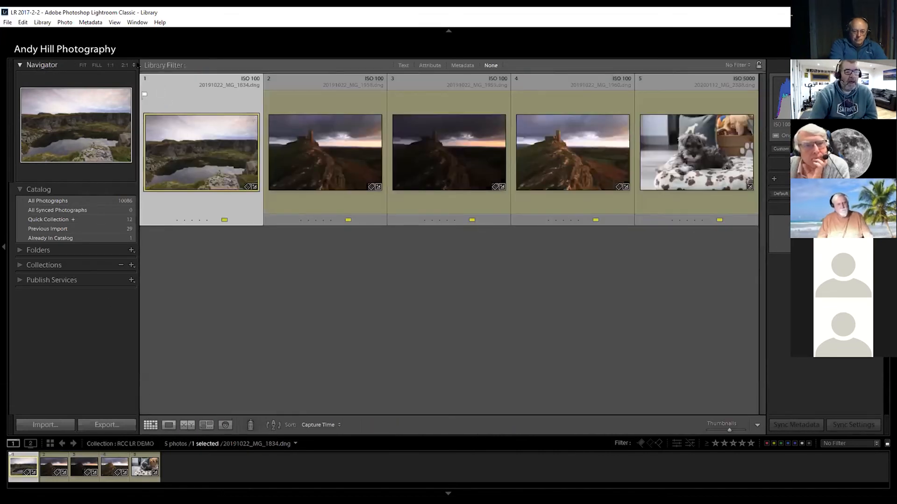
View the selected landscape at the 1:16 and 1:2 zoom ratios, and return it to Fit
left_click(133, 66)
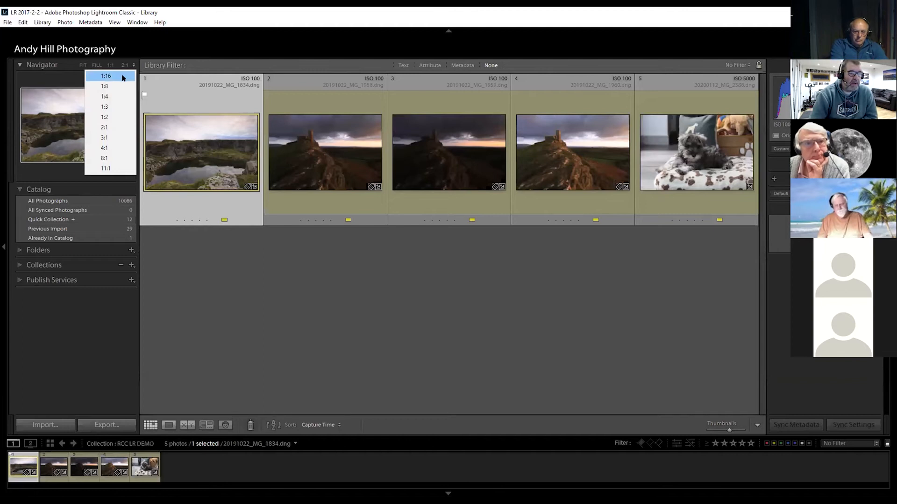
left_click(123, 77)
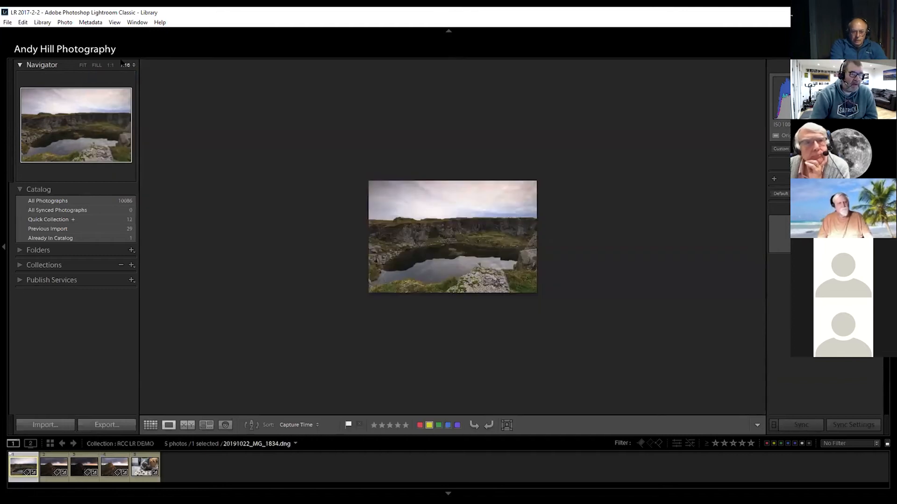
left_click(133, 65)
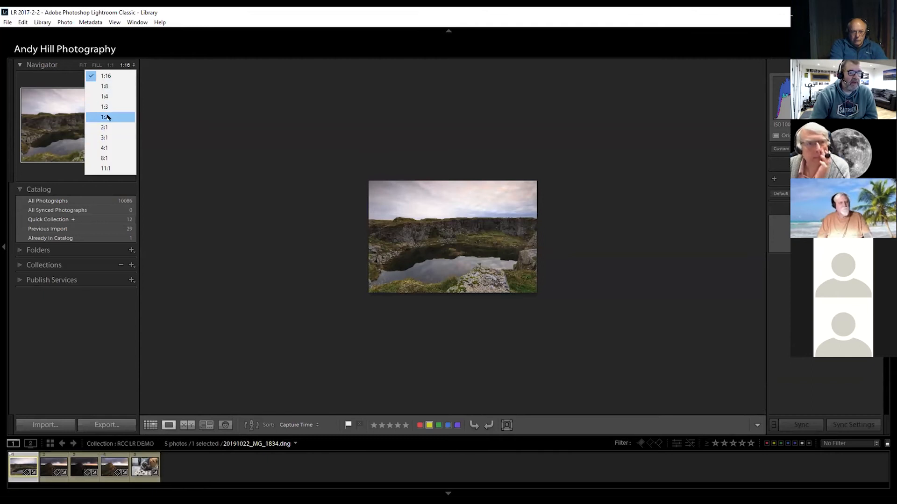
left_click(107, 117)
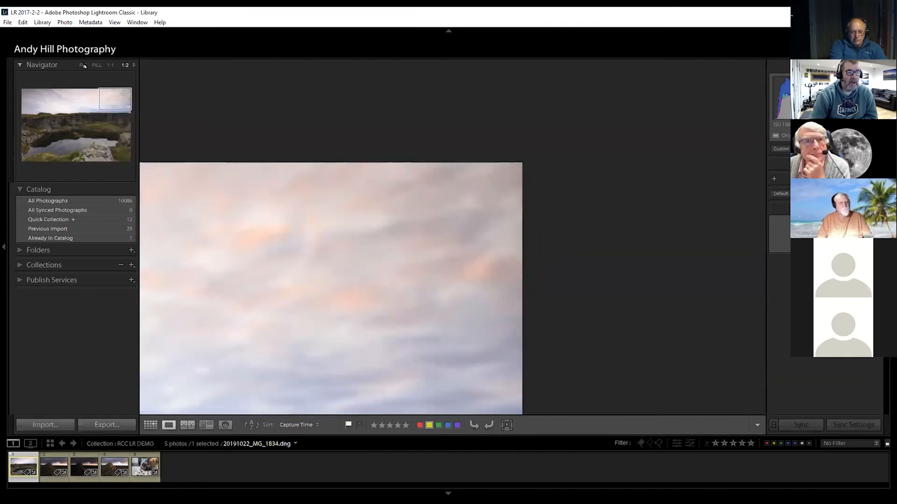
left_click(83, 67)
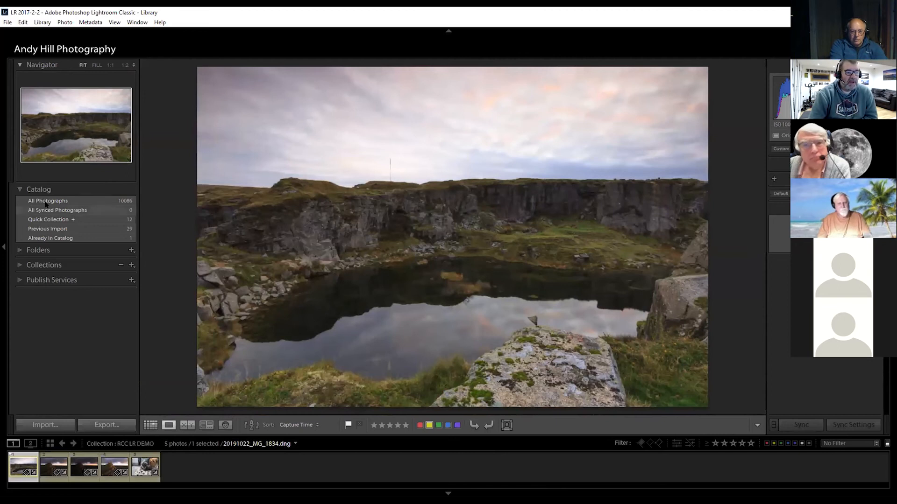
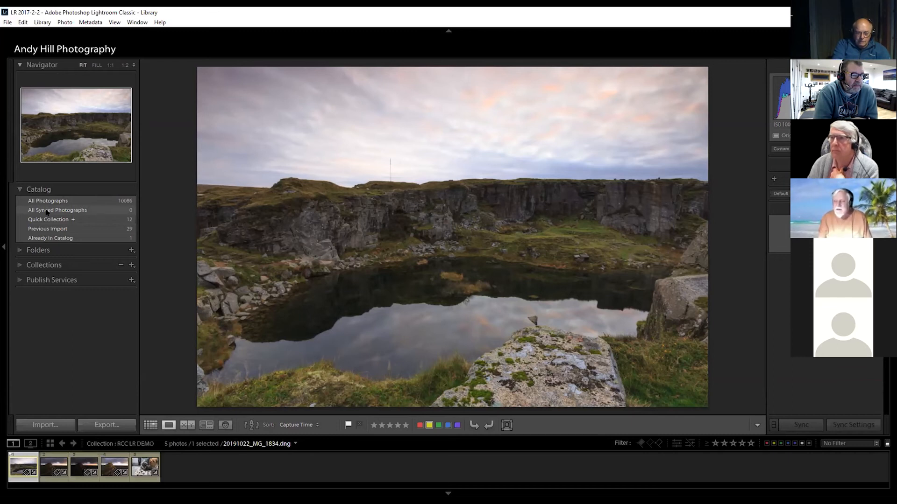
Review the commands available for the displayed landscape photo and the list of recent catalogs, without choosing any
right_click(386, 164)
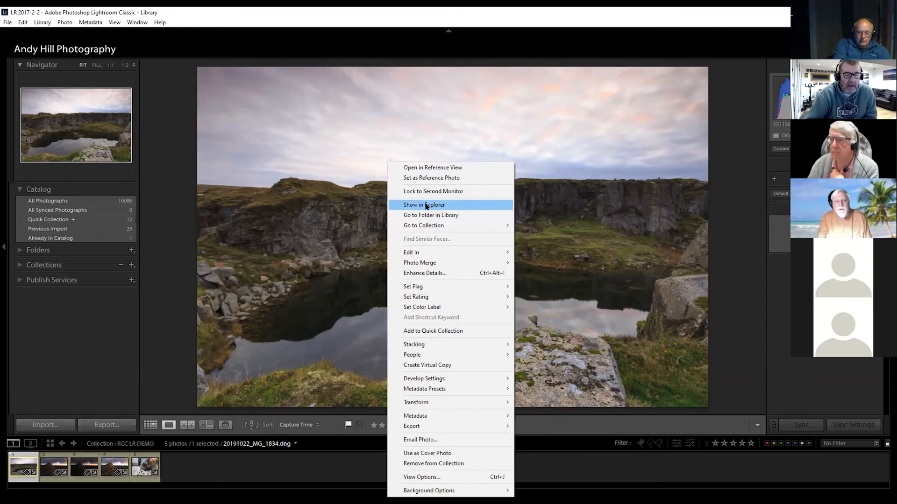
left_click(319, 173)
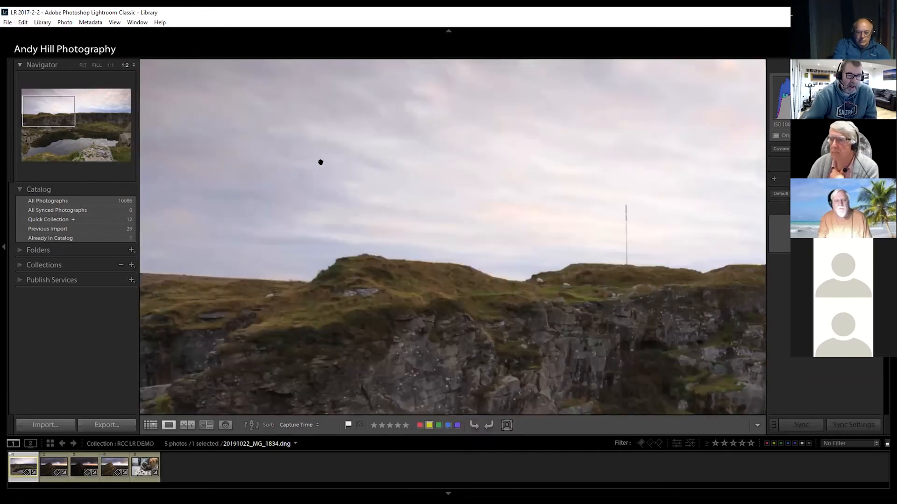
left_click(321, 162)
right_click(356, 163)
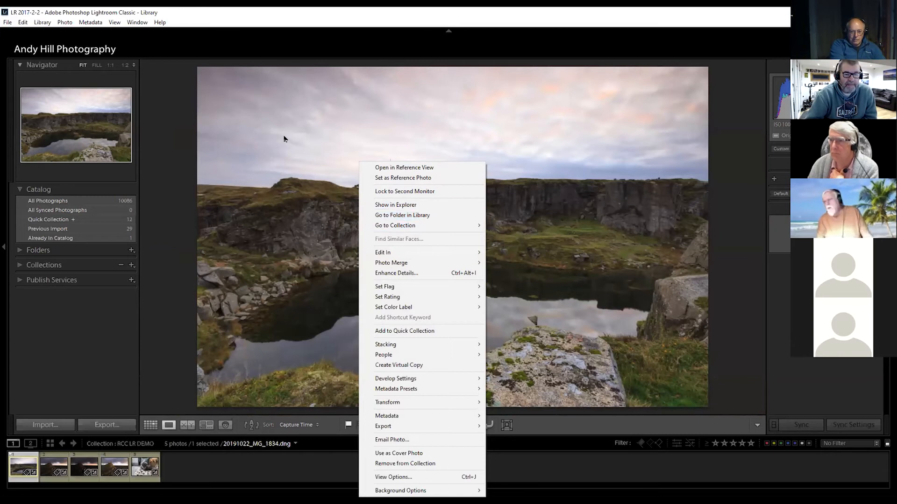
left_click(169, 121)
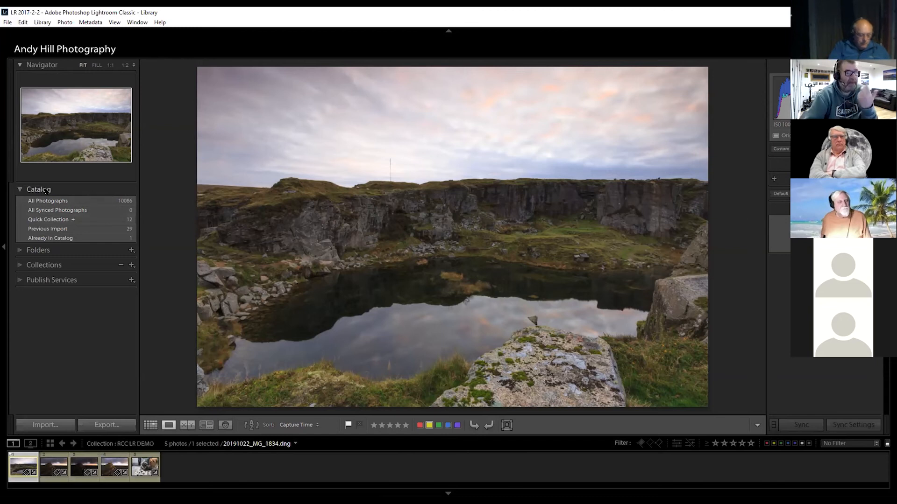
left_click(6, 22)
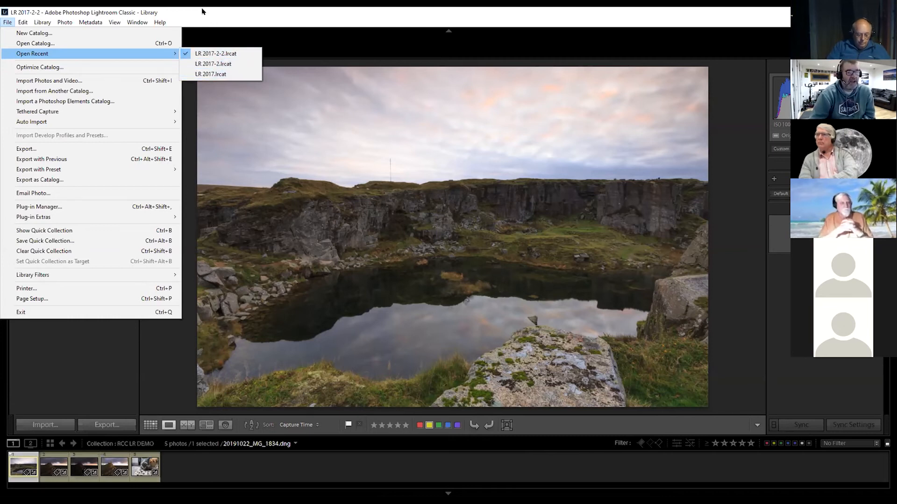
left_click(137, 13)
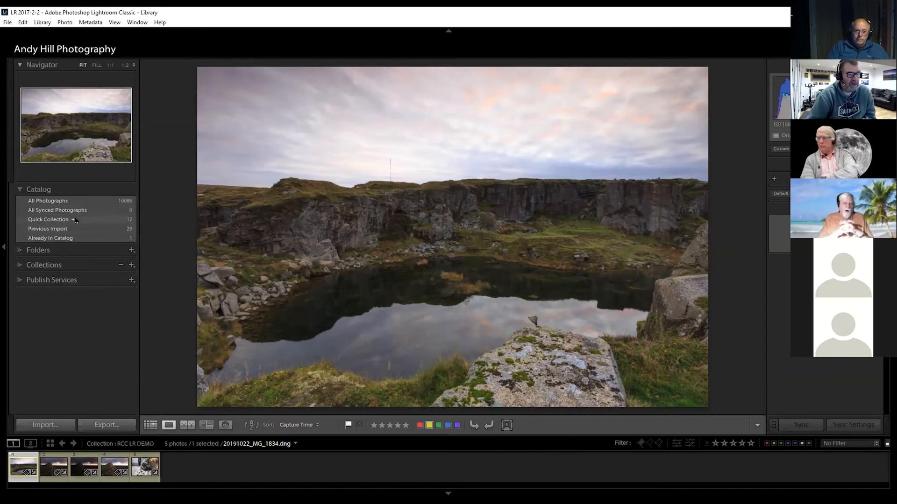
Collapse the Catalog, expand Folders to look through the location folders under PHOTOS, and collapse Folders again
left_click(21, 189)
left_click(19, 205)
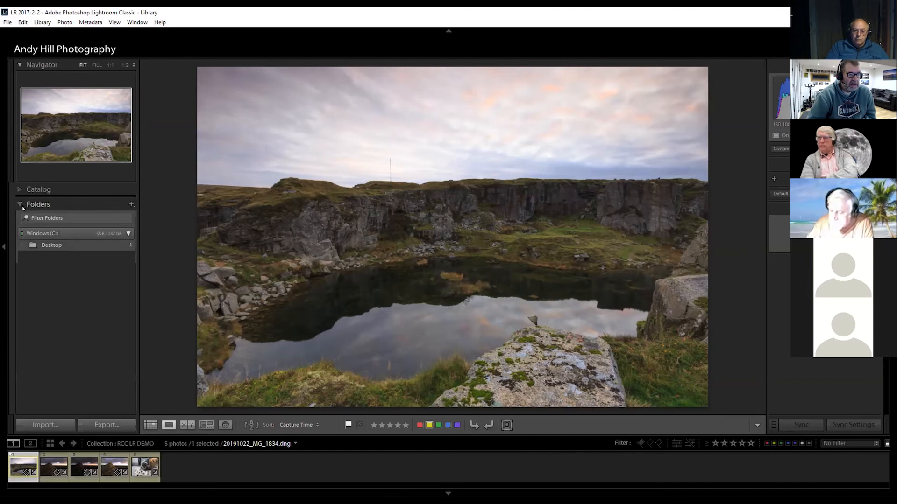
scroll(85, 267, "down", 10)
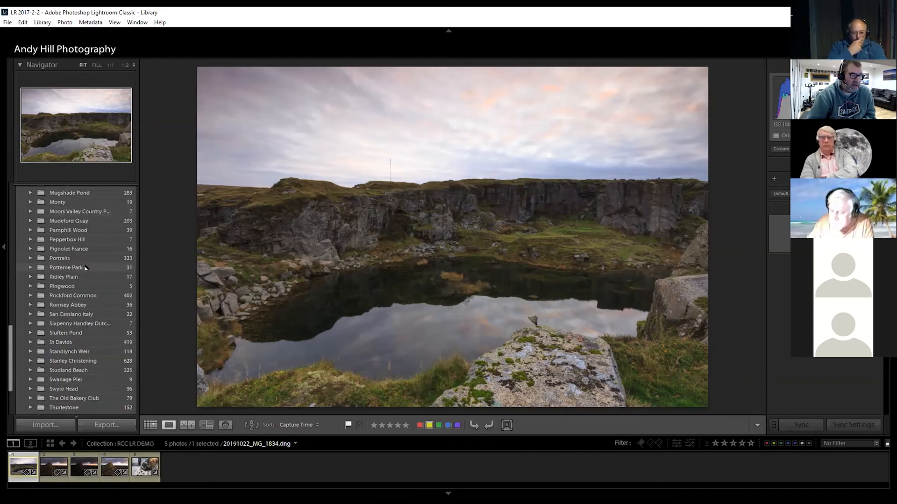
scroll(85, 267, "down", 1)
scroll(83, 269, "down", 1)
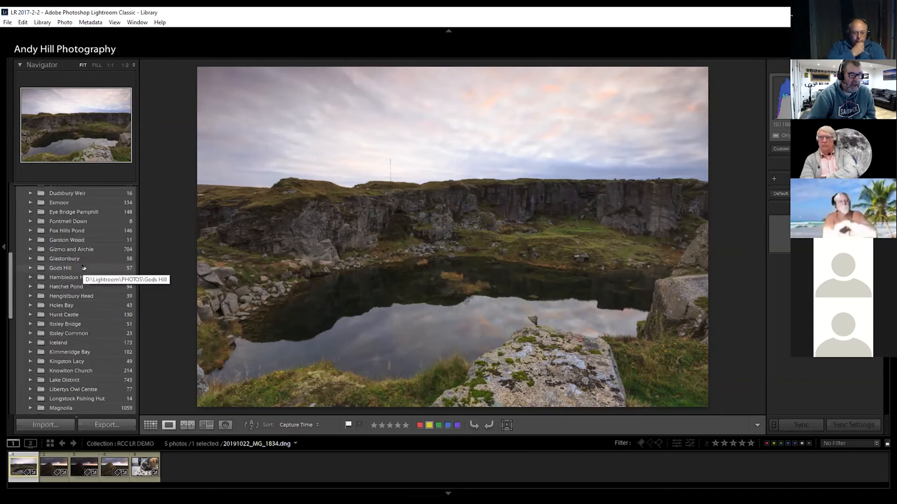
scroll(84, 267, "up", 15)
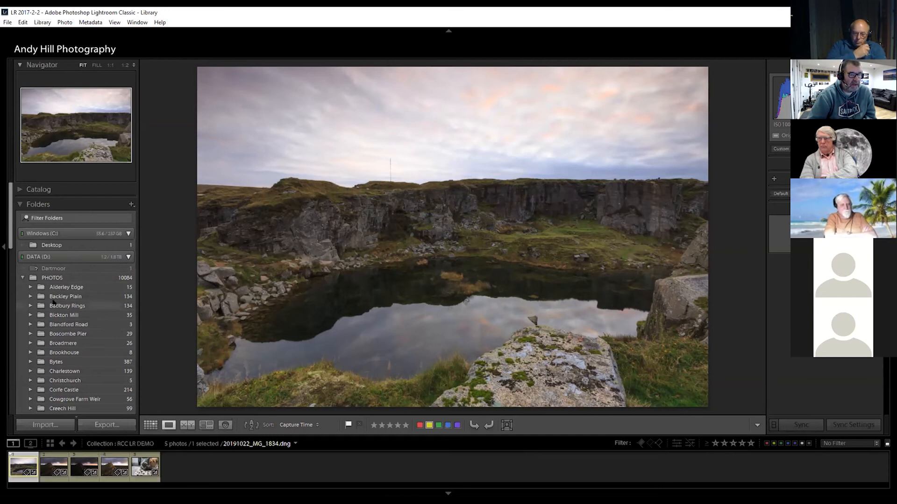
left_click(20, 204)
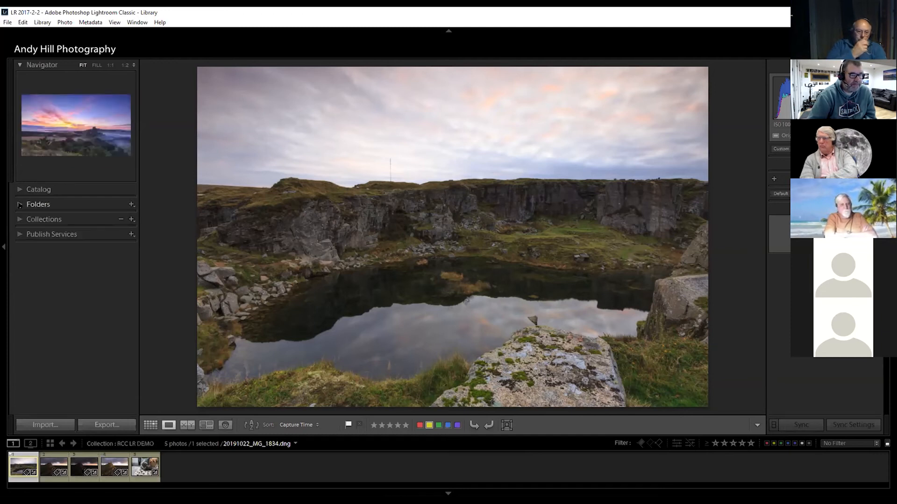
Expand Collections, return to the thumbnail grid, and review the options for creating collections, smart collections and collection sets
left_click(19, 219)
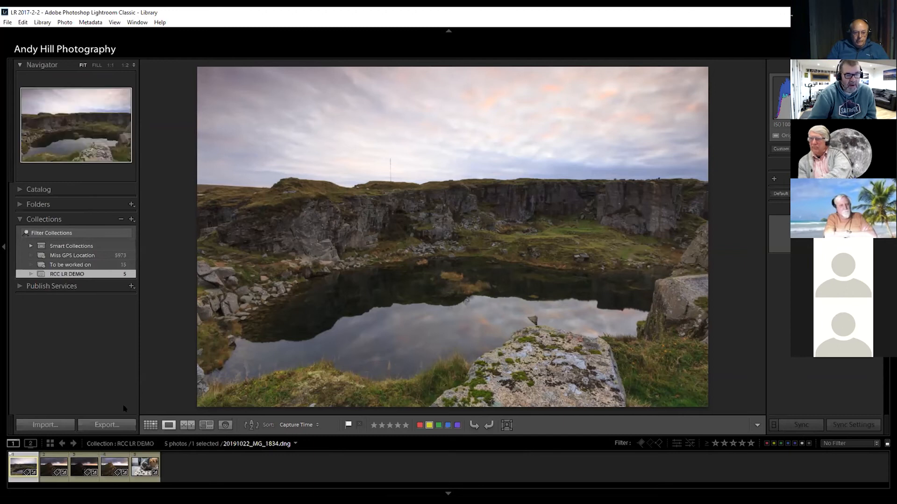
left_click(150, 425)
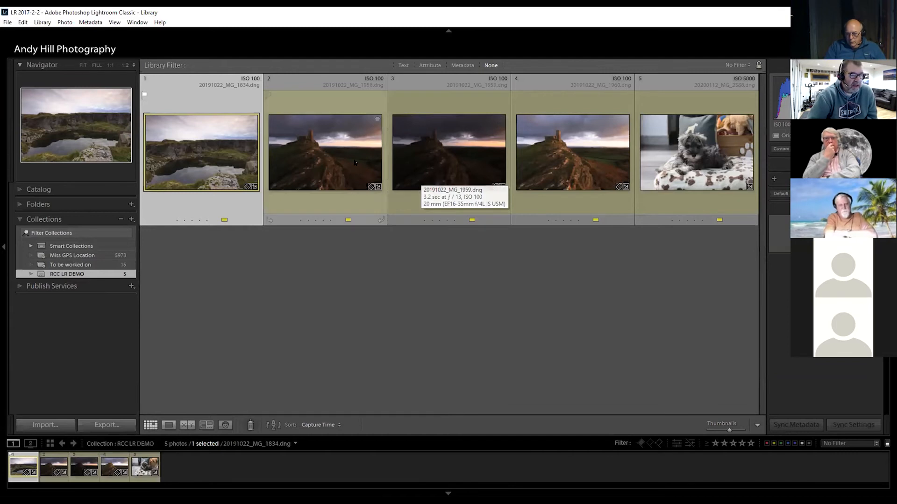
left_click(132, 220)
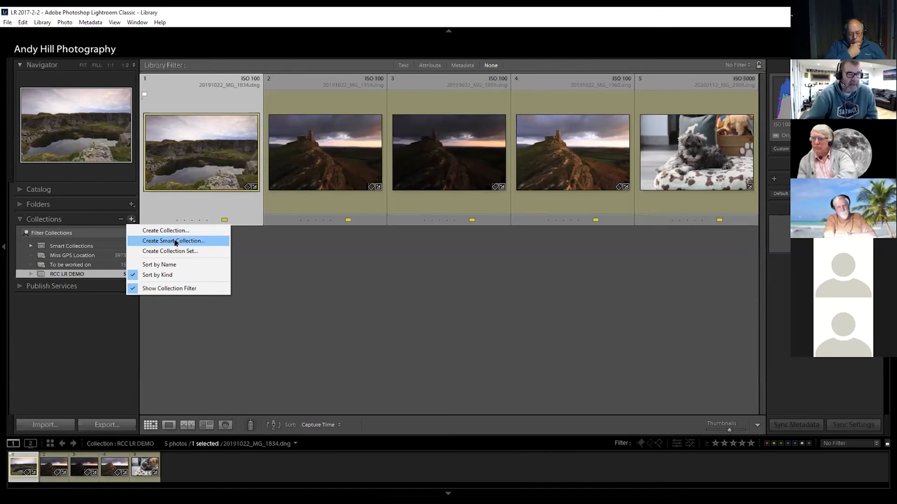
left_click(99, 327)
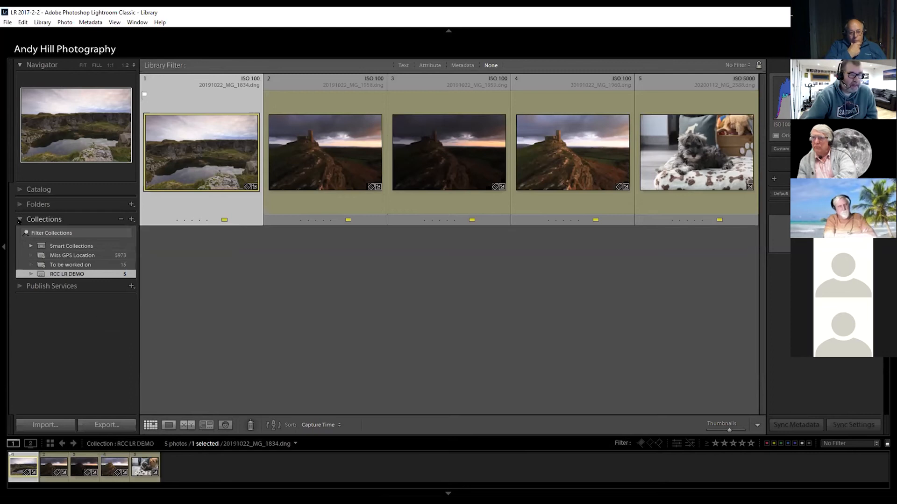
Collapse Collections, expand Folders, and review the commands available for the Cowgrove Farm Weir folder without choosing one
left_click(20, 220)
left_click(20, 219)
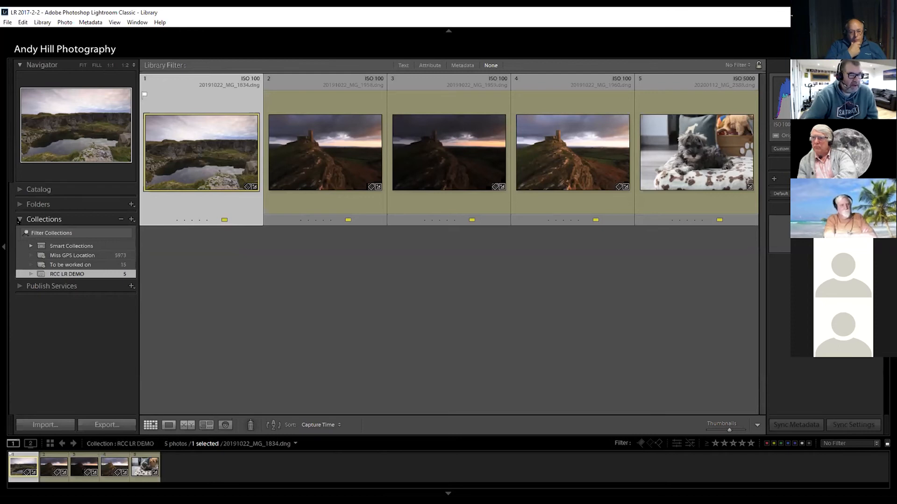
left_click(18, 220)
left_click(19, 204)
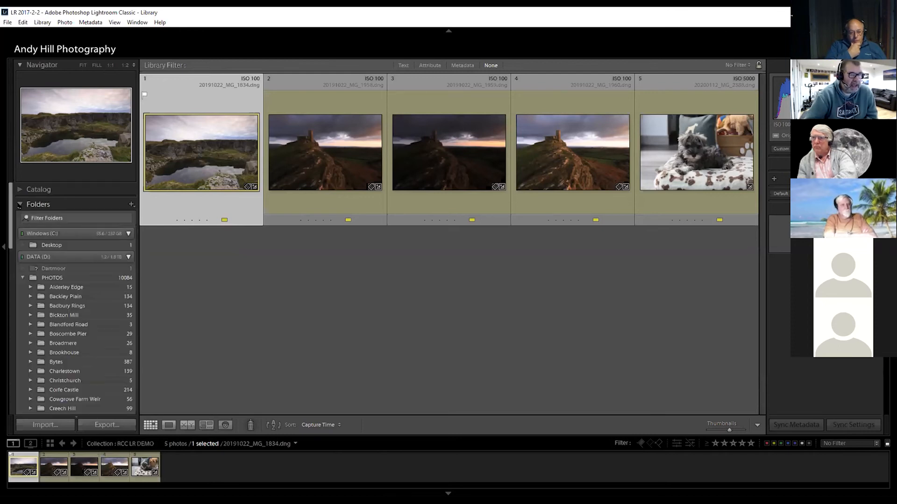
scroll(70, 283, "down", 3)
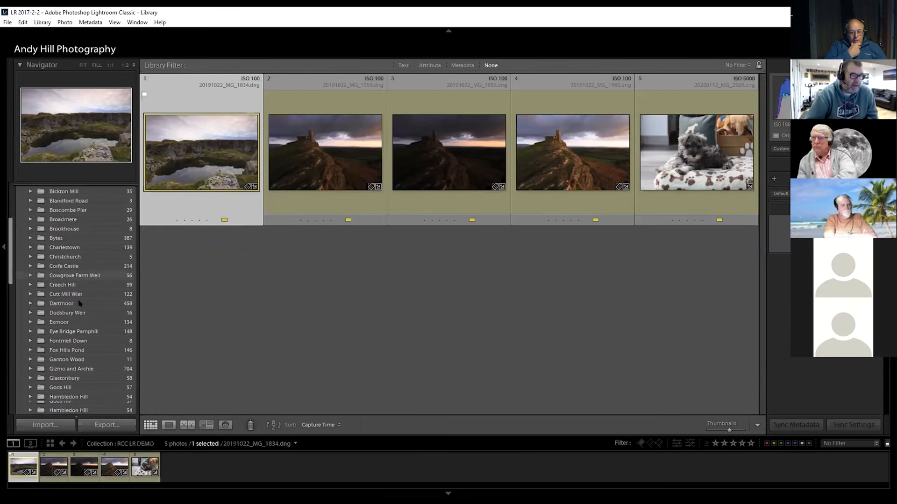
right_click(68, 276)
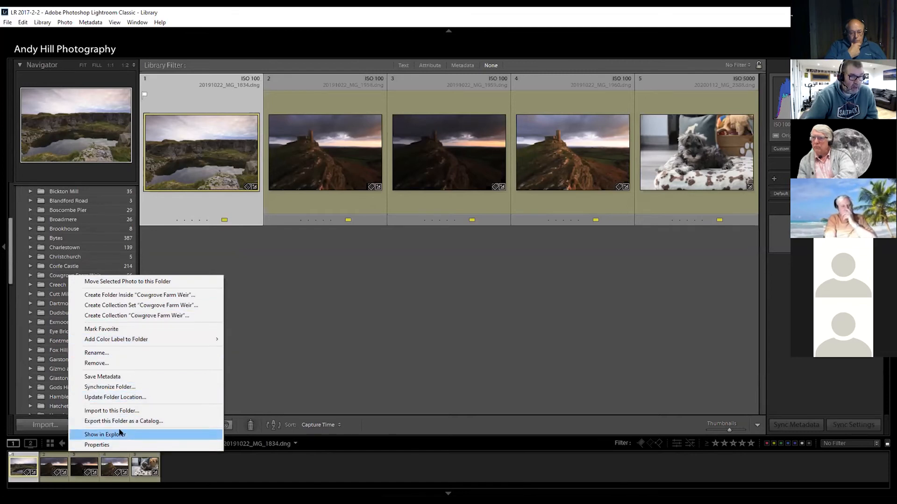
left_click(338, 347)
Open the photo import, show the photos on the EOS_DIGITAL device, and cancel the import
left_click(42, 424)
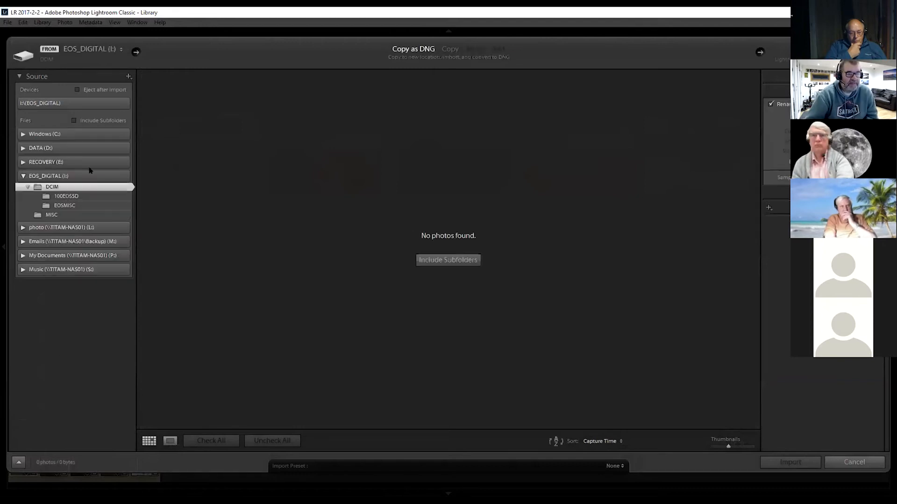
left_click(67, 106)
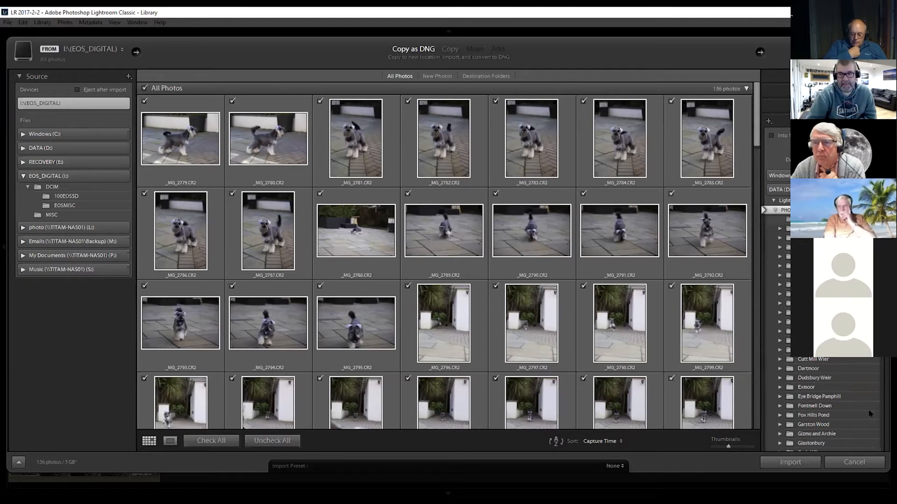
left_click(861, 462)
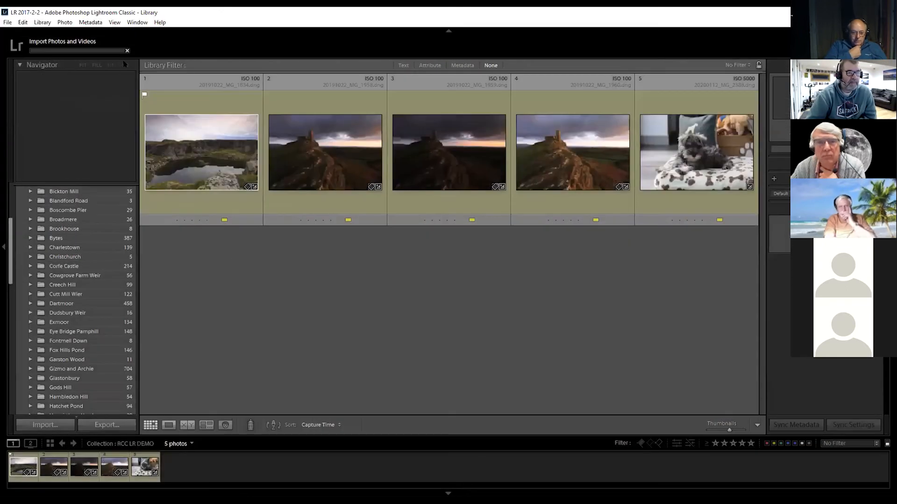
Collapse the Navigator and Folders sections
left_click(70, 65)
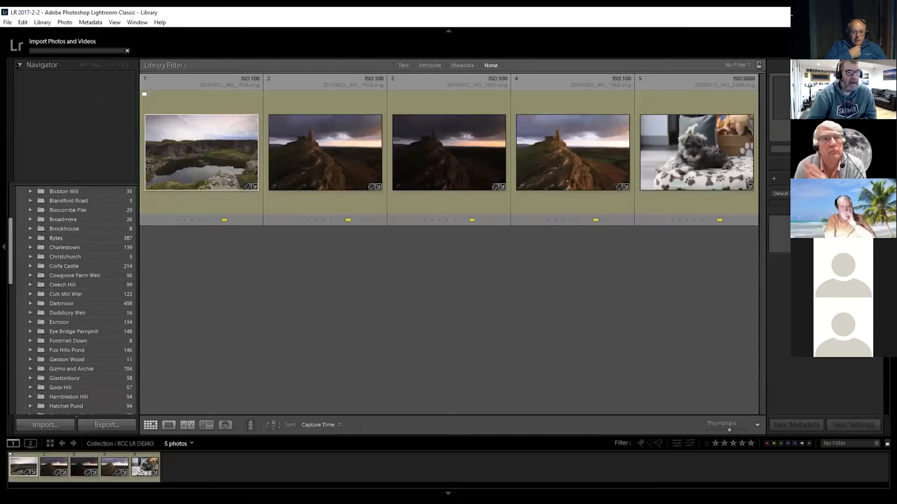
scroll(92, 316, "up", 5)
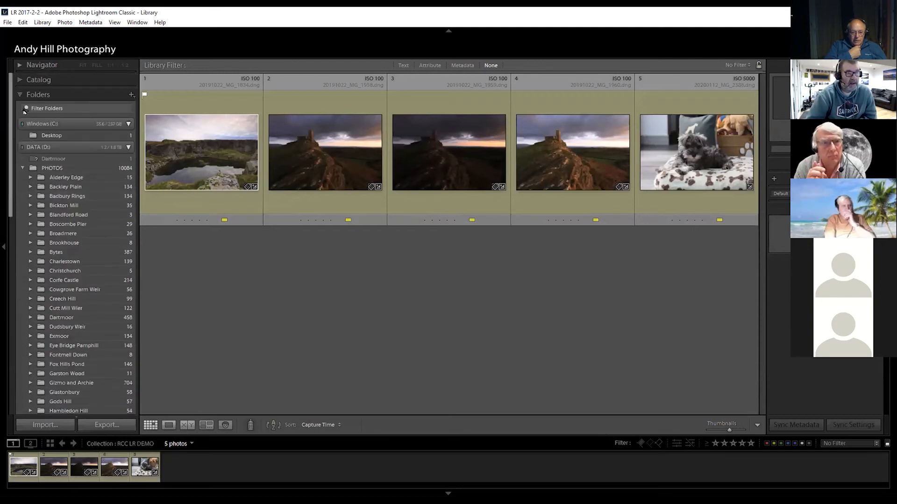
left_click(20, 95)
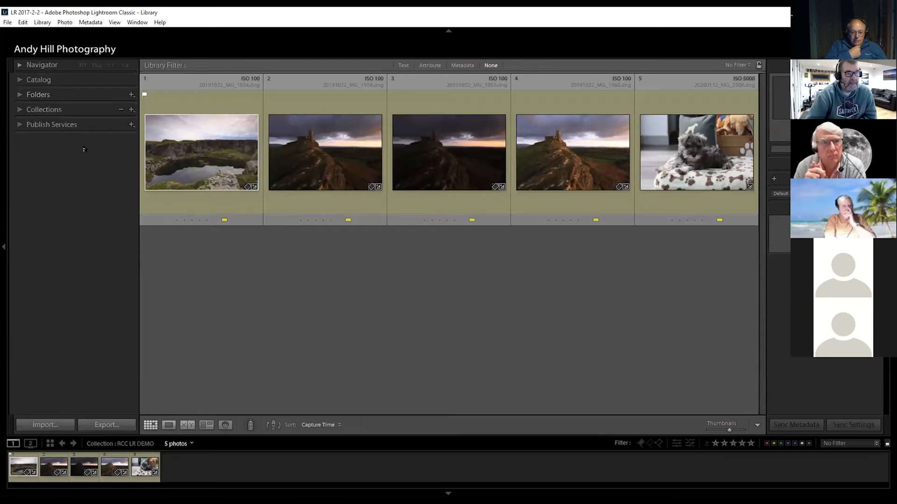
Expand Publish Services and its Flickr service, and view the published Sunsets and Sunrises collections
left_click(19, 124)
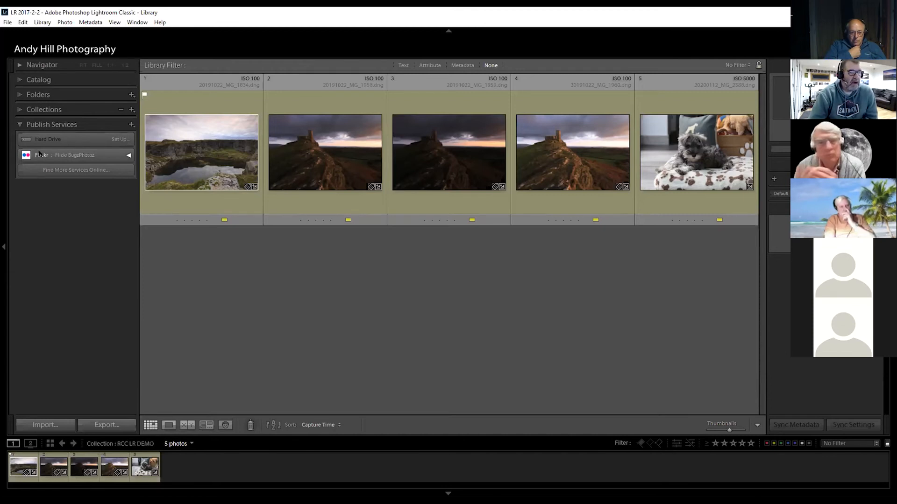
left_click(129, 155)
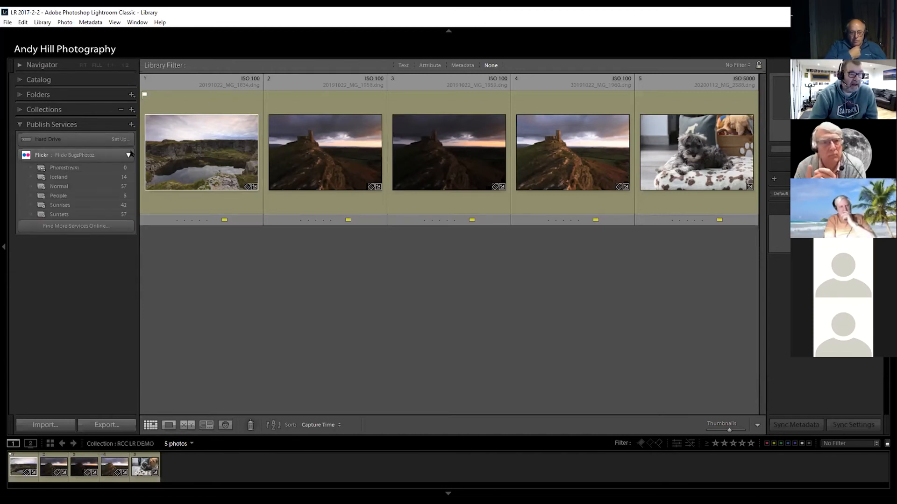
left_click(62, 214)
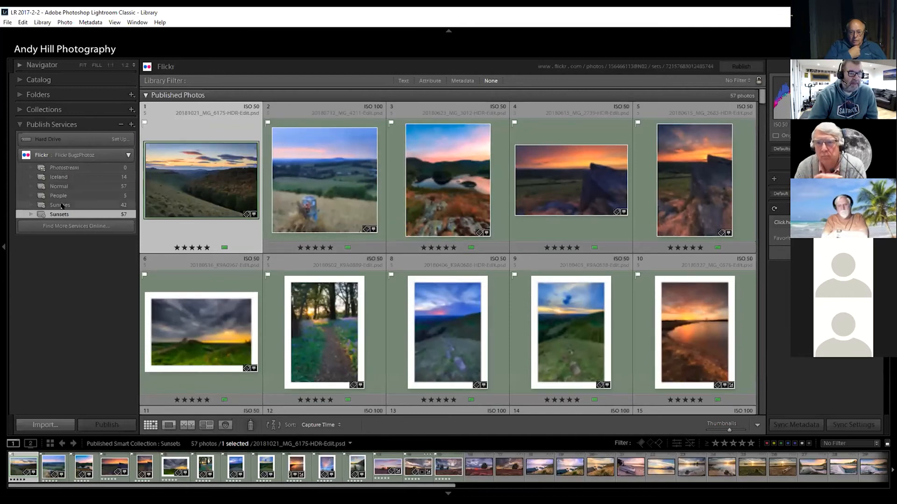
left_click(61, 206)
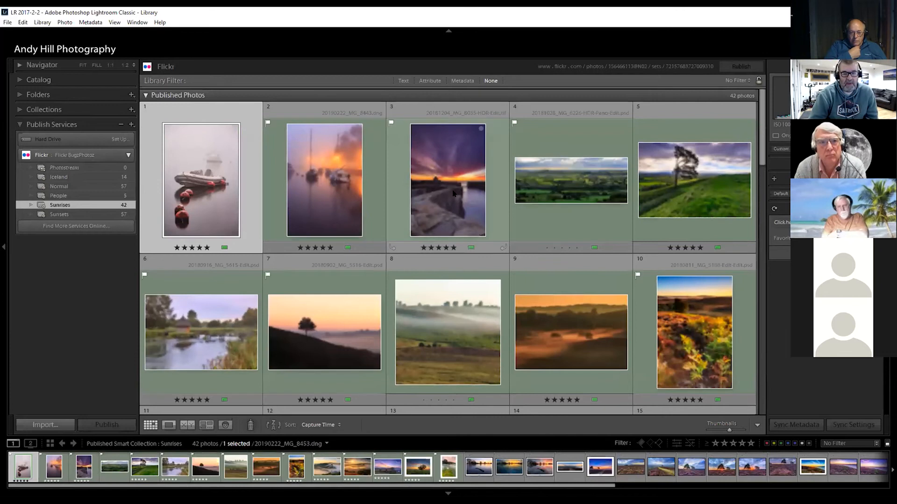
View the Iceland published collection and look through several of its photos, including the aurora, waterfall and group shots
left_click(69, 177)
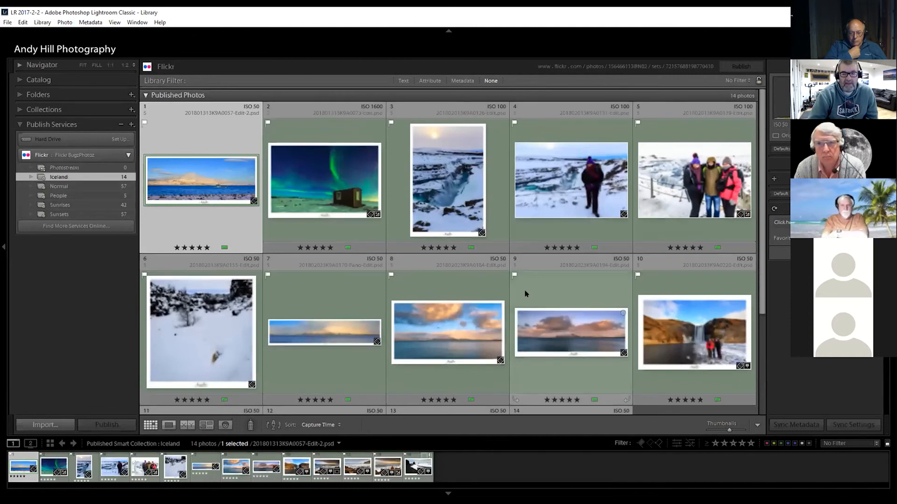
scroll(525, 294, "down", 3)
scroll(526, 295, "up", 3)
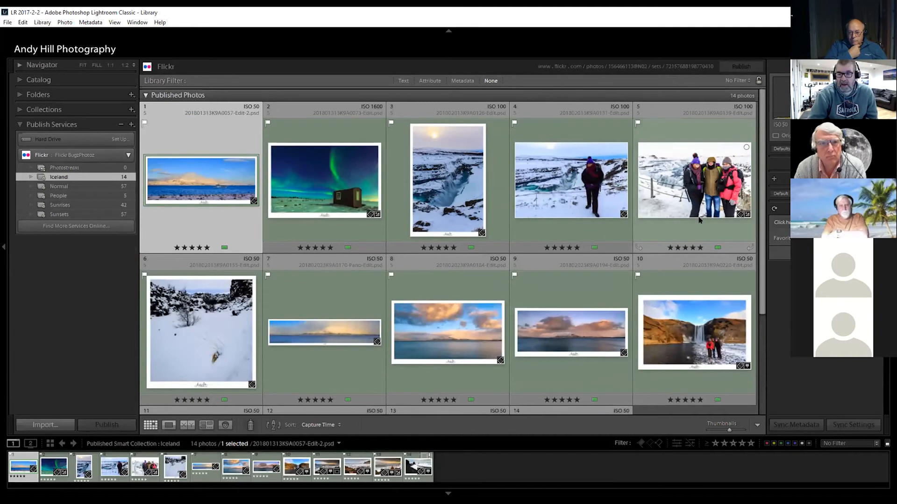
left_click(322, 196)
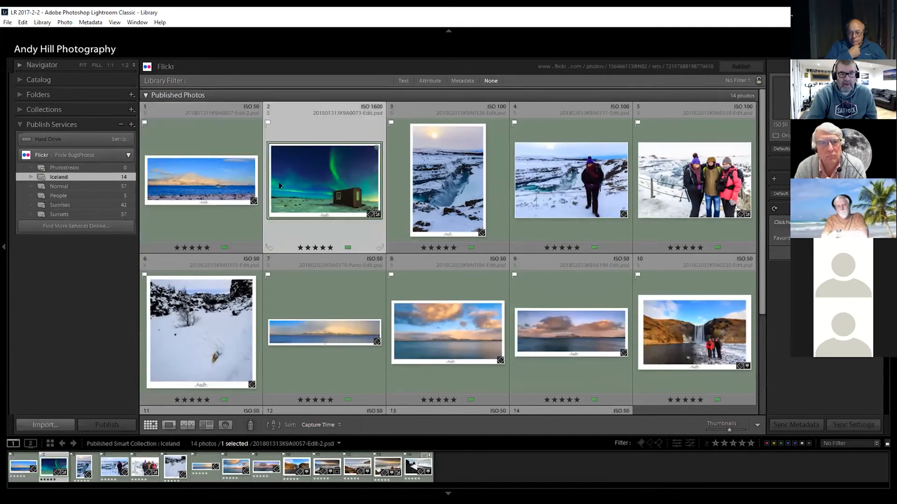
left_click(717, 320)
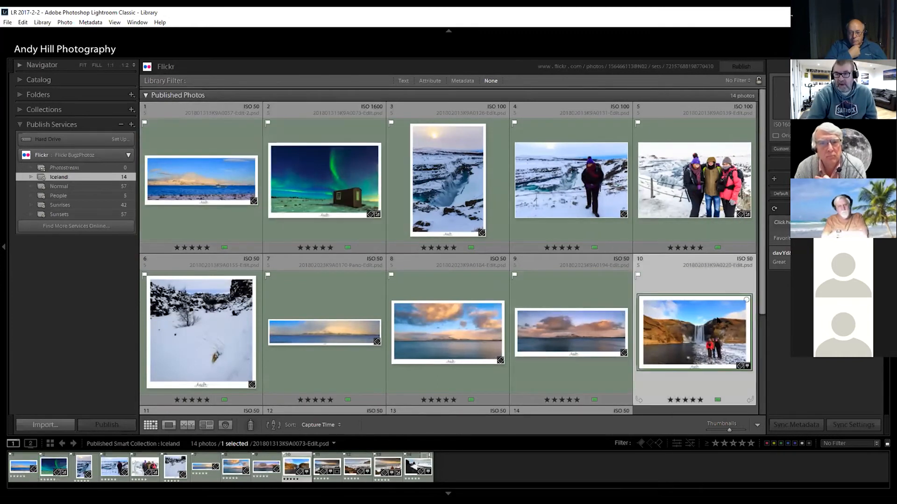
left_click(698, 182)
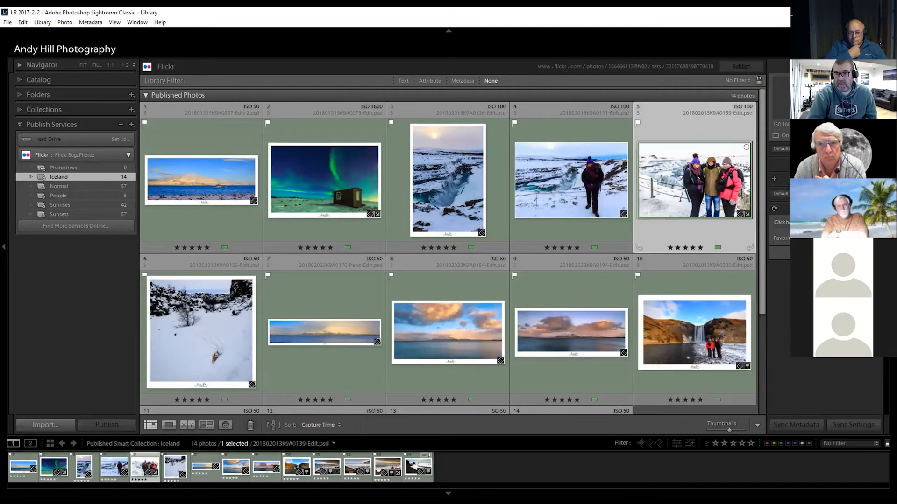
left_click(602, 171)
scroll(559, 236, "down", 3)
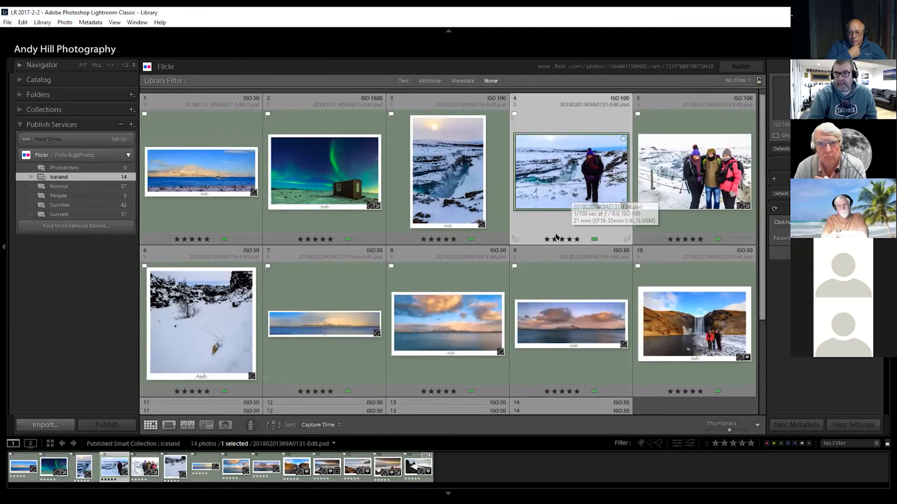
left_click(534, 348)
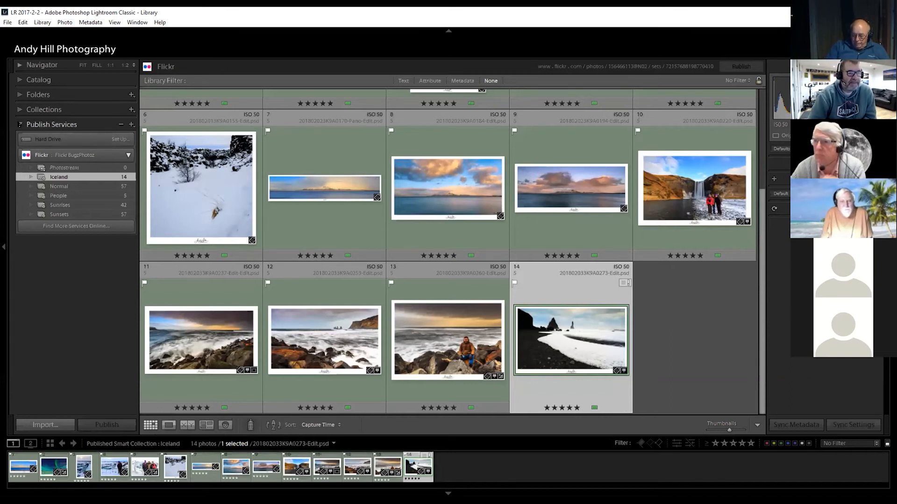
Collapse Publish Services, expand Collections, and open the RCC LR DEMO collection
left_click(19, 124)
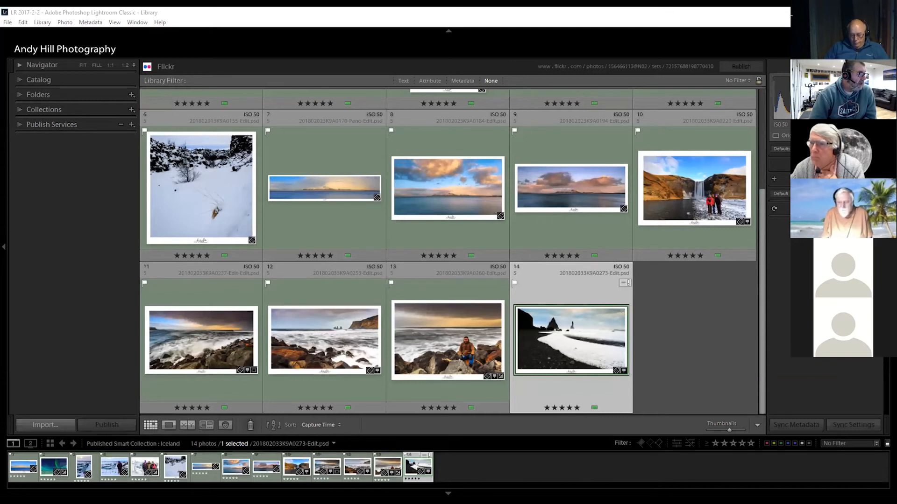
left_click(19, 110)
left_click(70, 164)
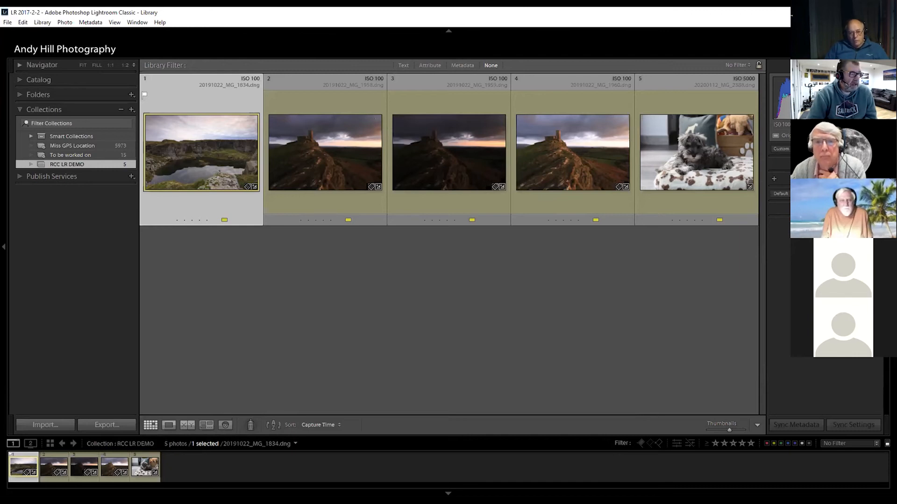
Open the collection in the Develop module, preview two of the hilltop tower photos, and return to the quarry lake photo
key("d")
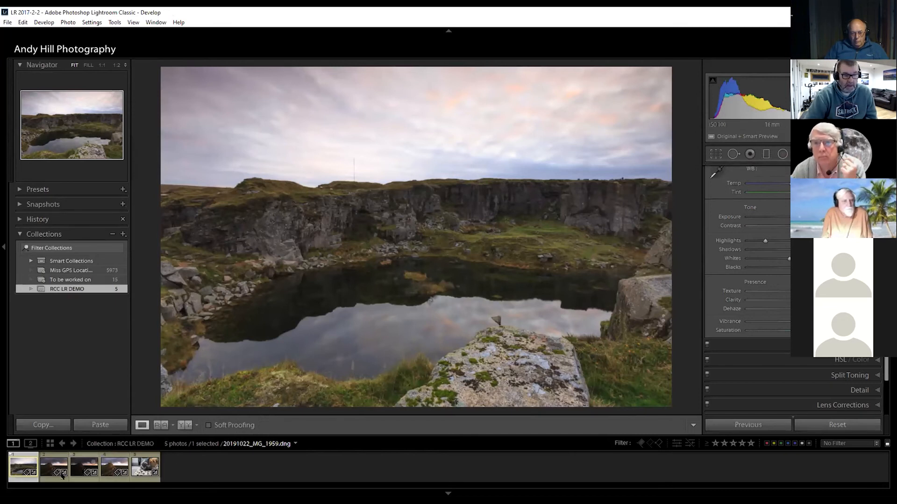
left_click(54, 467)
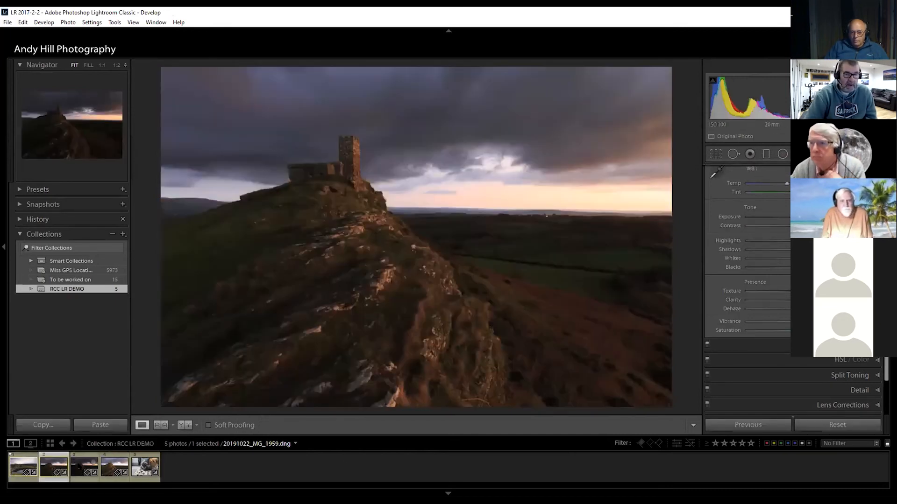
left_click(85, 467)
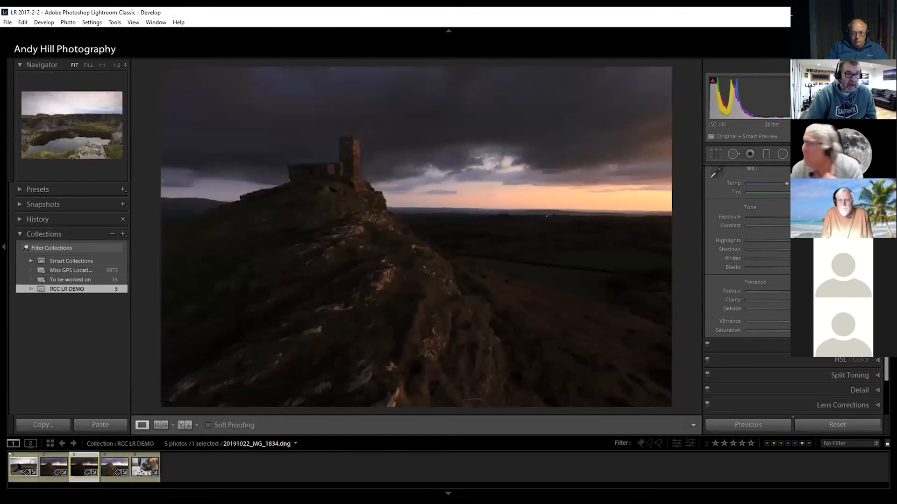
left_click(19, 466)
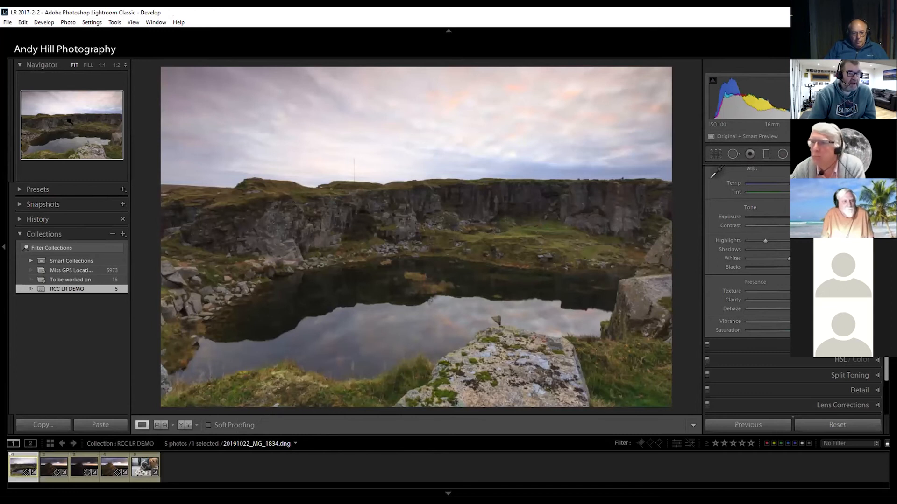
Expand Presets to view the preset groups, and collapse the section
left_click(19, 190)
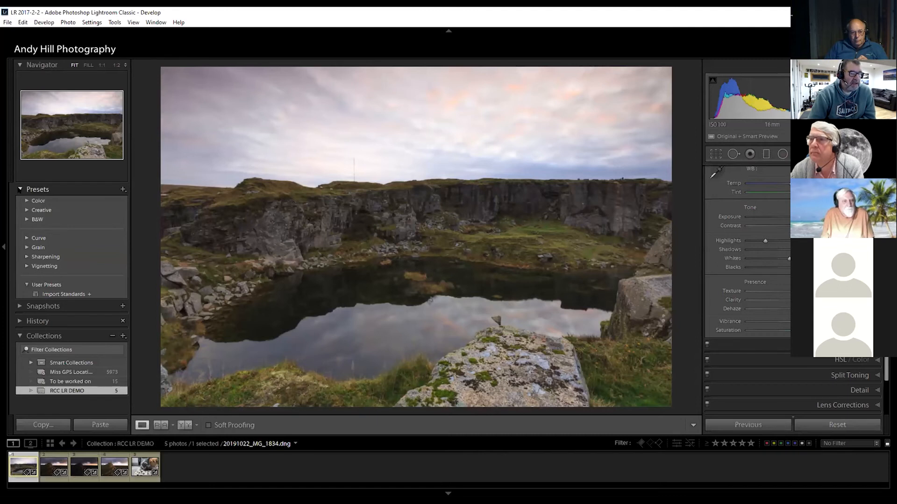
left_click(20, 189)
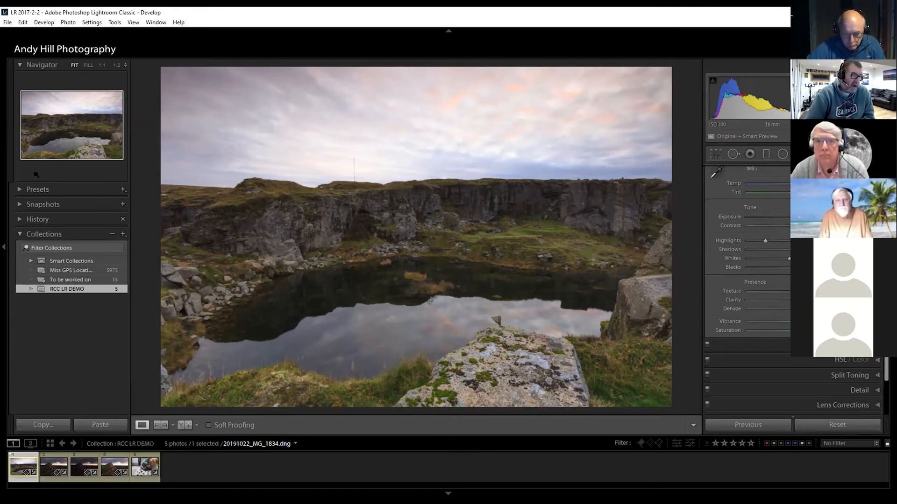
Expand Snapshots, view the new snapshot dialog for the lake photo, and cancel it
left_click(19, 204)
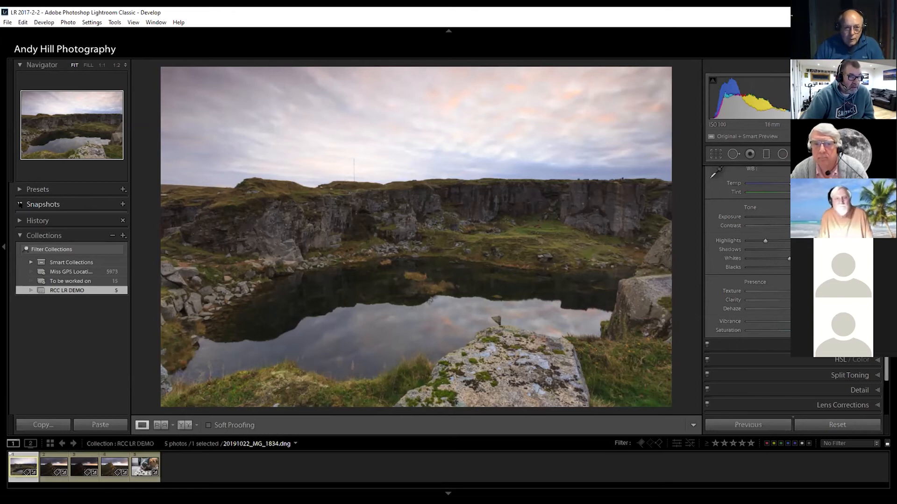
left_click(19, 205)
left_click(19, 204)
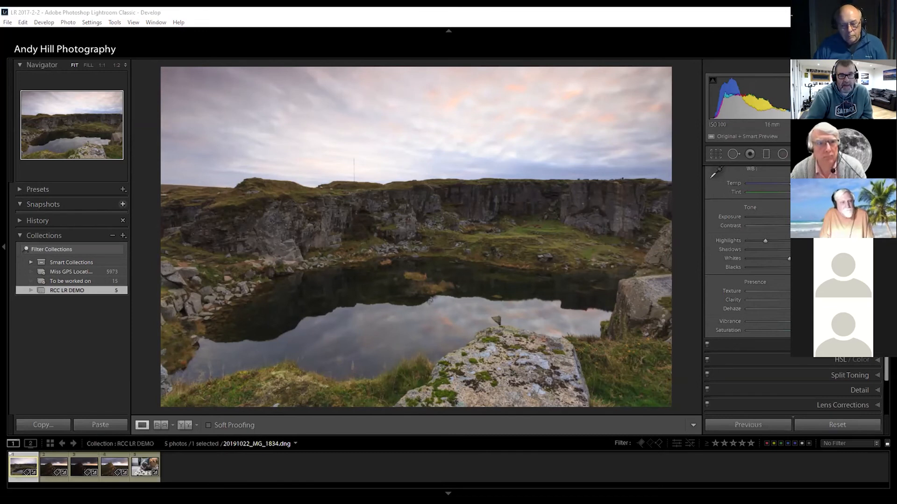
left_click(123, 204)
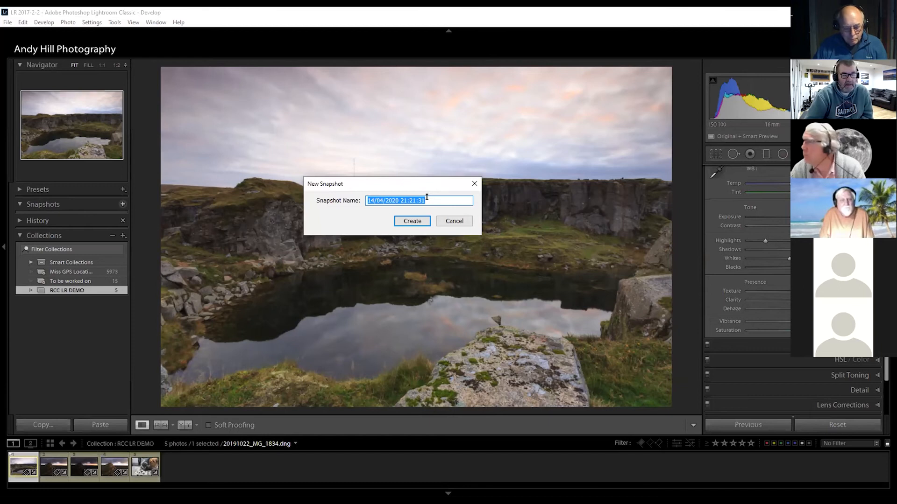
left_click(451, 222)
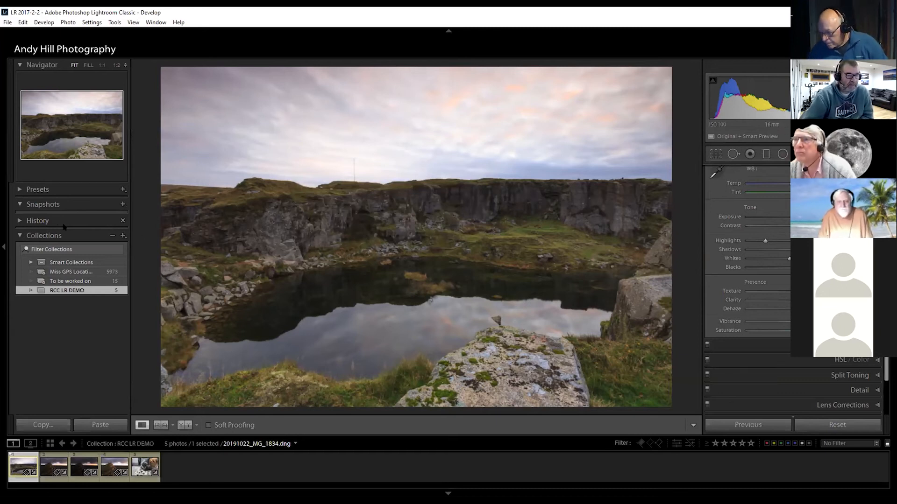
Expand History, review the list of edits made to the lake photo, and collapse it
left_click(18, 222)
scroll(89, 261, "down", 5)
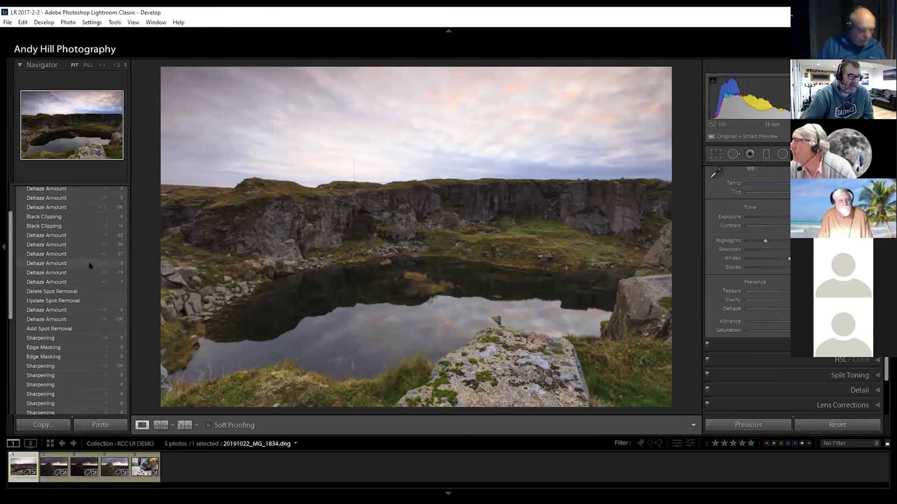
scroll(91, 266, "up", 5)
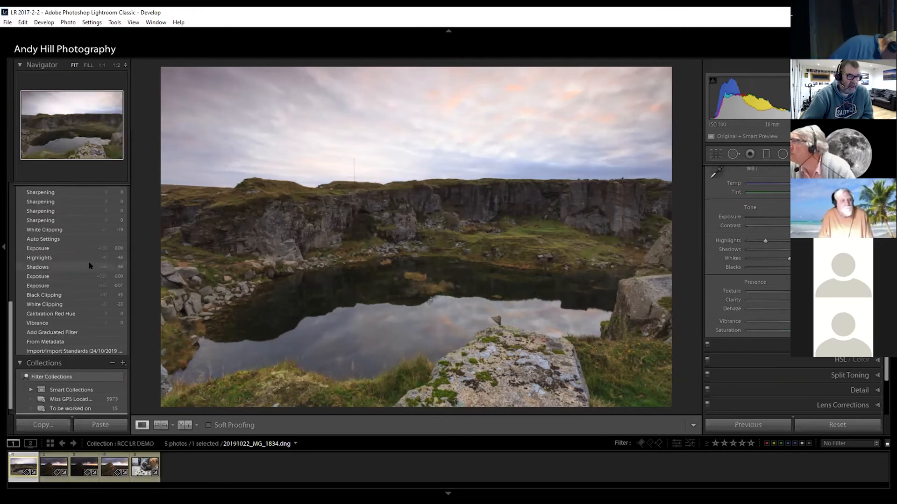
scroll(91, 266, "up", 3)
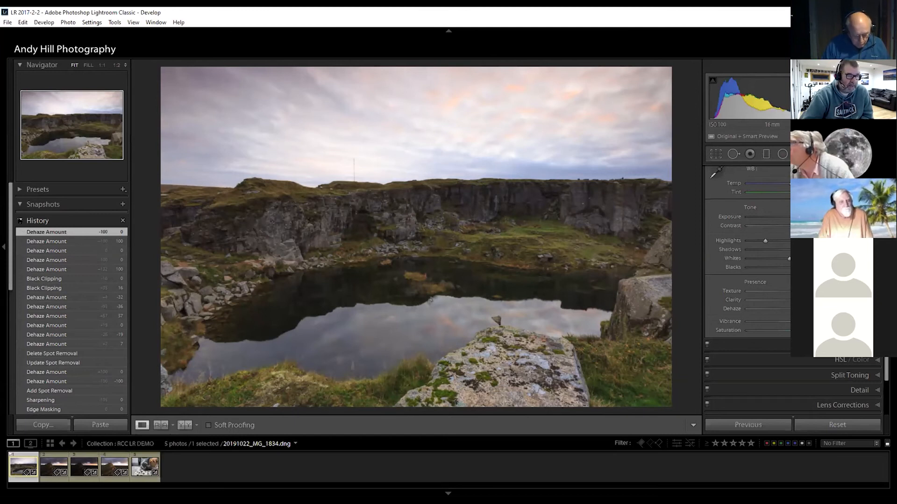
left_click(20, 220)
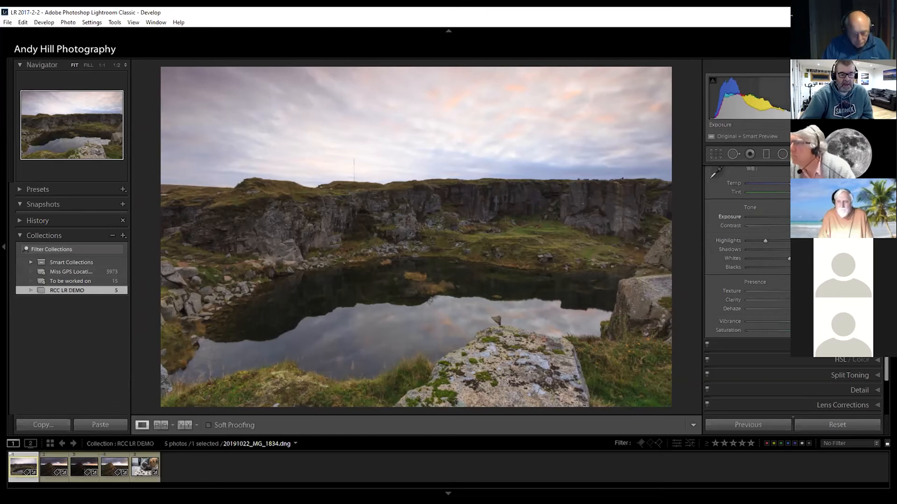
Collapse the Basic adjustments and view the display options for the adjustment sections without choosing one
scroll(747, 280, "up", 2)
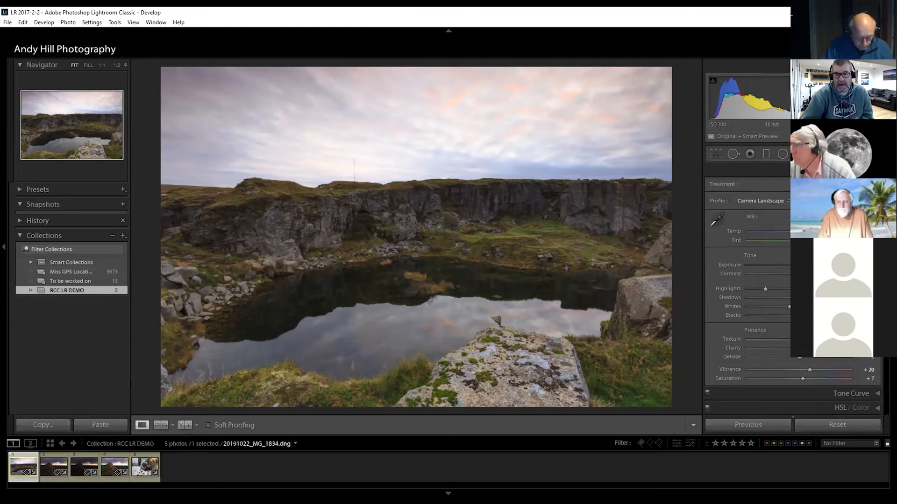
left_click(865, 170)
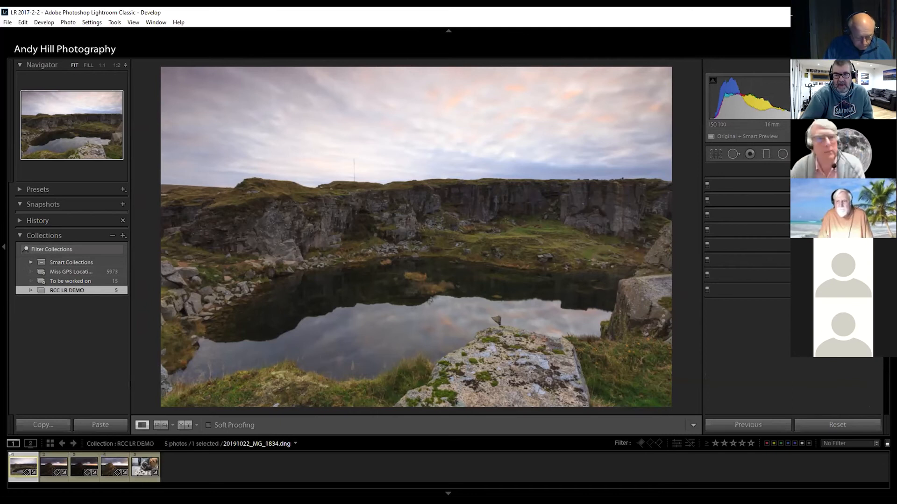
right_click(789, 311)
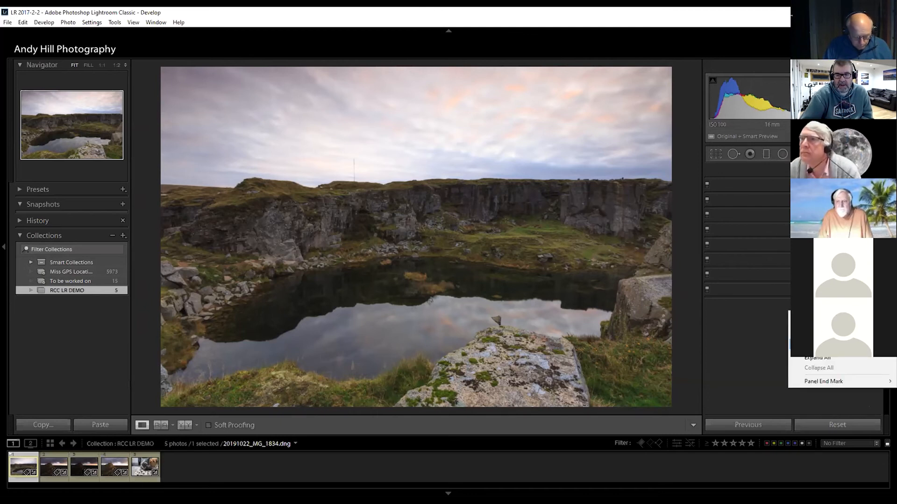
mouse_move(825, 382)
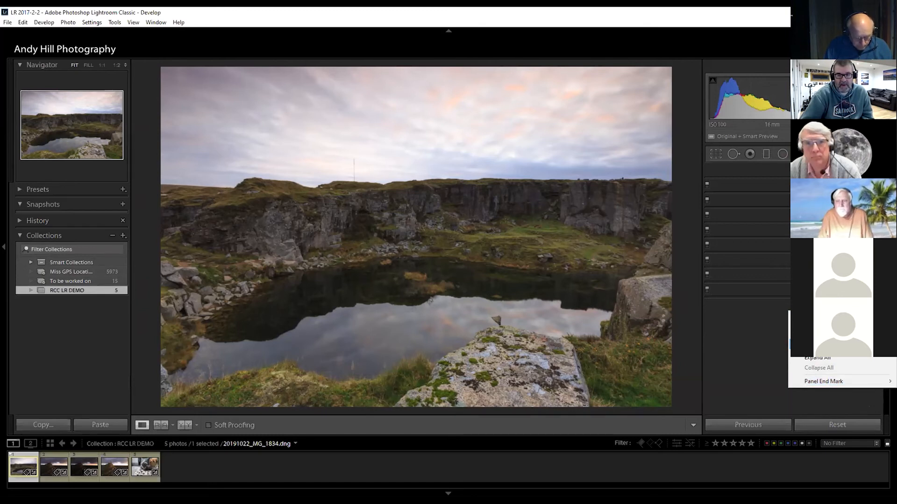
left_click(763, 340)
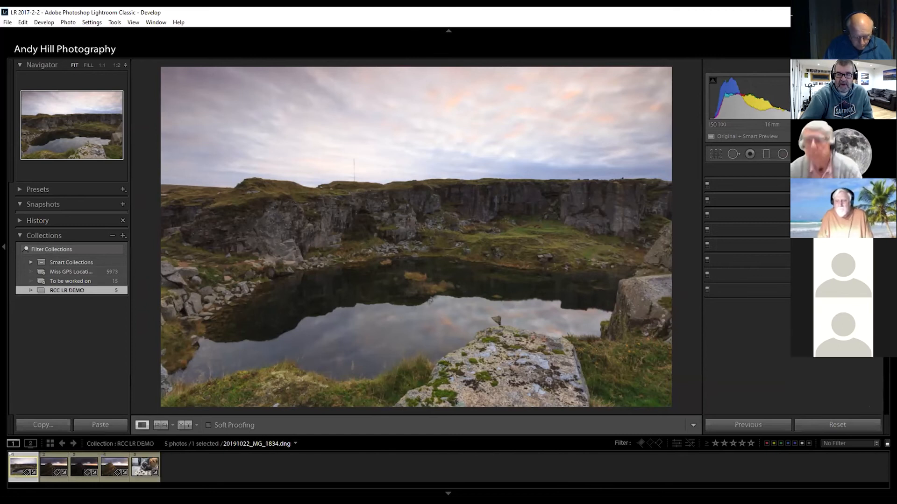
Expand Basic, Tone Curve, HSL / Color, Split Toning, Detail, Lens Corrections and Transform in turn to show their adjustments
left_click(877, 170)
left_click(876, 395)
left_click(877, 315)
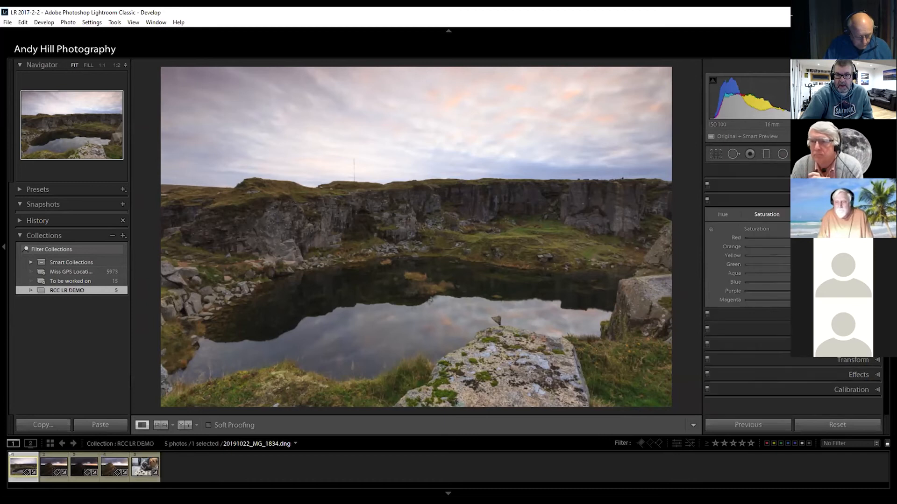
left_click(876, 314)
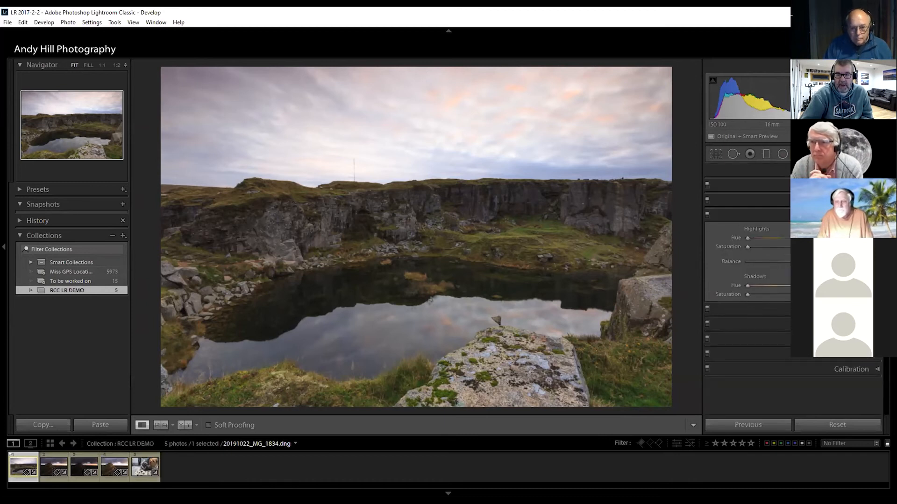
left_click(877, 308)
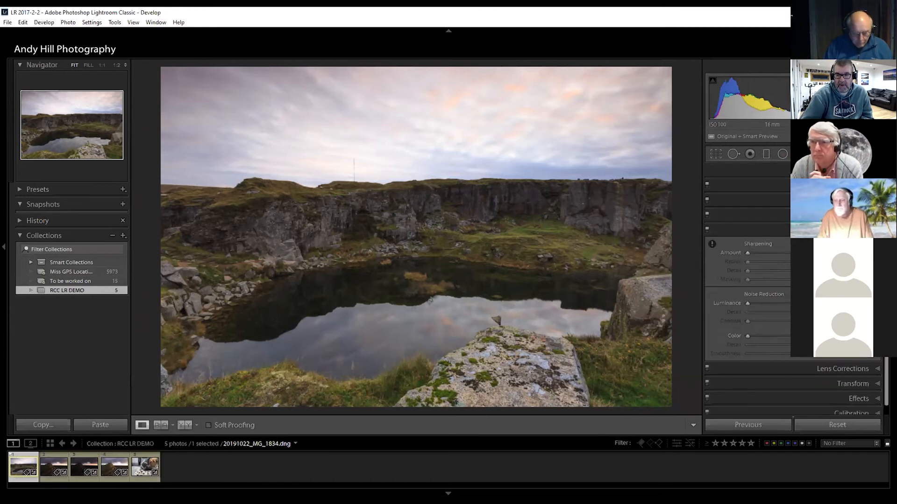
left_click(877, 369)
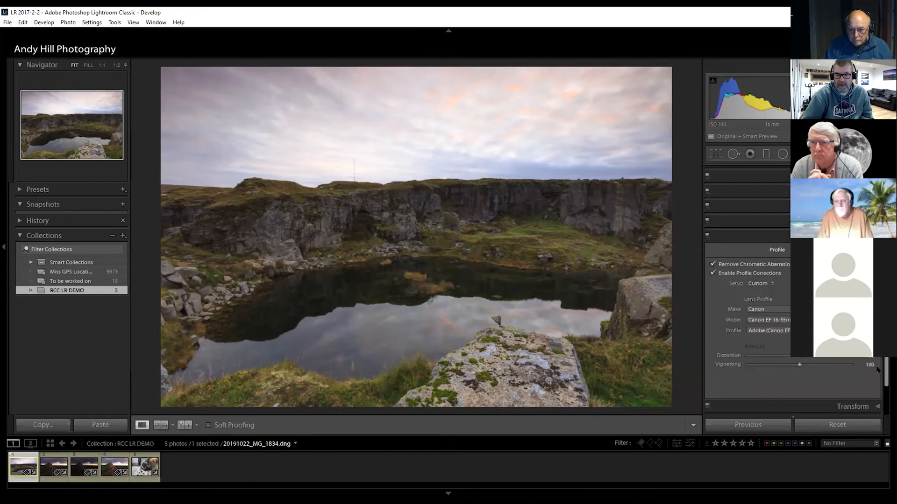
left_click(878, 406)
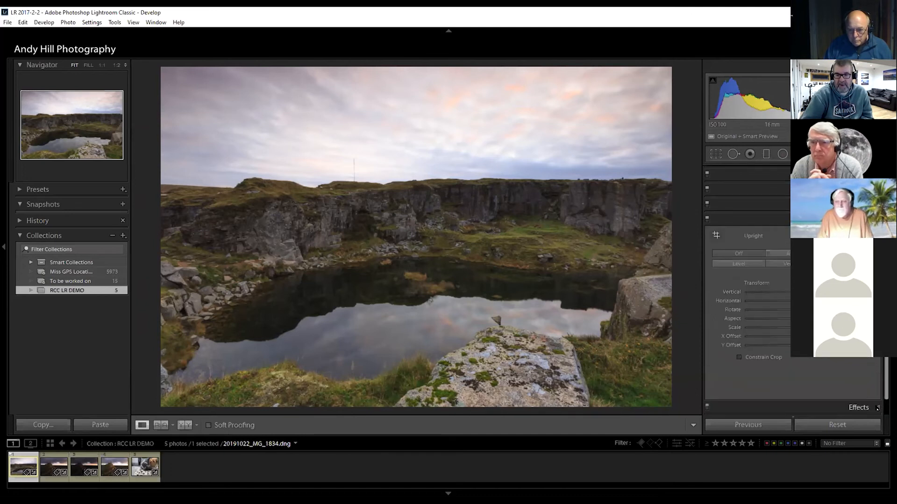
Expand the Effects and Calibration adjustment groups to review their settings, and collapse them again
left_click(878, 408)
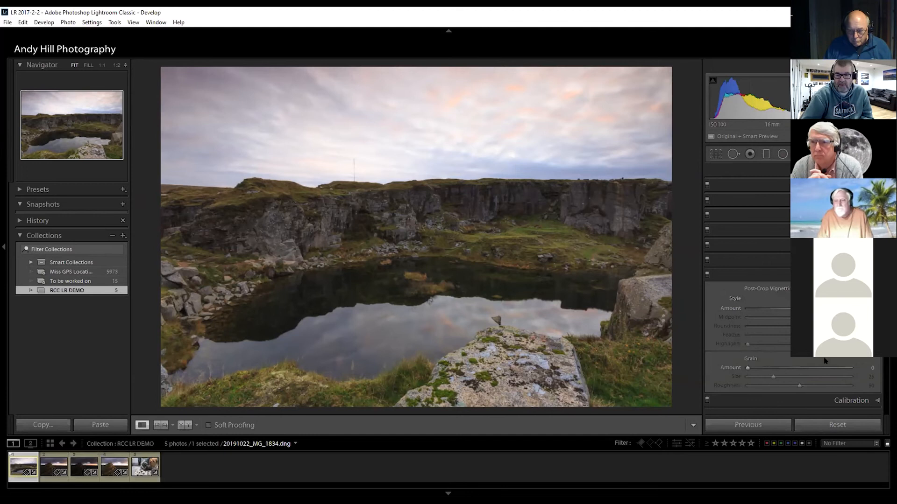
left_click(876, 400)
scroll(869, 383, "up", 2)
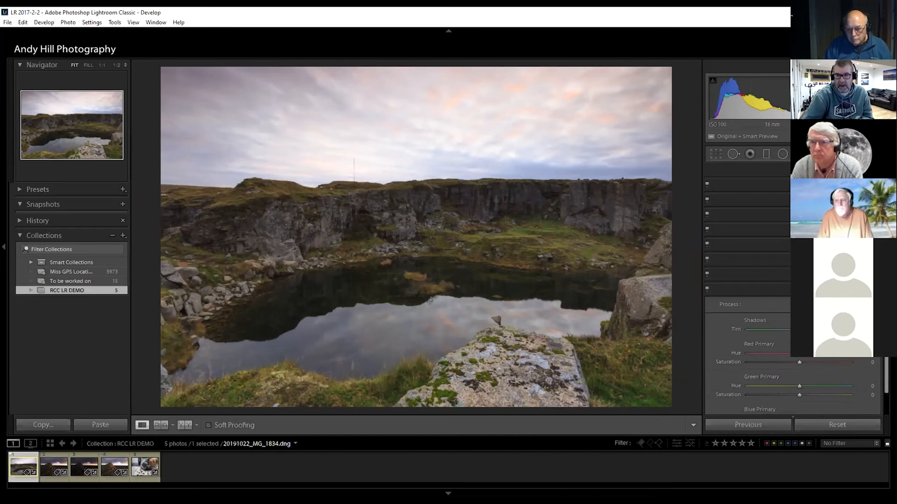
left_click(855, 289)
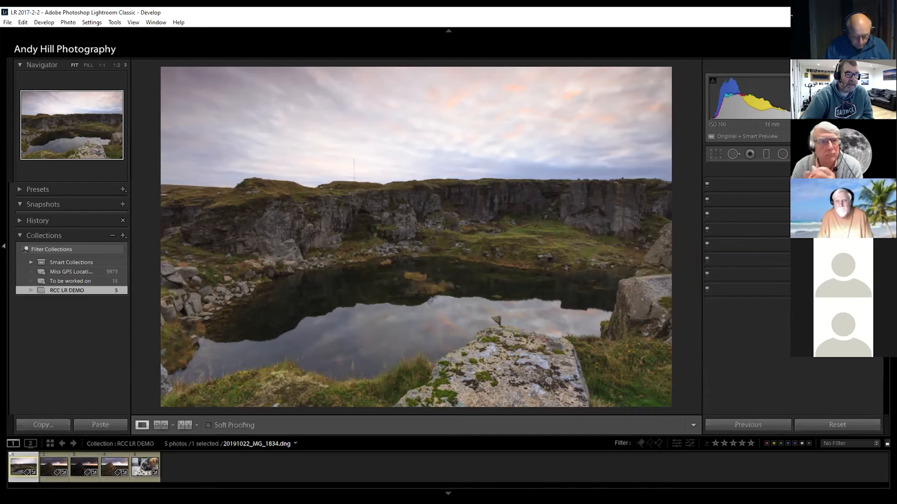
Hide the Navigator and Collections panel group and the Module Picker, and switch the filmstrip off and back on
key("F7")
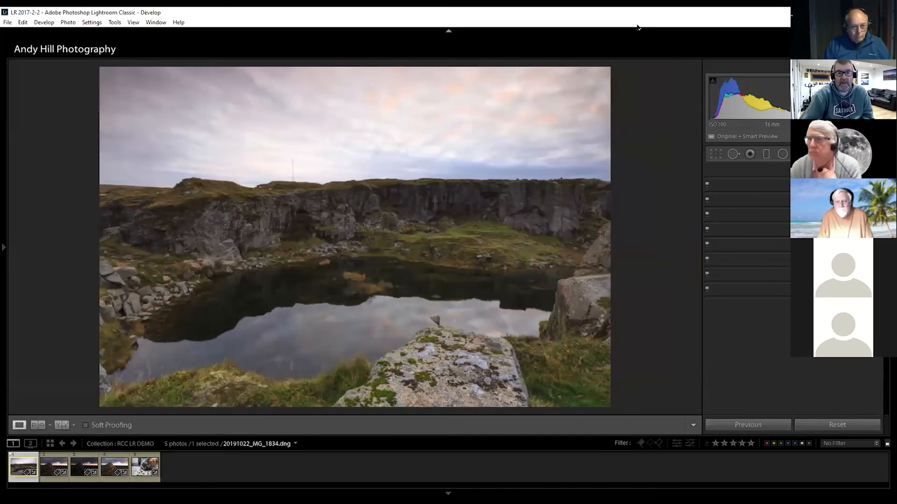
left_click(448, 30)
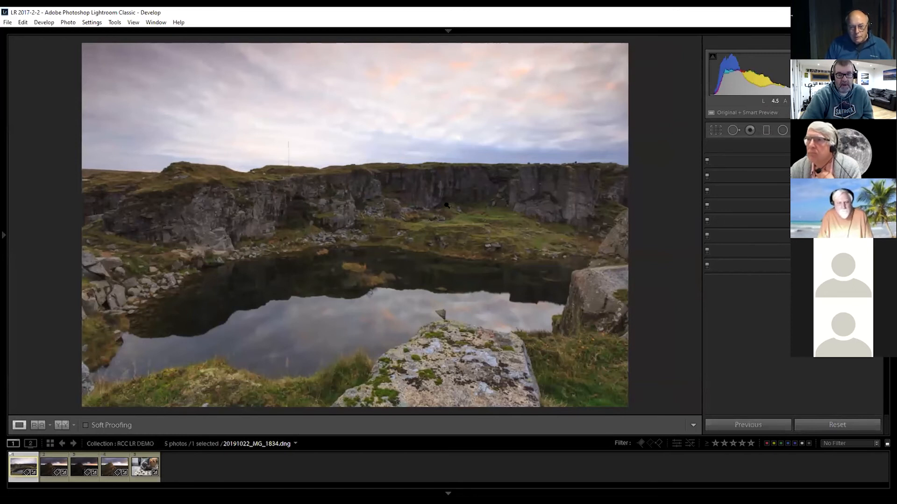
left_click(448, 493)
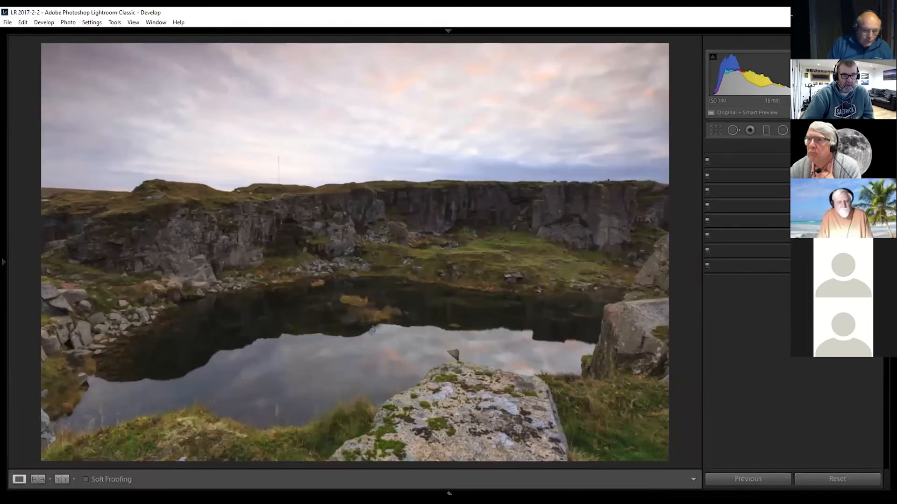
left_click(449, 493)
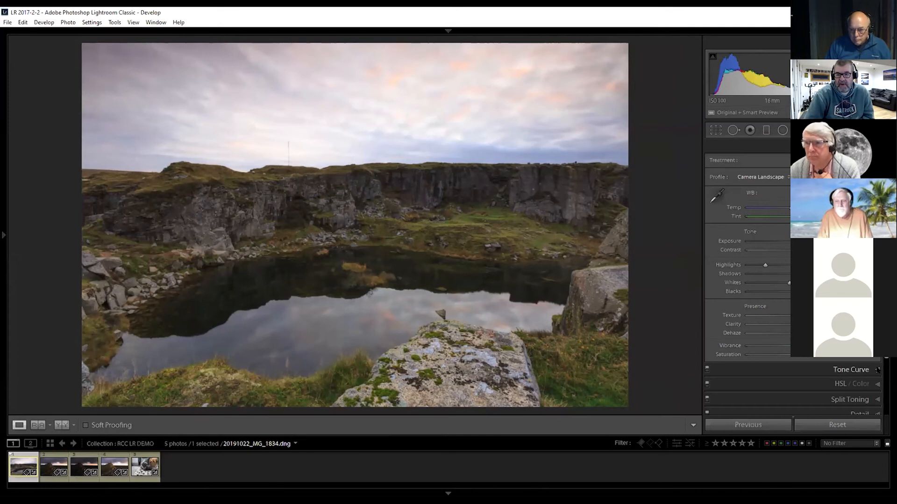
View the Tone Curve adjustments and return to the Basic adjustments
left_click(877, 369)
scroll(792, 278, "up", 1)
left_click(868, 145)
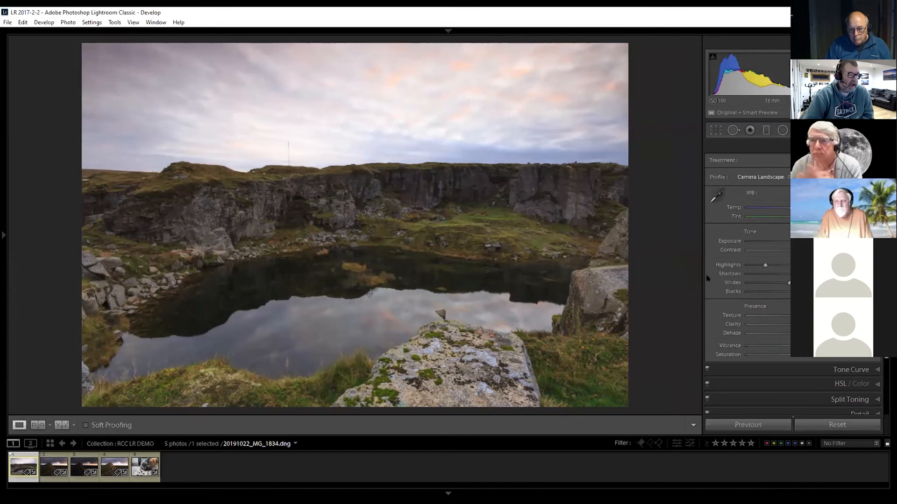
Reset the Highlights to their default and lower them again to bring back detail in the sky
double_click(728, 265)
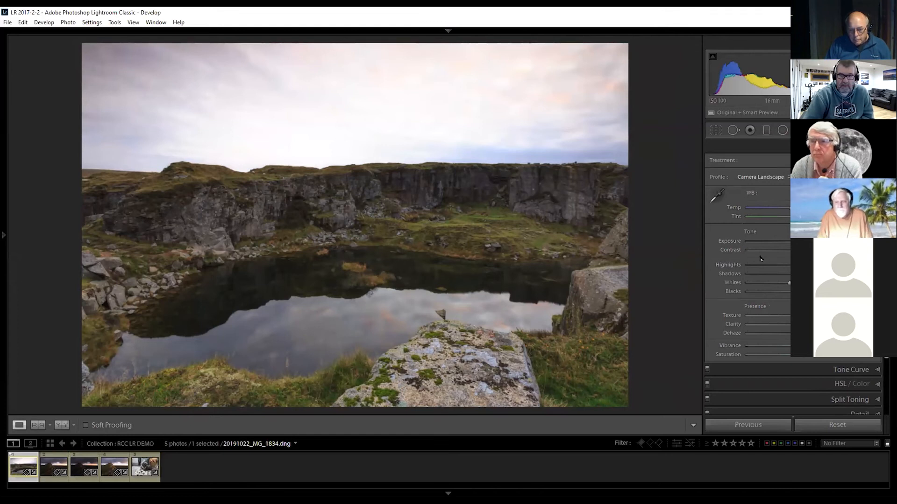
left_click_drag(804, 266, 821, 266)
left_click_drag(764, 260, 756, 265)
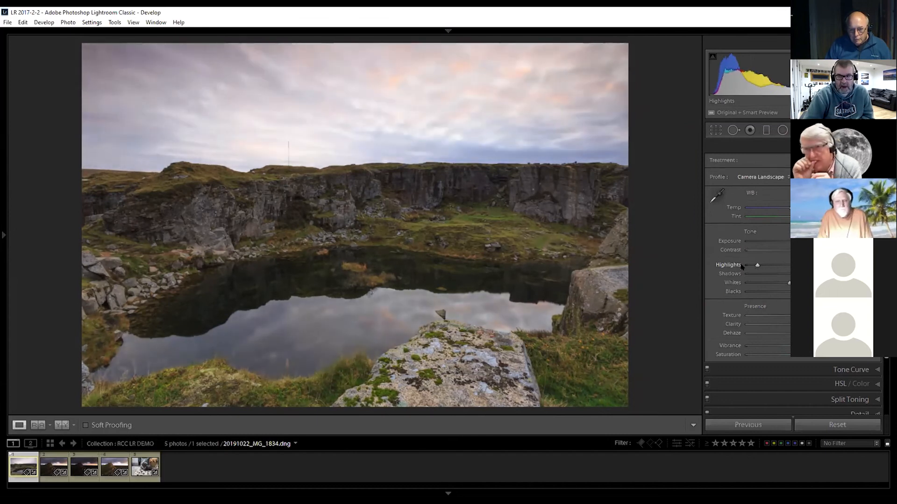
Try resetting the Highlights, Whites and Shadows to their defaults, and undo the resets
double_click(729, 265)
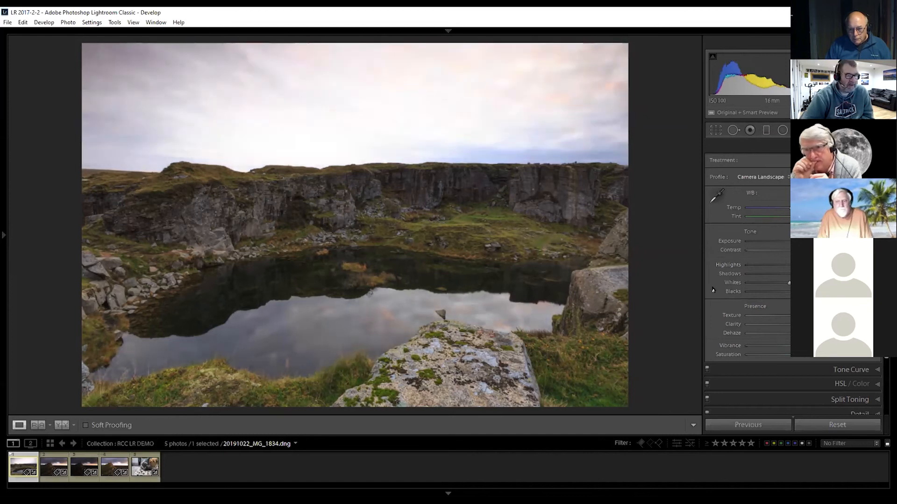
double_click(736, 284)
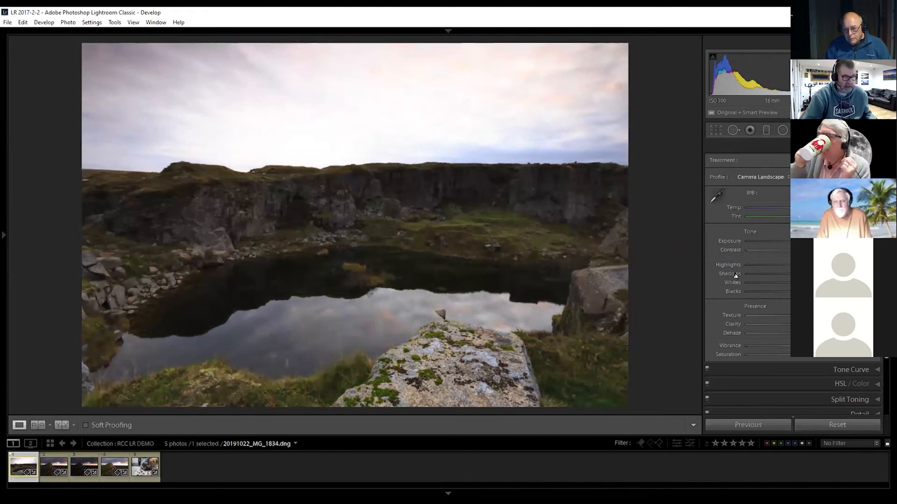
key("ctrl+z")
key("ctrl+z")
key("ctrl+z")
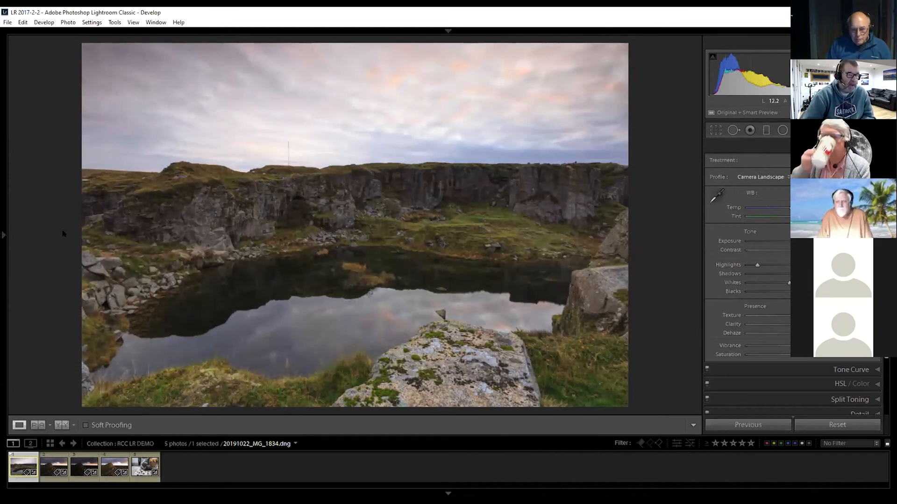
Show the panel group with Navigator, History and Collections, and hide it again
left_click(5, 236)
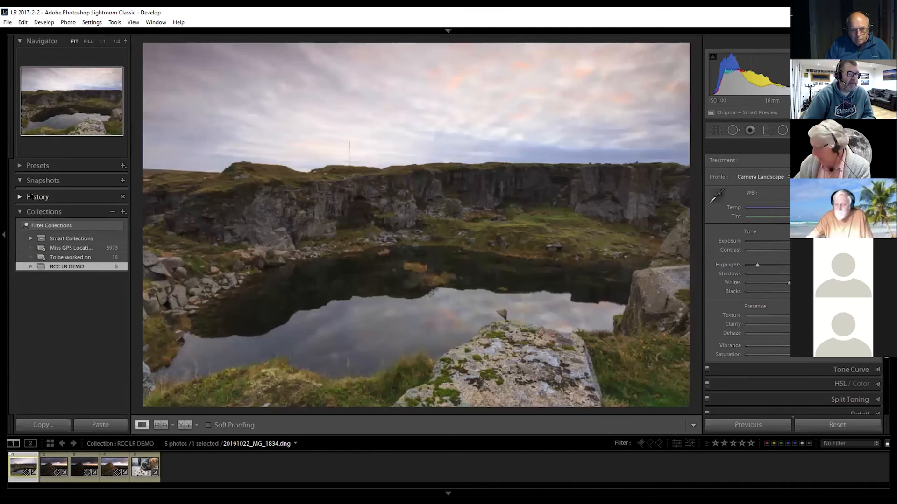
left_click(3, 236)
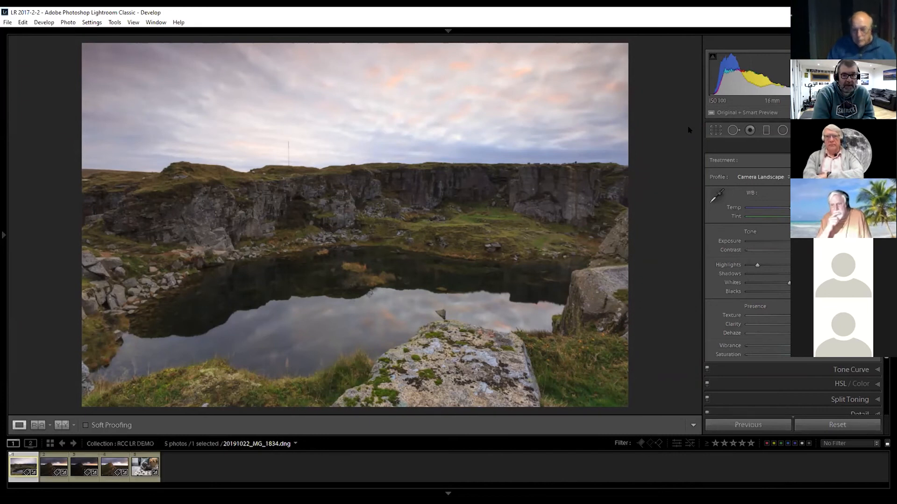
View the photo with the interface dimmed and fully blacked out, and restore the normal lighting
key("l")
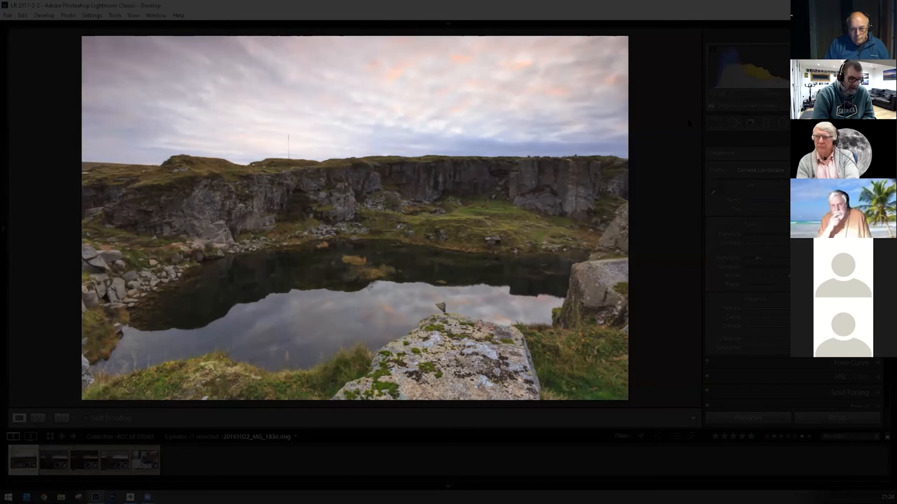
key("l")
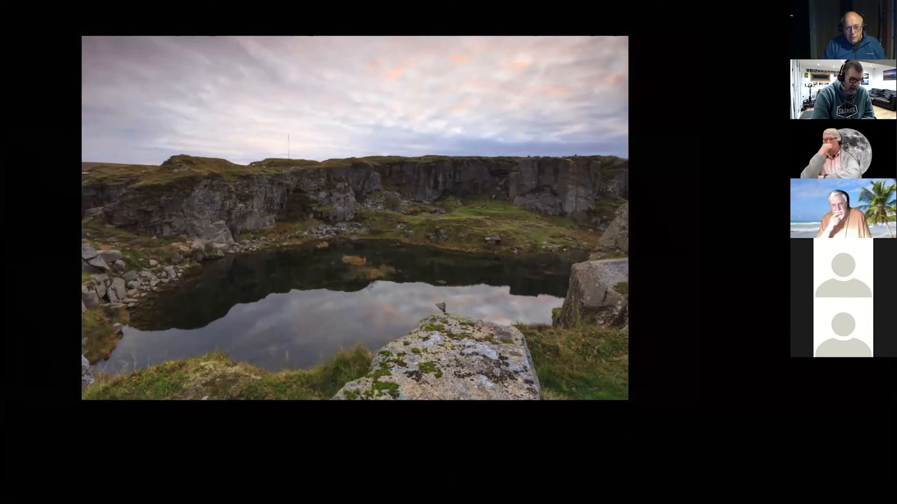
key("l")
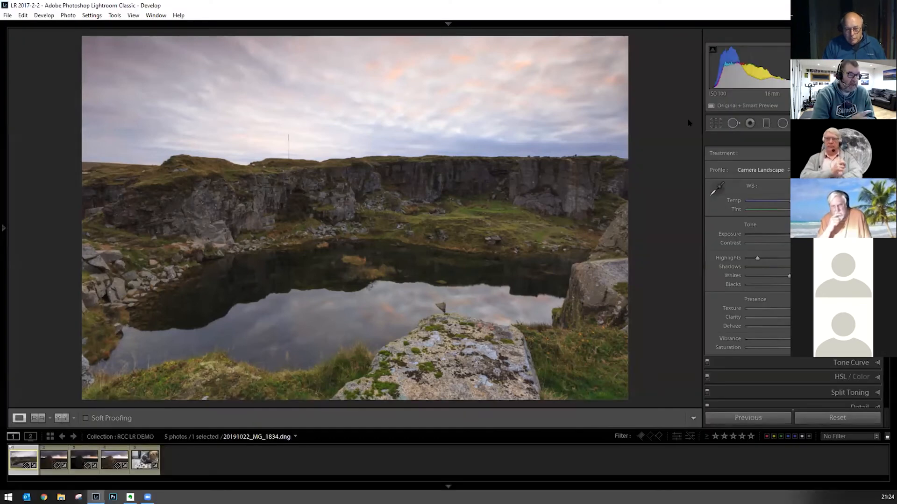
Try Medium Gray and White as the background colour around the photo, ending on Medium Gray
right_click(654, 104)
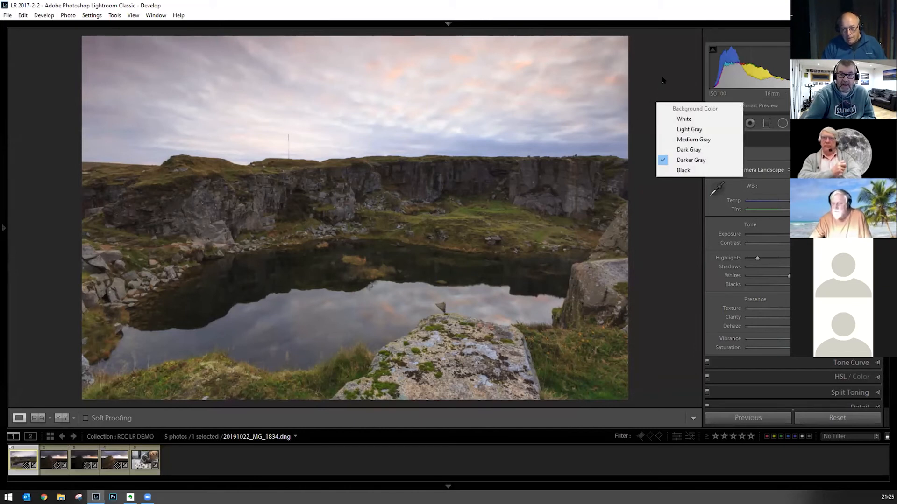
left_click(662, 80)
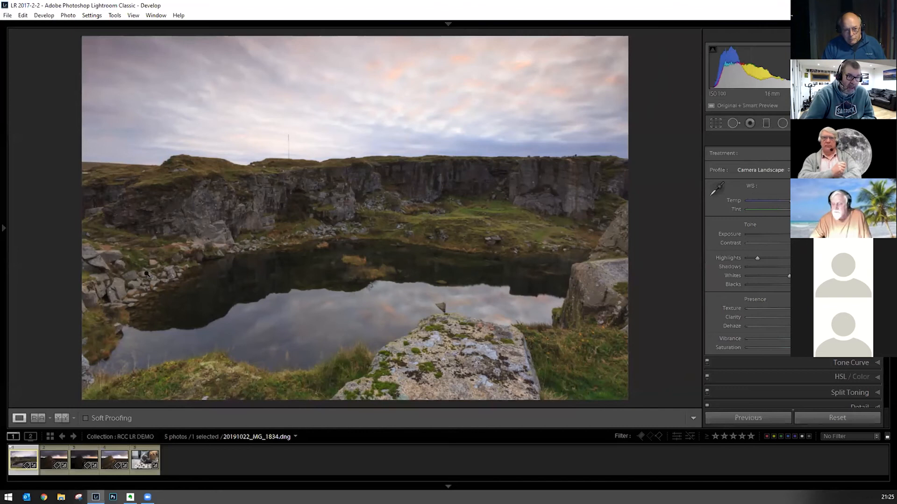
right_click(654, 145)
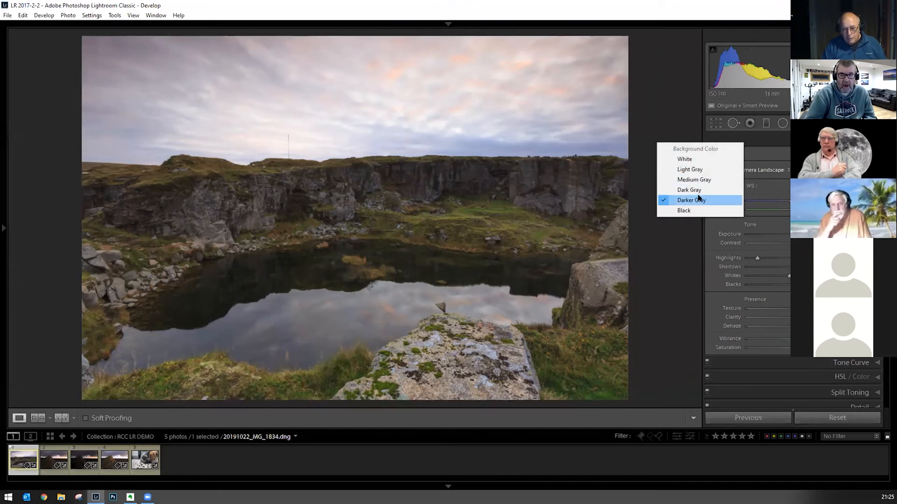
left_click(693, 180)
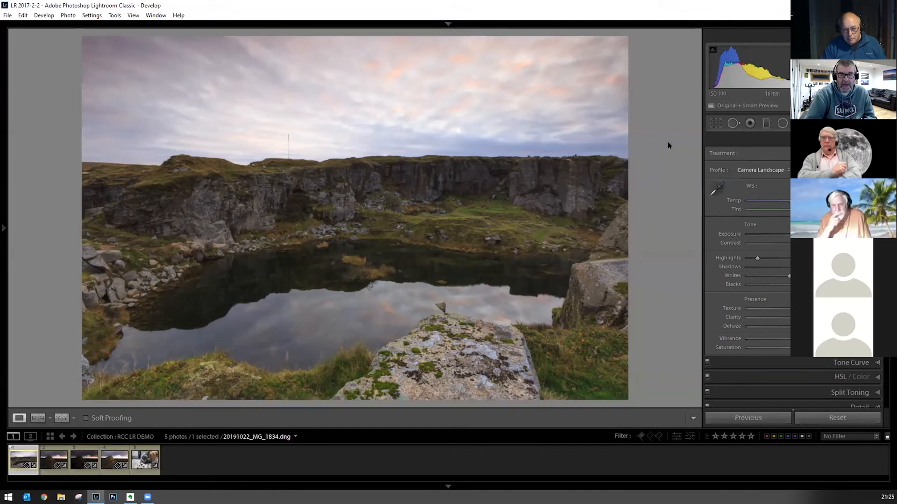
right_click(669, 145)
left_click(689, 159)
right_click(674, 156)
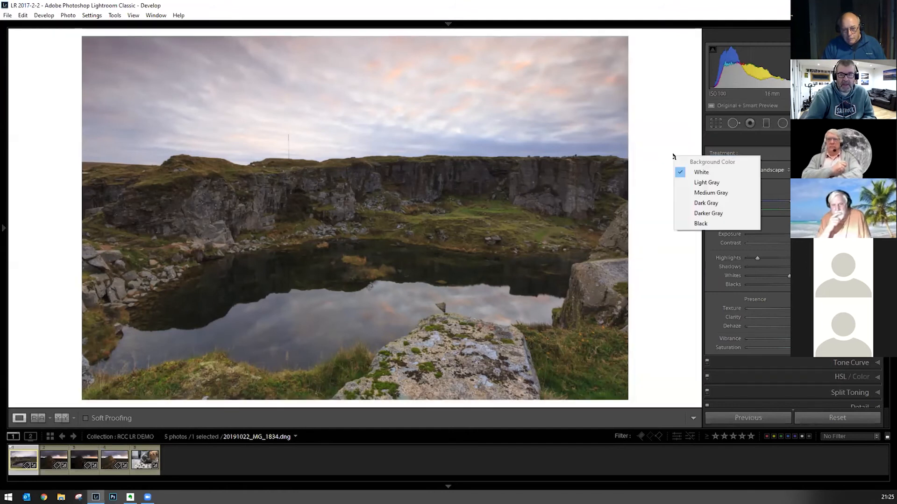
left_click(699, 182)
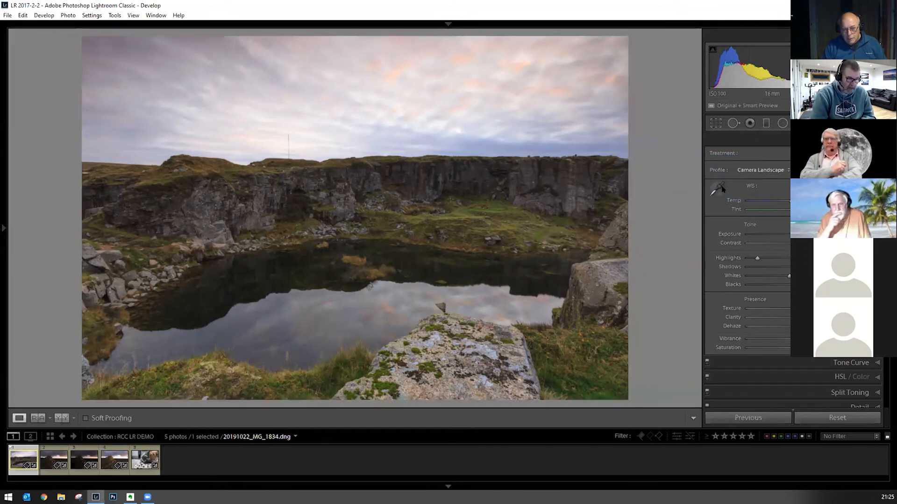
View the photo with the interface blacked out, restore the lighting, and set the background colour to Darker Gray
key("l")
key("l")
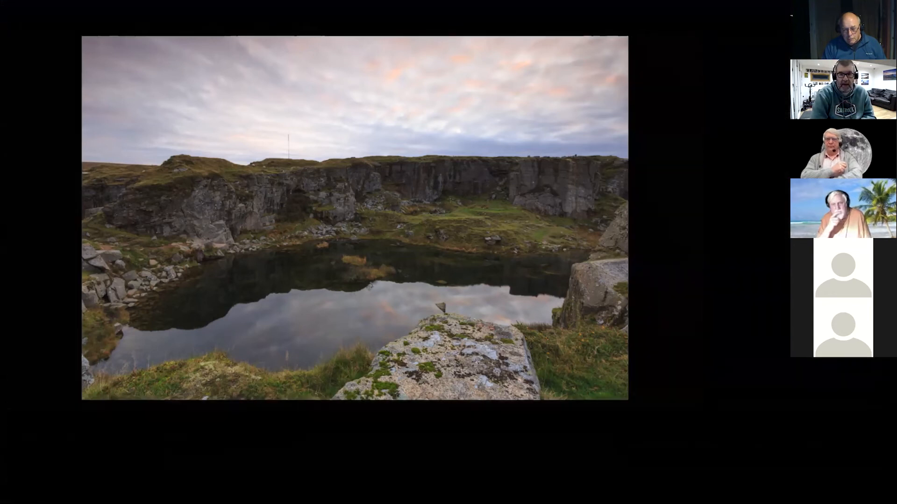
key("l")
right_click(664, 124)
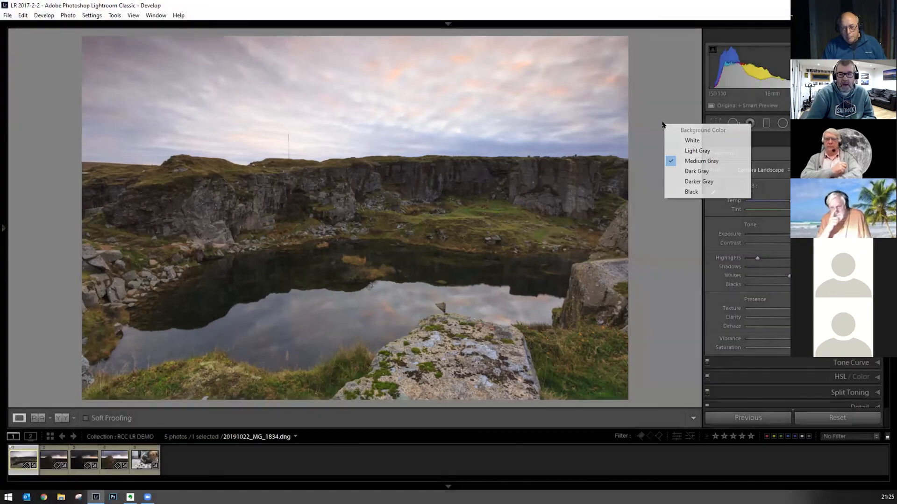
left_click(695, 181)
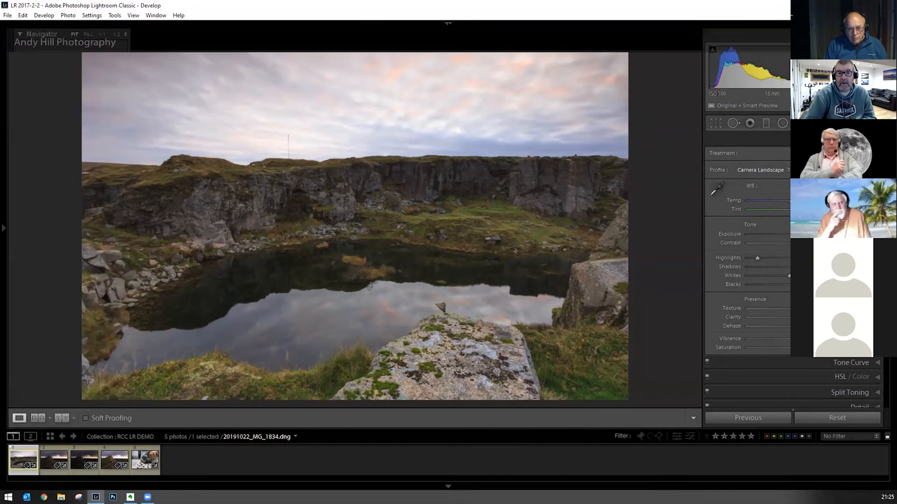
In the Library grid, rate the first four photos 1, 2, 3 and 5 stars respectively
key("g")
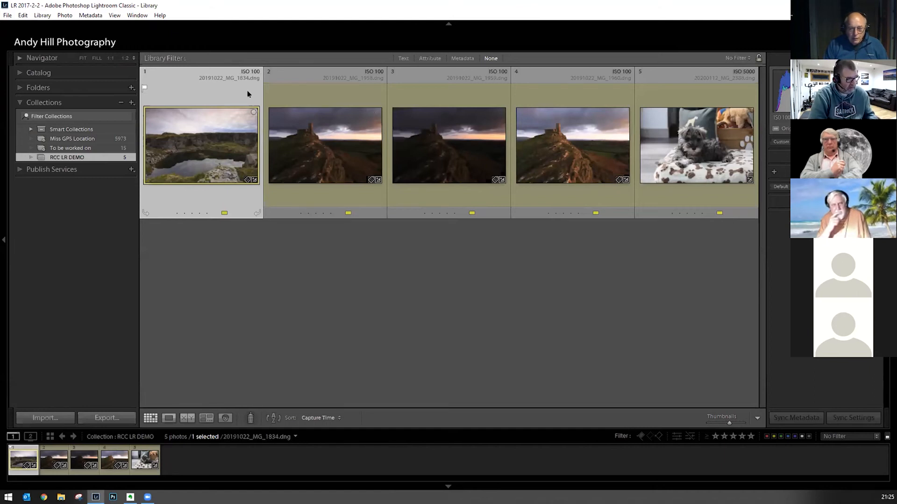
key("1")
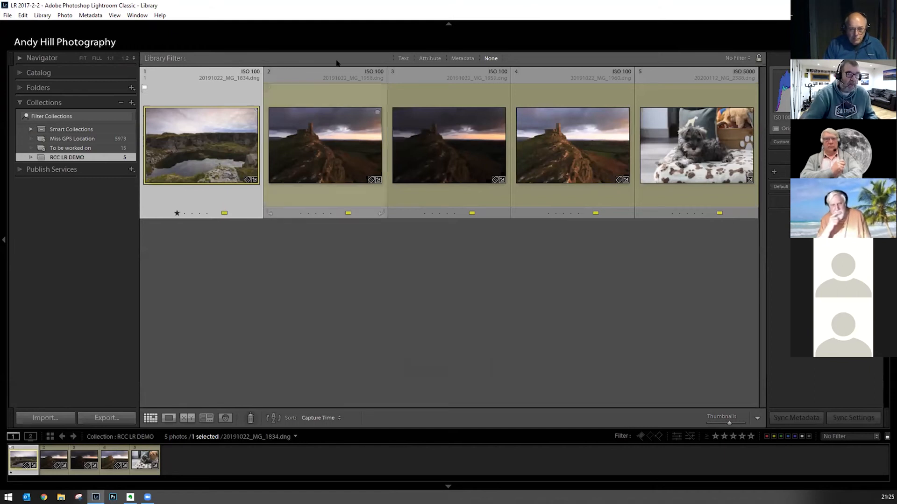
left_click(309, 88)
key("2")
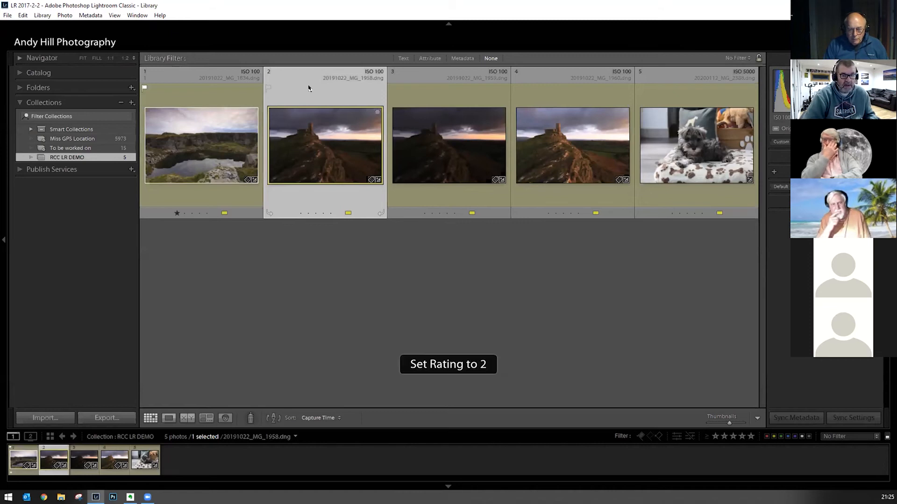
left_click(424, 90)
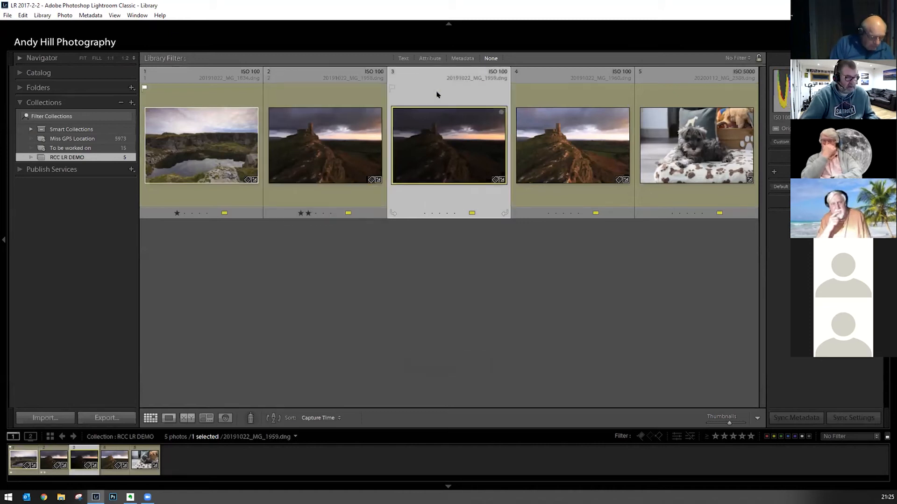
key("3")
left_click(563, 95)
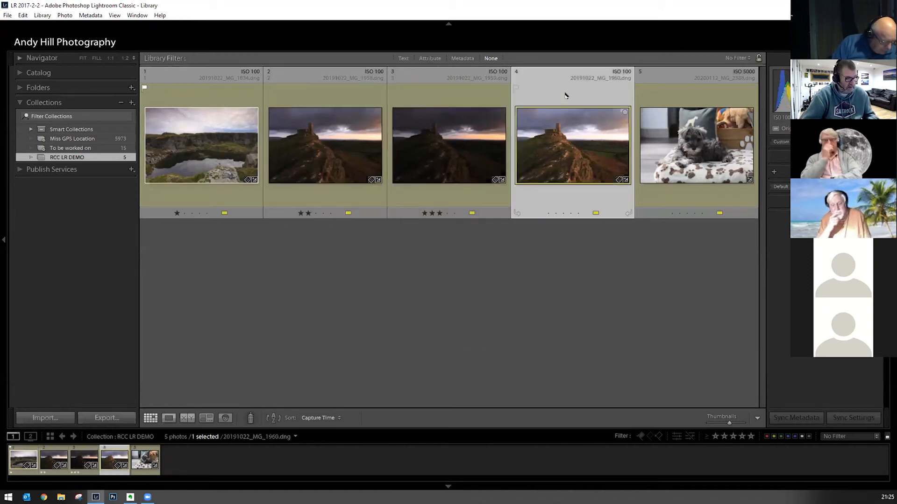
key("5")
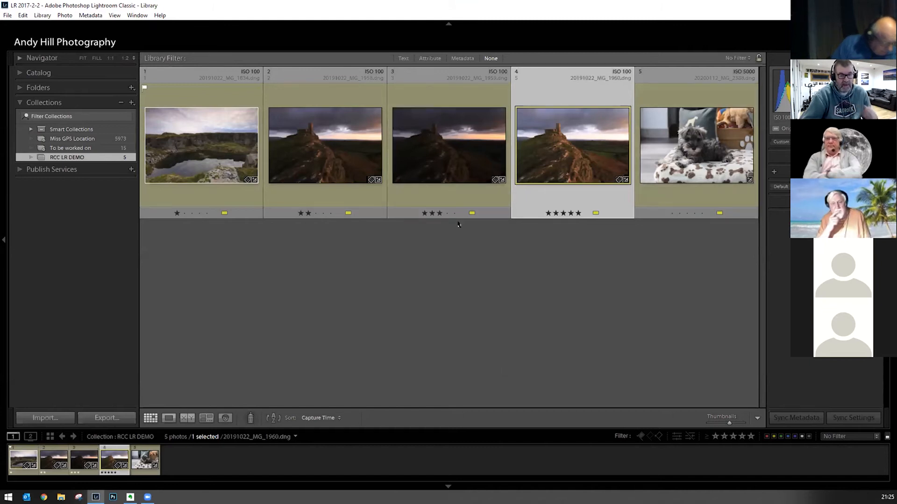
Flag the first photo, 20191022_MG_1834.dng, as a pick
left_click(204, 95)
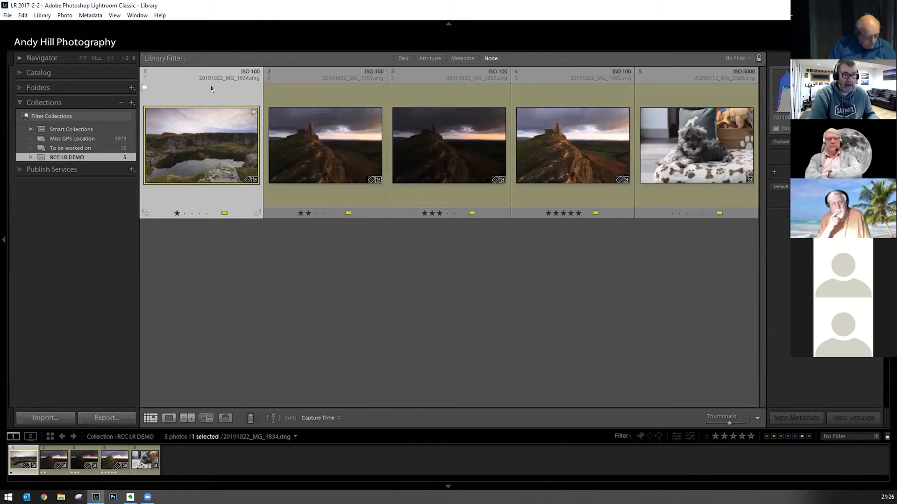
key("p")
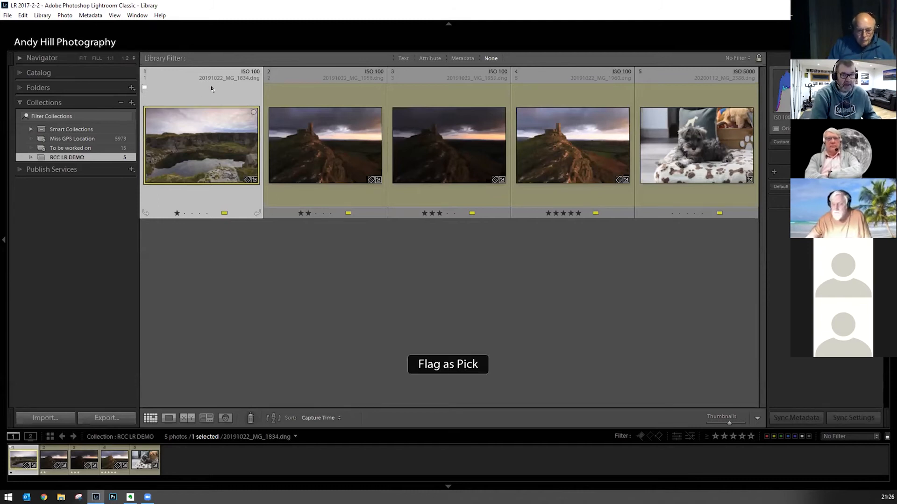
Flag the second photo, 20191022_MG_1958.dng, as a pick and change its flag to rejected
left_click(294, 89)
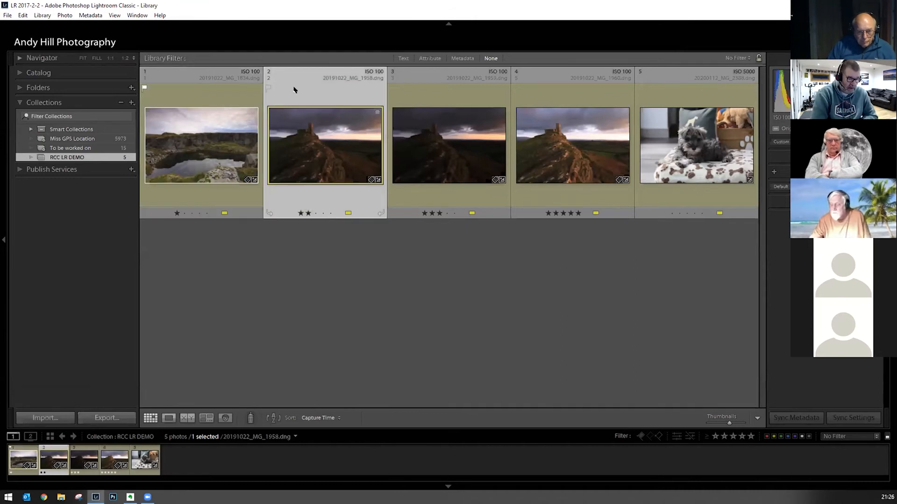
key("p")
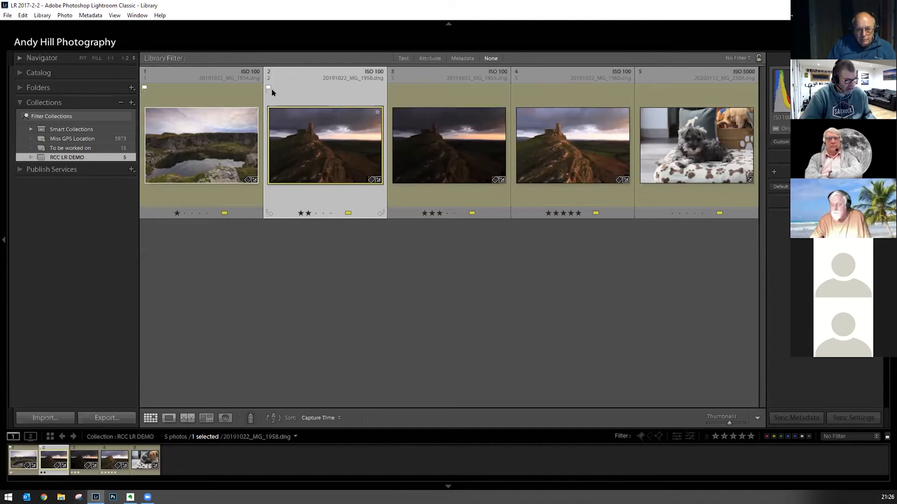
key("x")
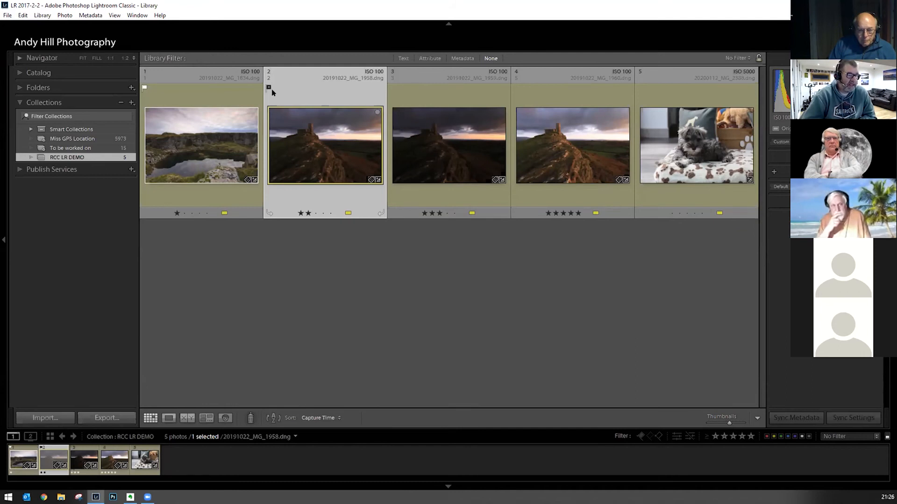
key("x")
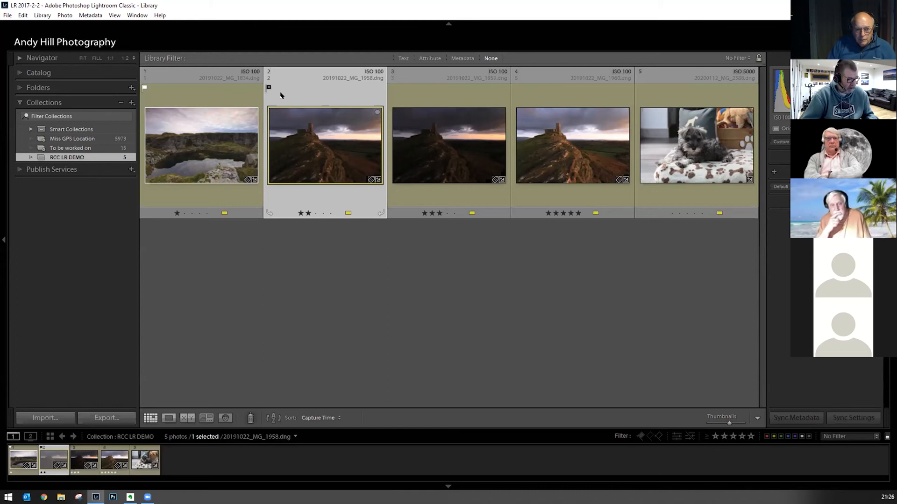
Clear the second photo's reject flag from the filmstrip in People view and return to the Library grid
key("o")
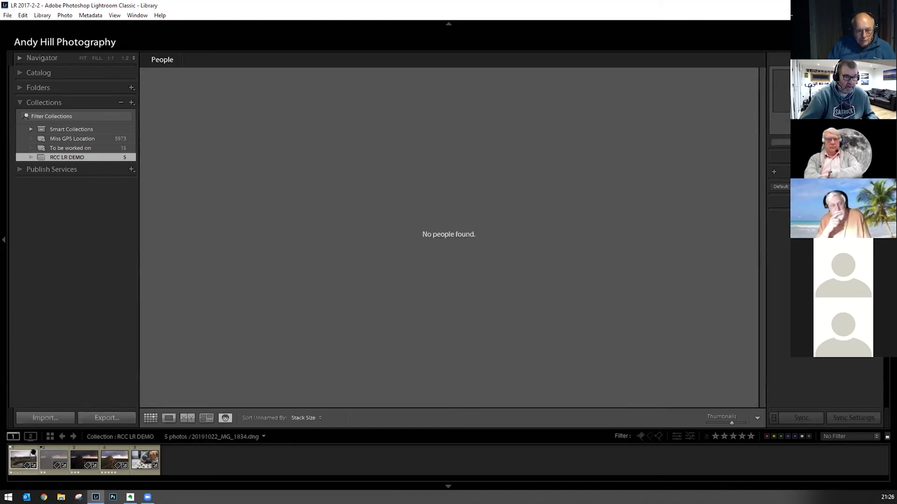
left_click(55, 460)
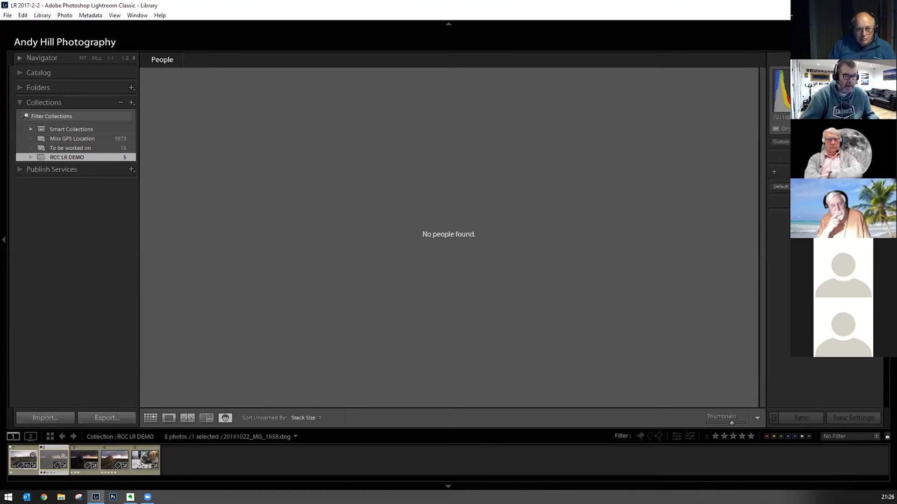
right_click(48, 452)
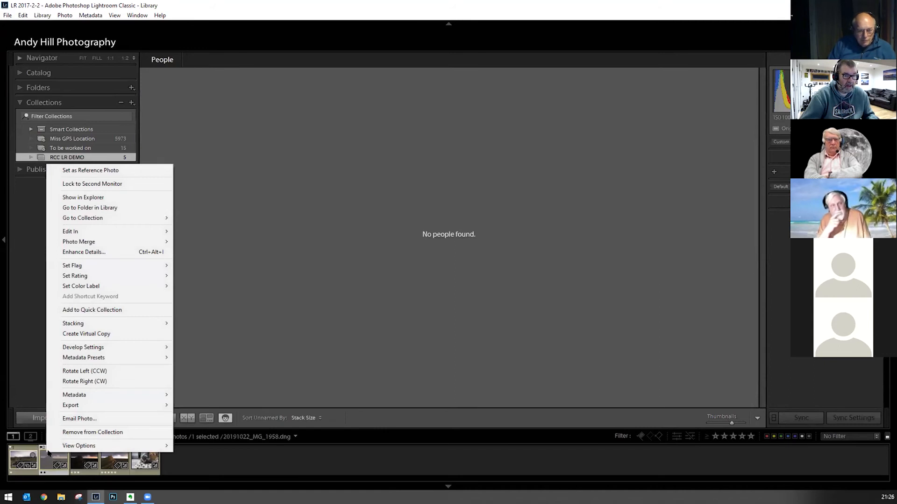
left_click(47, 461)
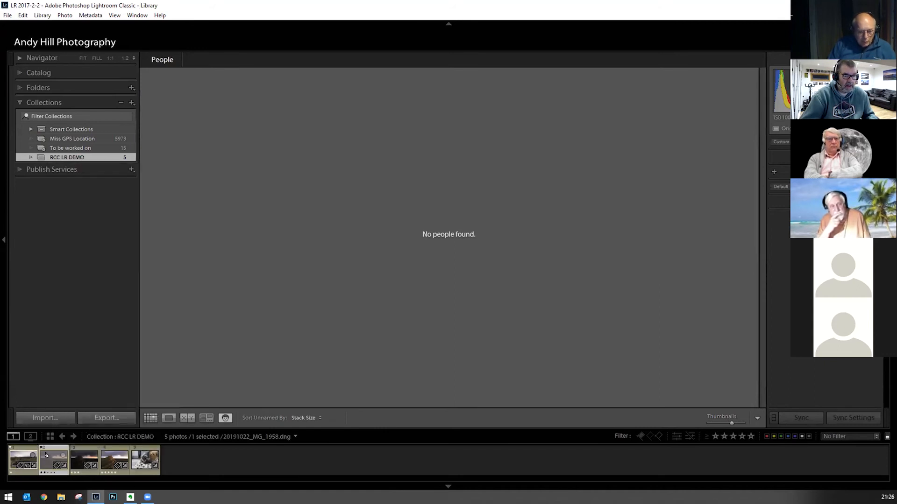
left_click(41, 449)
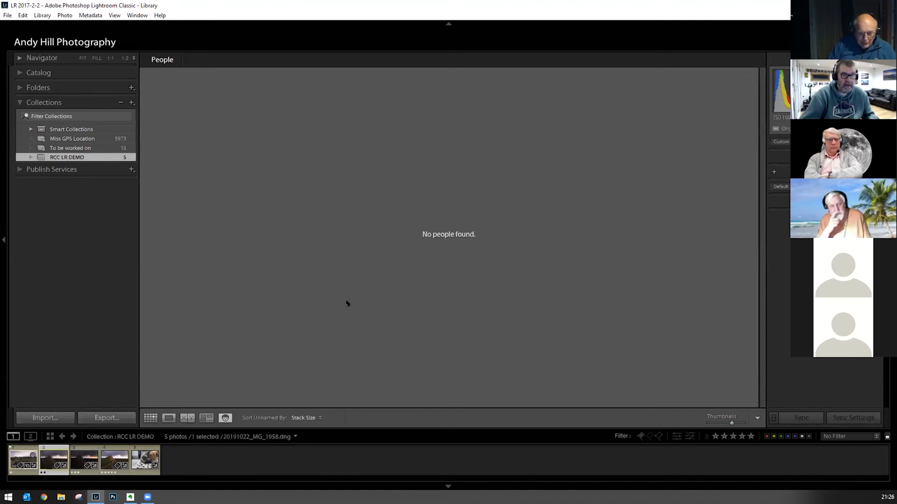
left_click(86, 454)
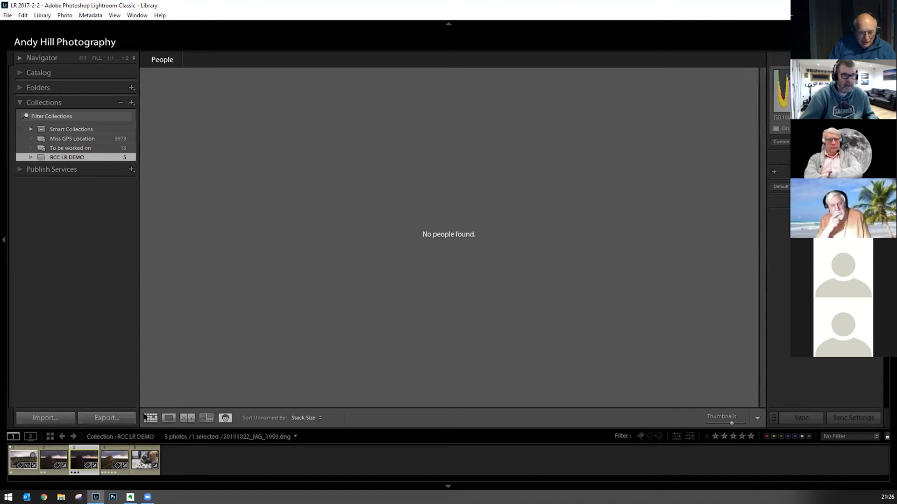
left_click(145, 416)
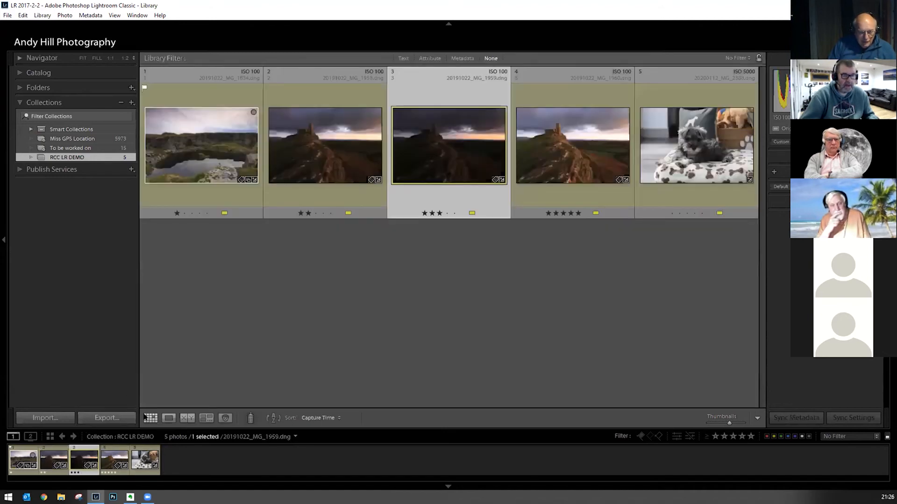
Flag the second photo, 20191022_MG_1958.dng, as a pick again and then unflag it
left_click(325, 103)
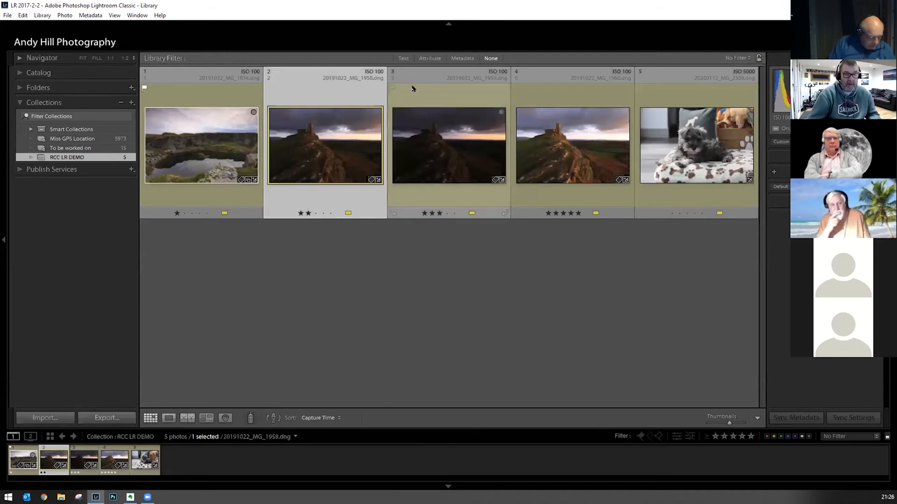
key("p")
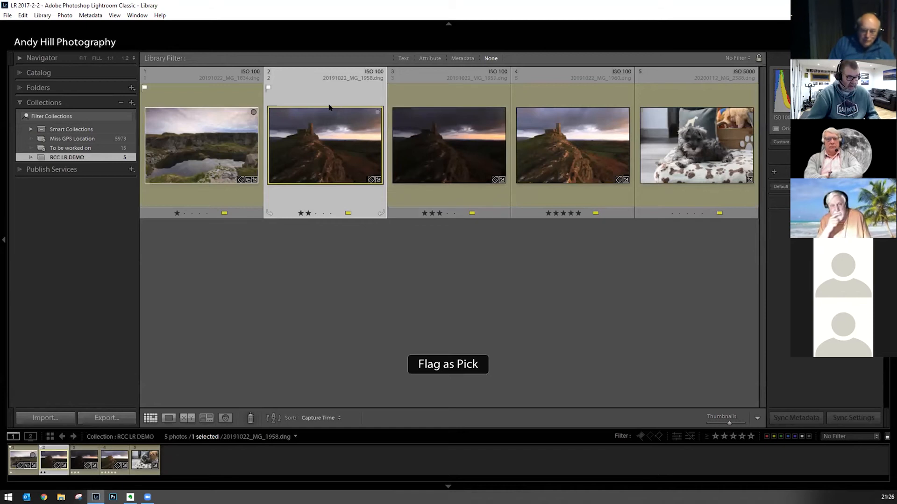
key("u")
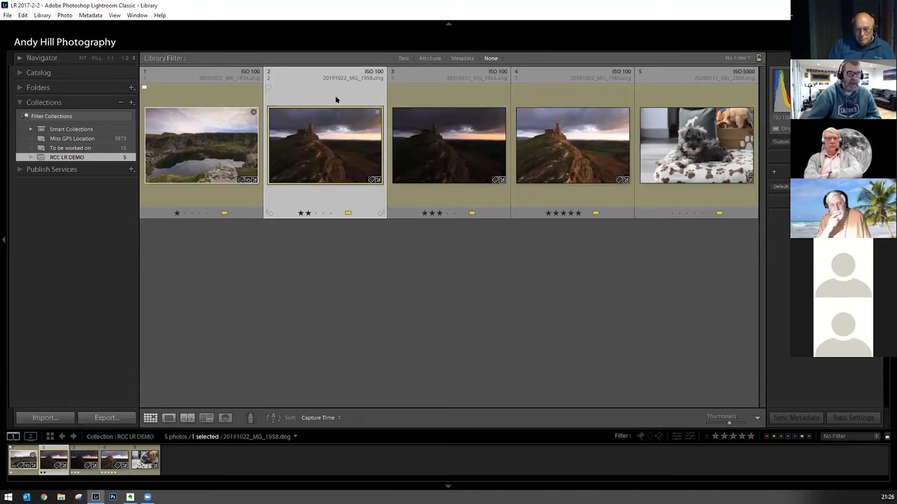
Starting from the second photo, flag with auto-advance: pick the second, reject the third, pick the fourth and reject the fifth
left_click(206, 99)
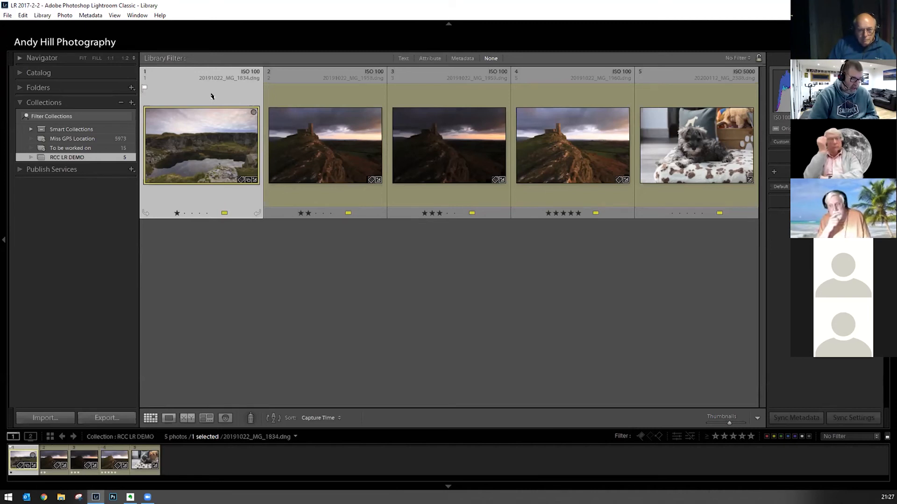
key("Right")
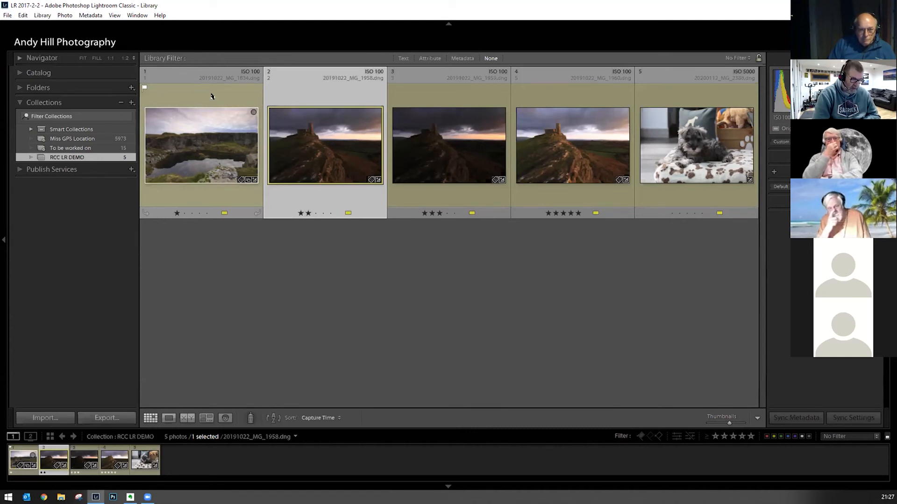
key("shift+p")
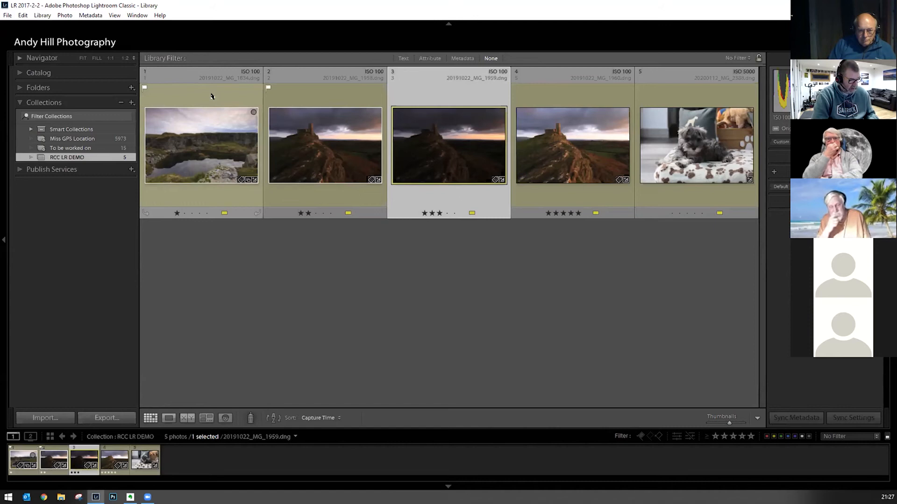
key("shift+x")
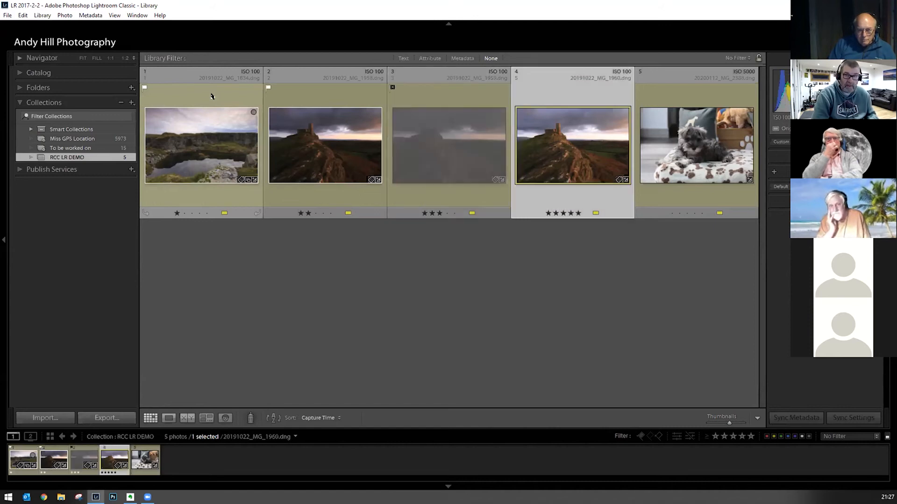
key("shift+p")
key("shift+x")
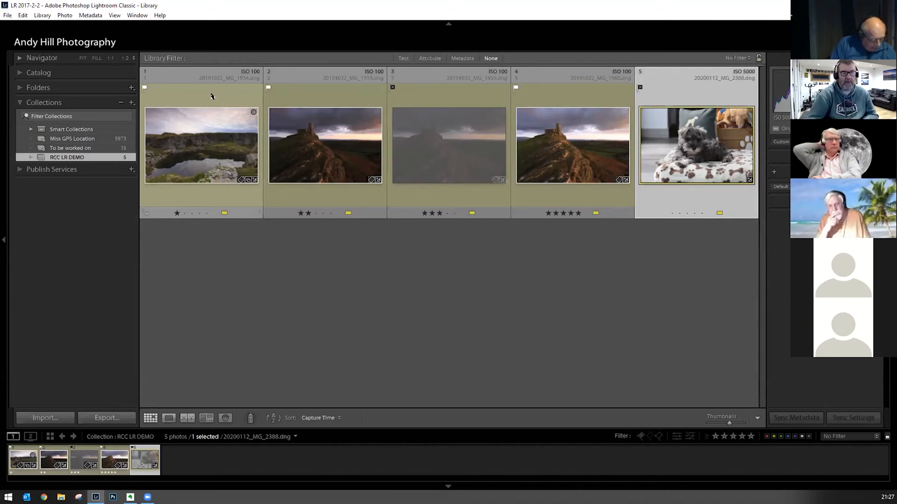
Remove the pick and reject flags from the second to fifth photos, leaving only the first flagged
left_click(640, 87)
left_click(541, 96)
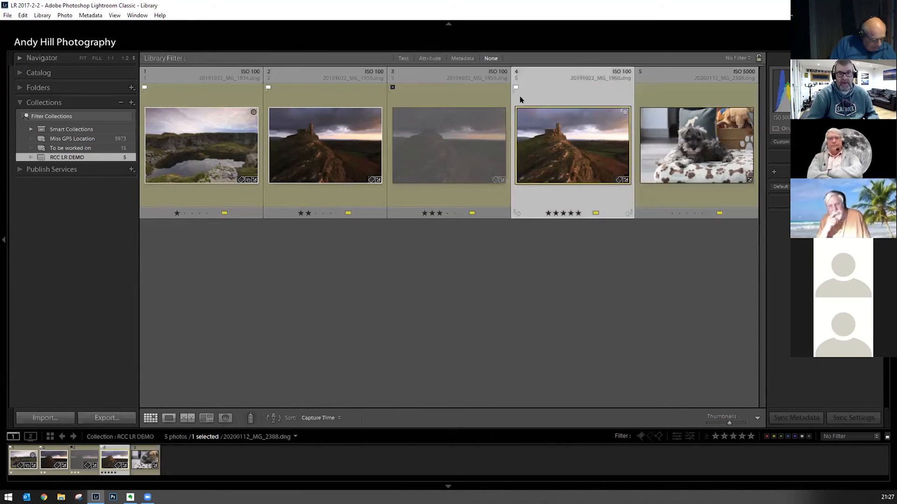
left_click(393, 87)
left_click(310, 90)
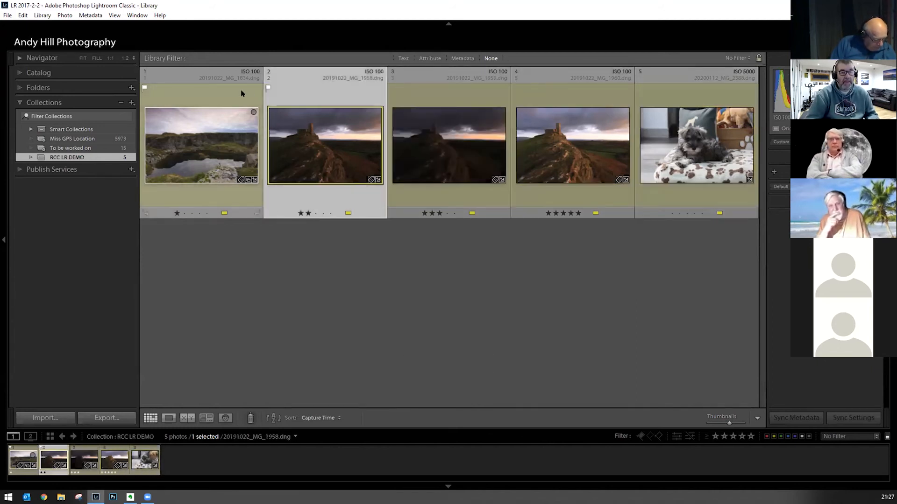
key("Right")
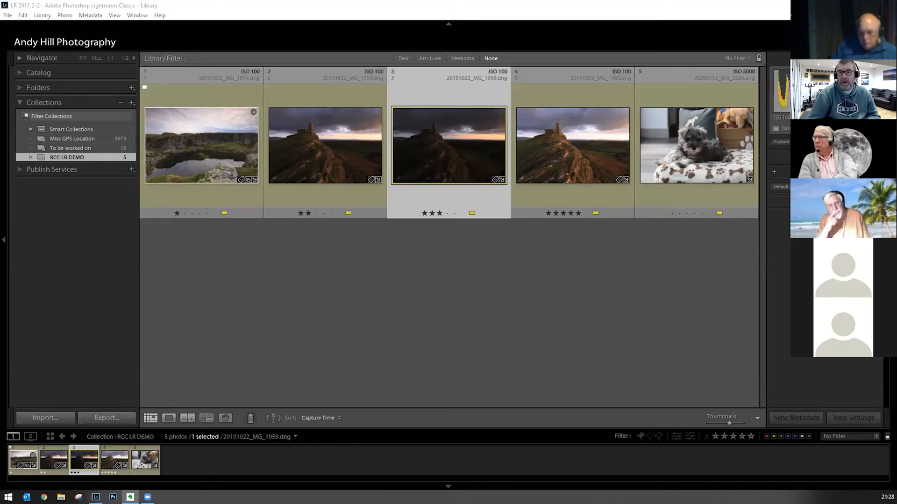
Open the second photo, 20191022_MG_1958.dng, in Develop and adjust its Blacks and Shadows
key("d")
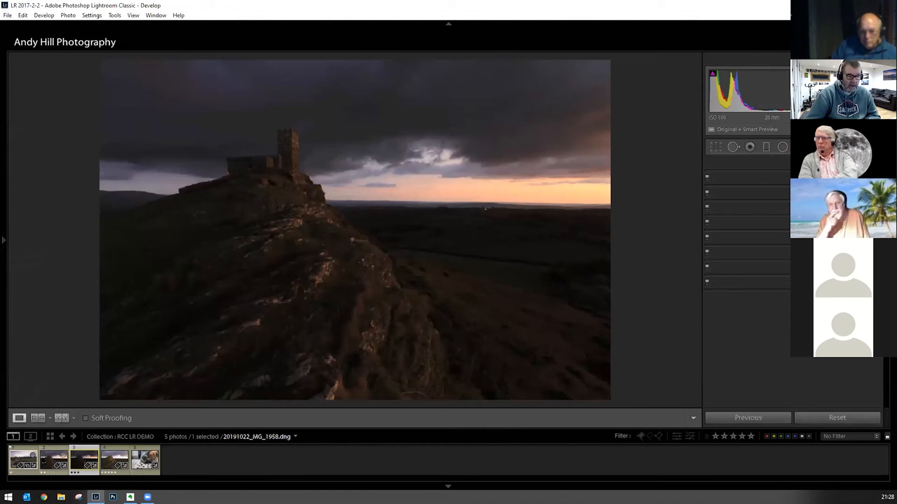
left_click(53, 459)
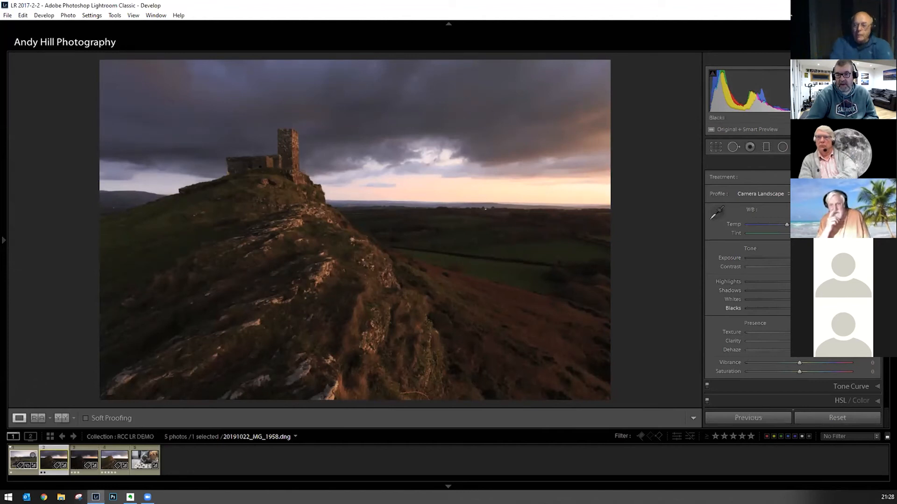
left_click_drag(799, 308, 818, 309)
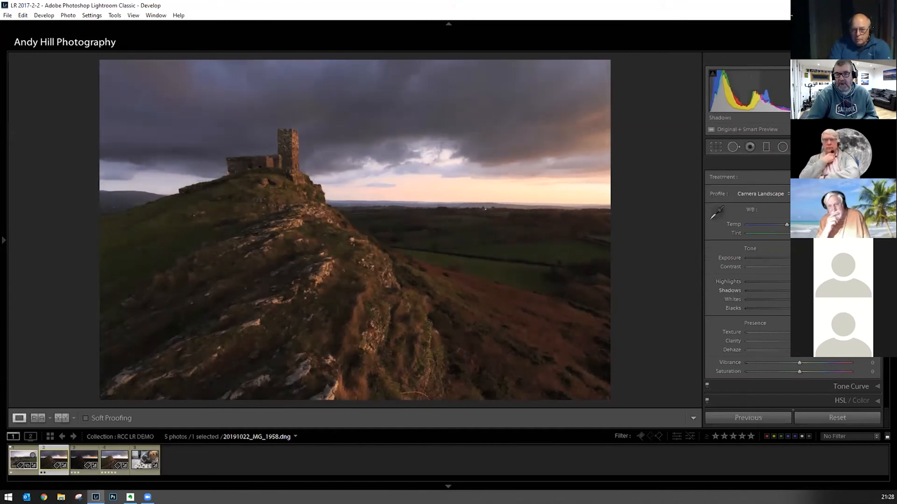
left_click_drag(765, 296, 800, 298)
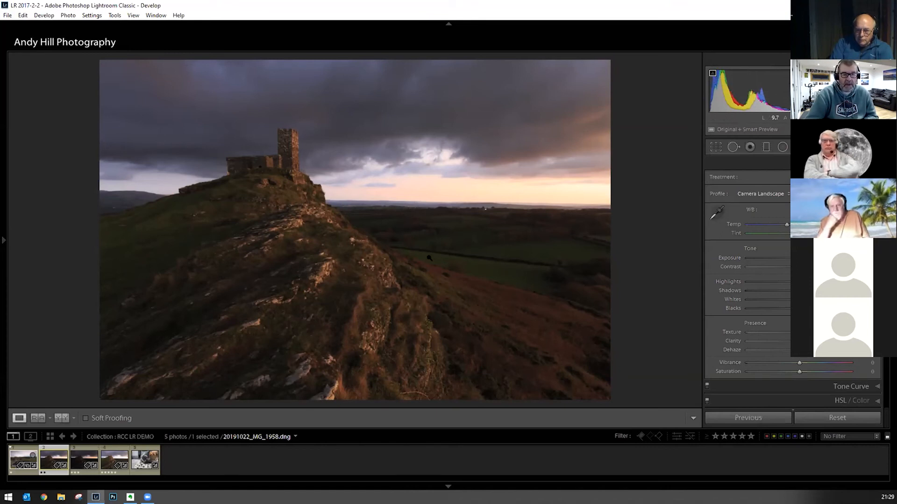
Compare the exposures of 20191022_MG_1958, 1959 and 1960.dng using the clipping warnings, ending on 1960 with the warnings off
left_click(91, 466)
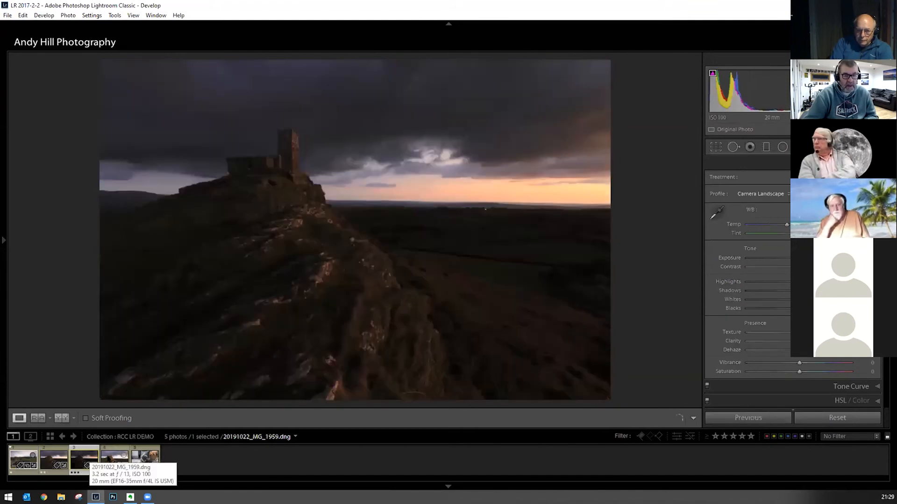
left_click(117, 456)
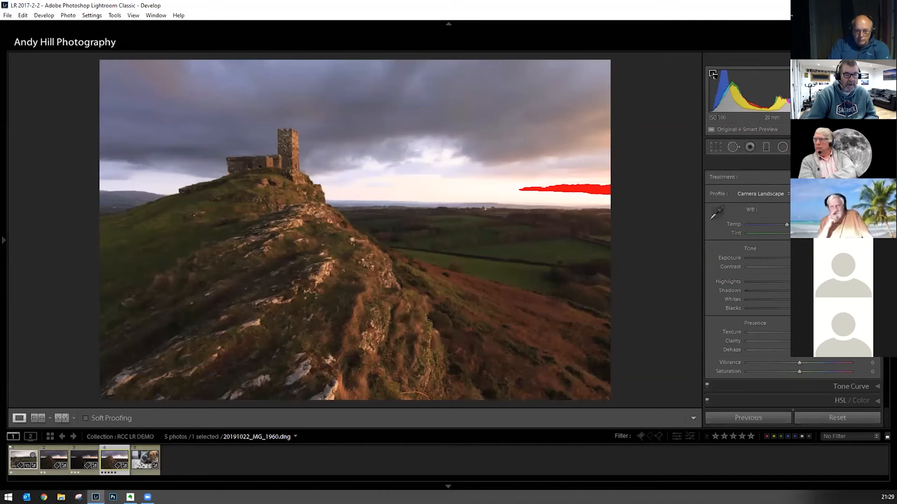
left_click(713, 74)
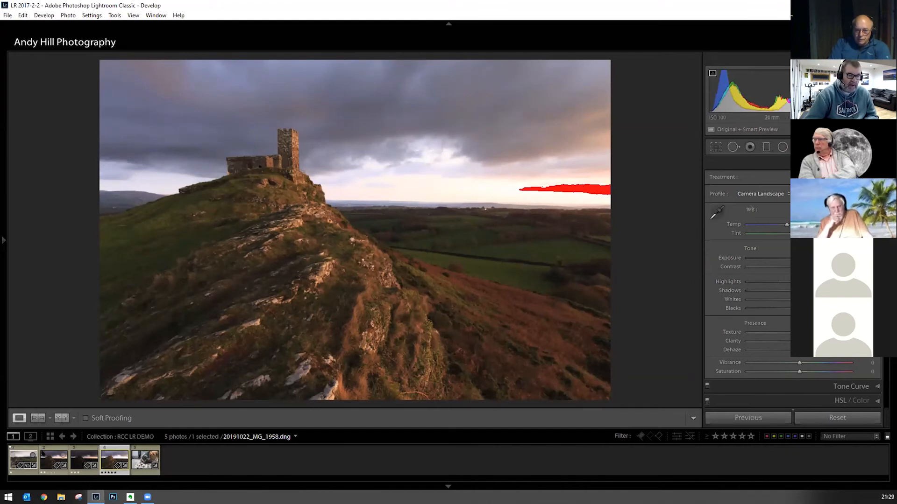
left_click(54, 458)
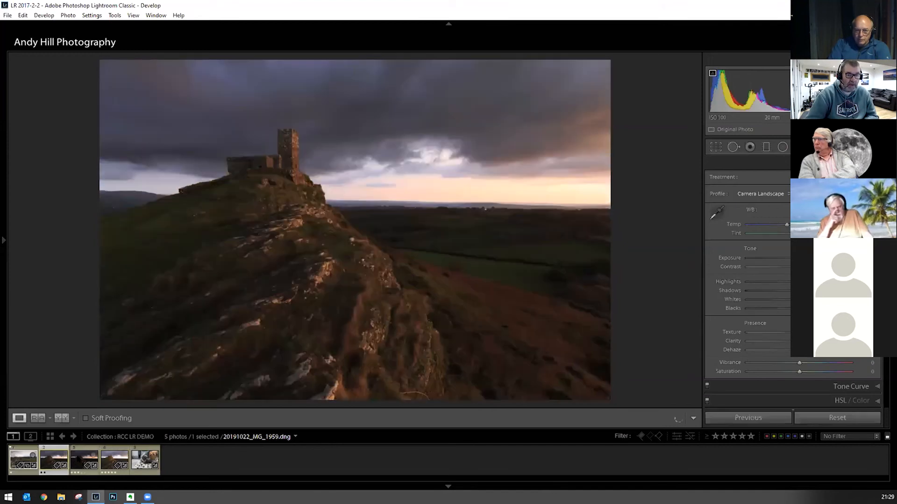
left_click(77, 456)
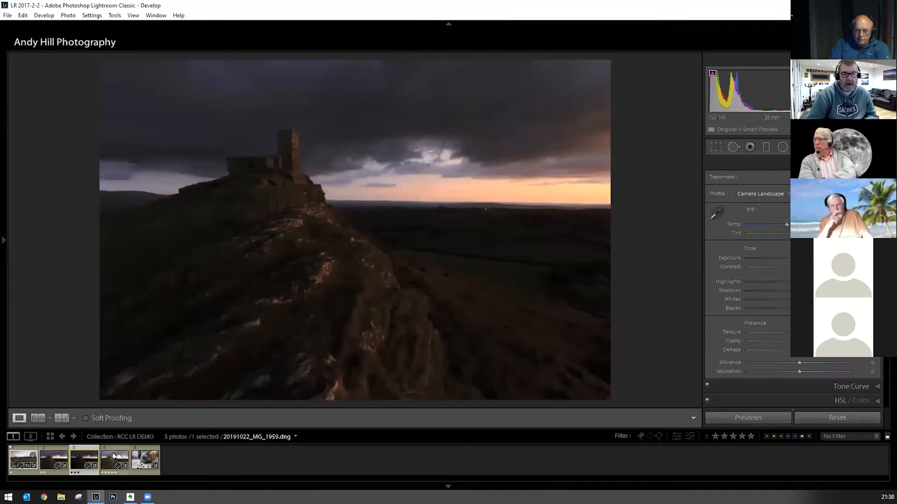
left_click(113, 457)
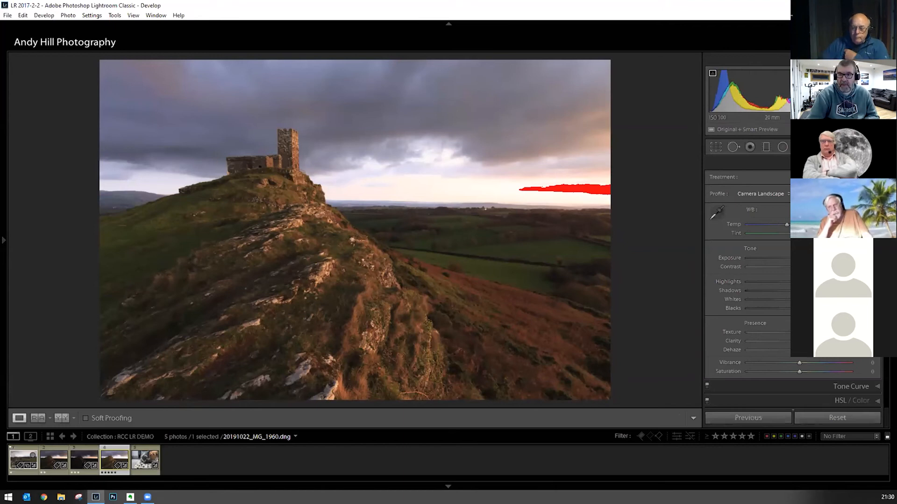
left_click(712, 73)
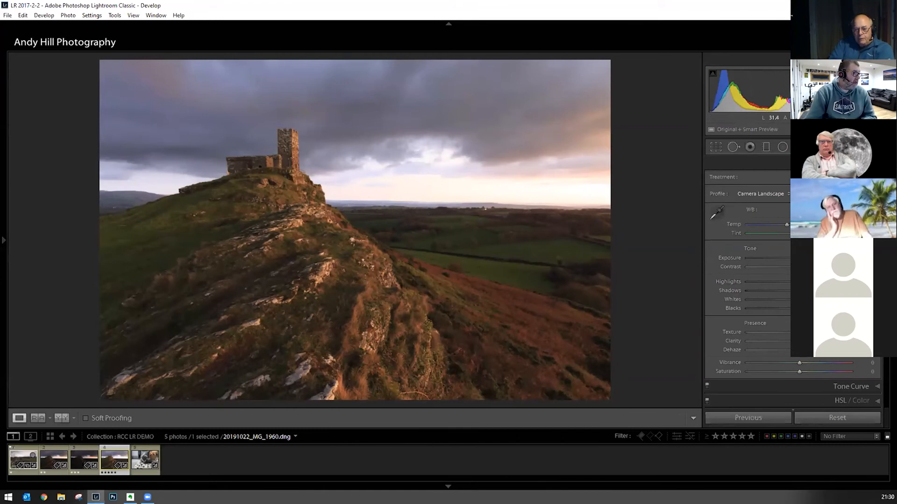
Convert the fourth photo, 20191022_MG_1960.dng, to black and white with the Adobe Monochrome profile
key("alt+Tab")
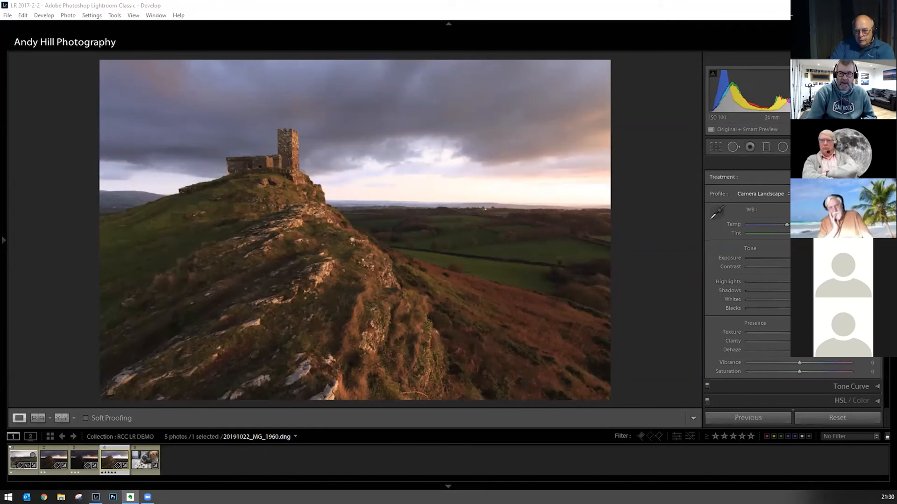
key("v")
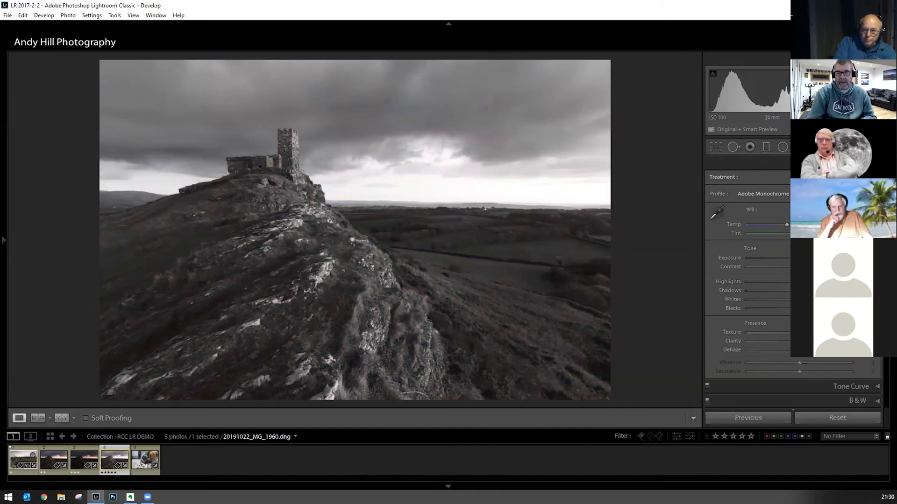
Return the fourth photo, 20191022_MG_1960.dng, from black and white to colour
key("v")
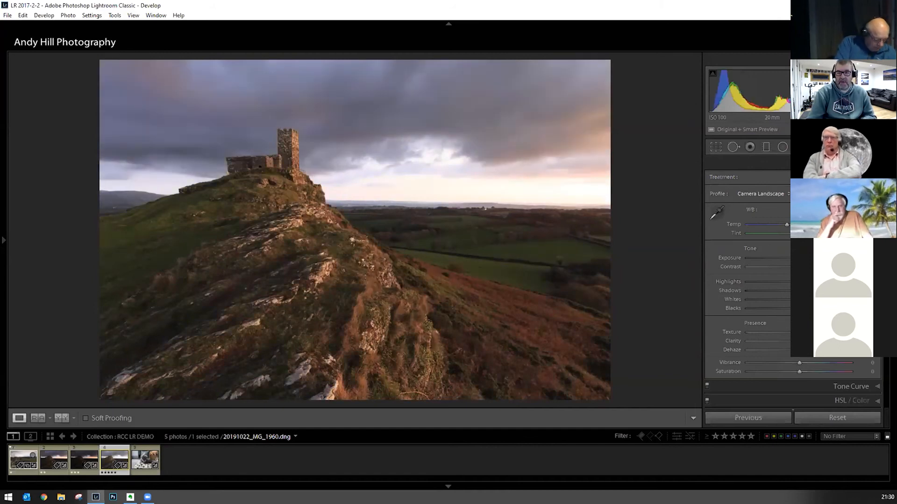
left_click(763, 194)
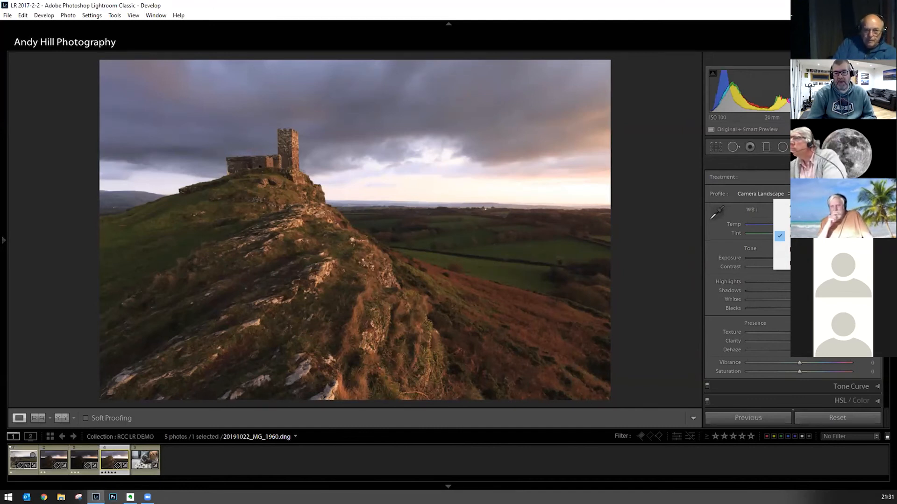
key("Escape")
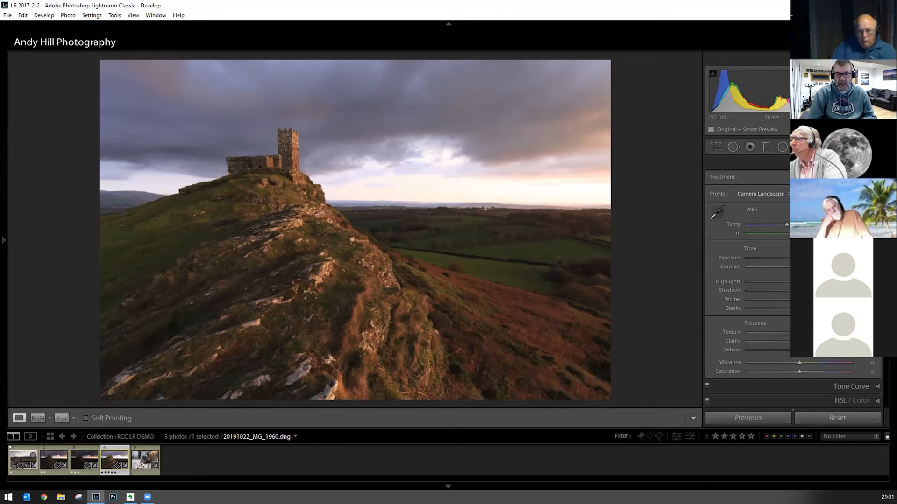
Try the Auto, Daylight and Cloudy white balance presets on the photo and return it to As Shot
left_click(861, 233)
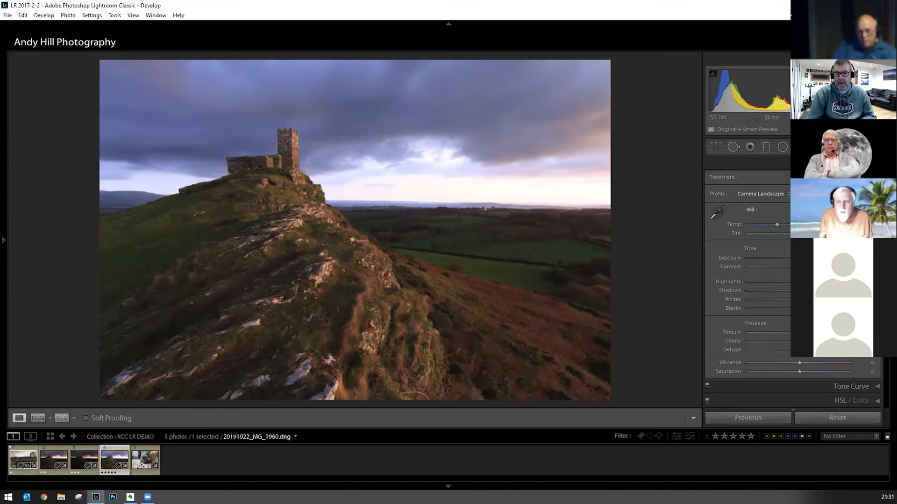
left_click(861, 241)
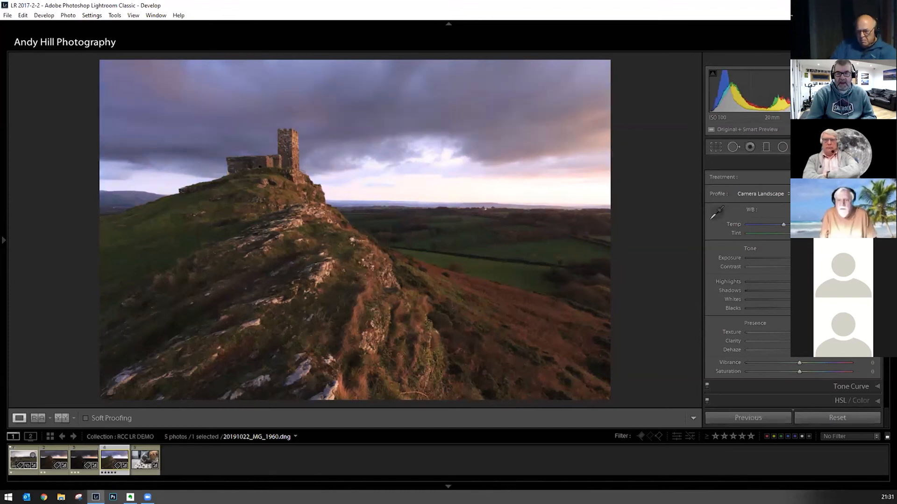
left_click(861, 250)
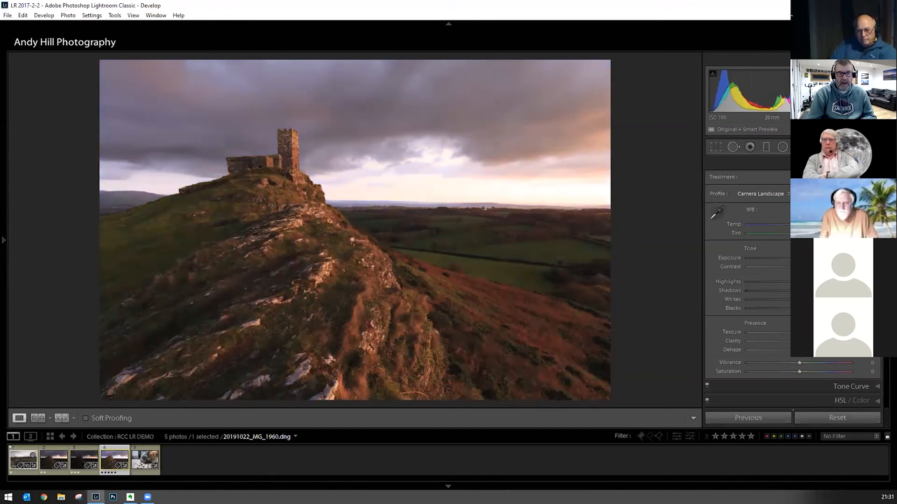
left_click(860, 216)
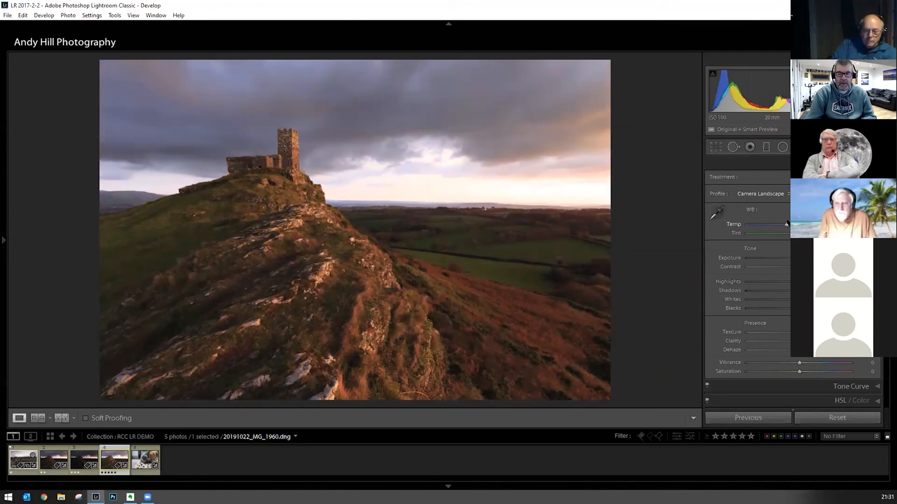
Try the White Balance Selector on a neutral area of the clouds left of the tower and revert the white balance
left_click(715, 213)
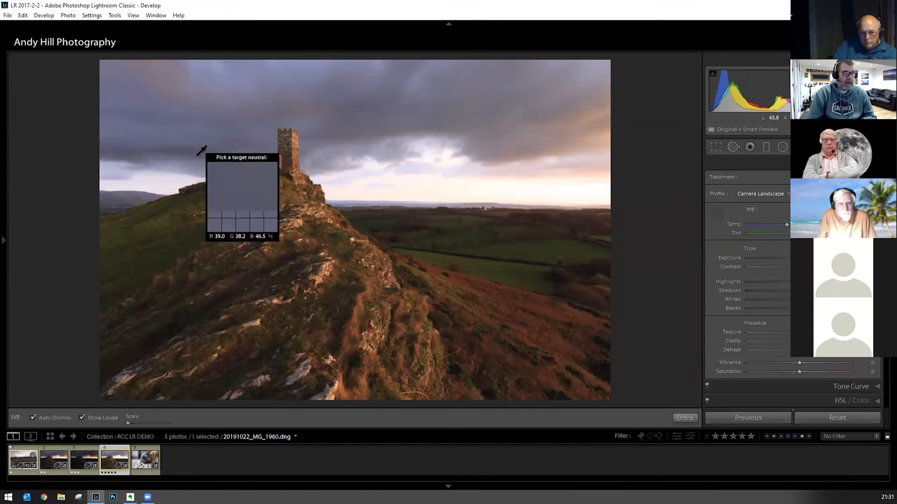
left_click(135, 153)
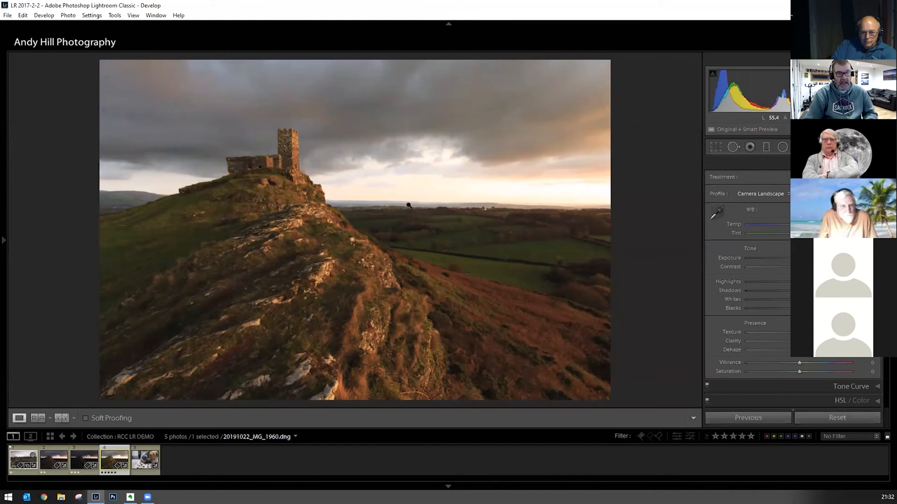
left_click(552, 269)
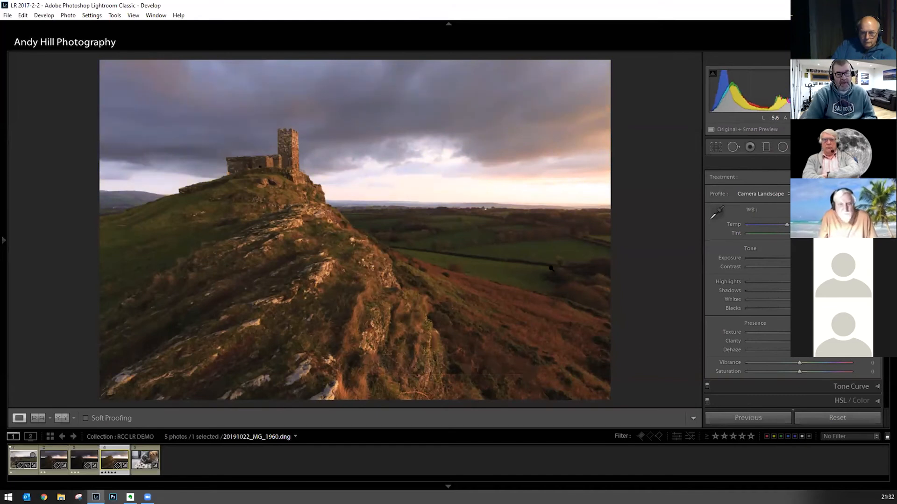
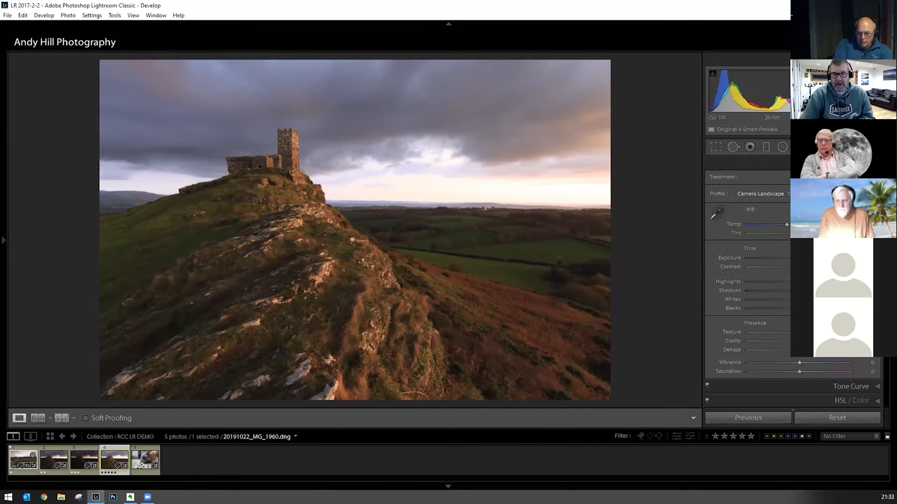
Try the Auto tone adjustments on the photo, compare them repeatedly with the Before view, and undo them
key("ctrl+u")
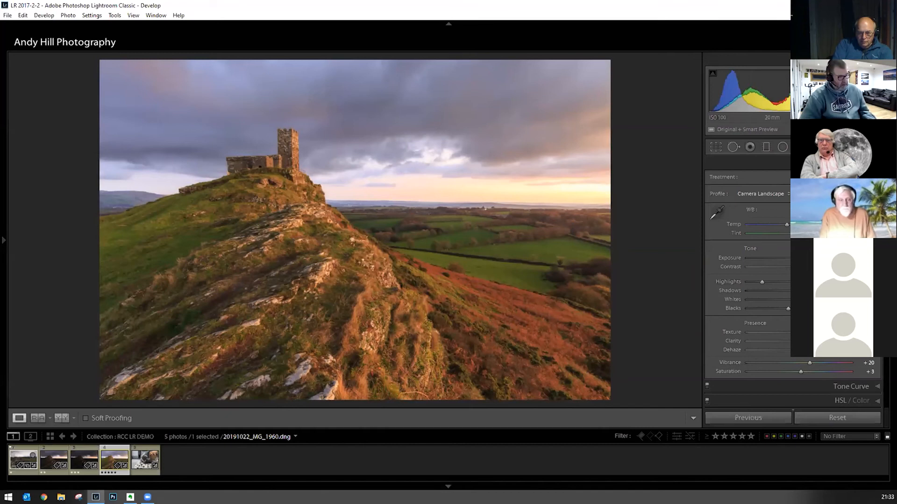
key("backslash")
key("backslash")
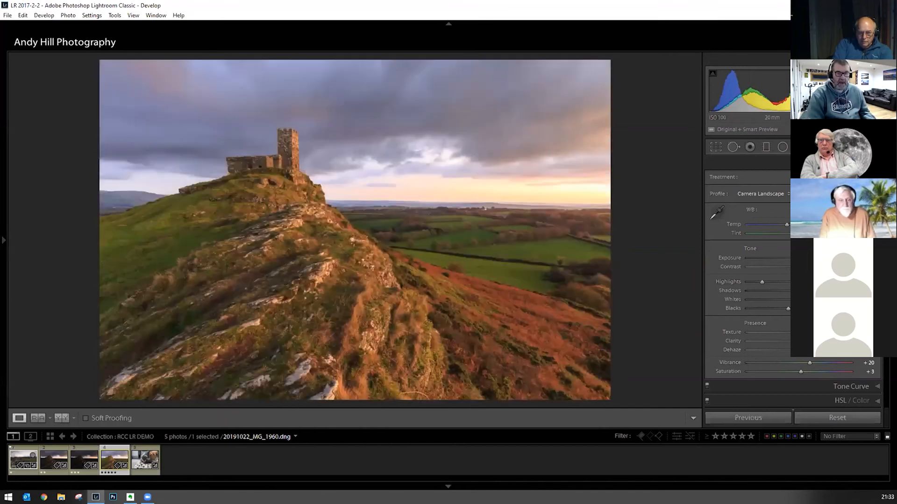
key("backslash")
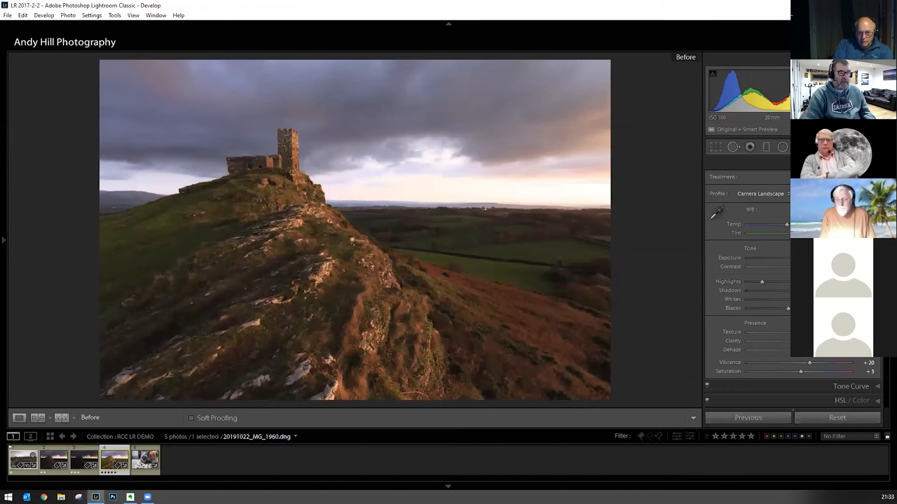
key("backslash")
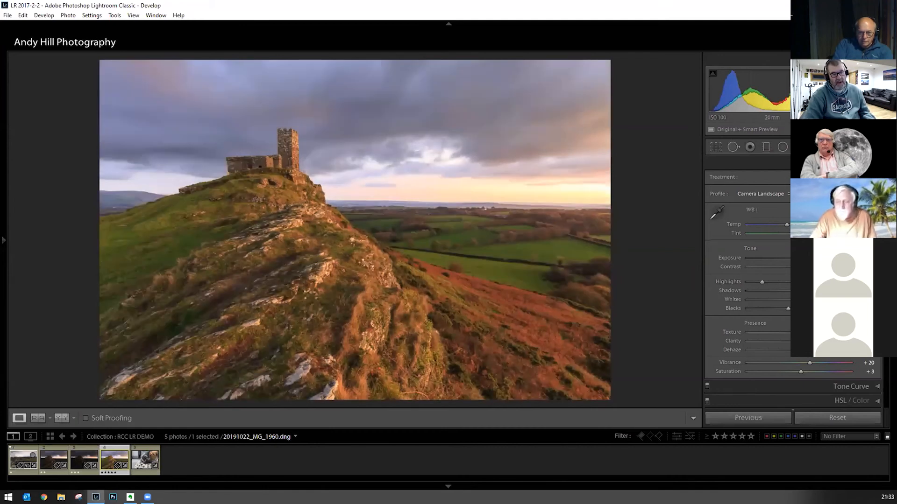
key("backslash")
key("backslash")
key("backslash")
key("backslash")
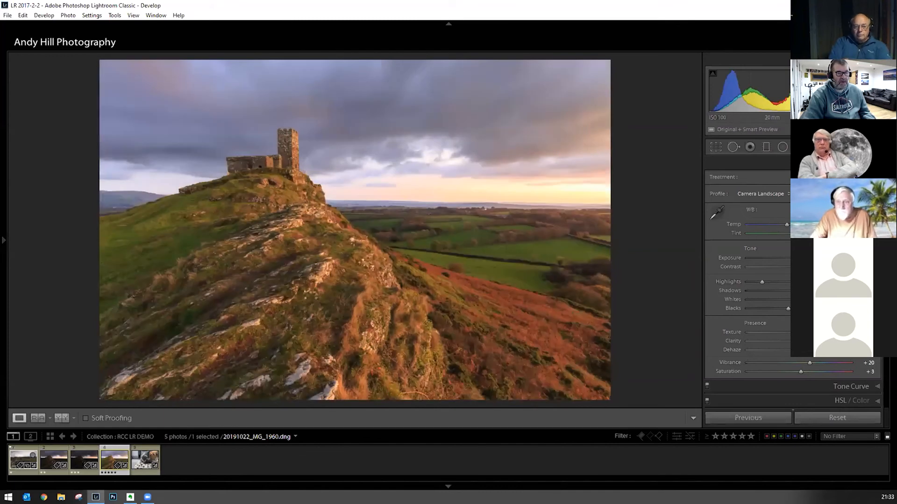
key("backslash")
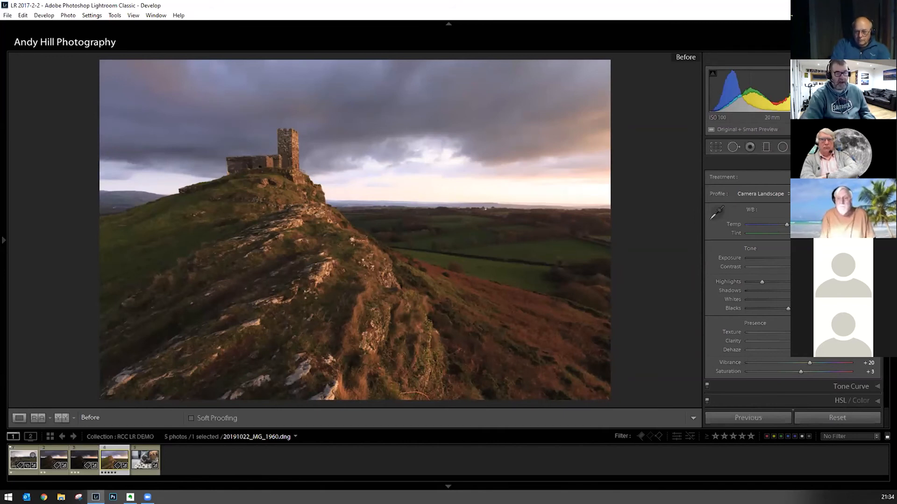
key("backslash")
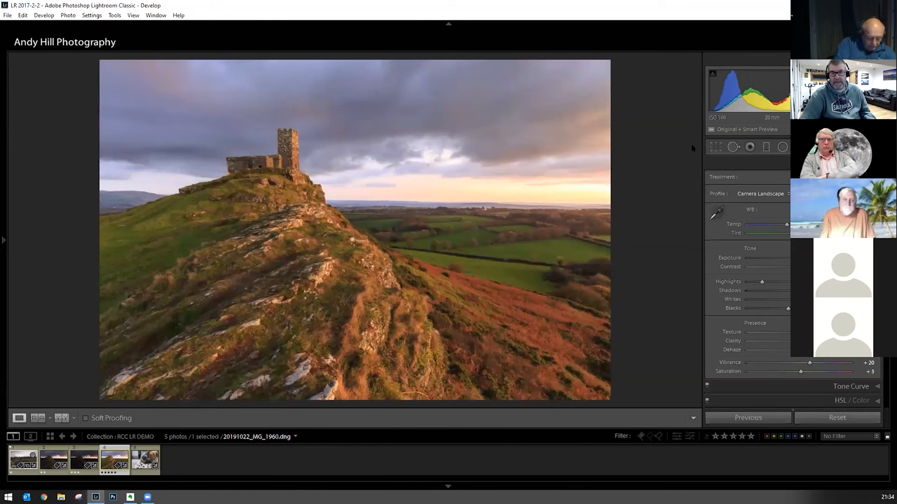
key("ctrl+z")
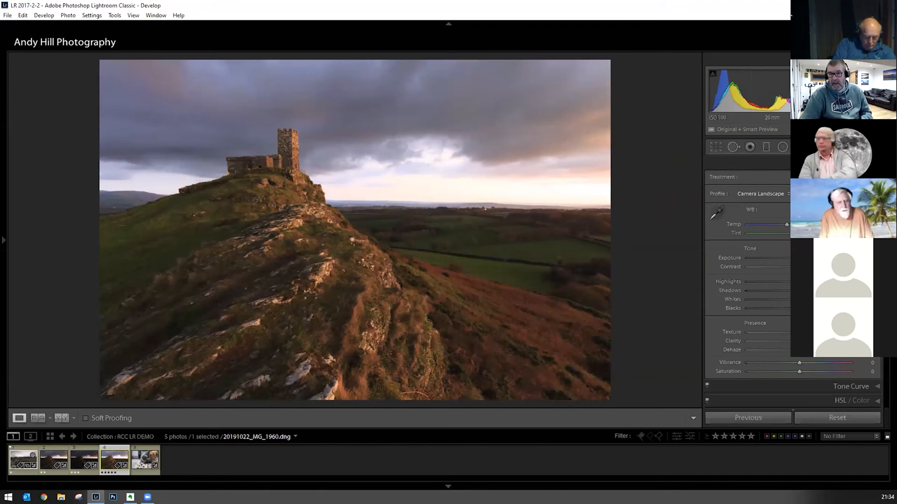
Expand the Tone Curve adjustments in place of Basic and return to the Basic adjustments
left_click(865, 163)
left_click(865, 178)
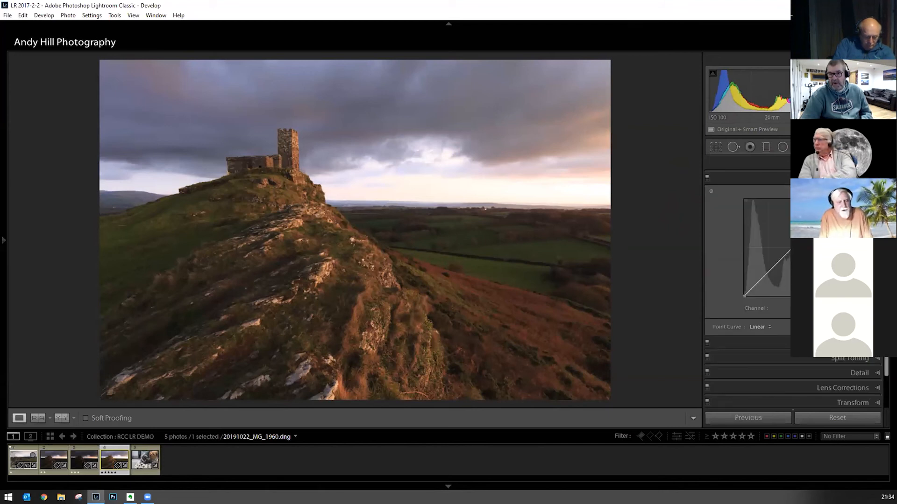
left_click(865, 178)
left_click(865, 163)
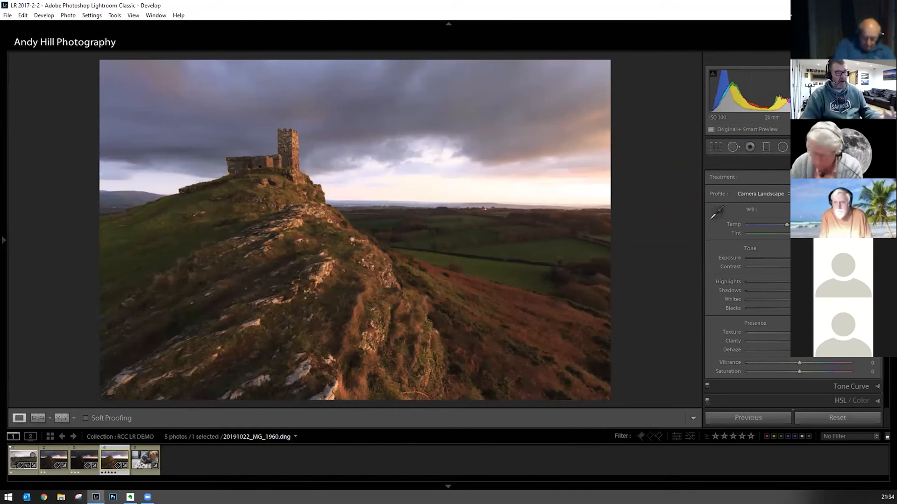
Review the photo's History at both Convert to Black & White states, return to White Balance: As Shot, and collapse the history
left_click(3, 240)
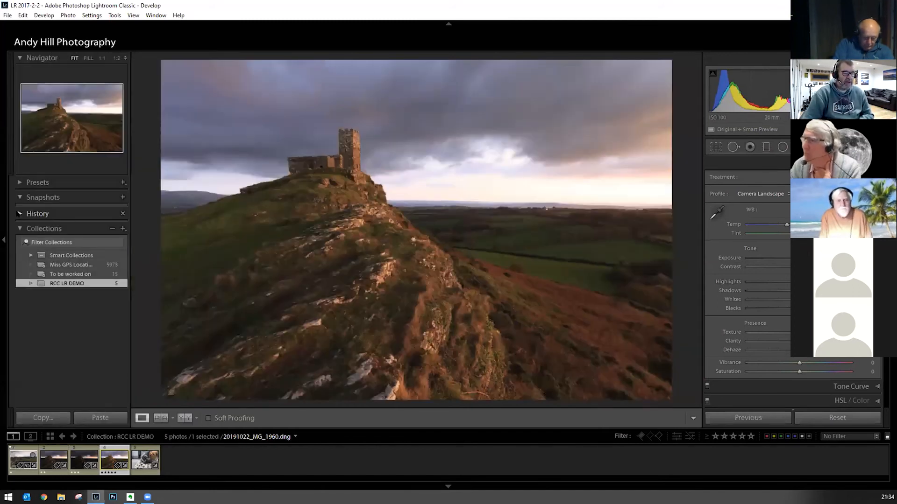
left_click(38, 214)
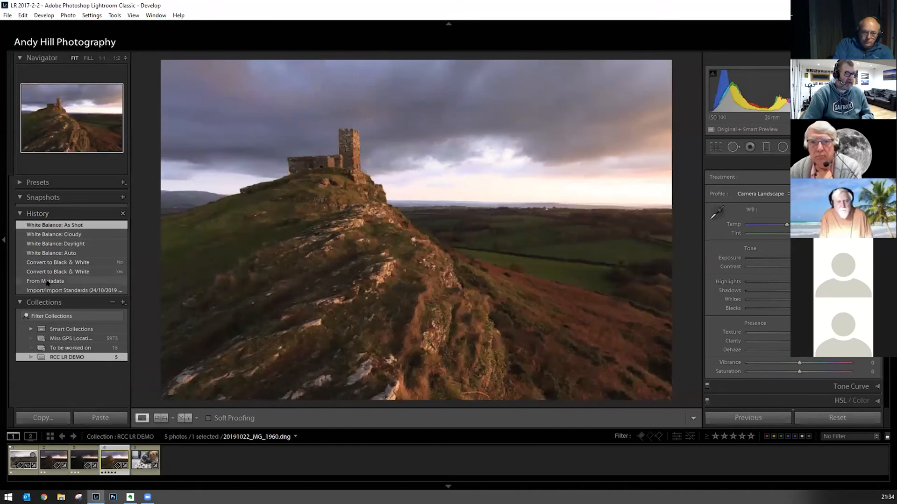
left_click(65, 261)
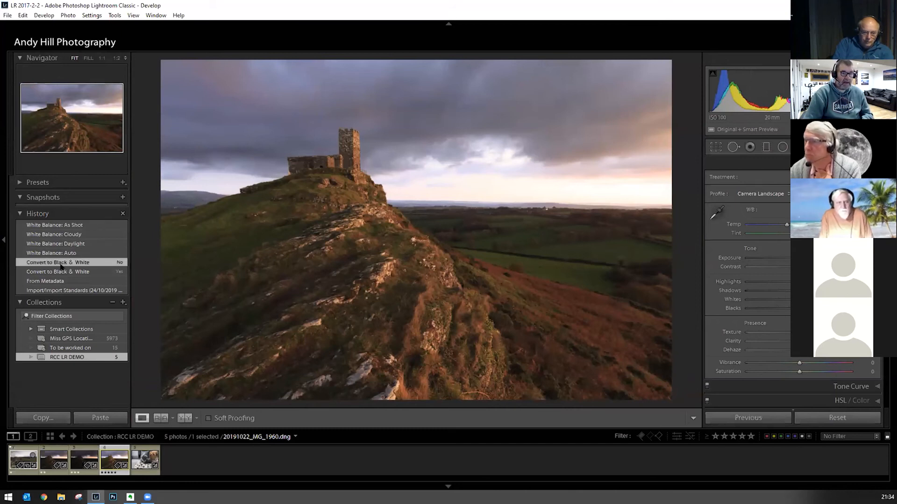
left_click(61, 271)
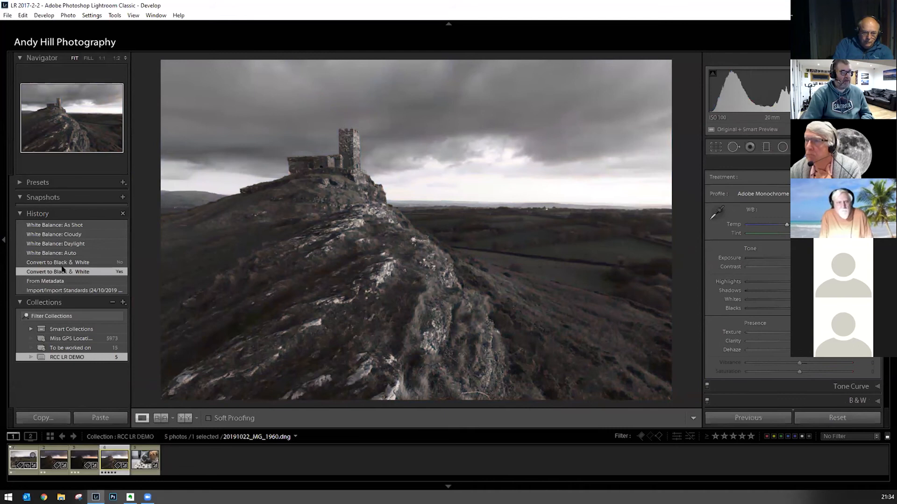
left_click(65, 226)
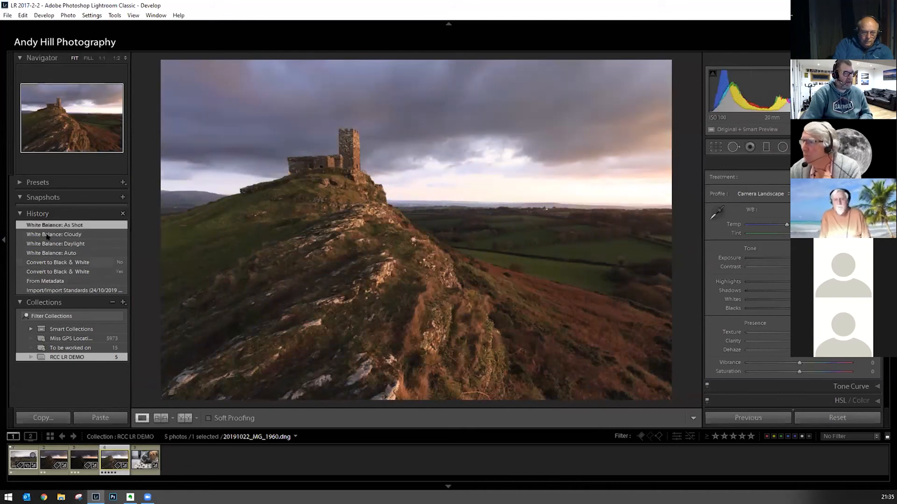
left_click(19, 214)
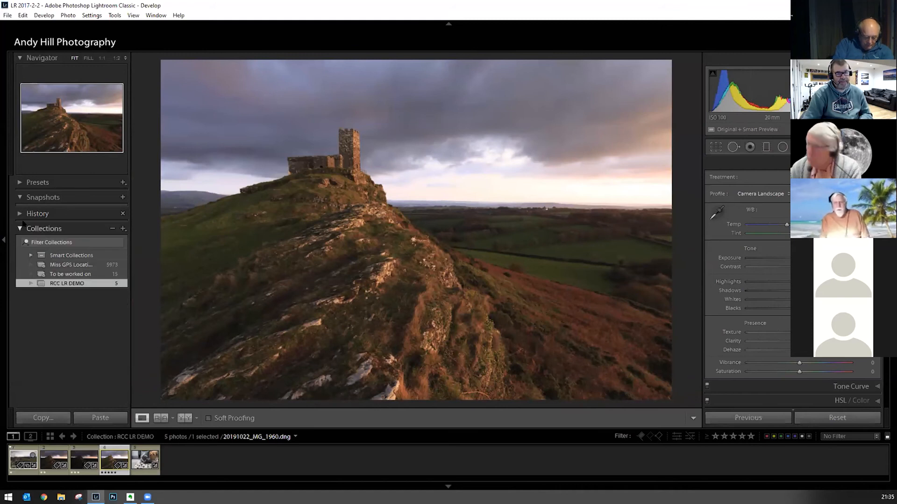
left_click(19, 228)
left_click(19, 228)
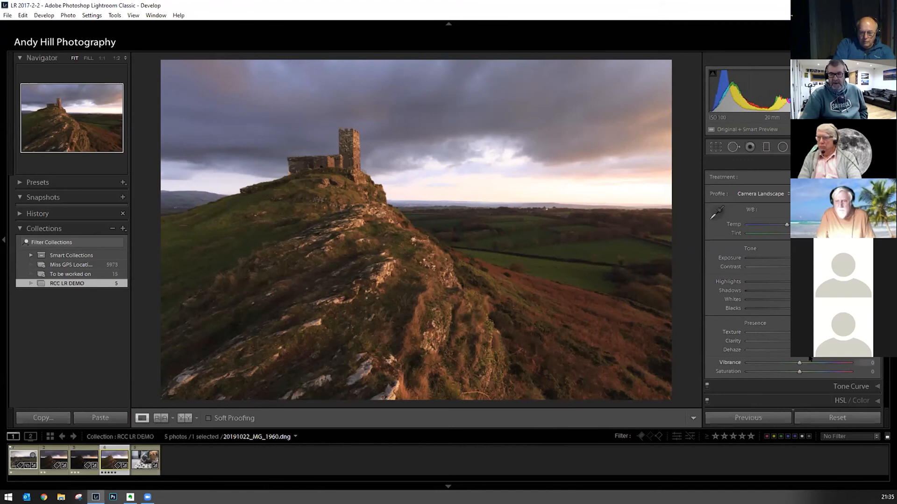
Try a Vibrance of +29 on the photo and reset the slider to 0
mouse_move(800, 364)
left_mouse_down()
mouse_move(851, 364)
mouse_move(809, 363)
left_mouse_up()
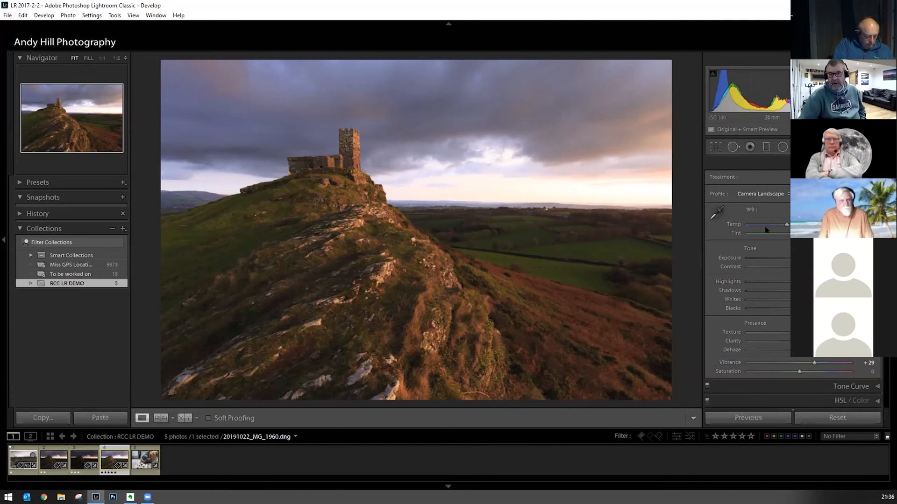
scroll(747, 289, "down", 2)
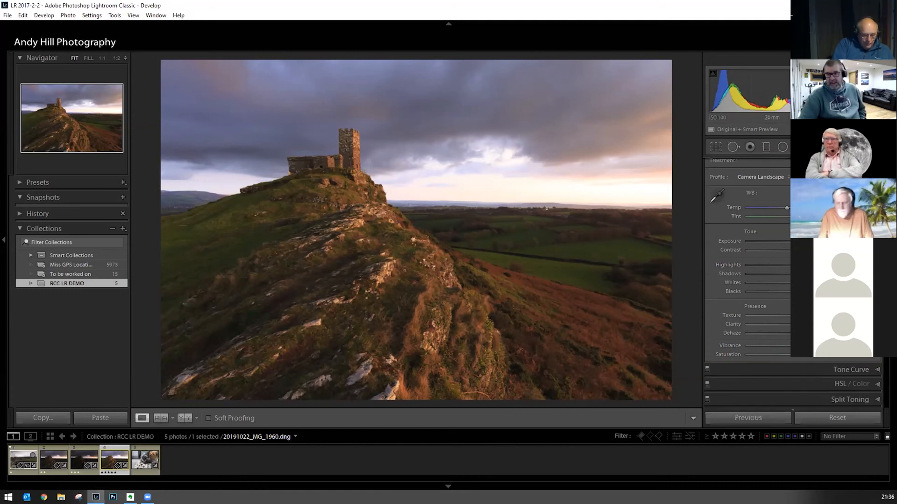
scroll(748, 289, "up", 2)
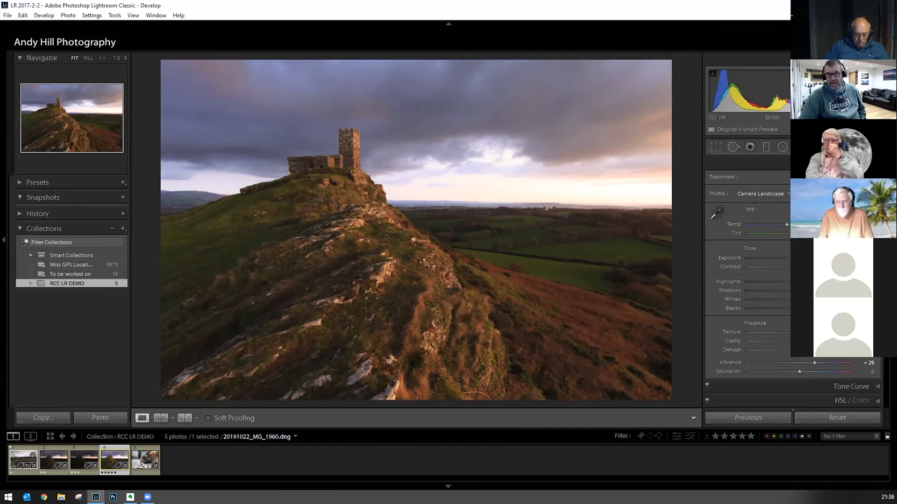
double_click(813, 363)
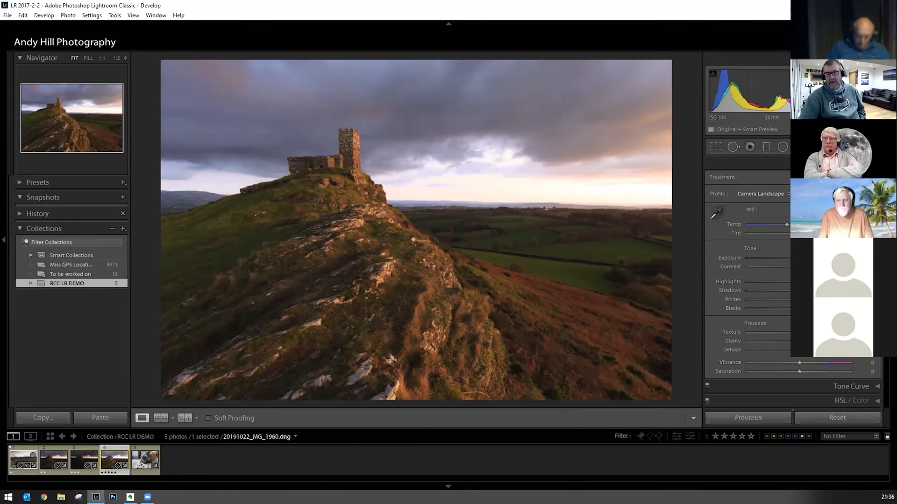
Shape a strong custom S-curve in the Tone Curve by lowering the shadows and raising the highlights
key("ctrl+1")
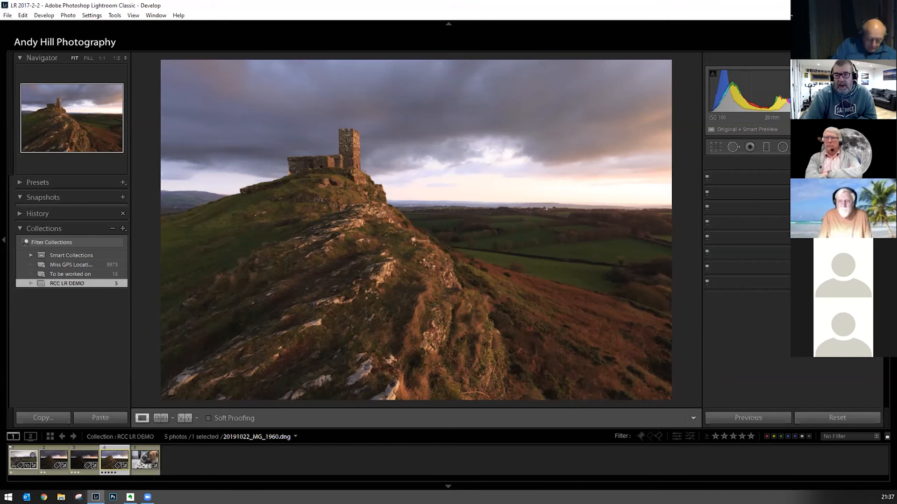
key("ctrl+2")
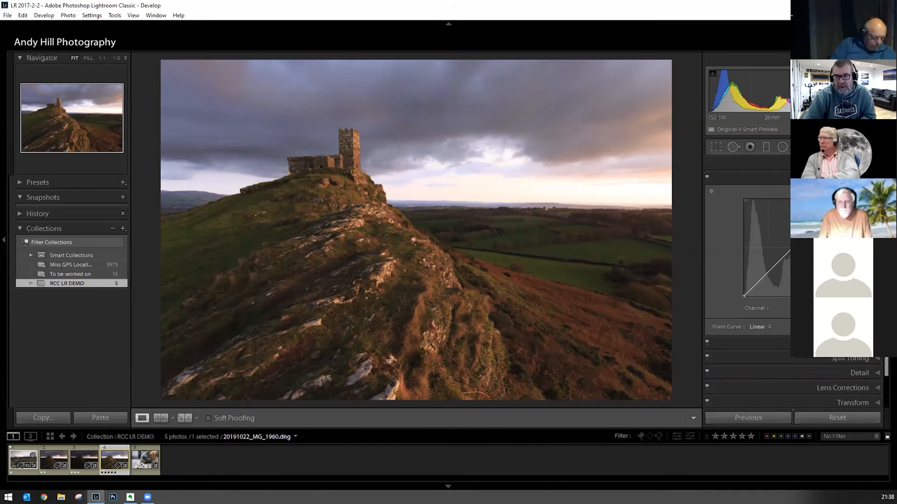
mouse_move(766, 278)
left_mouse_down()
mouse_move(780, 251)
mouse_move(774, 271)
left_mouse_up()
left_click_drag(815, 205, 818, 231)
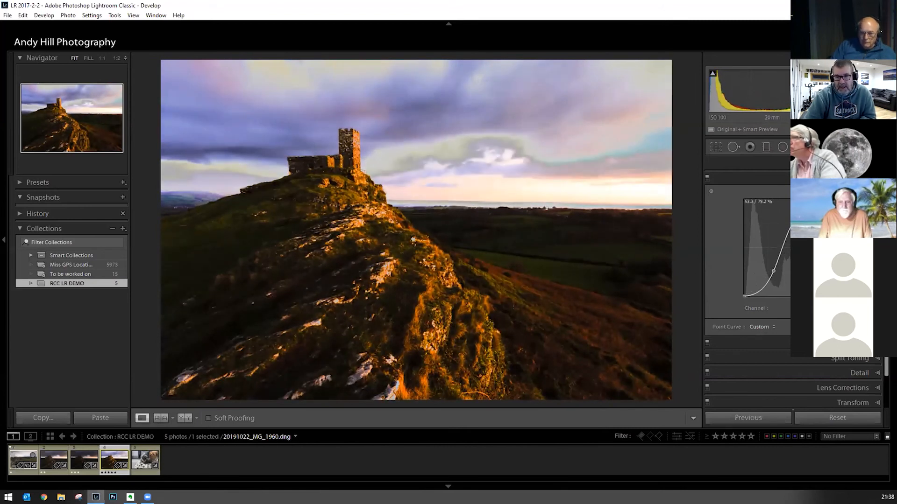
Undo the custom S-curve and try the Medium Contrast and Strong Contrast point curves on the photo
key("ctrl+z")
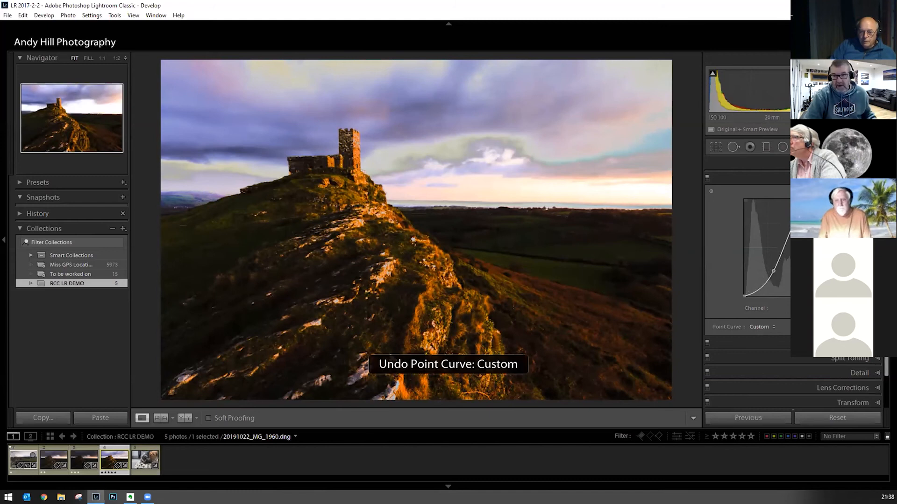
key("ctrl+z")
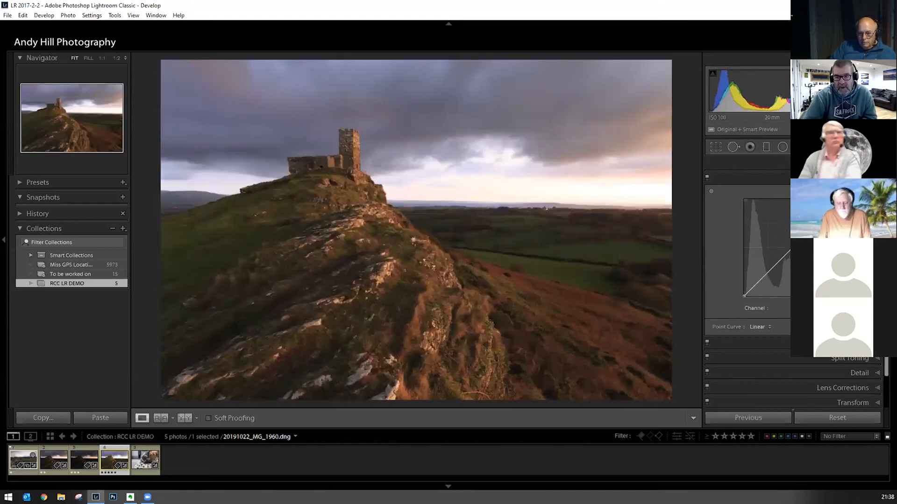
left_click(763, 327)
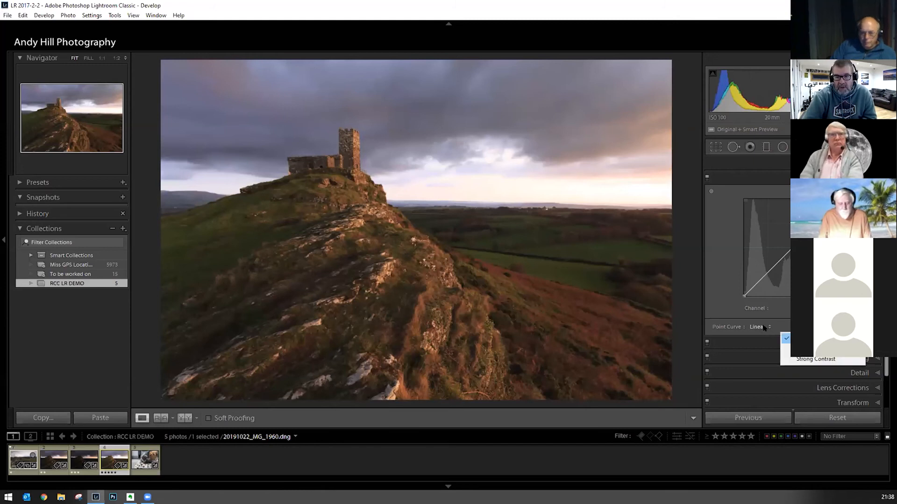
left_click(798, 348)
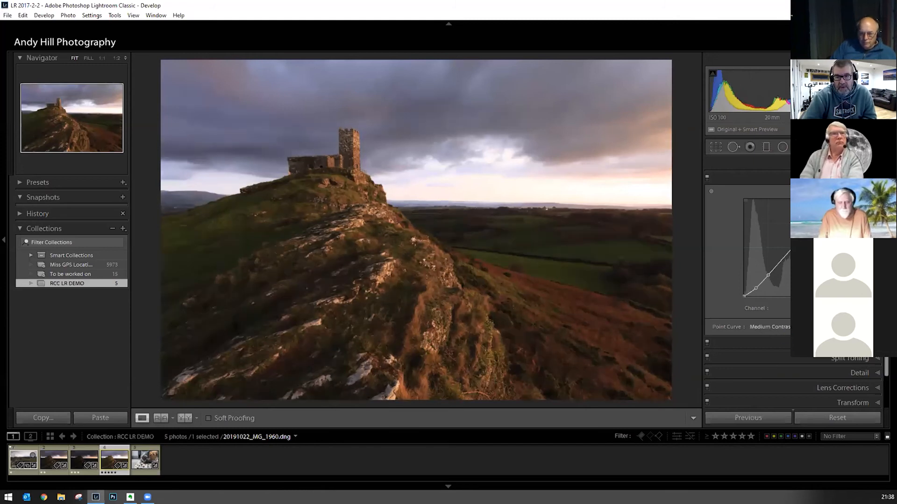
left_click(784, 327)
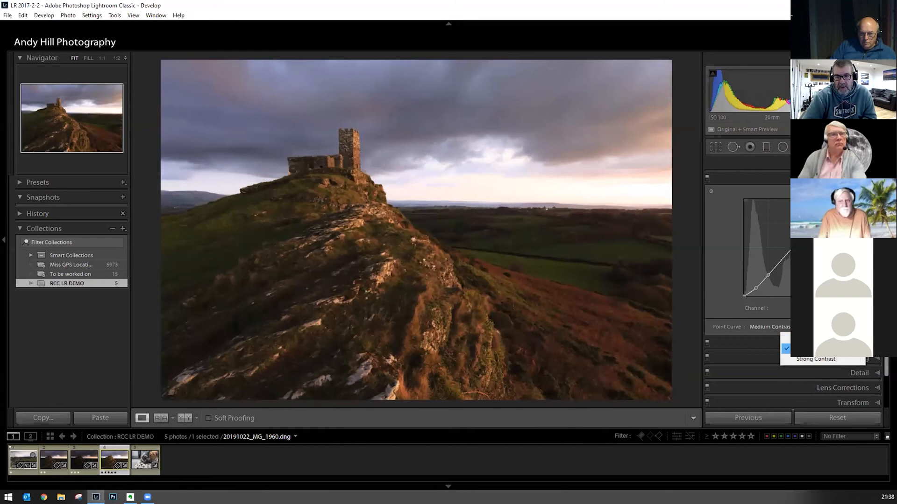
left_click(805, 358)
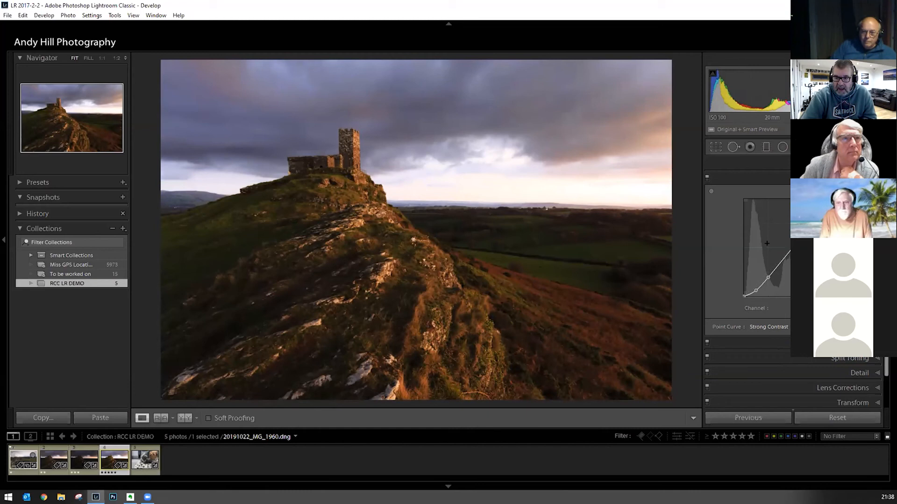
Use the Tone Curve's targeted adjustment on the photo to brighten the clouds and darken the rocky hillside
left_click(710, 192)
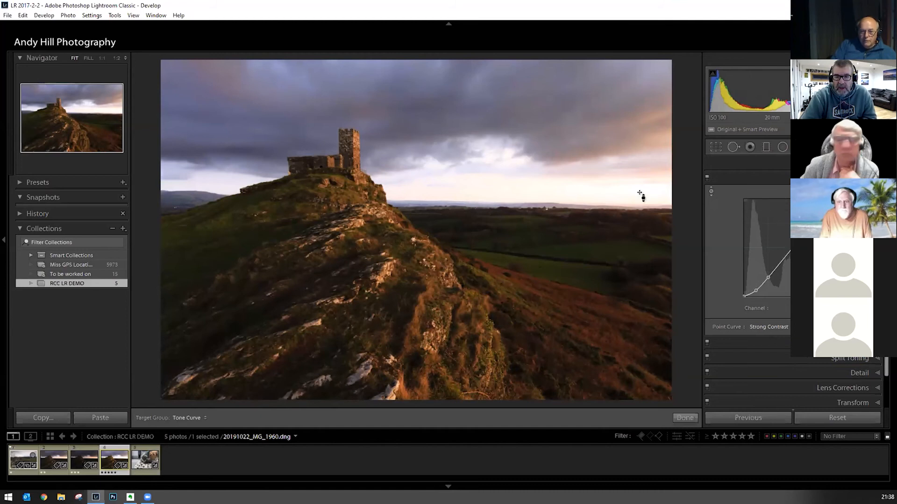
mouse_move(448, 107)
left_mouse_down()
mouse_move(448, 84)
mouse_move(449, 100)
left_mouse_up()
left_click_drag(328, 244, 327, 250)
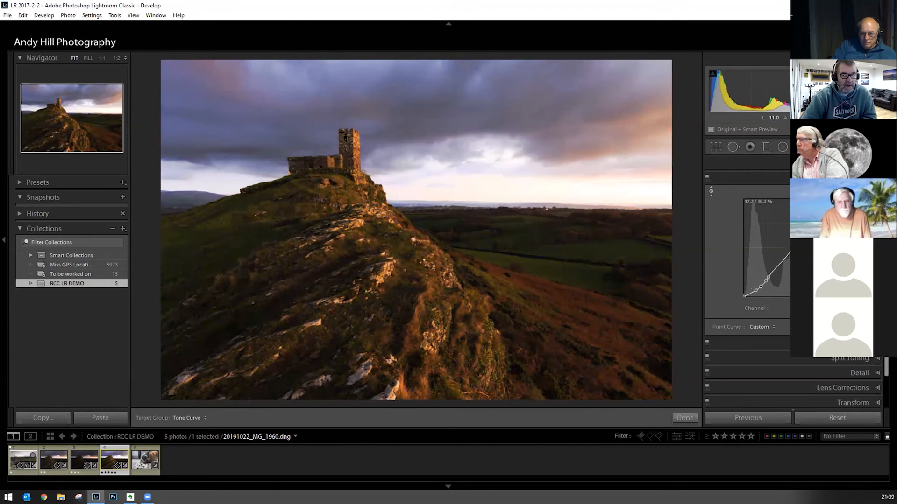
Undo the last targeted tone change and set the point curve to Linear
key("ctrl+z")
left_click(768, 327)
left_click(802, 338)
left_click(770, 328)
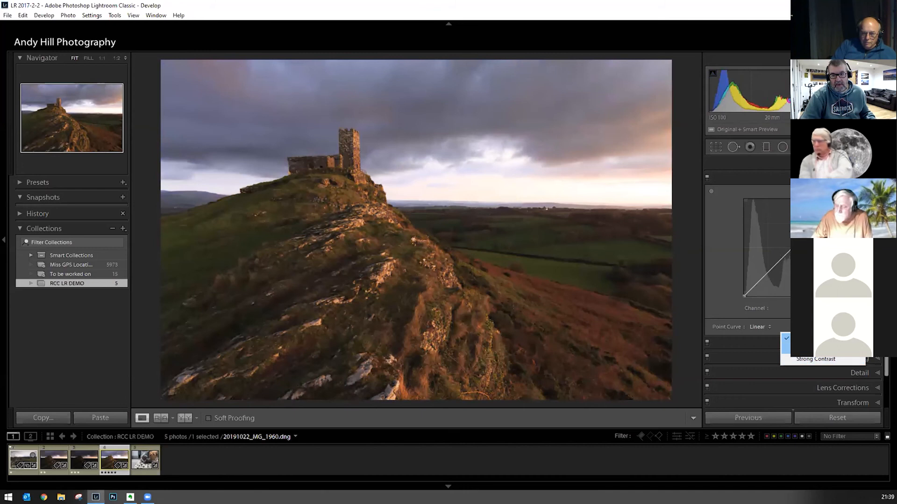
left_click(802, 339)
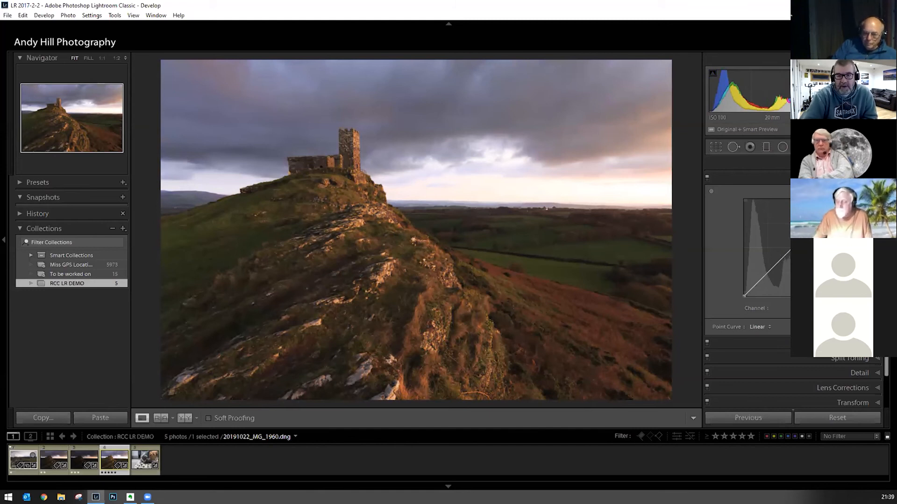
With HSL Saturation targeted adjustment, boost the orange tones of the hillside and reduce the green fields to -79
left_click(864, 178)
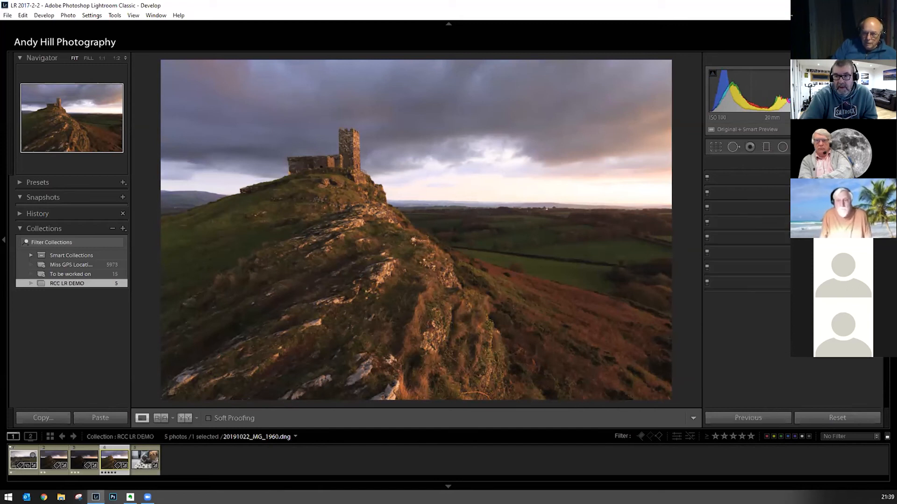
left_click(863, 193)
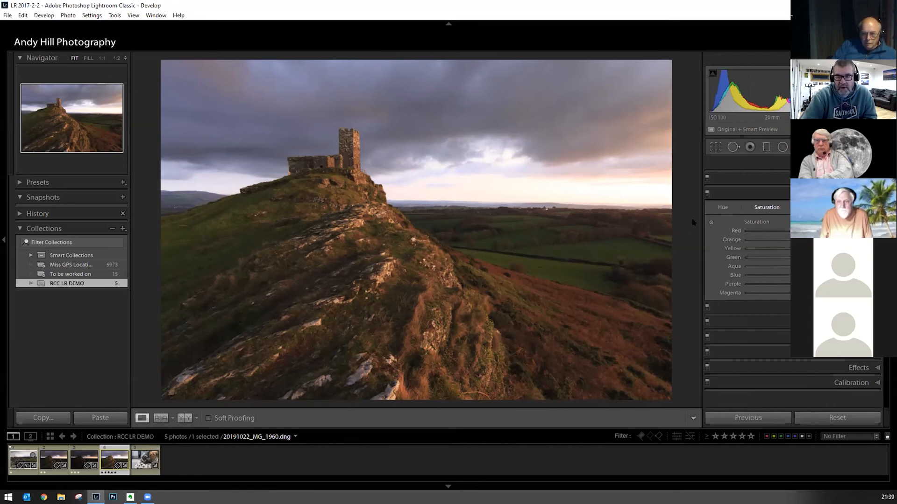
left_click(712, 222)
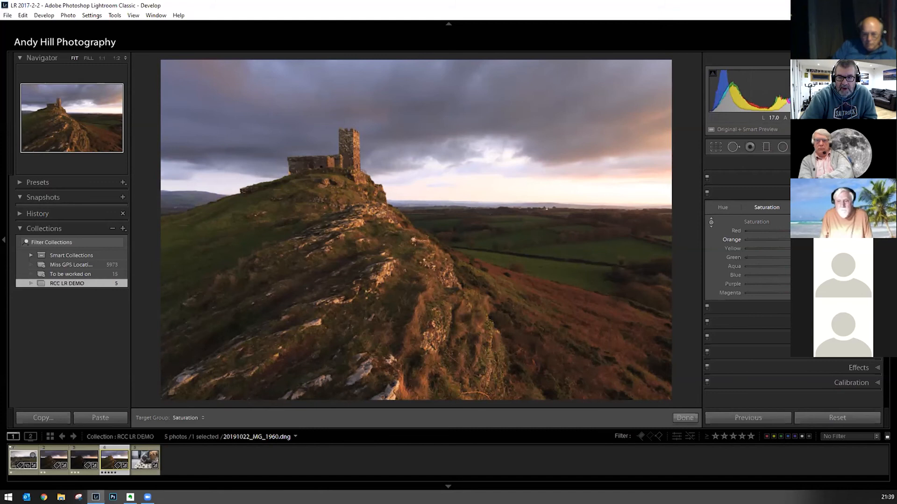
mouse_move(413, 240)
left_mouse_down()
mouse_move(413, 222)
mouse_move(413, 269)
mouse_move(413, 241)
left_mouse_up()
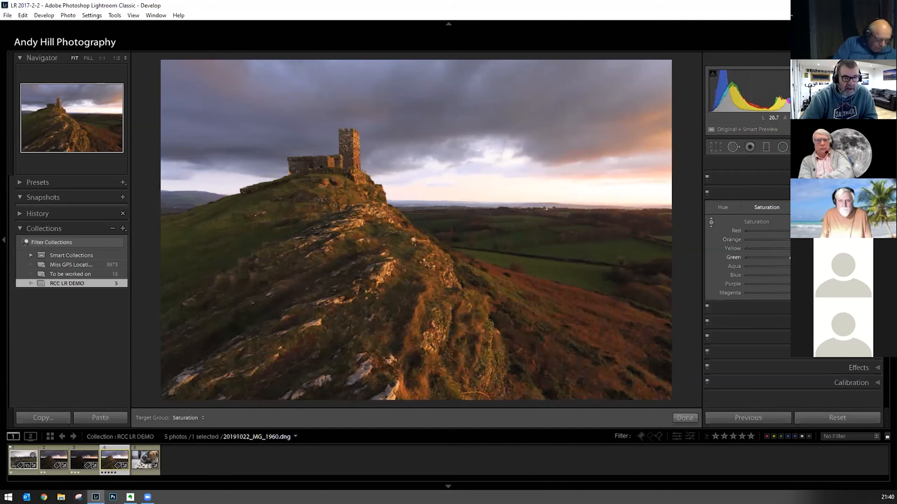
left_click_drag(537, 262, 537, 259)
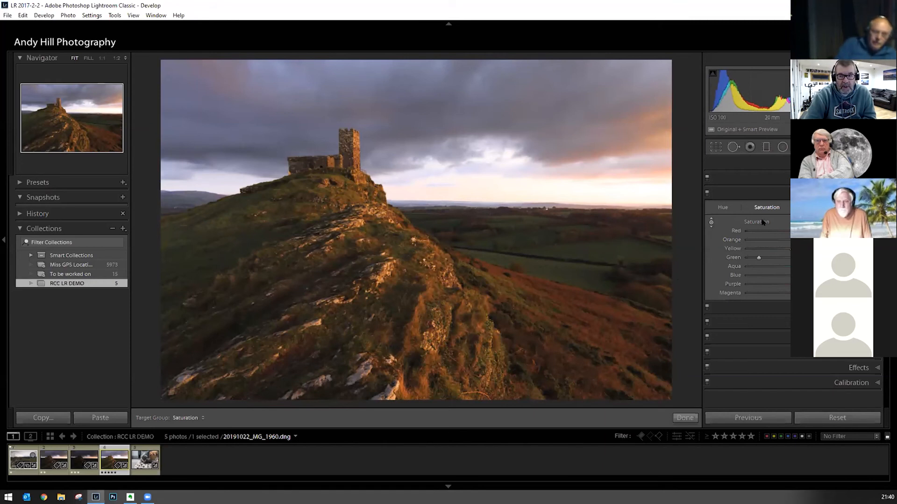
Try raising the hillside's Orange luminance to +40 with targeted adjustment and undo the change
key("ctrl+alt+shift+l")
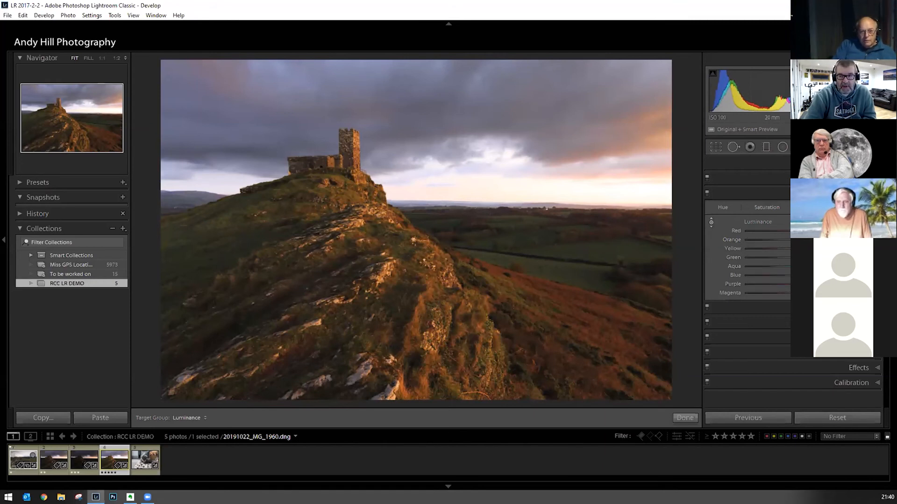
left_click(711, 222)
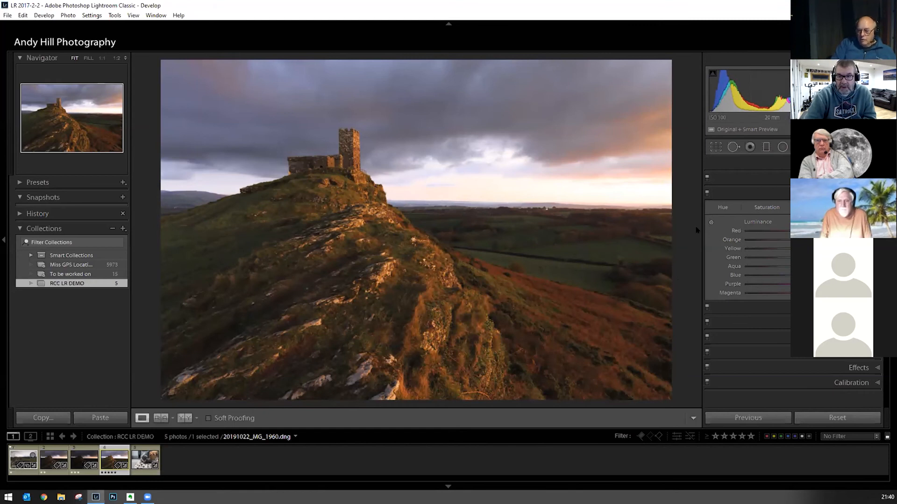
key("ctrl+alt+shift+l")
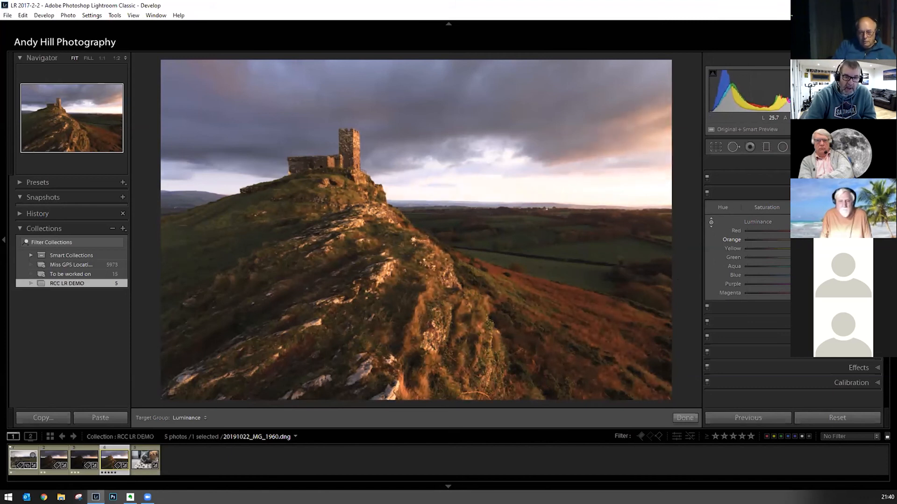
mouse_move(551, 303)
left_mouse_down()
mouse_move(551, 365)
mouse_move(551, 303)
left_mouse_up()
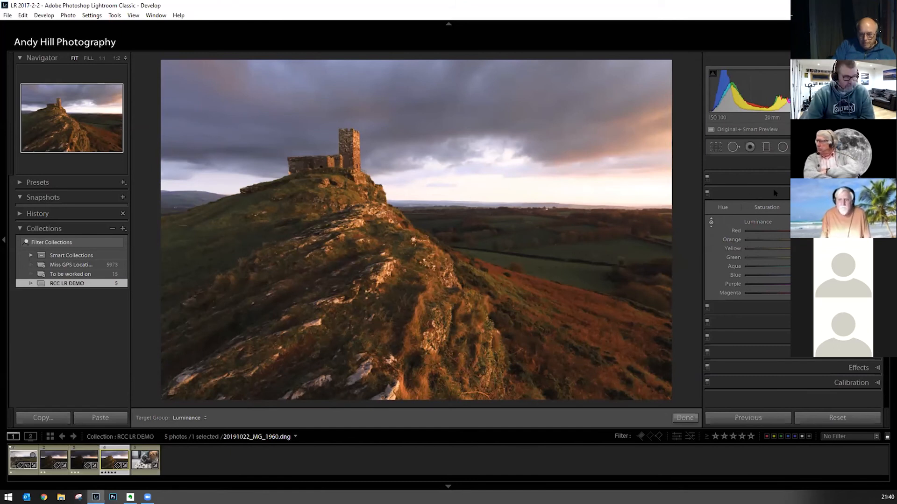
key("ctrl+z")
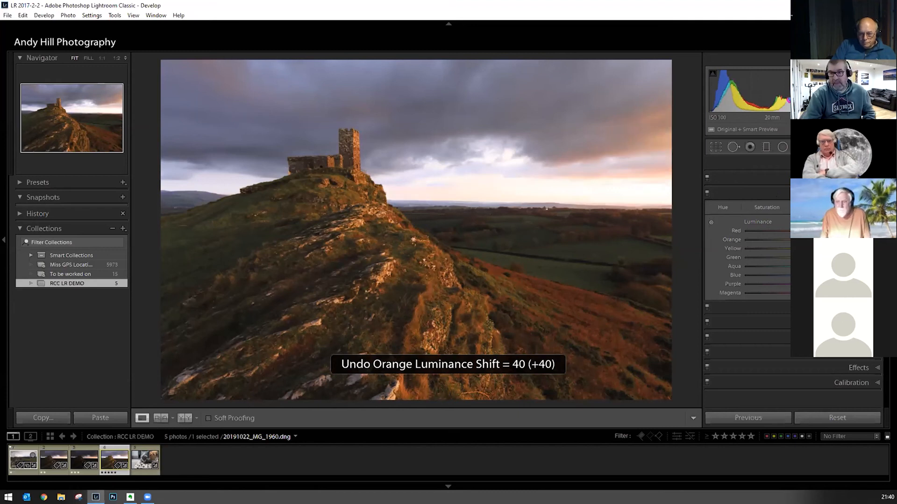
Review the hue, saturation and luminance settings grouped by colour from Red to Magenta and return to the HSL layout
left_click(859, 193)
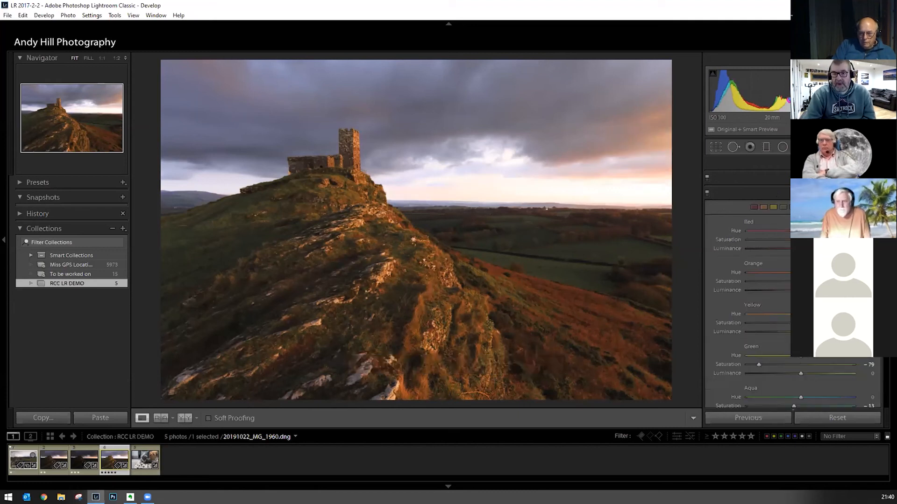
scroll(747, 257, "down", 6)
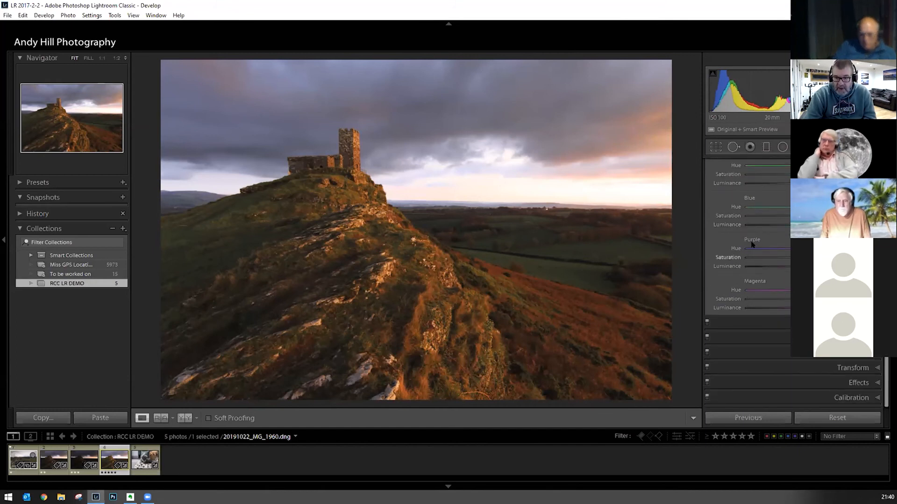
scroll(755, 235, "up", 2)
scroll(757, 237, "up", 5)
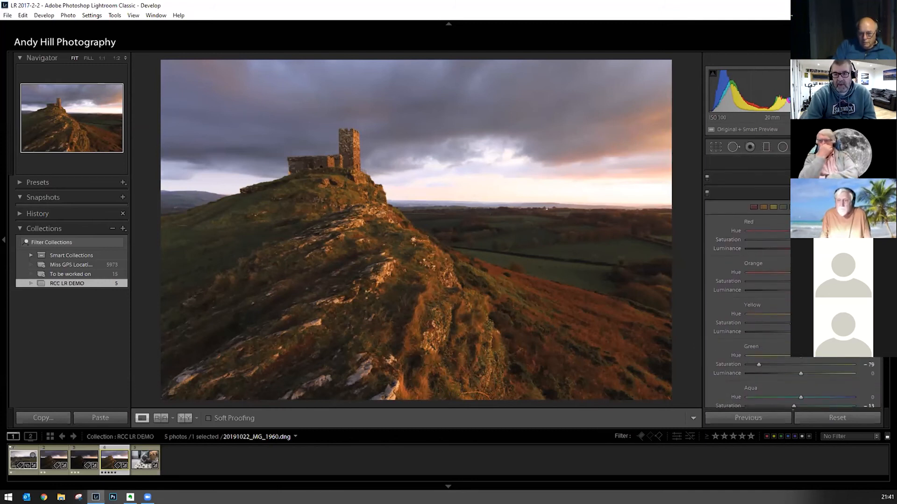
left_click(838, 193)
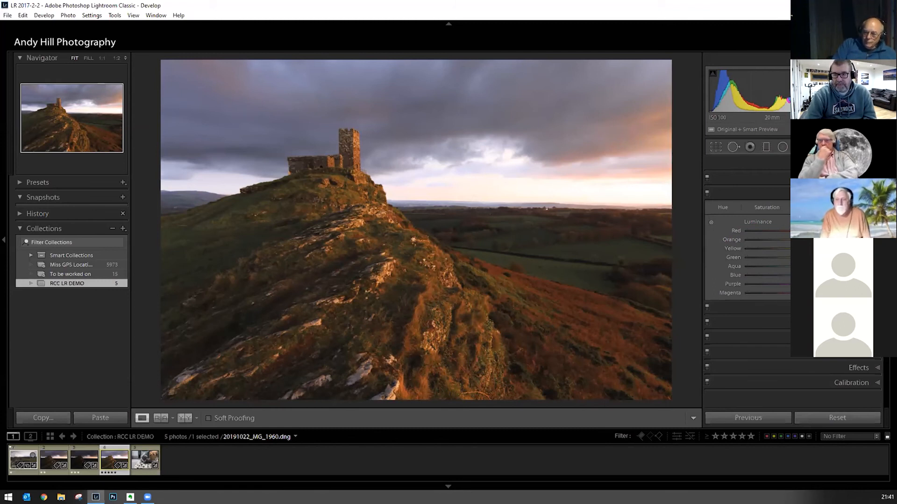
In Split Toning, try a warm orange tint on the highlights and a blue tint on the shadows, and adjust their balance
key("ctrl+3")
left_click(731, 208)
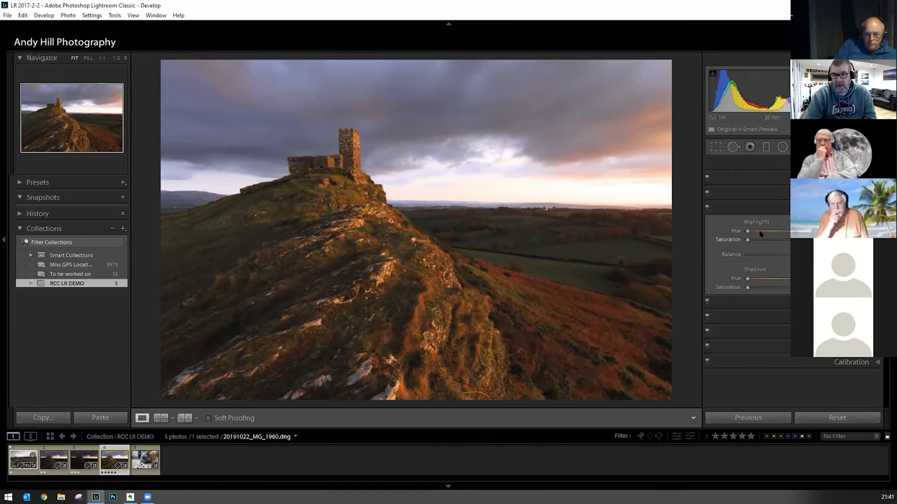
left_click_drag(747, 240, 822, 238)
left_click_drag(747, 231, 787, 242)
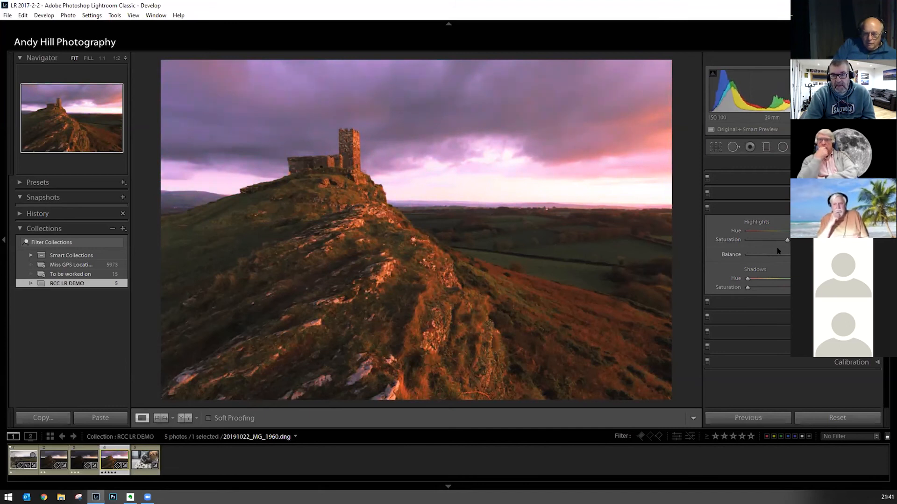
left_click_drag(738, 231, 757, 231)
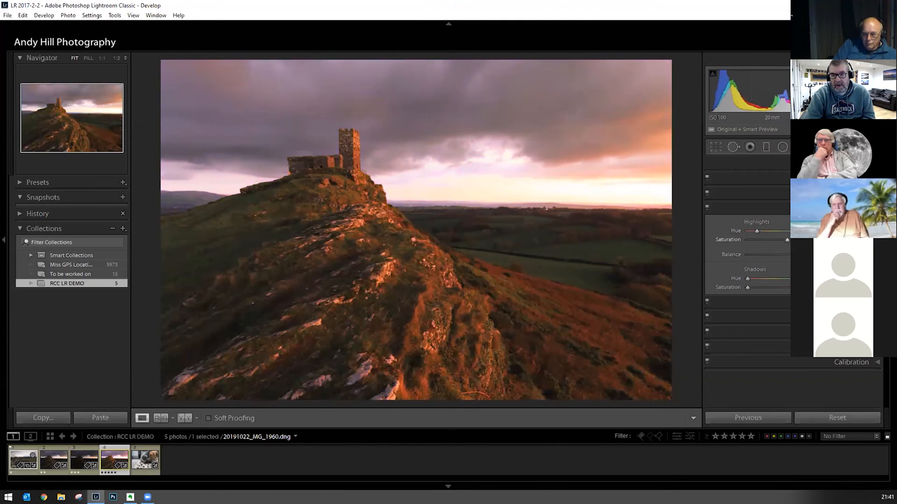
left_click_drag(788, 240, 795, 240)
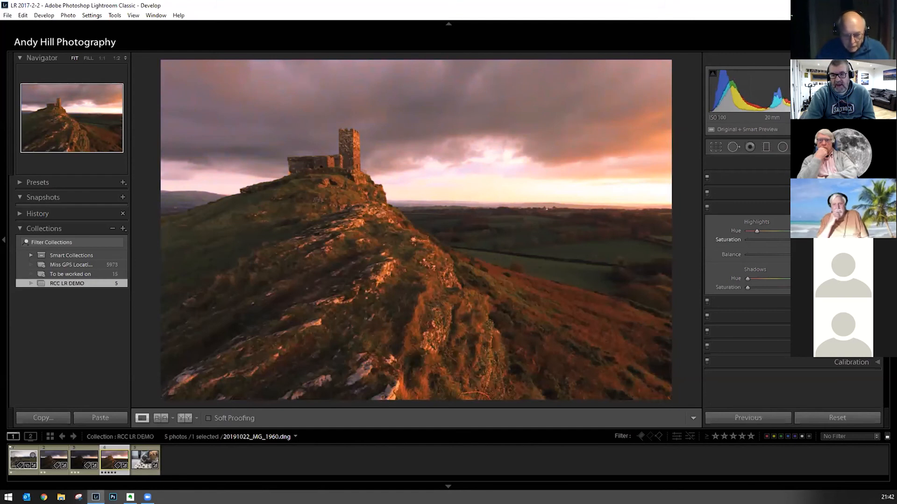
left_click_drag(747, 279, 799, 290)
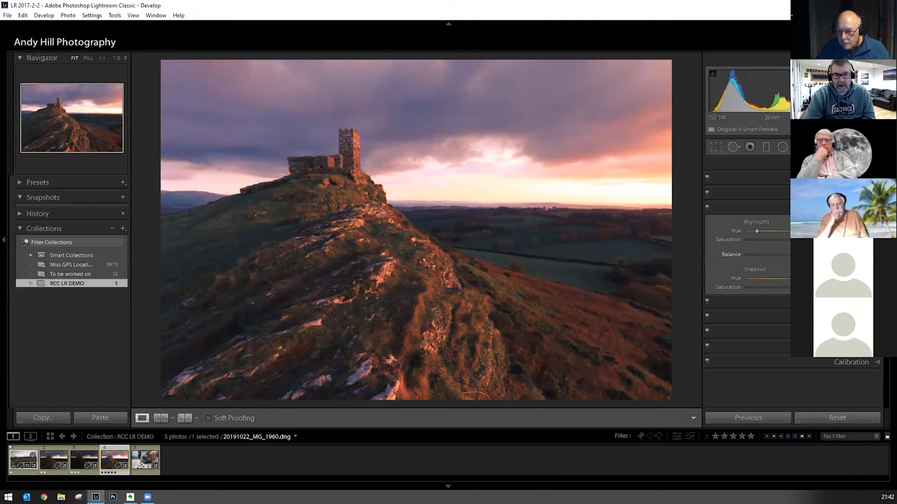
mouse_move(804, 256)
left_mouse_down()
mouse_move(831, 256)
mouse_move(758, 254)
mouse_move(827, 256)
mouse_move(808, 255)
left_mouse_up()
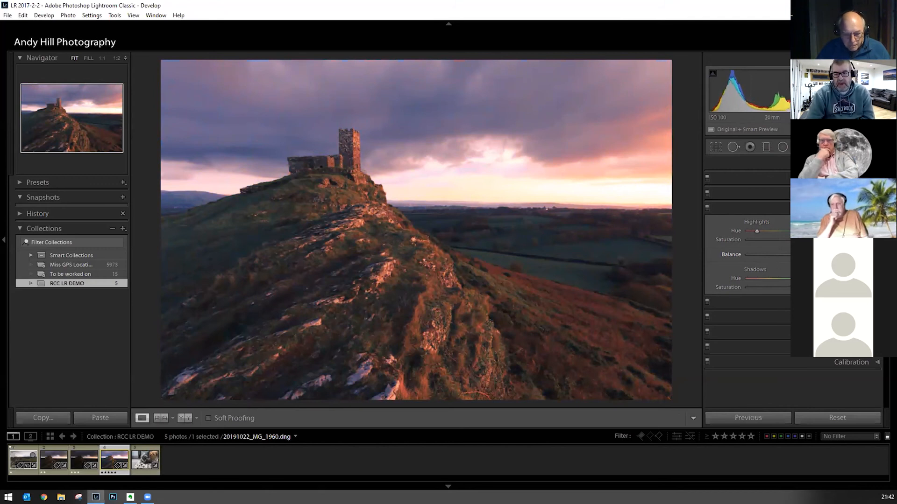
Set the Split Toning hue and saturation of both highlights and shadows back to zero and expand the Detail adjustments
left_click_drag(751, 229, 747, 231)
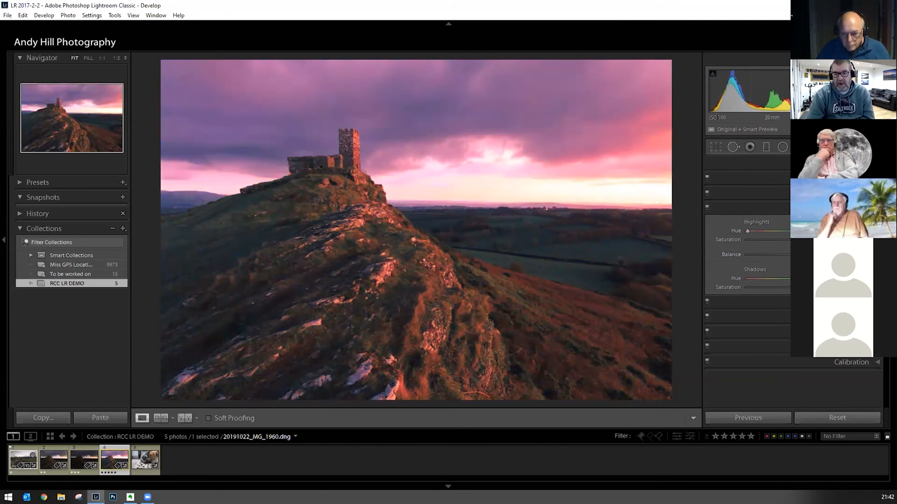
left_click_drag(811, 279, 707, 274)
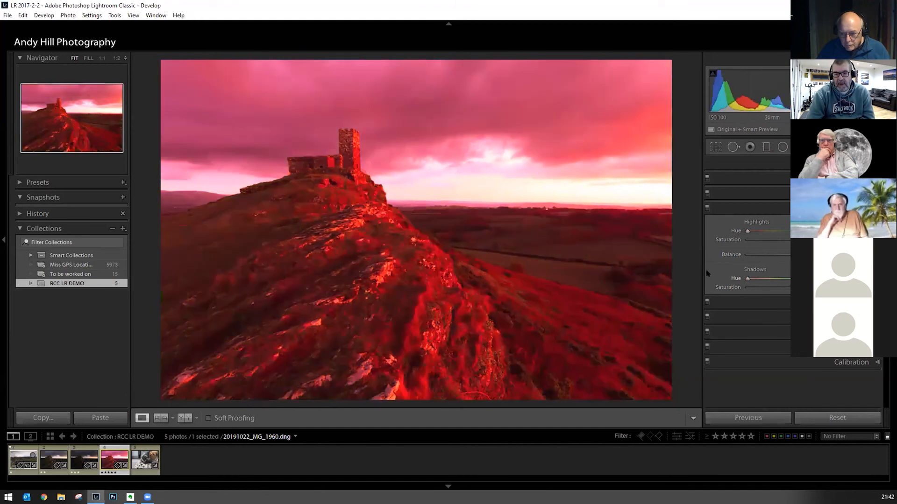
left_click_drag(790, 288, 747, 287)
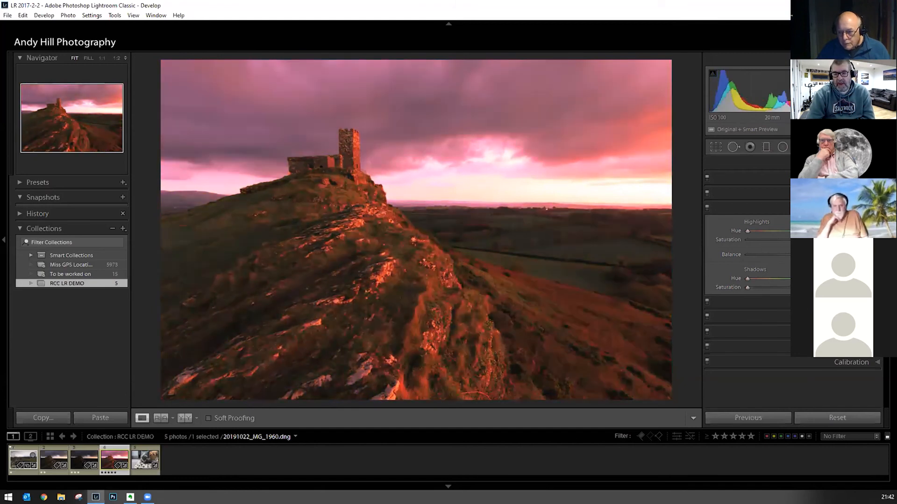
left_click_drag(790, 239, 742, 238)
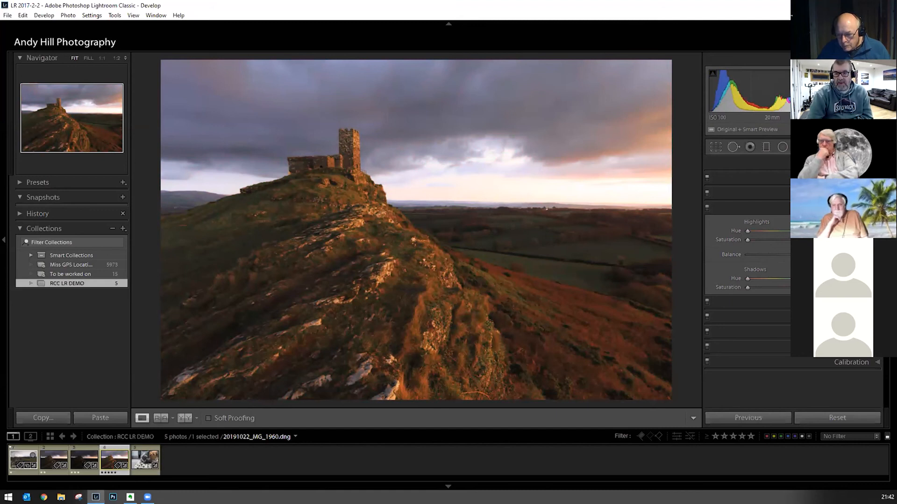
left_click(851, 208)
left_click(857, 222)
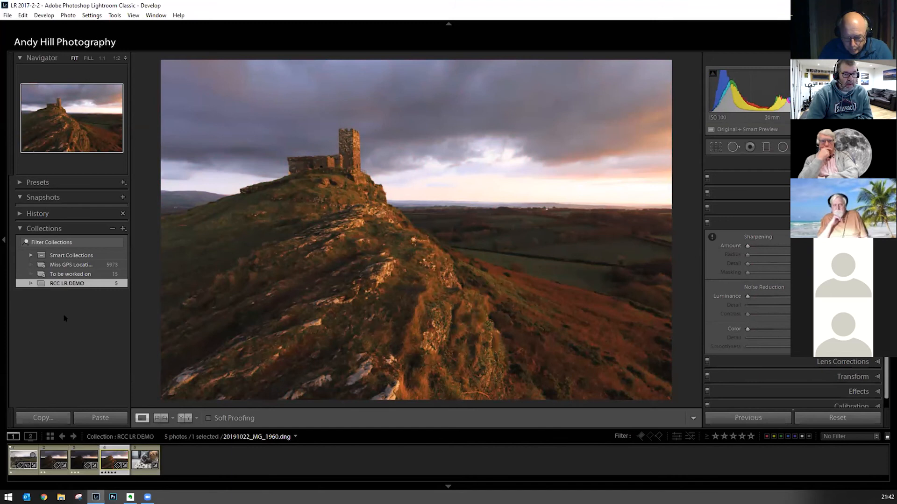
Open the puppy photo 20200112_MG_2388.dng and magnify the fur on the dog's head to 2:1
left_click(144, 460)
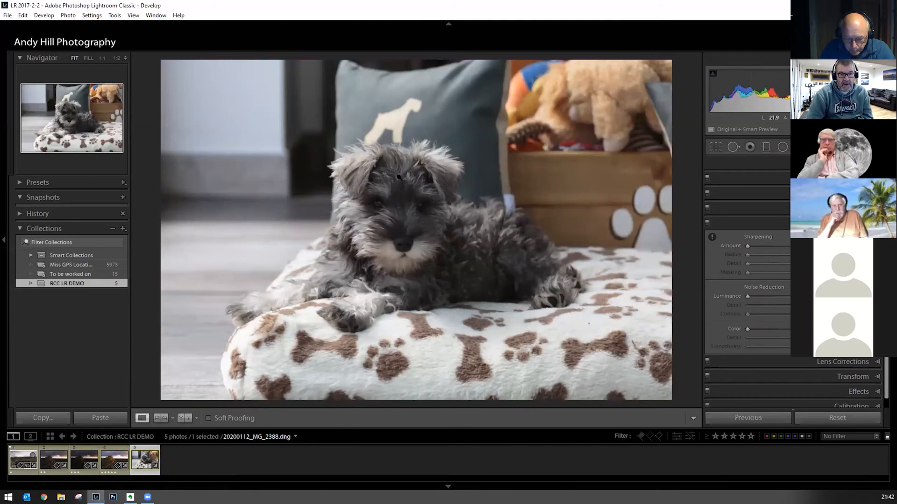
left_click(395, 178)
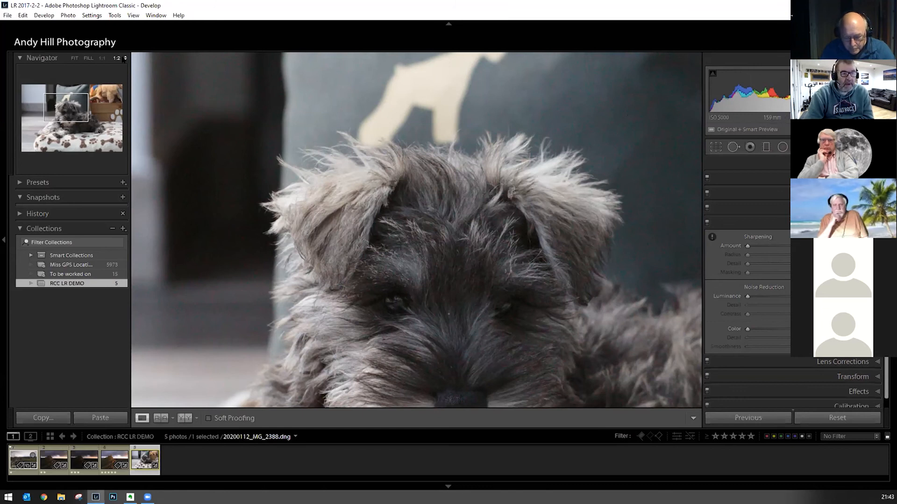
left_click(126, 57)
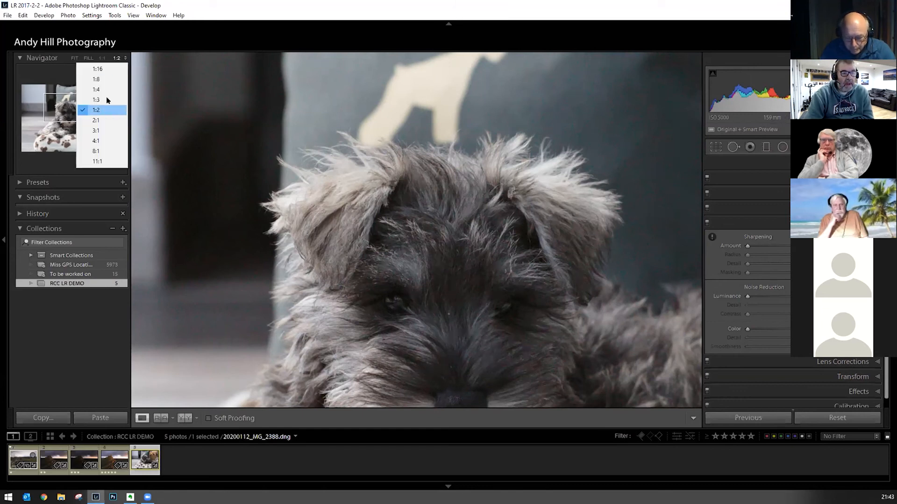
left_click(96, 120)
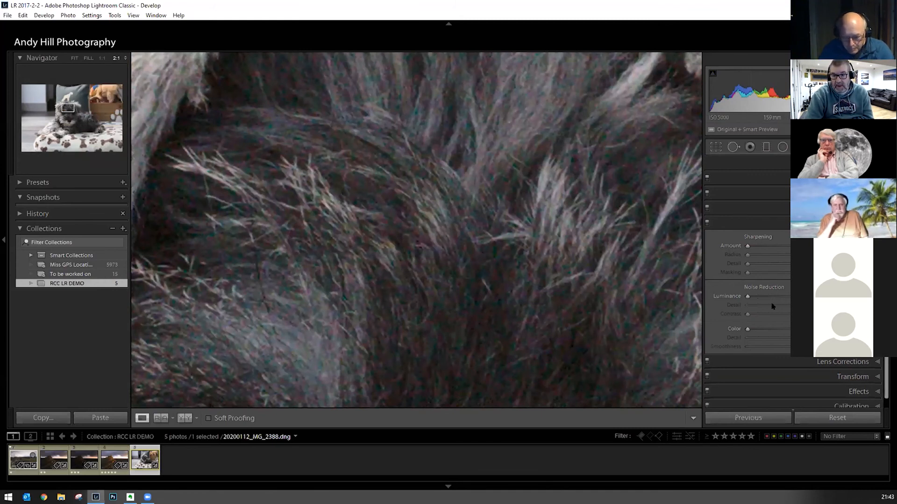
Try Color noise reduction on the puppy's fur, comparing 2:1 with the full view, and reapply it from zero
mouse_move(749, 328)
left_mouse_down()
mouse_move(767, 331)
mouse_move(745, 329)
mouse_move(752, 328)
left_mouse_up()
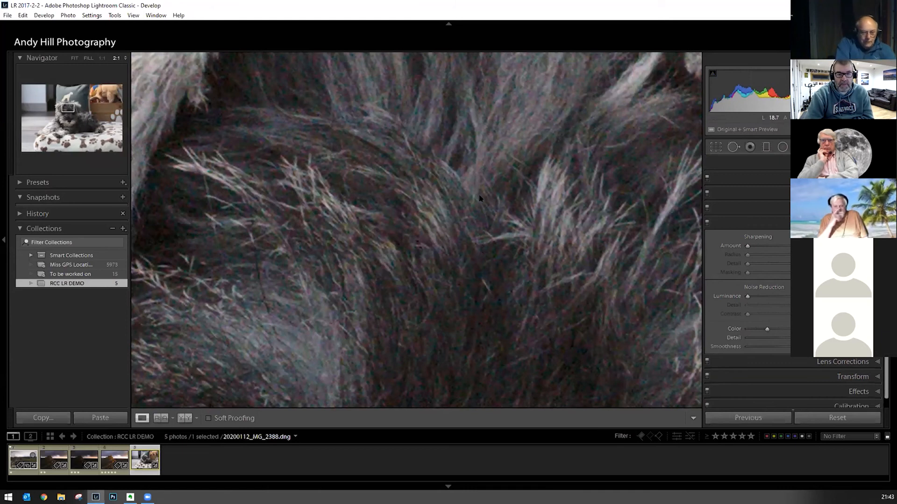
left_click(477, 193)
left_click(393, 184)
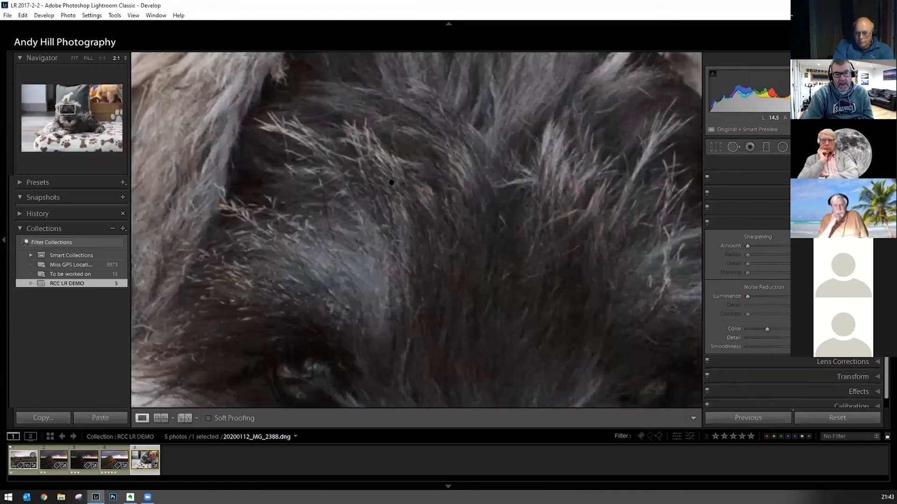
left_click(393, 184)
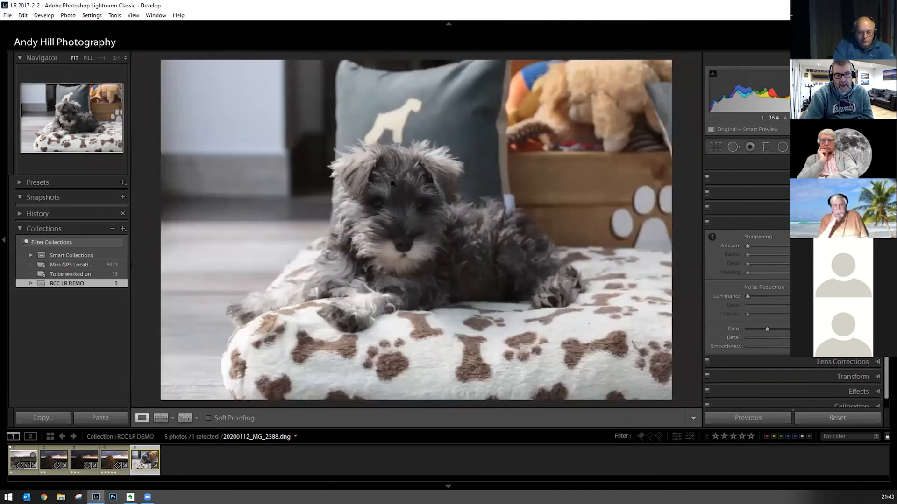
left_click(393, 184)
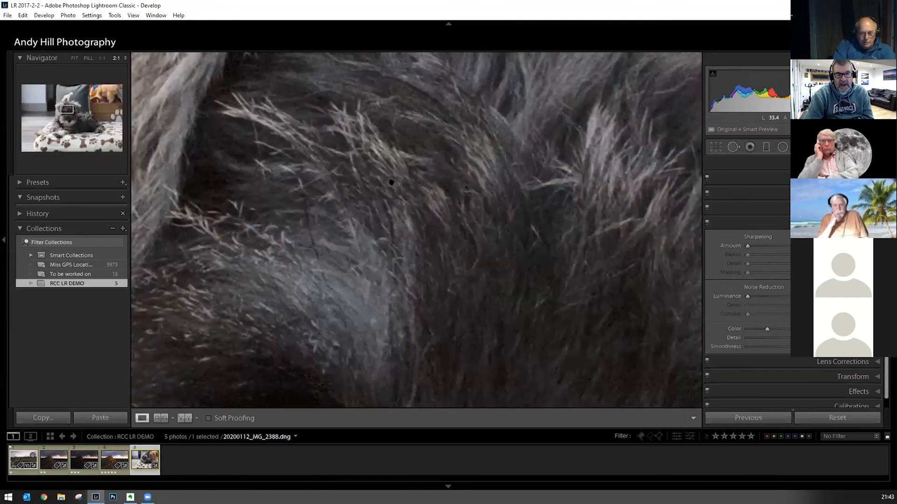
left_click(392, 184)
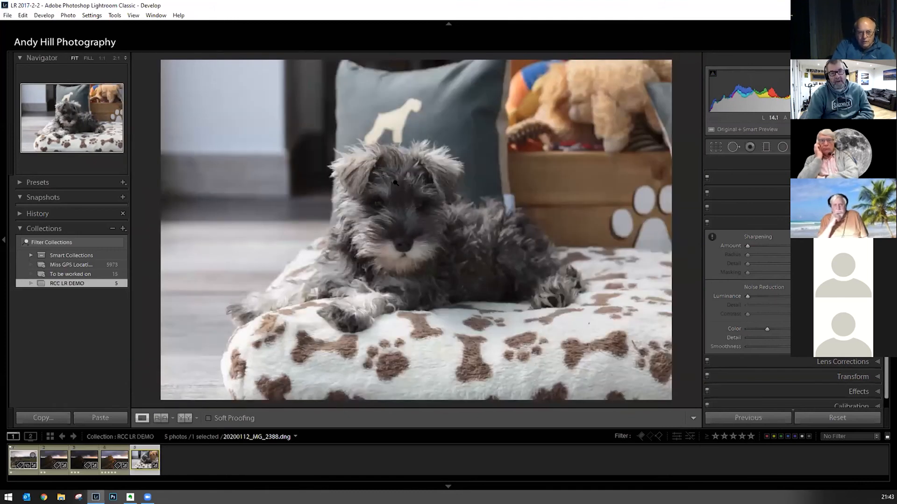
left_click(395, 186)
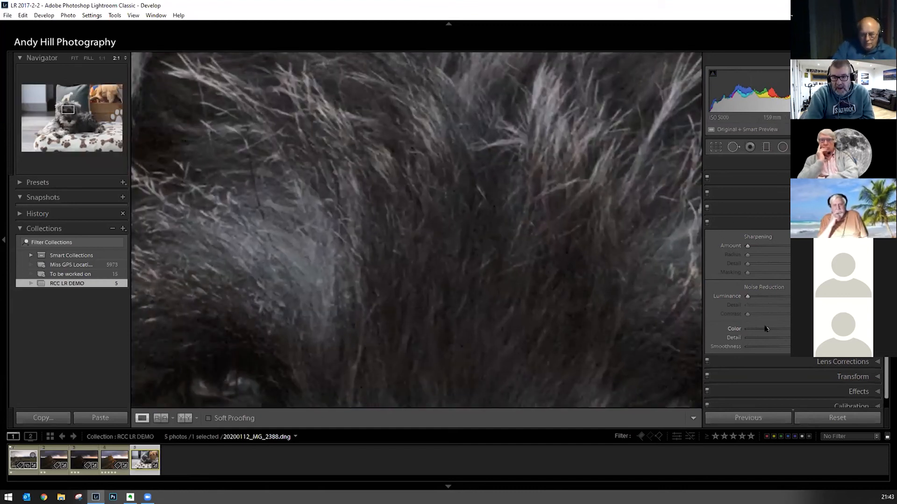
left_click_drag(741, 327, 728, 327)
left_click_drag(738, 326, 765, 331)
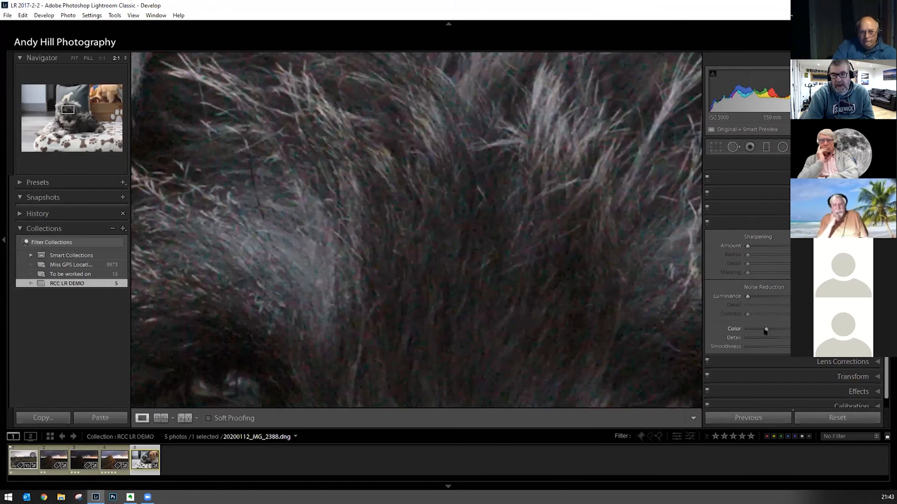
Try Luminance noise reduction on the plain cushion behind the dog and readjust its strength while checking the fur detail
left_click_drag(564, 170, 511, 243)
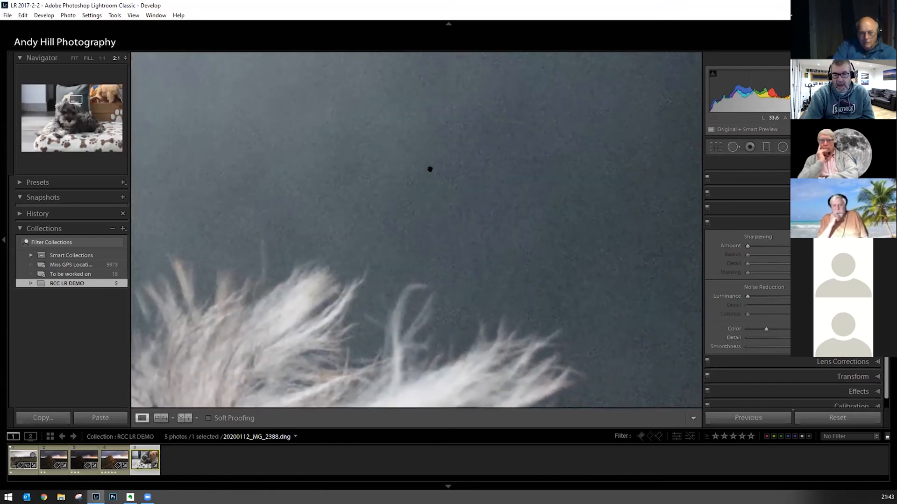
left_click_drag(748, 297, 787, 301)
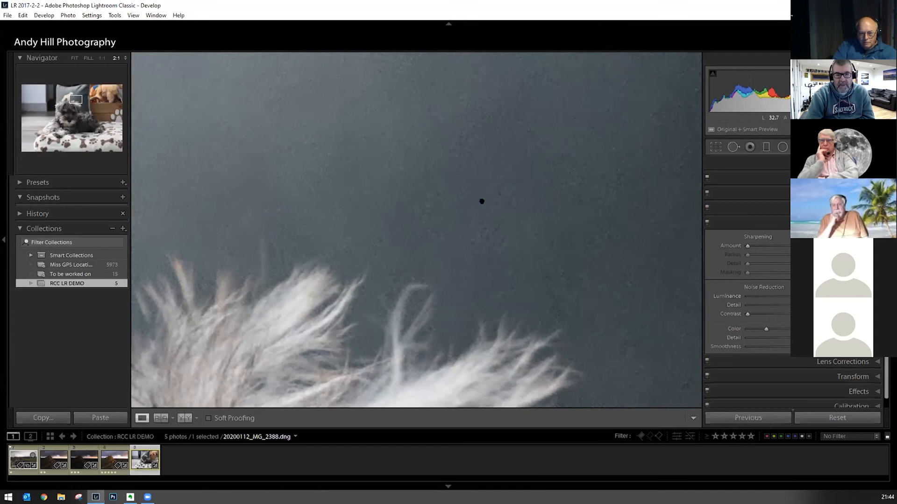
left_click(484, 200)
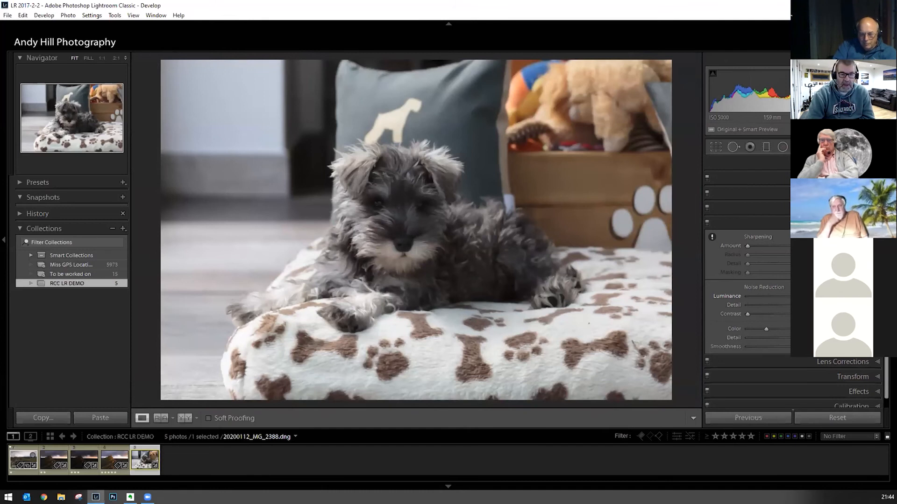
left_click(395, 173)
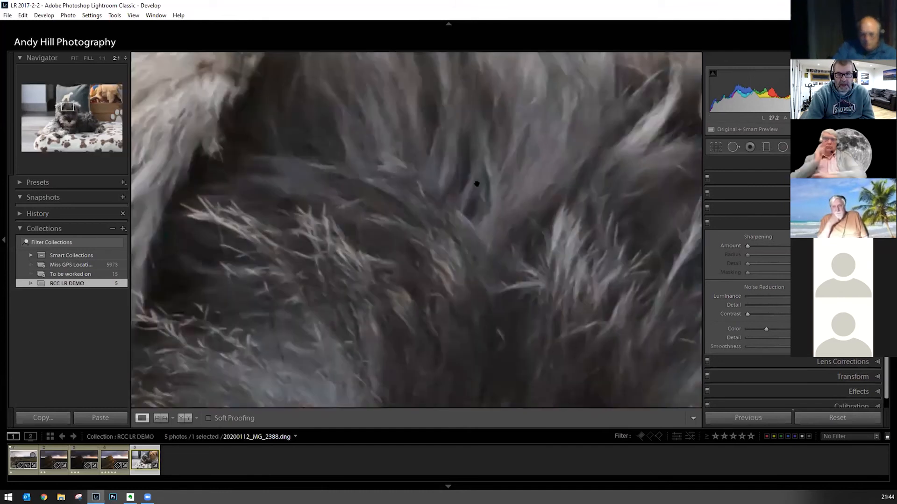
left_click_drag(721, 296, 786, 302)
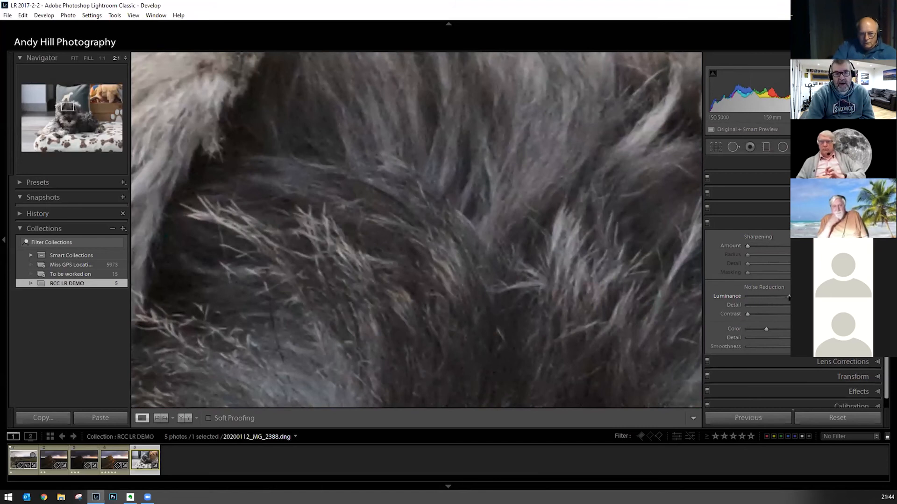
Set both Luminance and Color noise reduction back to zero while viewing the cushion above the dog's ear
left_click(521, 182)
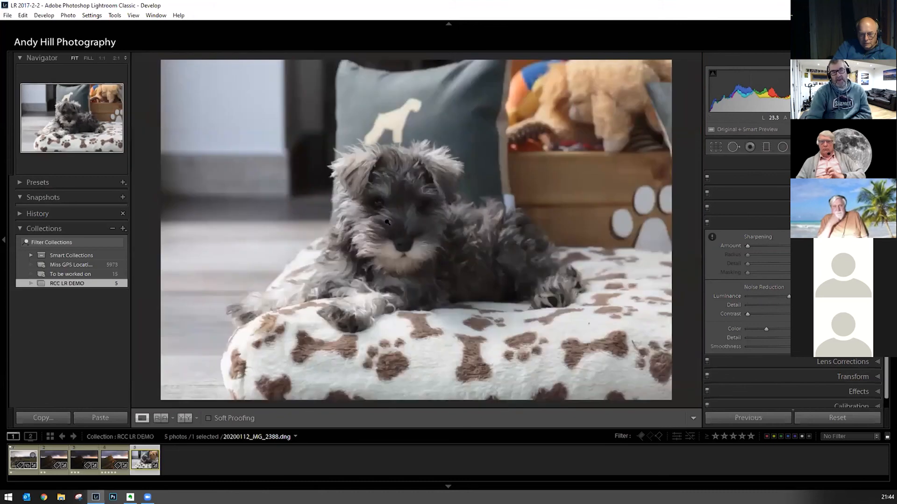
left_click(424, 168)
left_click_drag(485, 137, 410, 348)
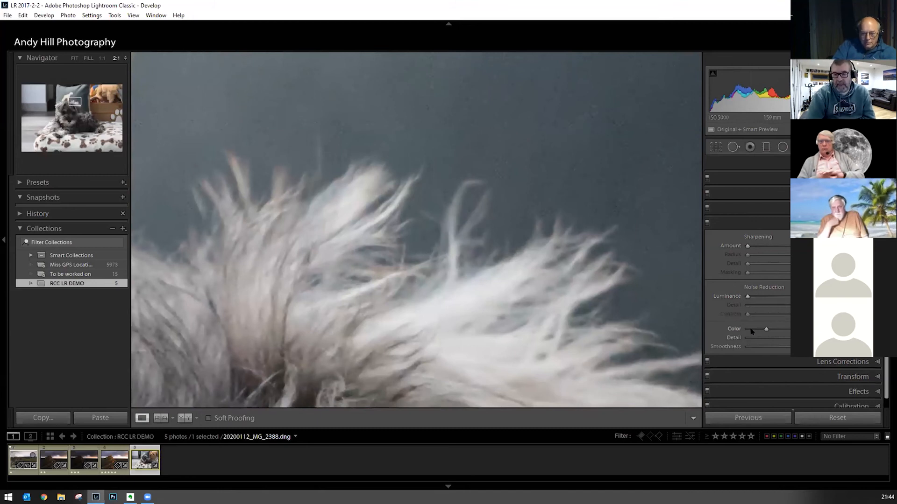
left_click_drag(773, 329, 731, 327)
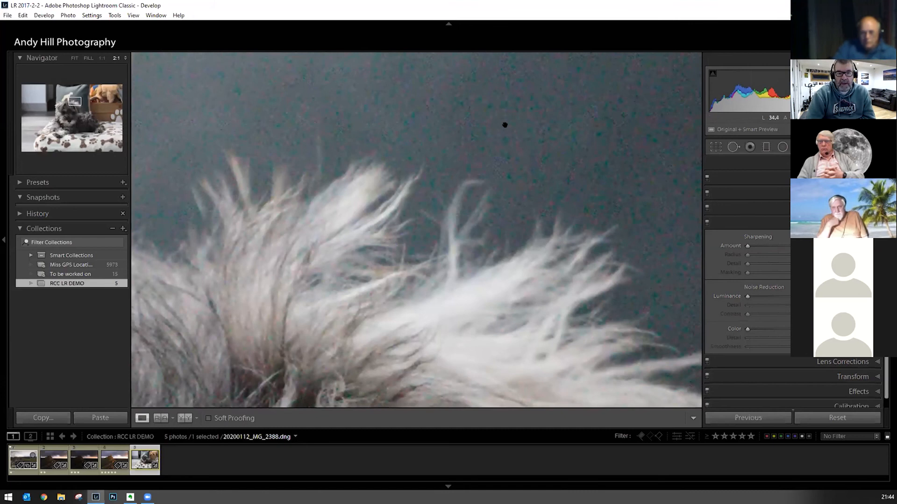
Apply moderate Color and Luminance noise reduction to the puppy photo and check the fur close up and at full view
left_click_drag(747, 329, 758, 332)
left_click_drag(748, 297, 755, 297)
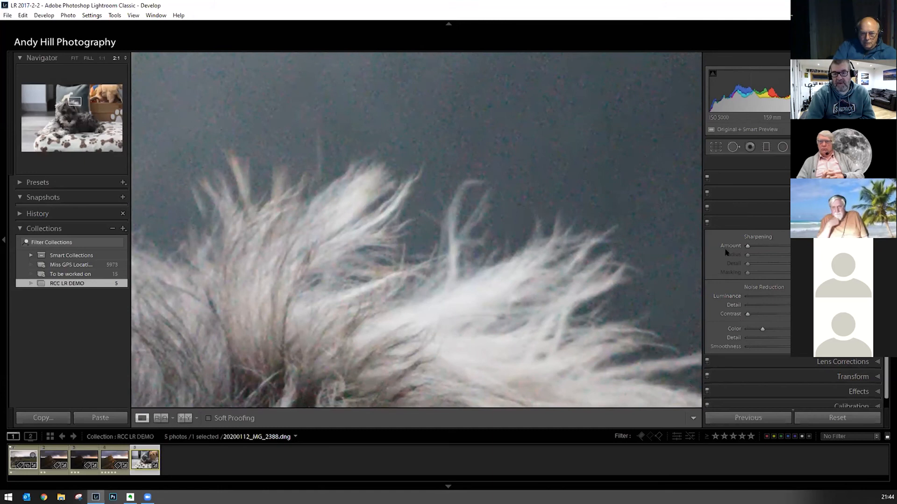
left_click_drag(393, 319, 523, 157)
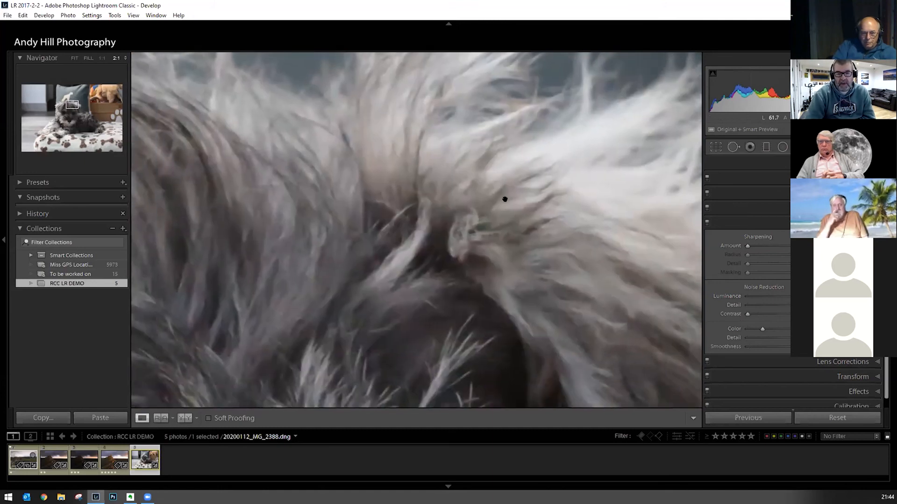
left_click(503, 203)
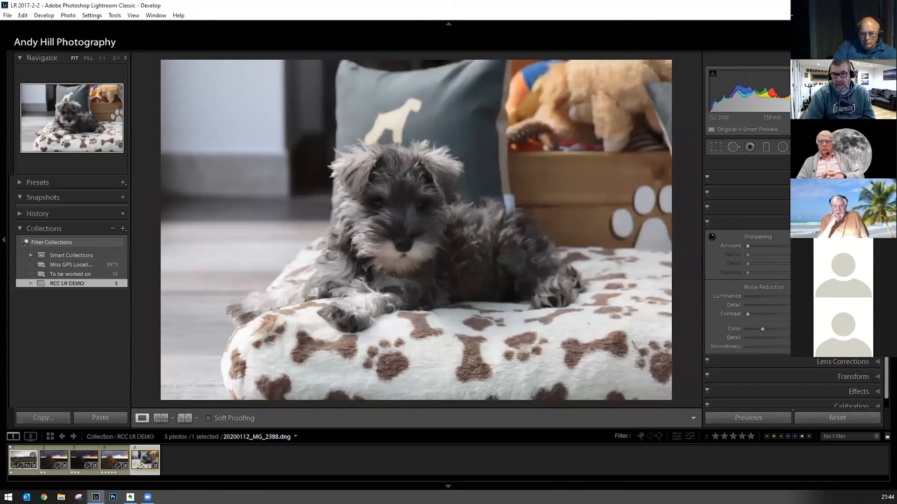
Raise the Sharpening Amount on the puppy photo at 2:1 and compare the fur close up with the full view
mouse_move(711, 238)
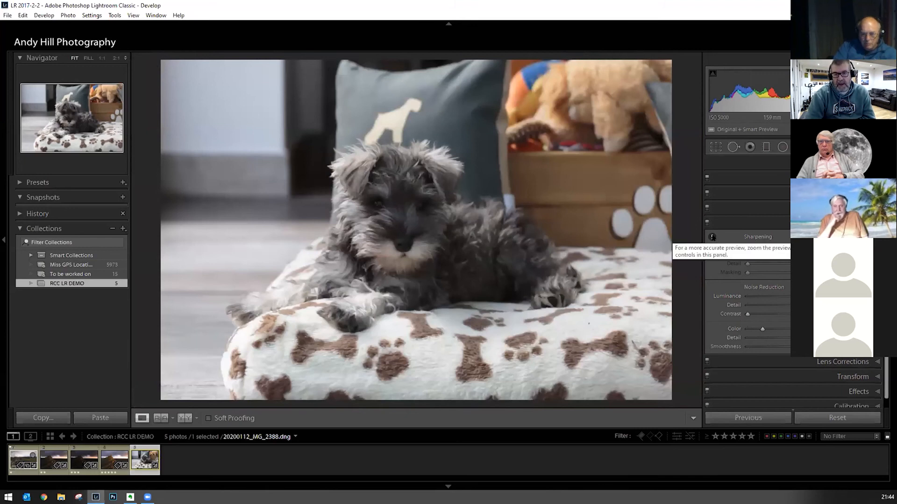
left_click(388, 170)
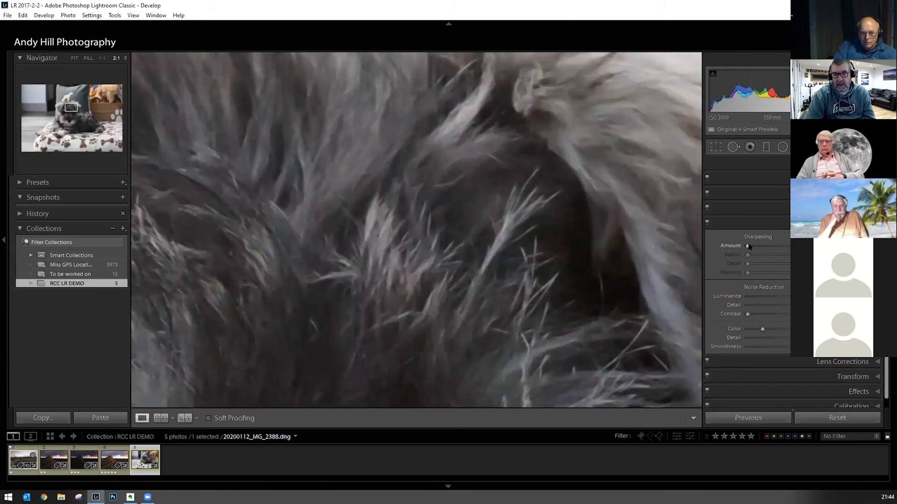
left_click_drag(747, 246, 798, 247)
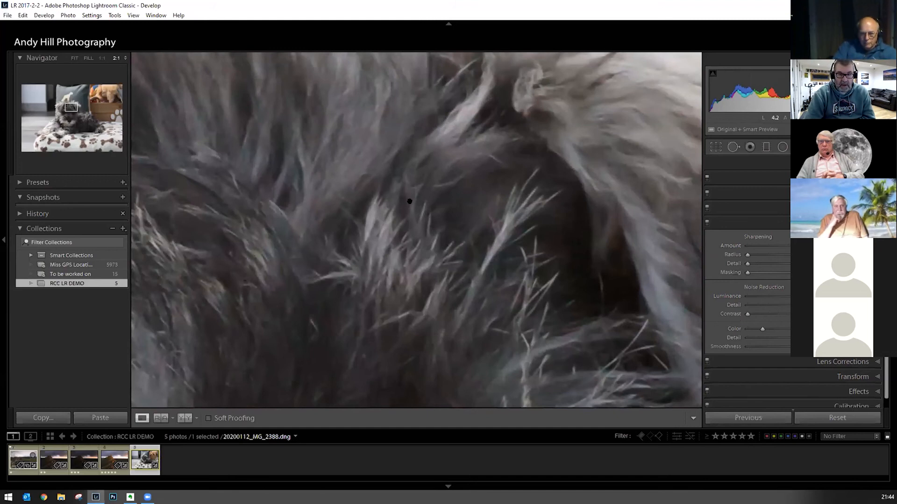
left_click(377, 201)
left_click(411, 185)
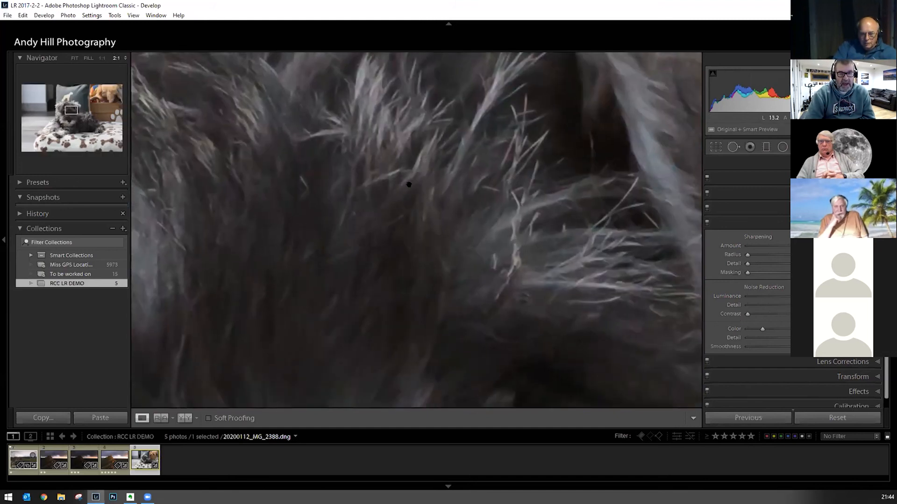
left_click(377, 202)
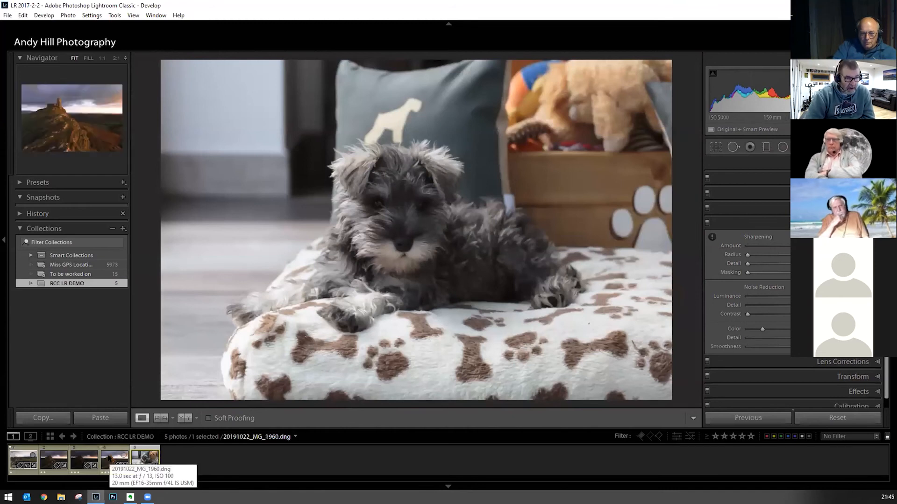
Open the landscape photo 20191022_MG_1958.dng and raise its Sharpening Amount, leaving Masking at zero
left_click(68, 454)
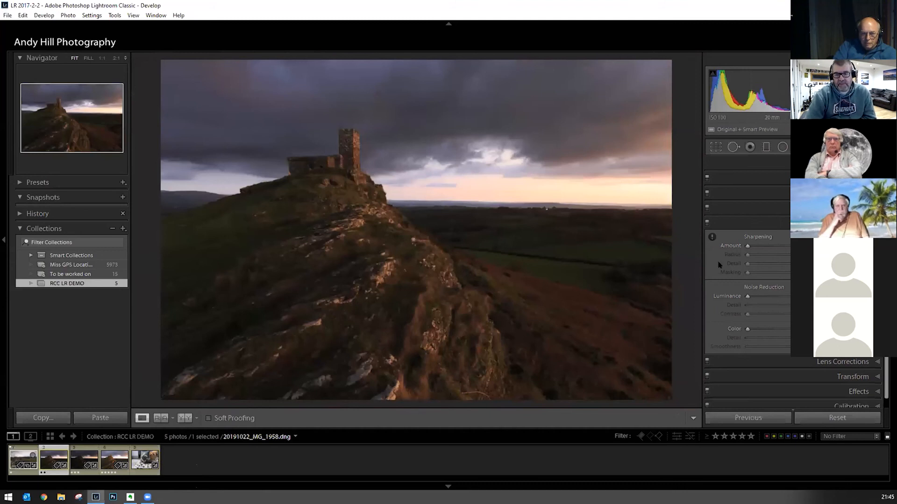
left_click_drag(748, 249, 756, 248)
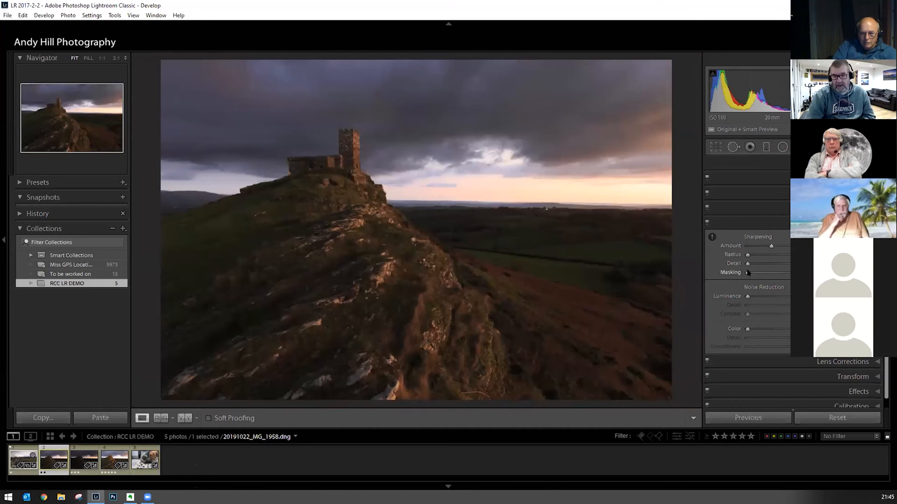
mouse_move(752, 272)
left_mouse_down()
mouse_move(773, 273)
mouse_move(745, 273)
left_mouse_up()
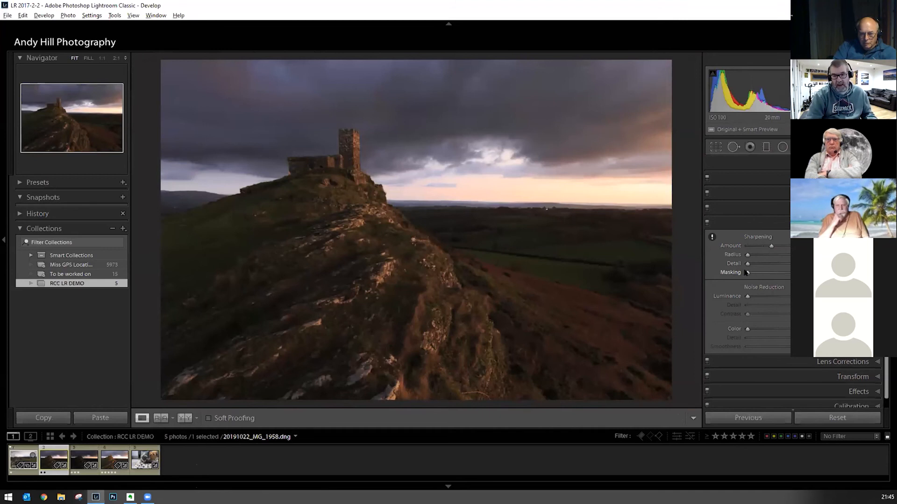
Raise Sharpening Masking using the mask preview to restrict it to edges, increase Amount, and check the sky at 2:1
left_click(748, 273, "alt")
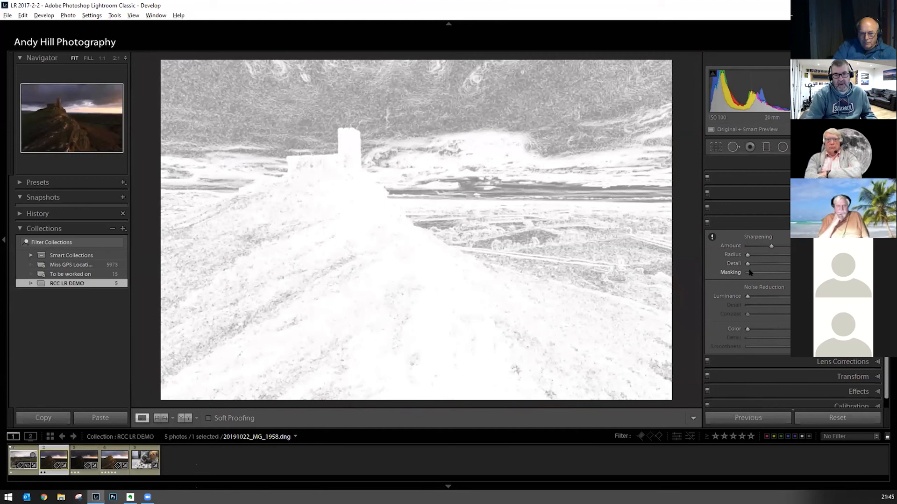
left_click_drag(749, 272, 800, 274)
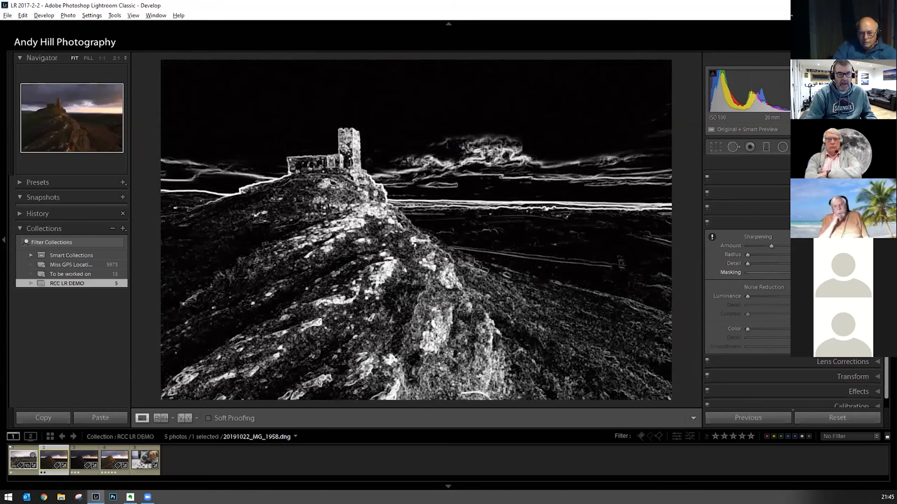
left_click_drag(799, 274, 799, 273)
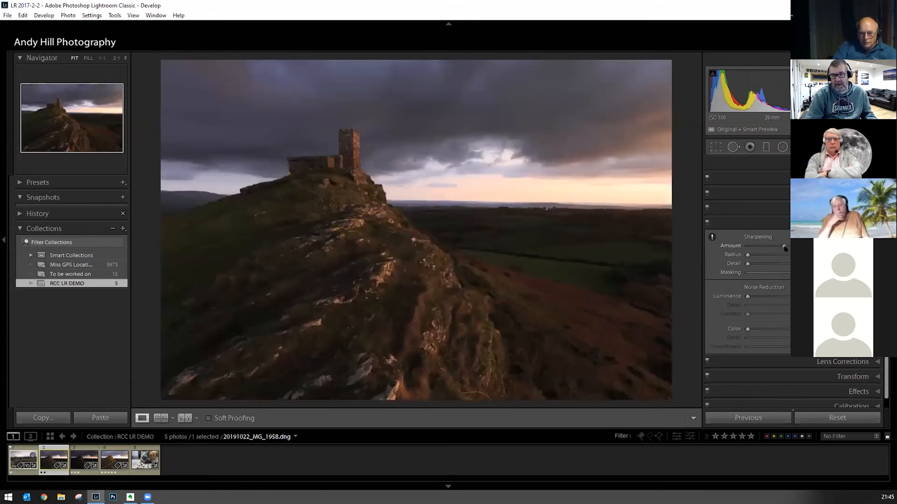
left_click(513, 120)
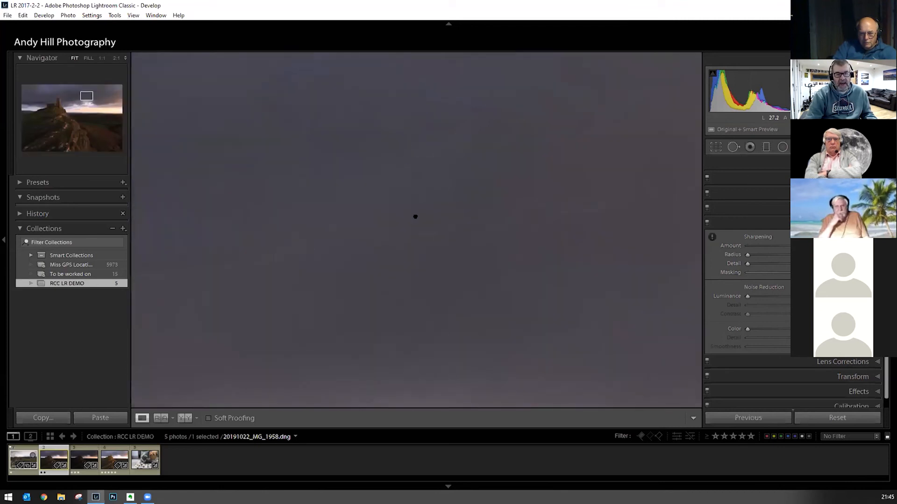
left_click(435, 149)
left_click(449, 119)
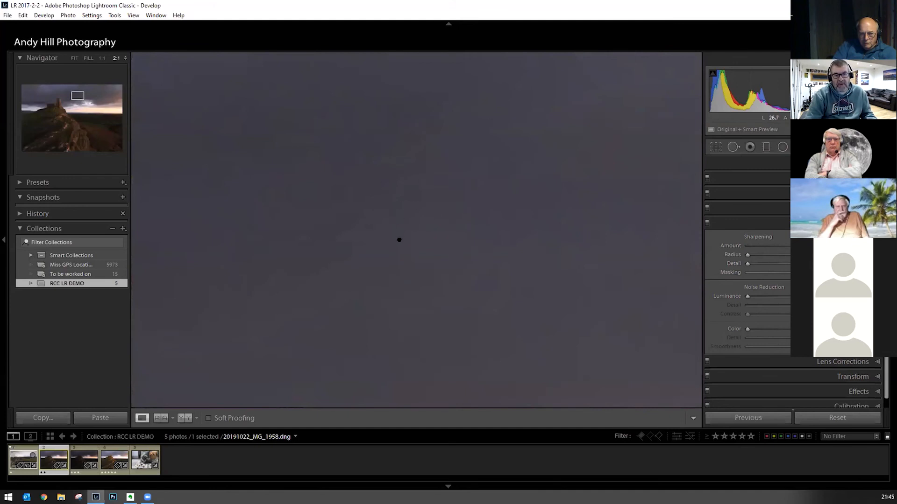
Return the landscape photo to full view and readjust Sharpening Masking using the mask preview, first lowering it and raising it slightly again
left_click(399, 239)
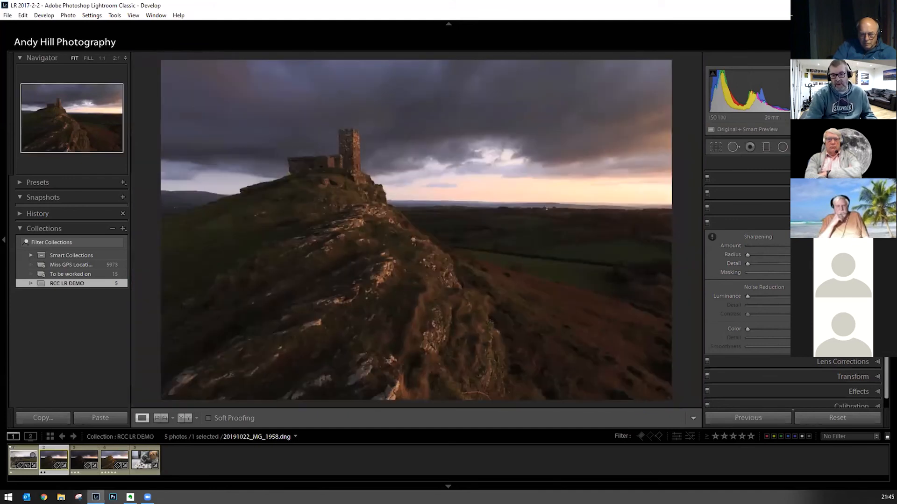
key("alt")
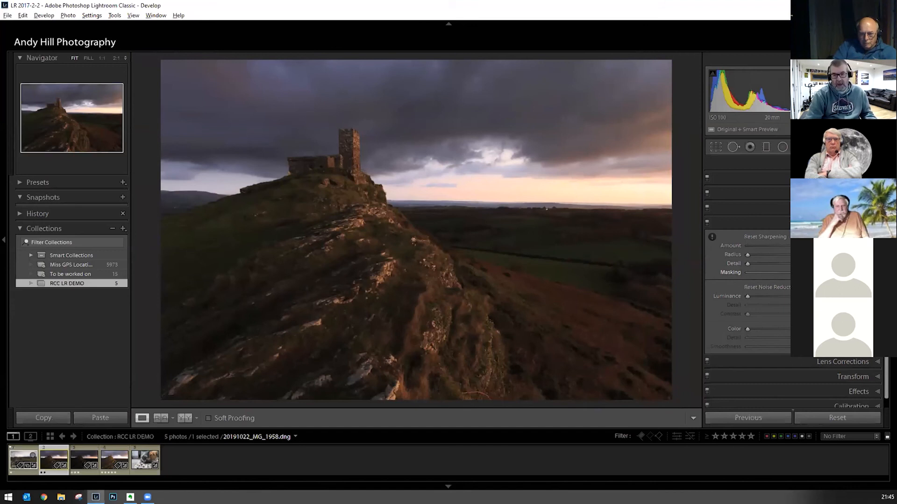
left_click_drag(821, 272, 781, 281)
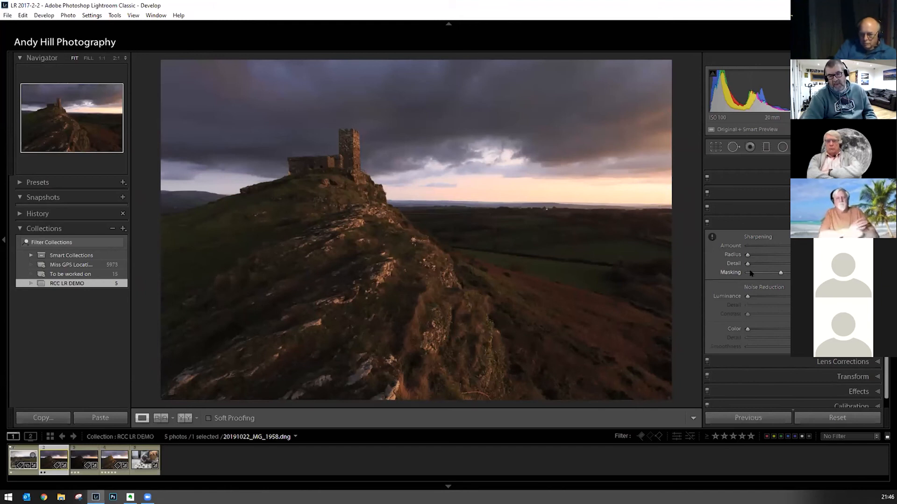
left_click(781, 273, "alt")
left_click_drag(781, 273, 789, 279)
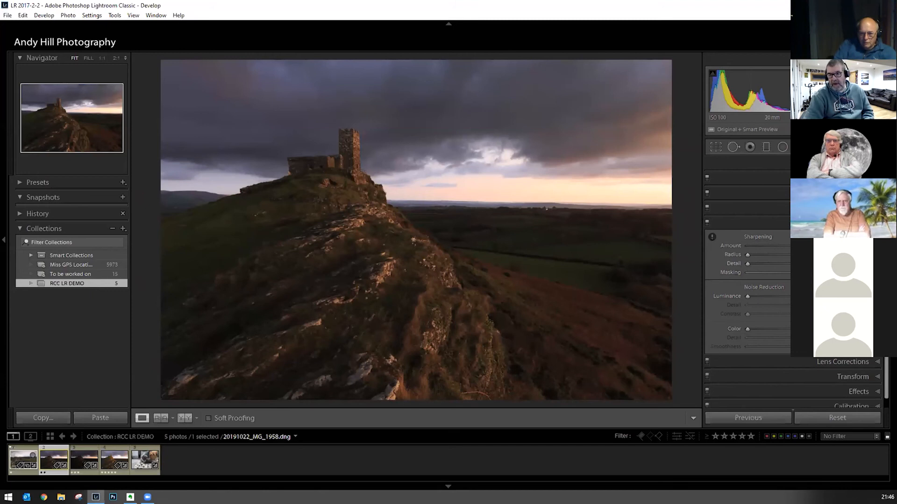
Raise a midtone point on the Tone Curve to about 87% output and repeatedly compare the photo with Tone Curve off and on
left_click(853, 178)
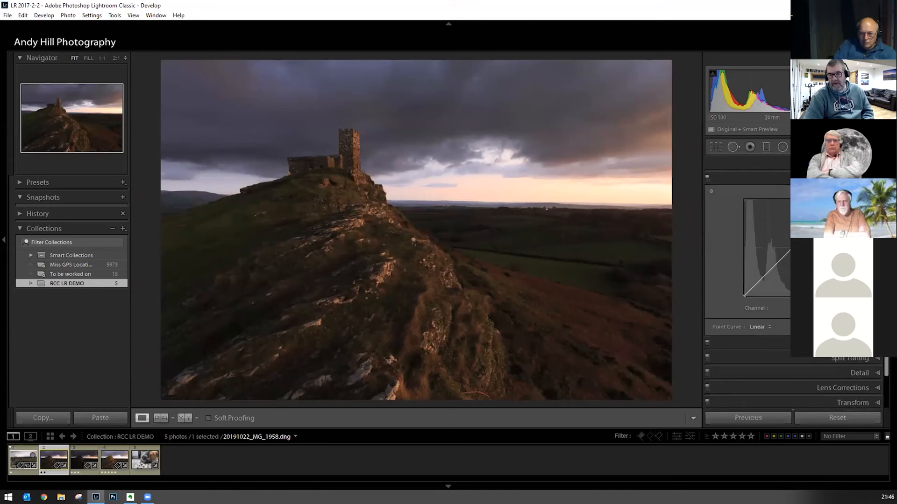
left_click_drag(791, 249, 788, 212)
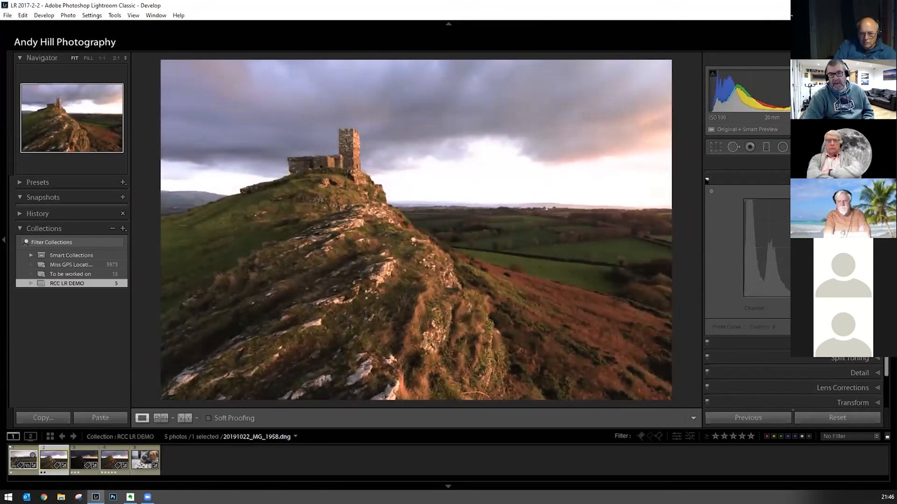
left_click(706, 178)
left_click(707, 178)
left_click(707, 178)
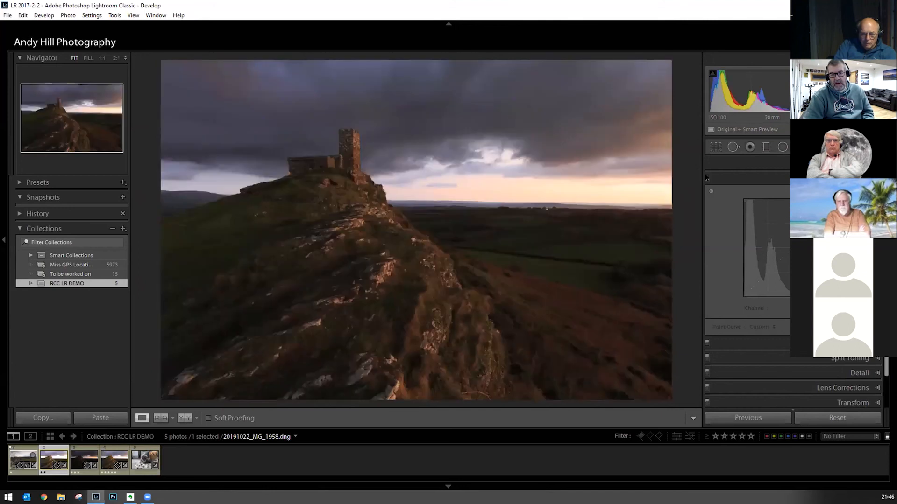
left_click(707, 178)
left_click(707, 178)
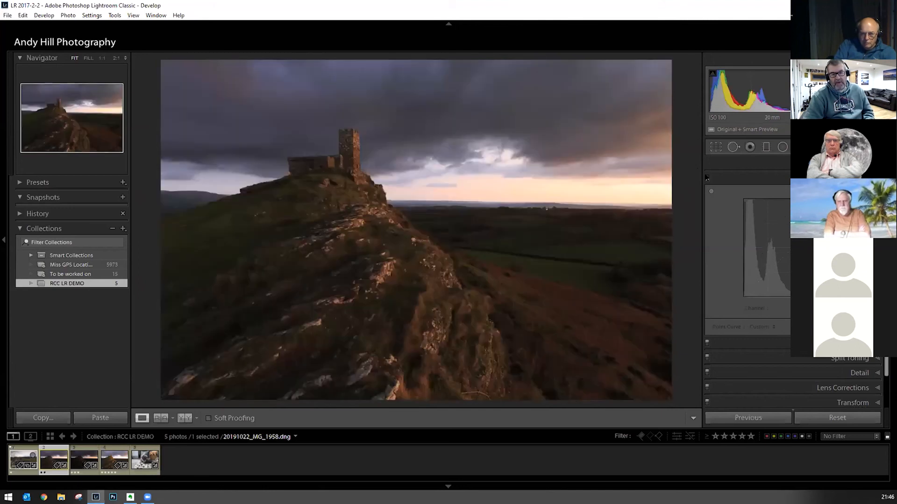
left_click(707, 178)
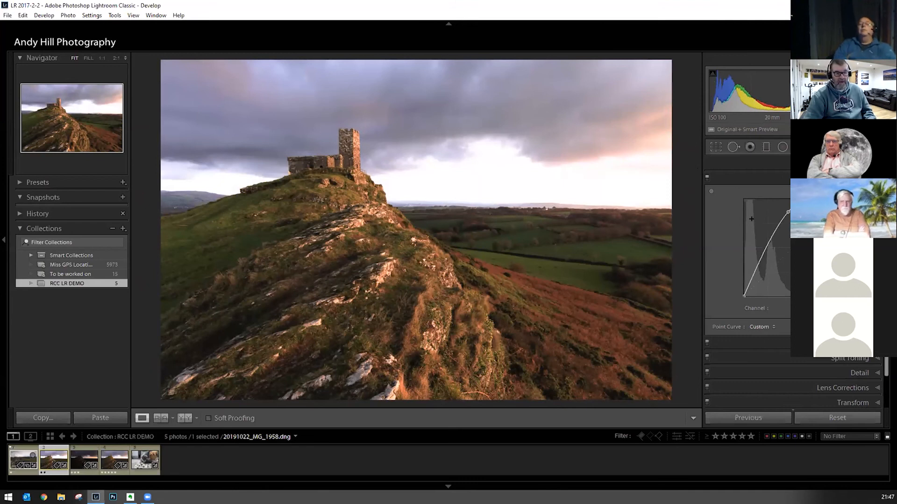
left_click(707, 177)
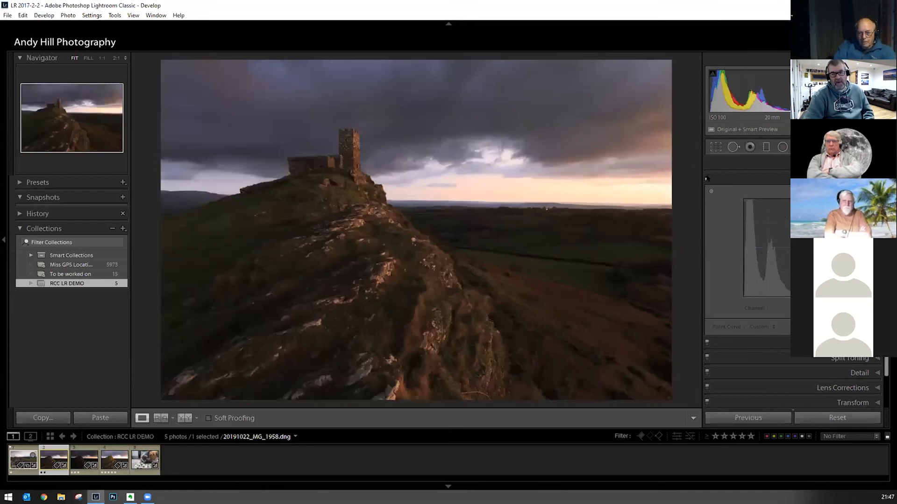
left_click(707, 177)
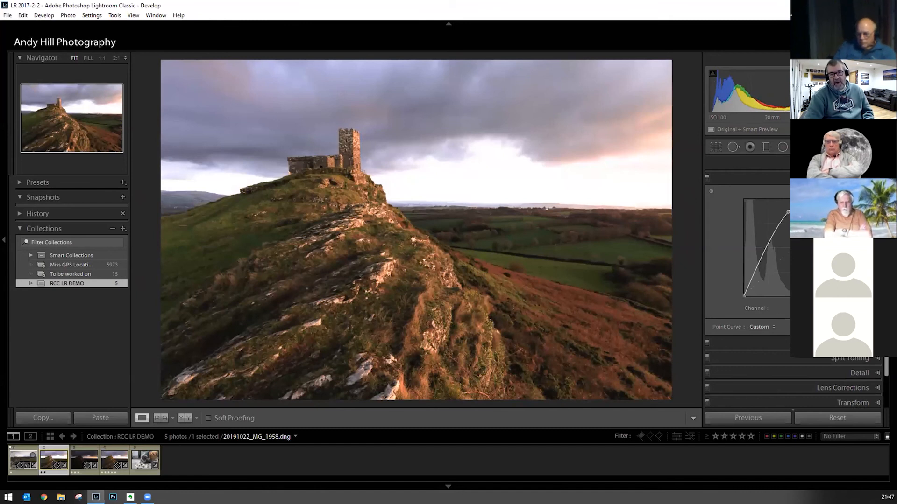
left_click(707, 177)
left_click(707, 178)
left_click(707, 177)
left_click(707, 178)
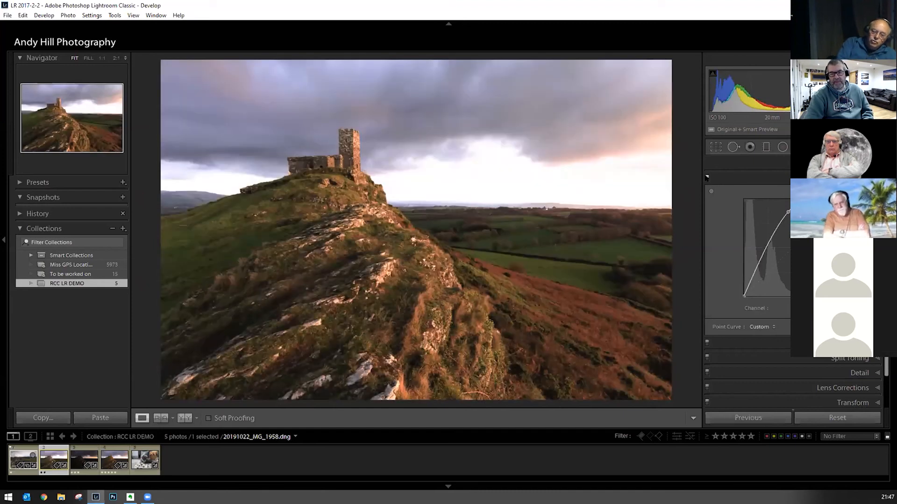
left_click(706, 177)
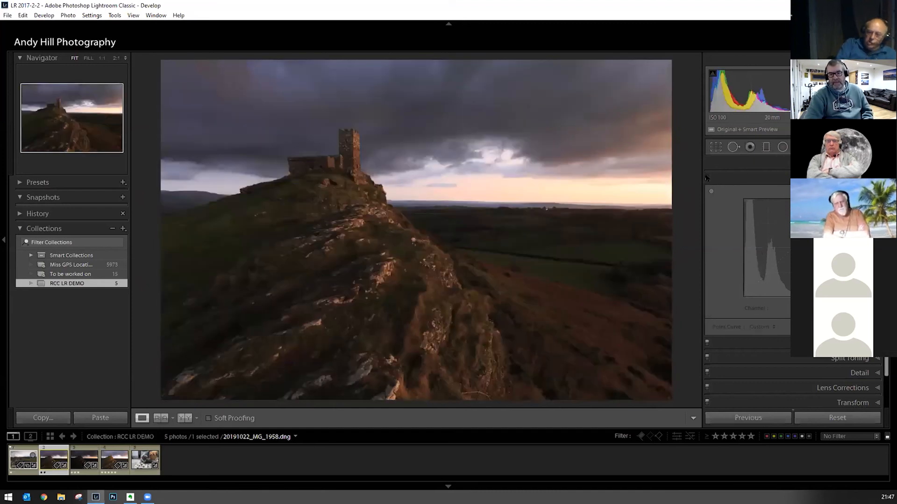
left_click(707, 178)
Undo the recent Tone Curve on/off changes and remove the added midtone point to restore the linear curve
key("ctrl+z")
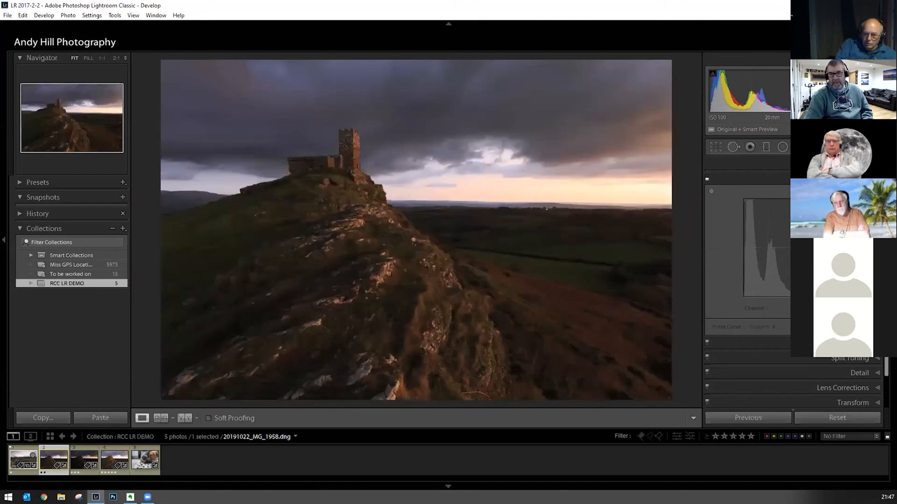
key("ctrl+z")
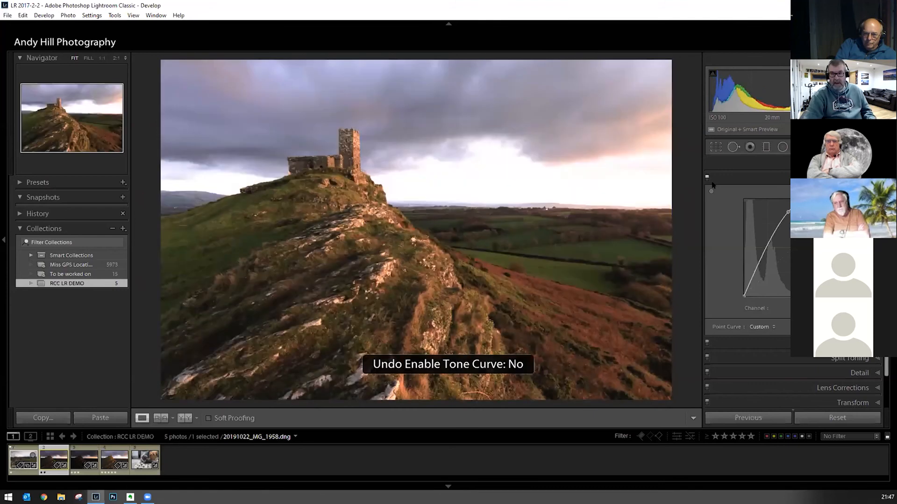
key("ctrl+z")
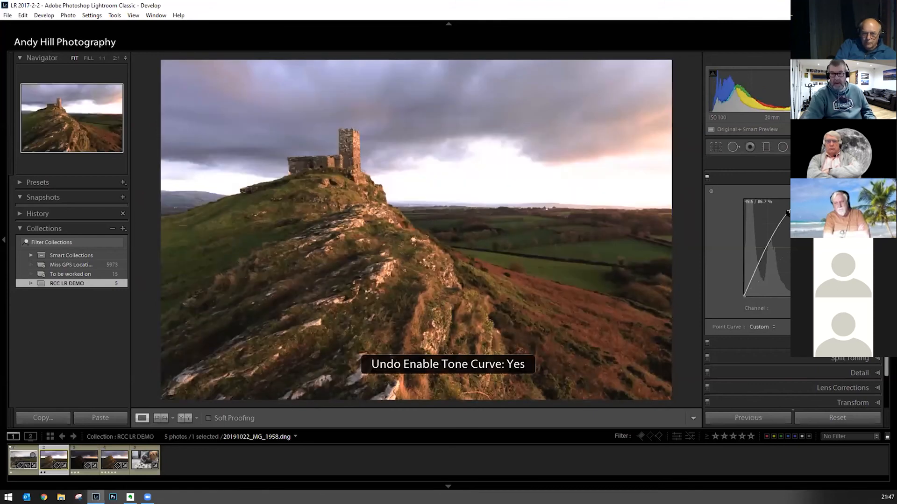
key("ctrl+z")
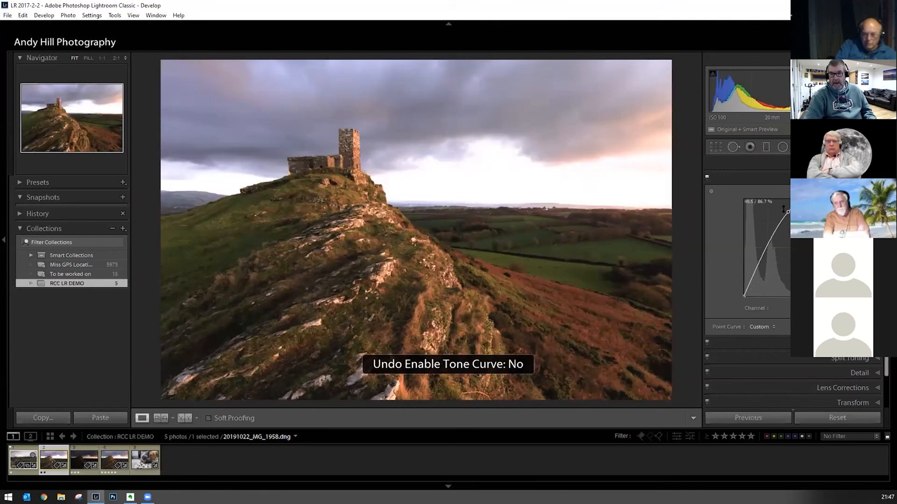
double_click(783, 210)
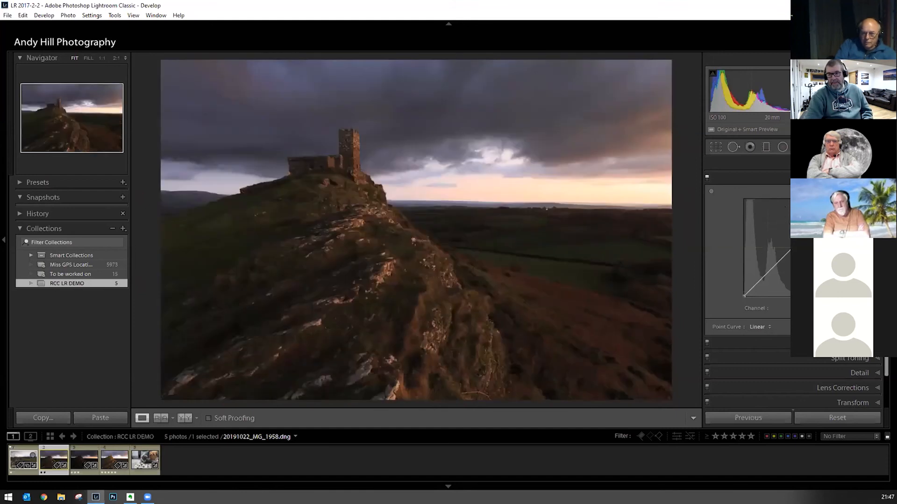
Try different Distortion and Vignetting amounts for the lens profile correction, lowering Vignetting to 75, and reset both to 100
left_click(860, 177)
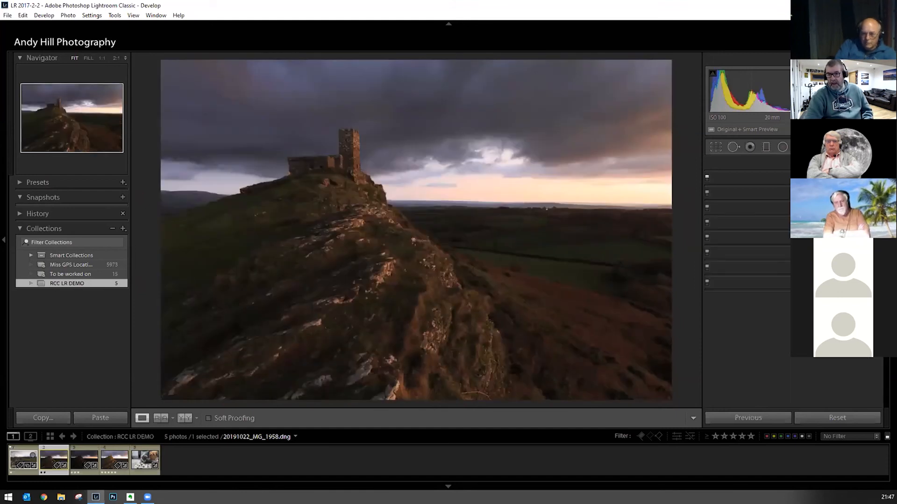
left_click(860, 237)
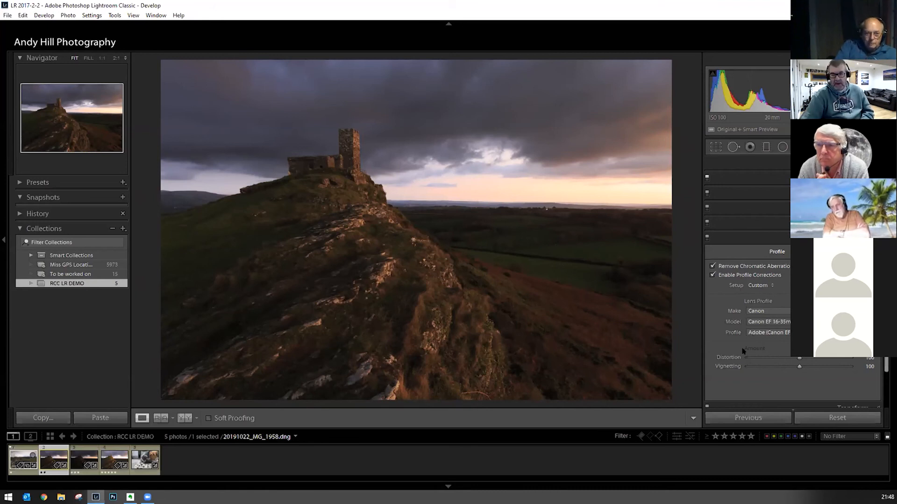
left_click_drag(799, 358, 835, 357)
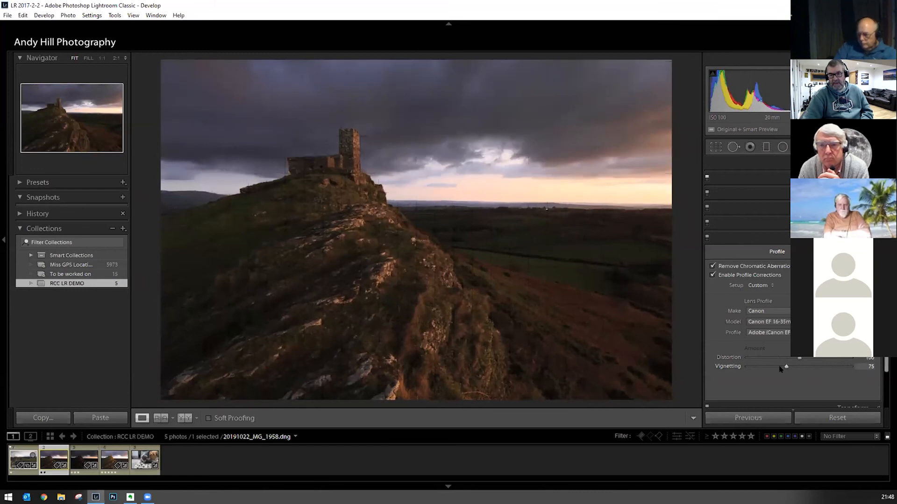
double_click(787, 365)
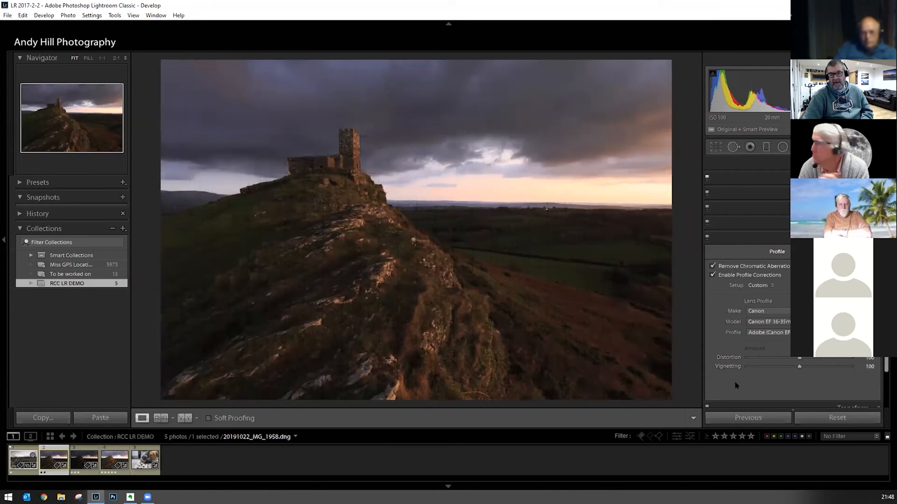
Compare the landscape photo with Lens Corrections turned off and on
left_click(706, 237)
left_click(706, 238)
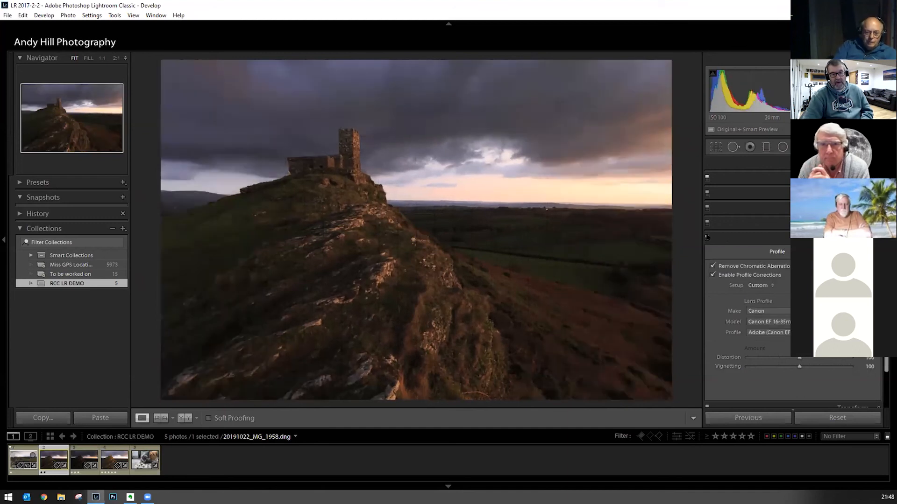
left_click(707, 238)
left_click(707, 237)
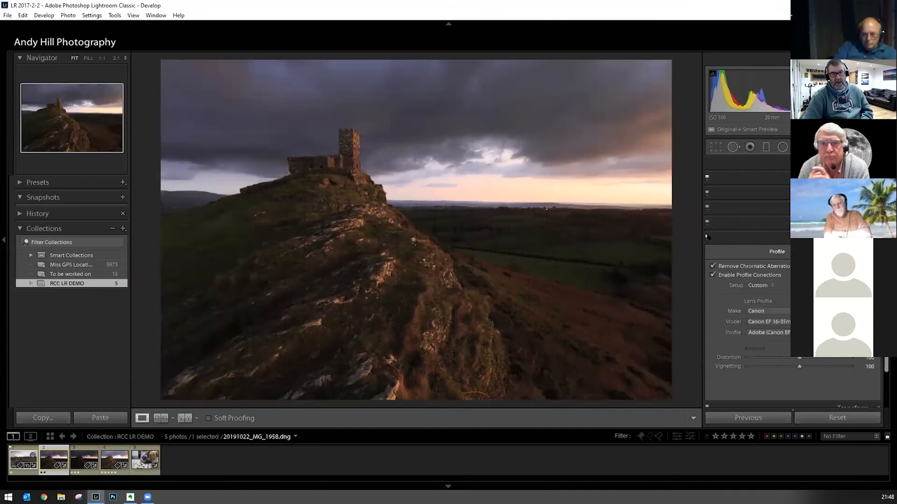
left_click(707, 237)
left_click(707, 237)
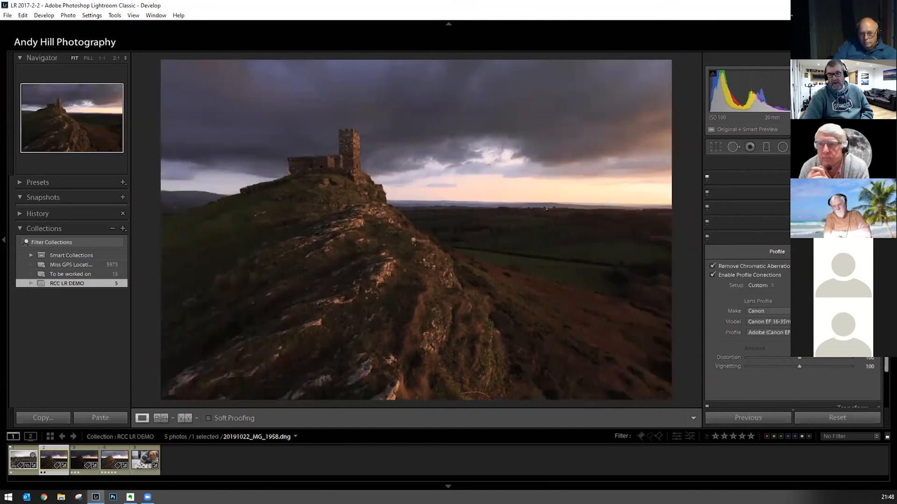
Use Guided Upright to draw vertical guides along the outer edge of the low building and the edge of the church tower
left_click(877, 237)
left_click(877, 253)
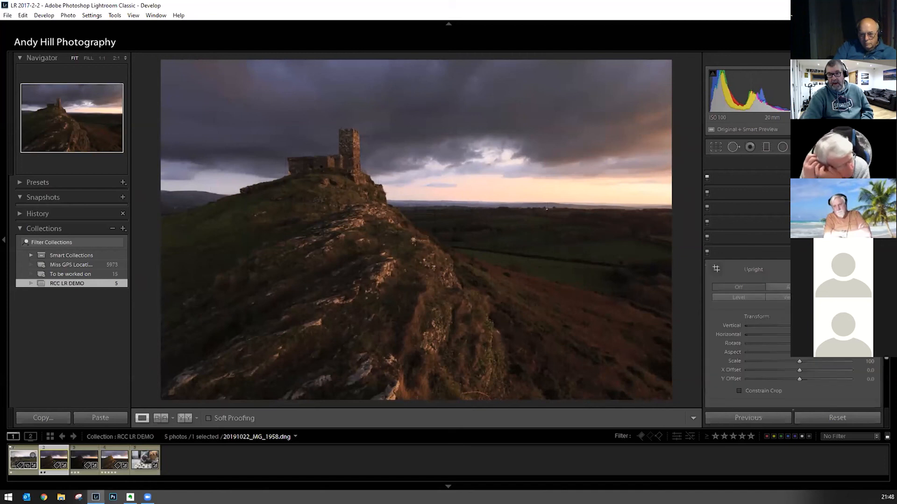
scroll(763, 290, "down", 1)
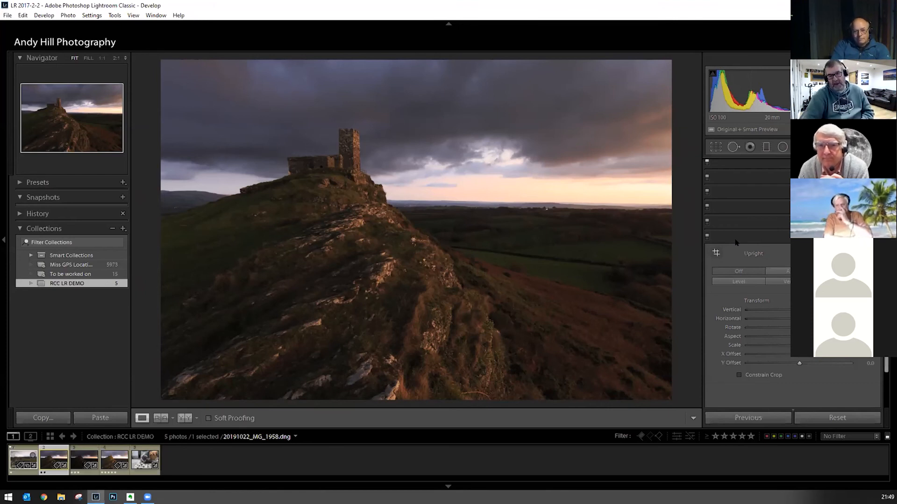
left_click(716, 252)
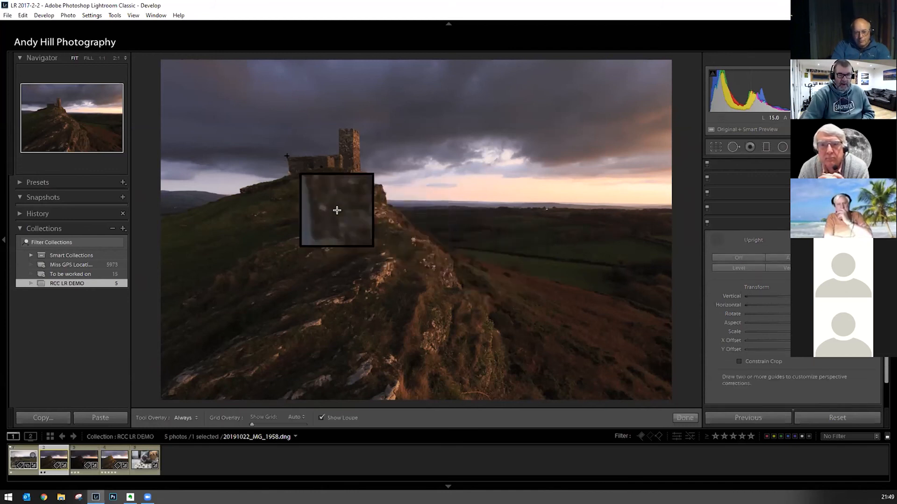
left_click_drag(287, 156, 293, 201)
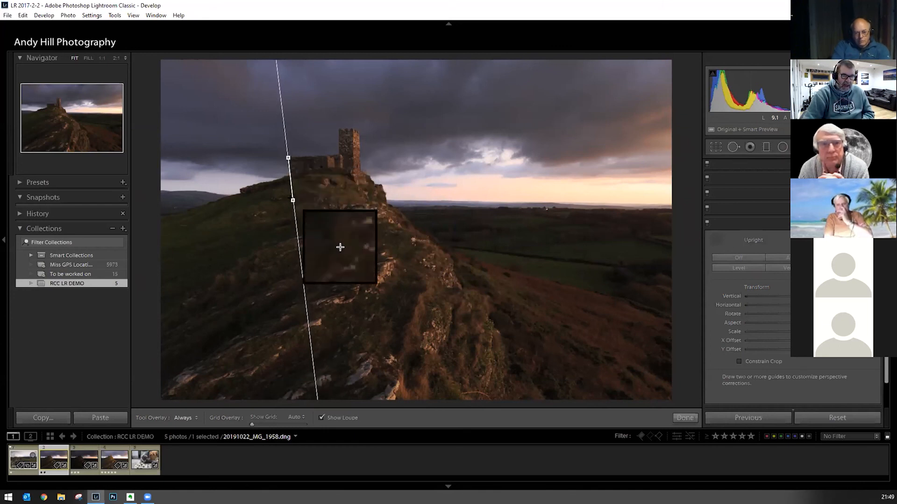
left_click_drag(359, 135, 360, 231)
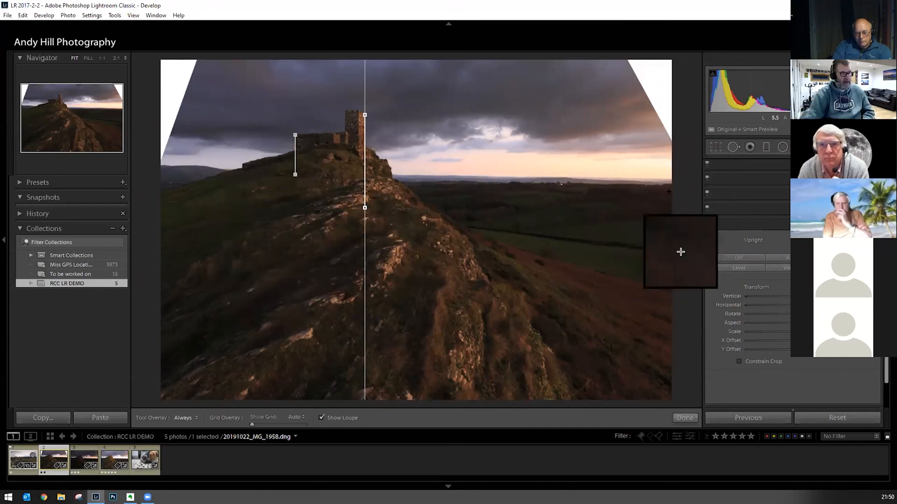
Leave Guided Upright and undo the last added guide to remove the perspective correction
left_click(715, 239)
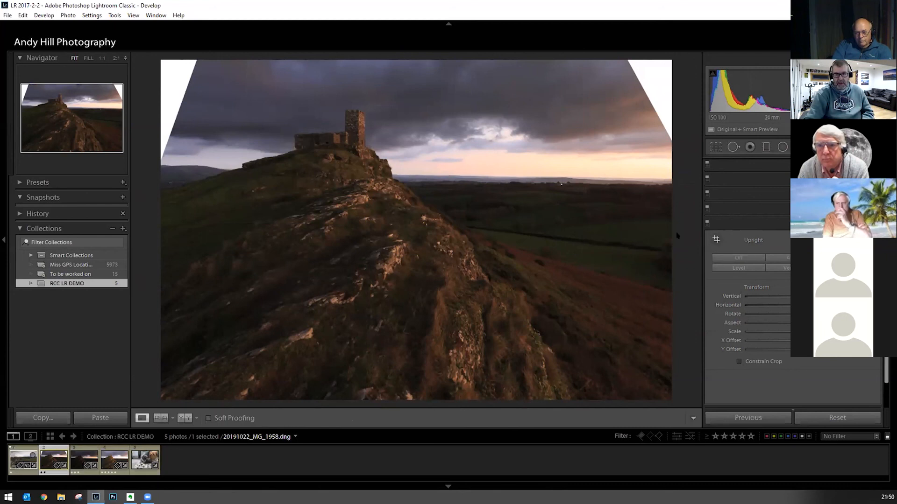
left_click(715, 239)
left_click(715, 240)
left_click(715, 239)
left_click(715, 239)
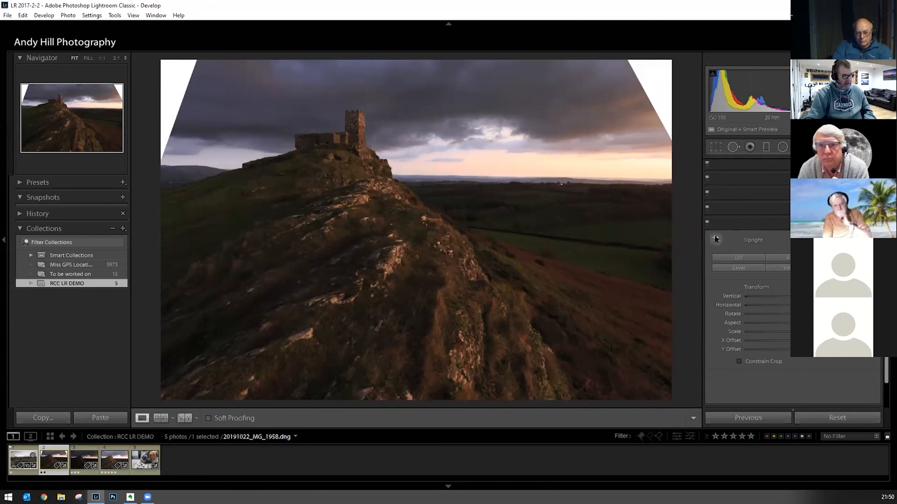
key("ctrl+z")
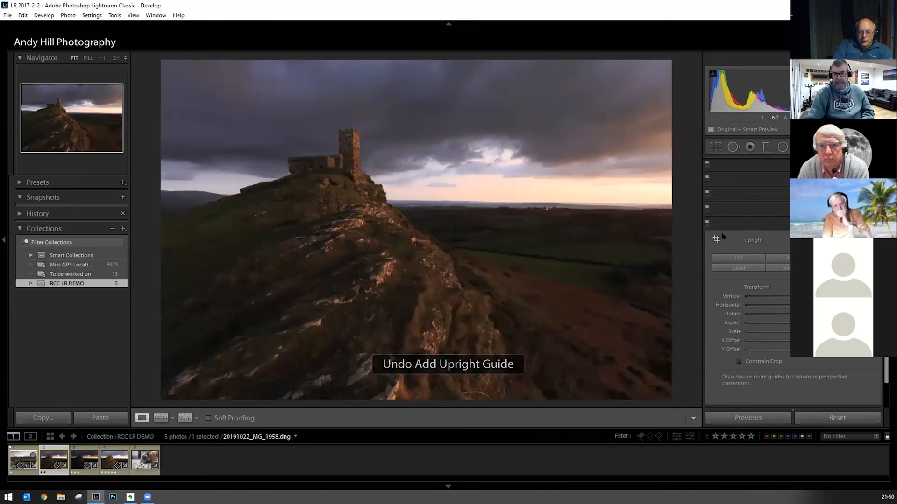
Try a darkening post-crop vignette on the landscape photo and reset its Amount
left_click(863, 223)
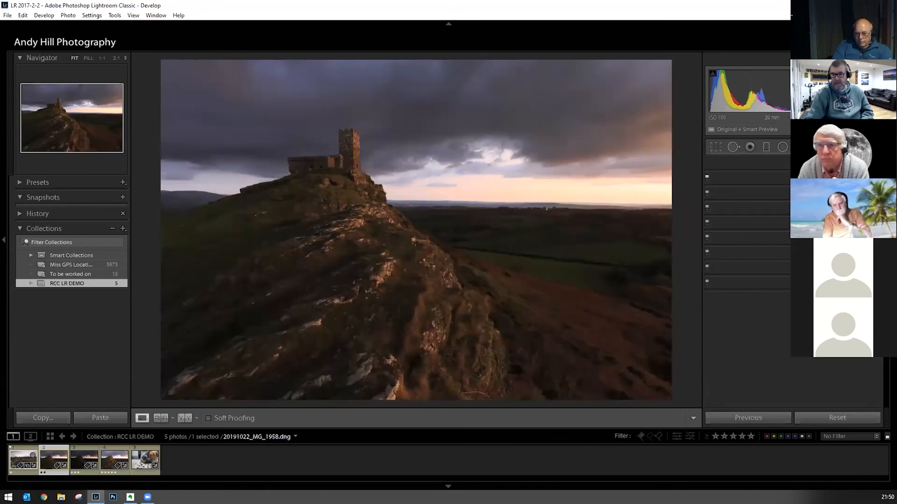
left_click(863, 267)
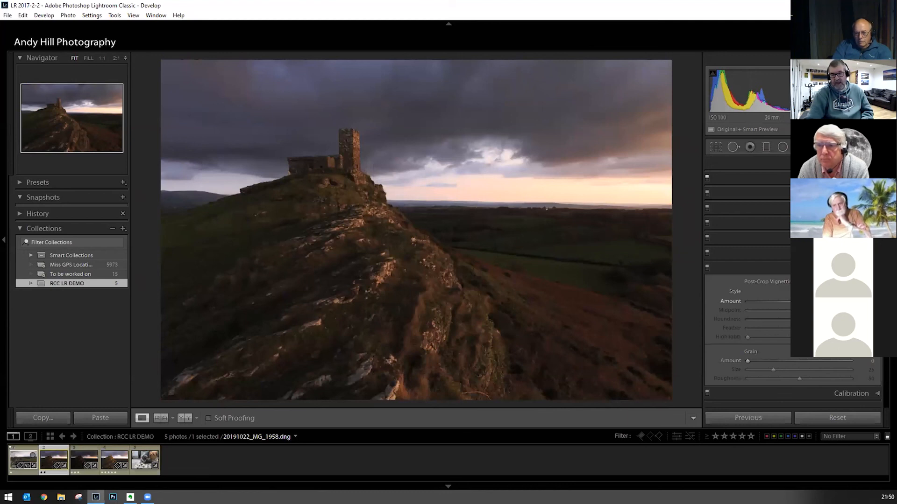
mouse_move(800, 301)
left_mouse_down()
mouse_move(774, 302)
mouse_move(852, 302)
mouse_move(770, 296)
mouse_move(782, 302)
left_mouse_up()
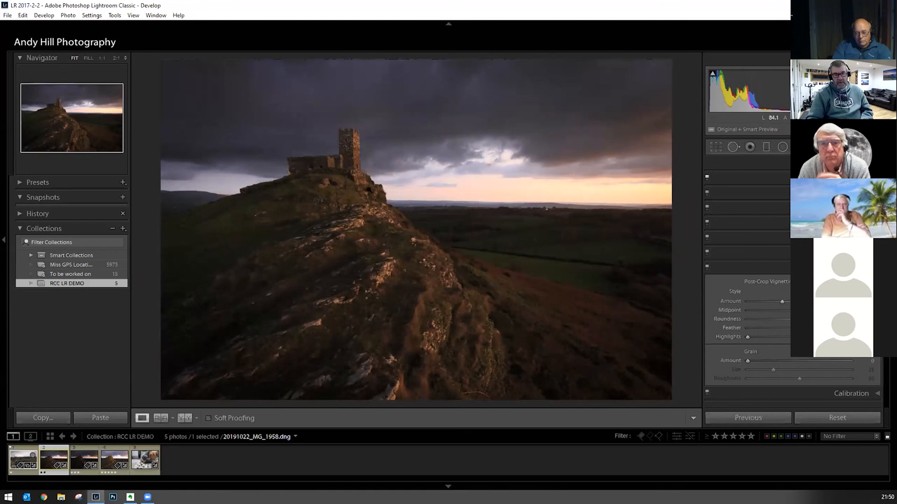
double_click(782, 302)
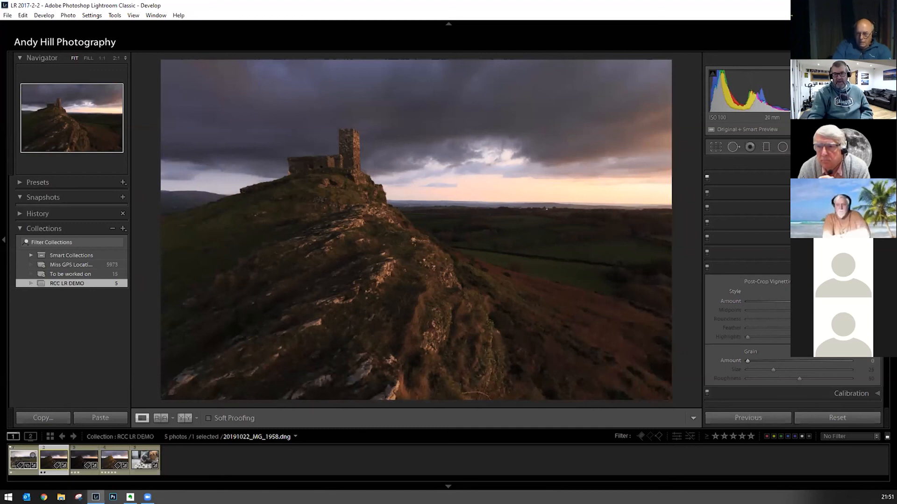
Look over the Calibration settings for shadows and the red, green and blue primaries, and close them
left_click(868, 267)
left_click(867, 282)
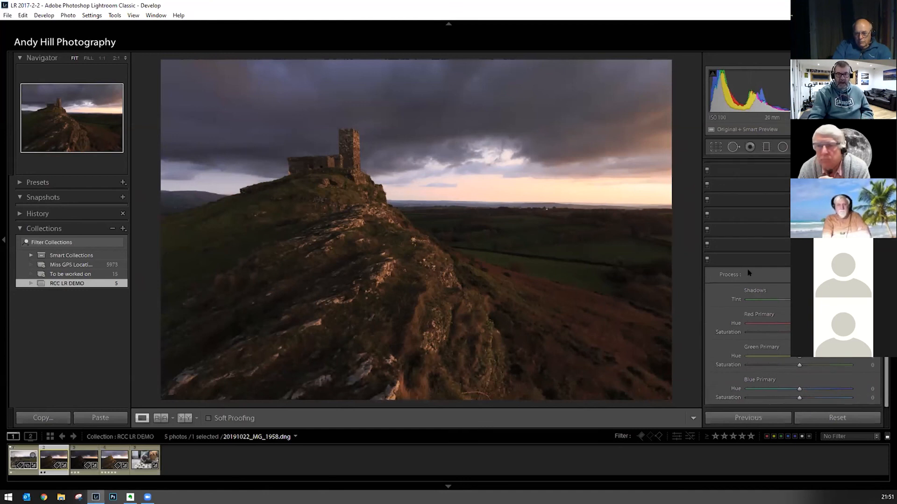
left_click_drag(792, 320, 817, 332)
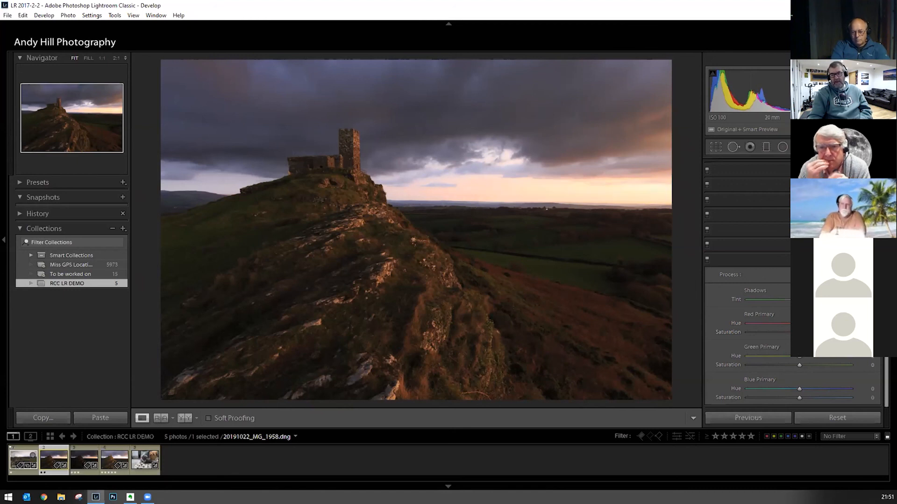
left_click(860, 259)
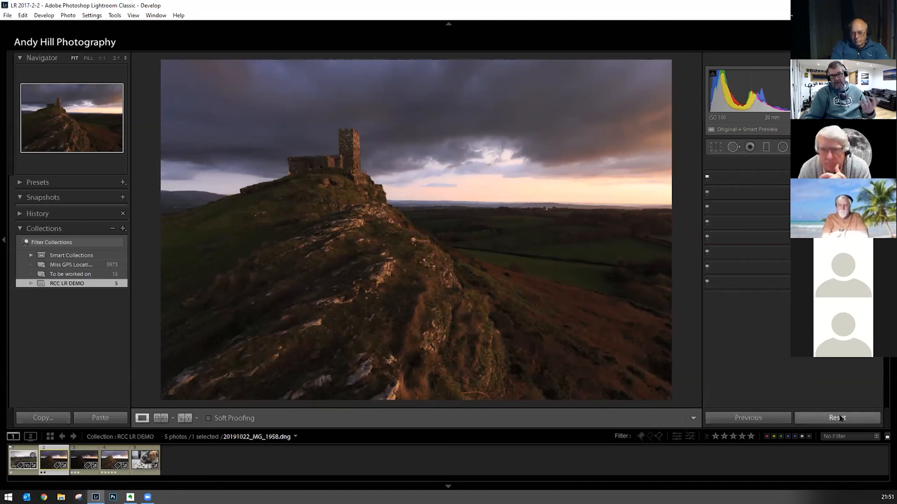
Show the Reference View layout for the photo and return to the single-photo view
left_click(759, 415)
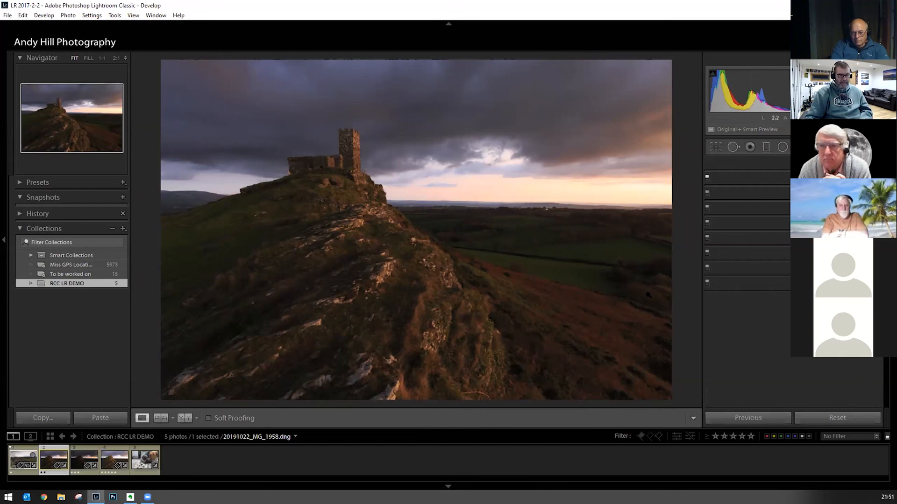
left_click(158, 418)
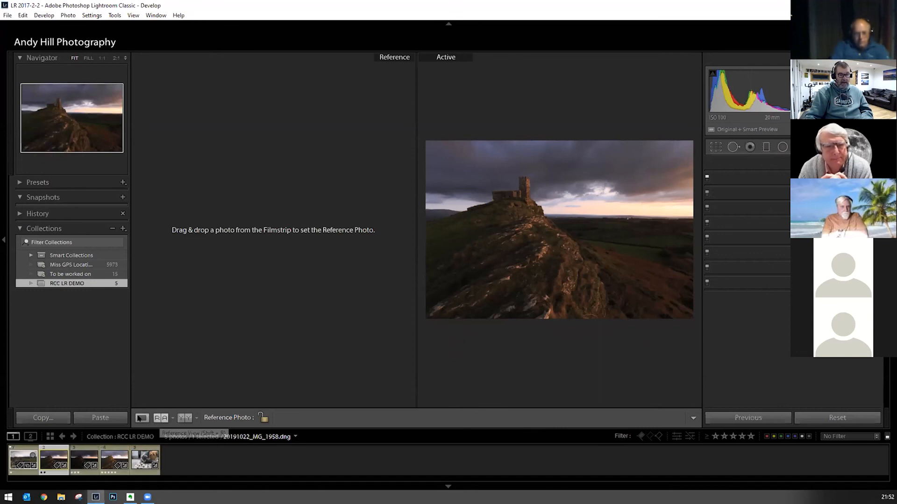
left_click(143, 418)
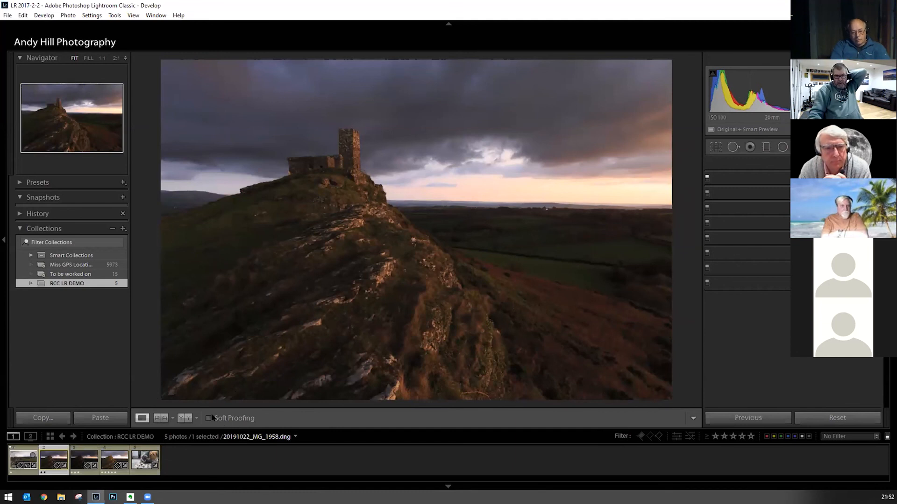
Turn on soft proofing for the photo and choose the WW Inkjet profile
left_click(207, 418)
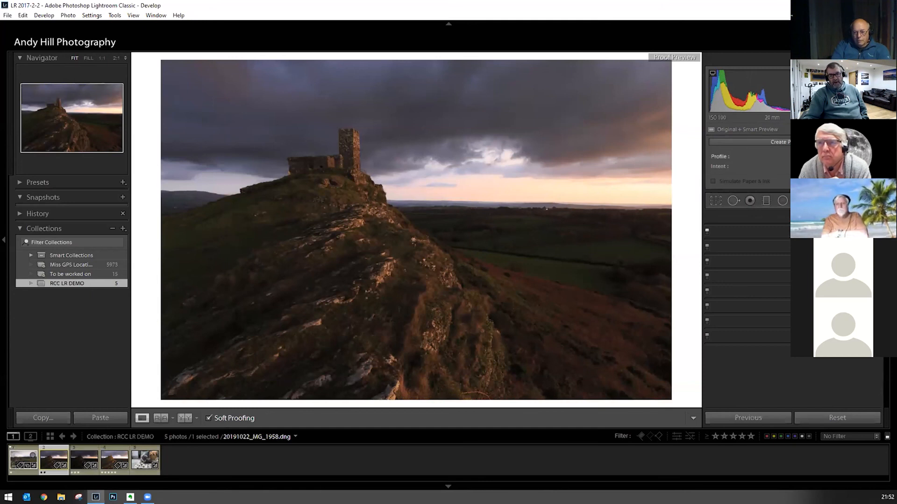
left_click(864, 156)
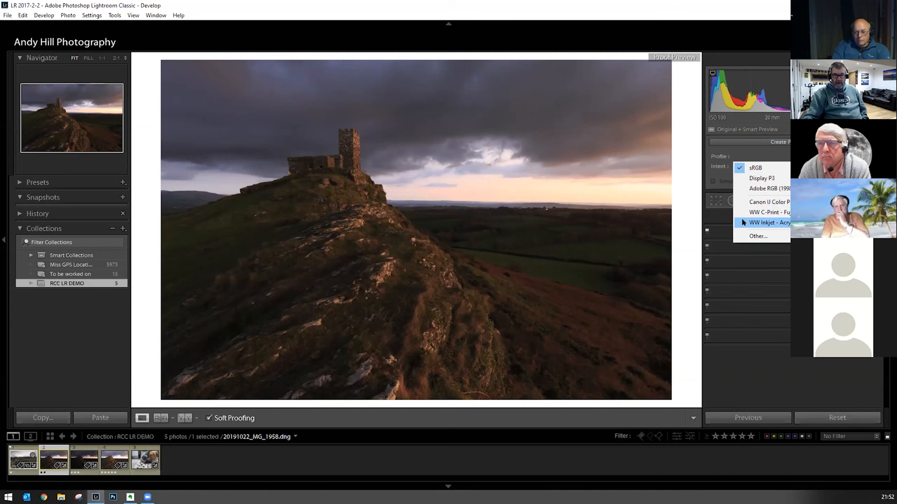
left_click(766, 222)
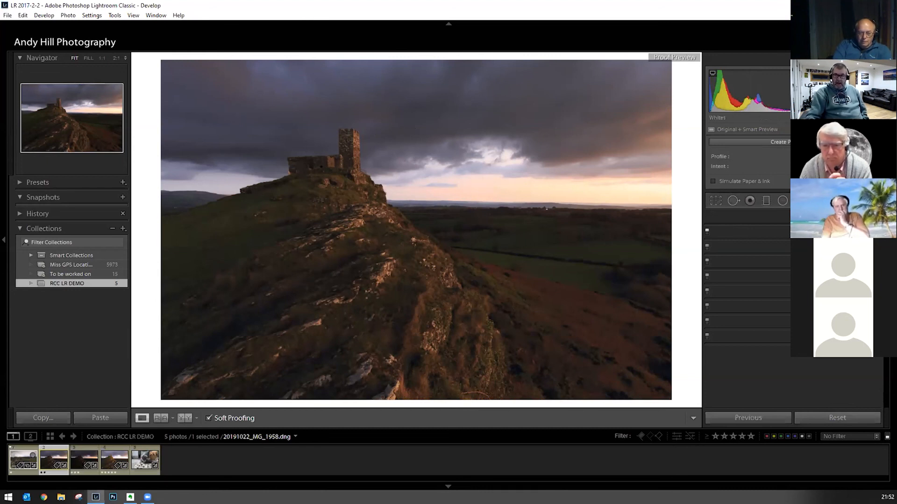
Compare the soft proof with the destination gamut warning on and off, and turn off soft proofing
mouse_move(874, 72)
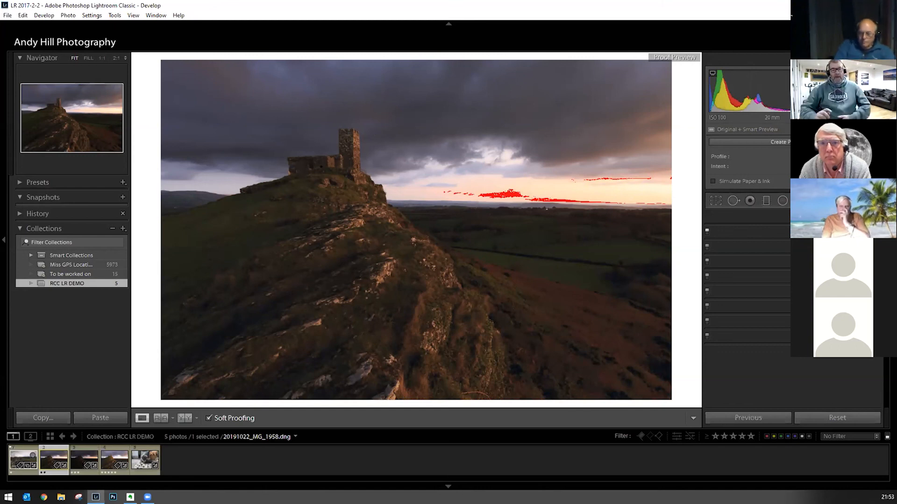
key("shift+s")
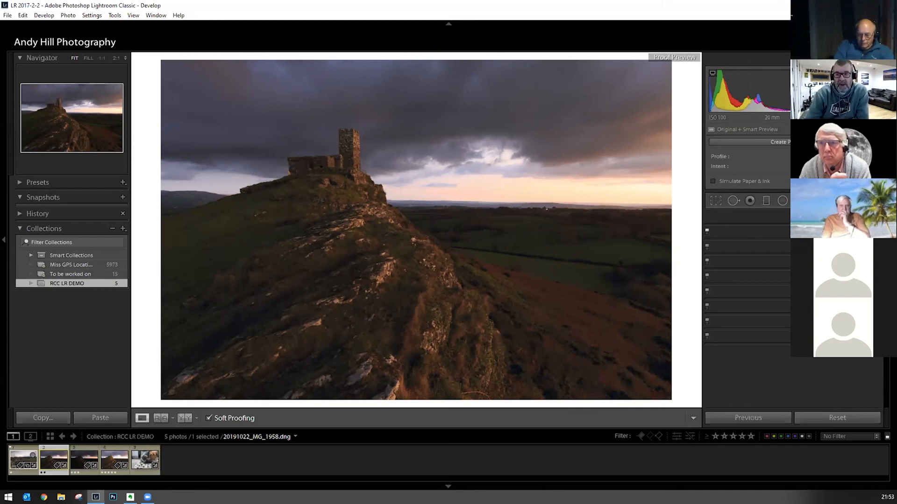
key("shift+s")
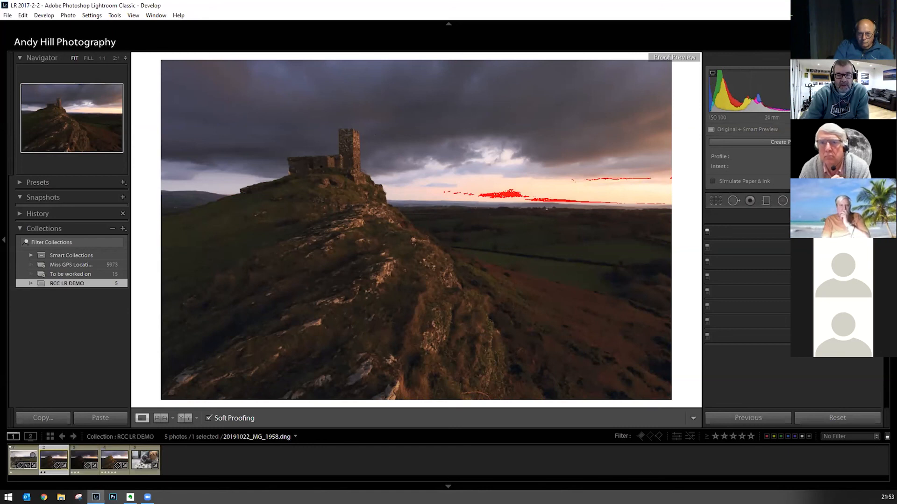
key("shift+s")
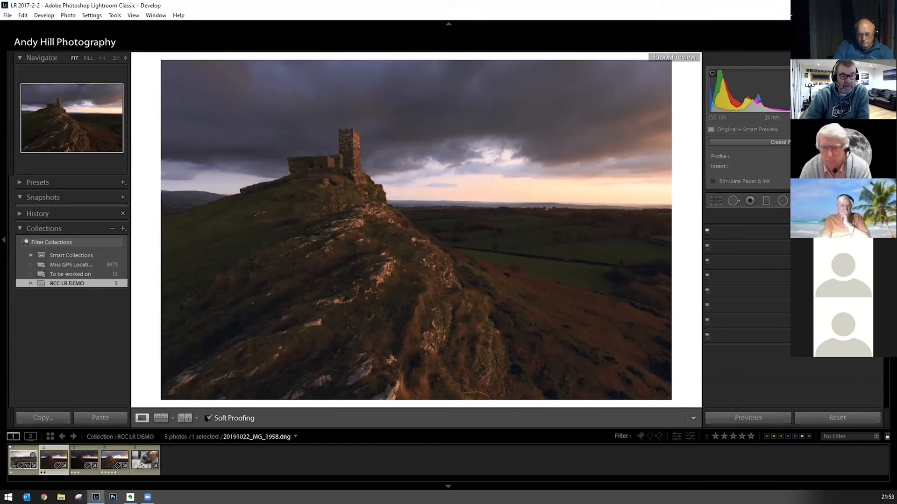
left_click(207, 419)
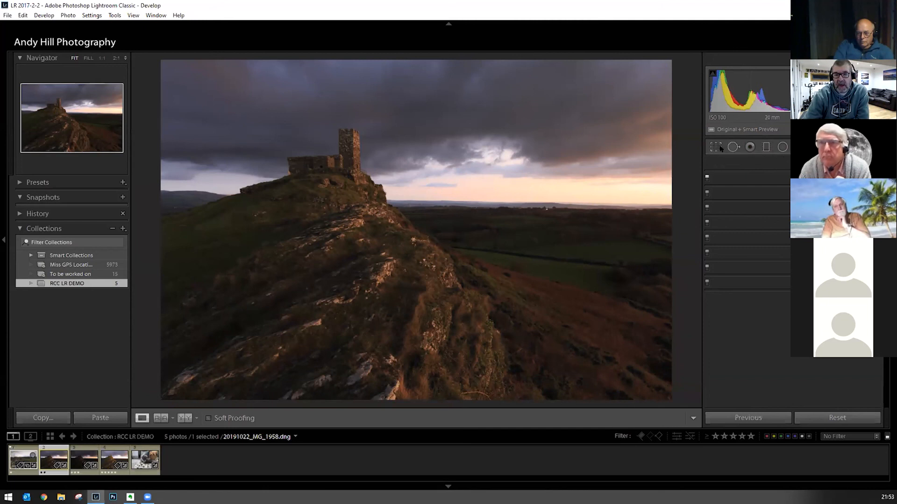
Start the Crop tool and cycle through its guide overlays, including the golden spiral and aspect ratios, back to the thirds grid
key("alt+Tab")
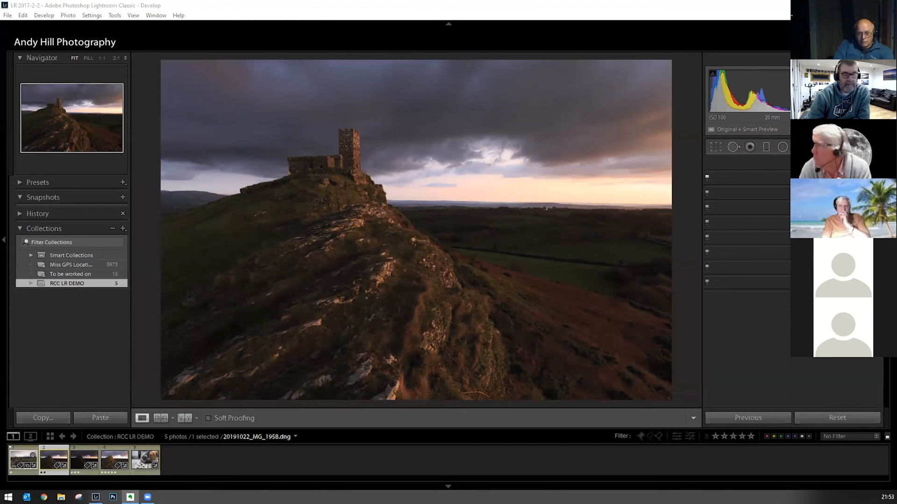
left_click(715, 147)
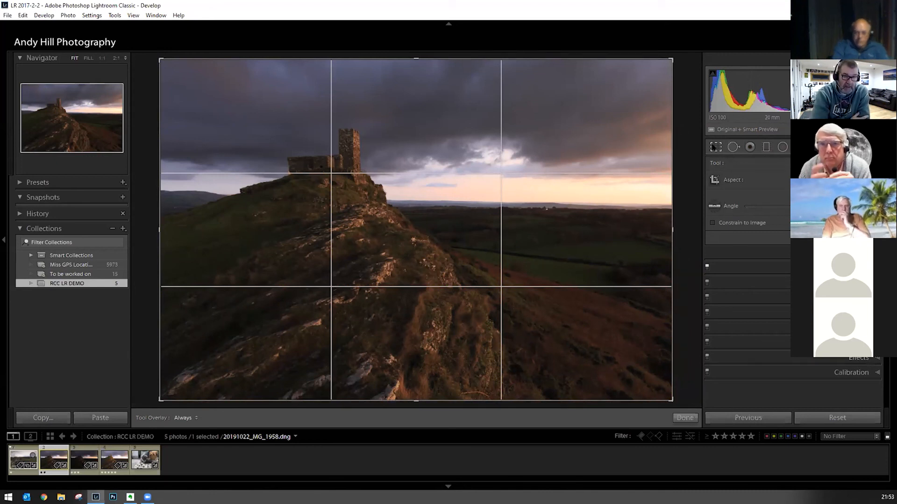
key("o")
key("o")
key("o")
key("o")
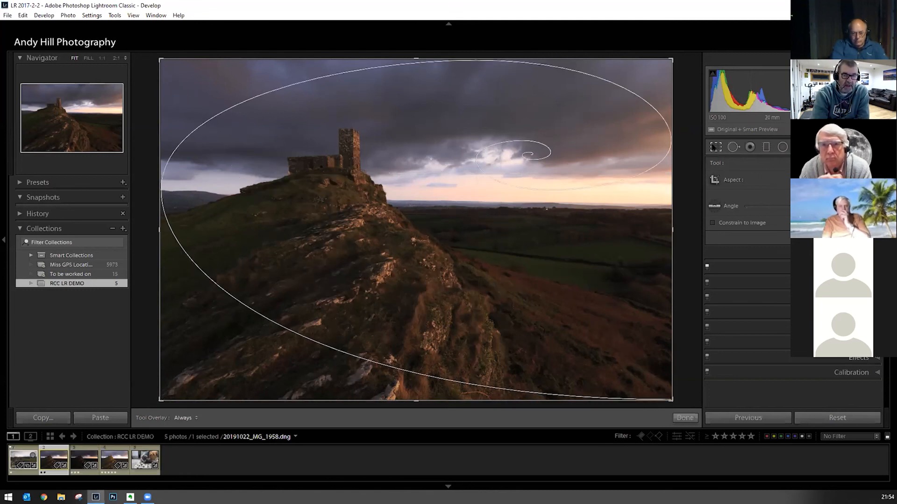
key("o")
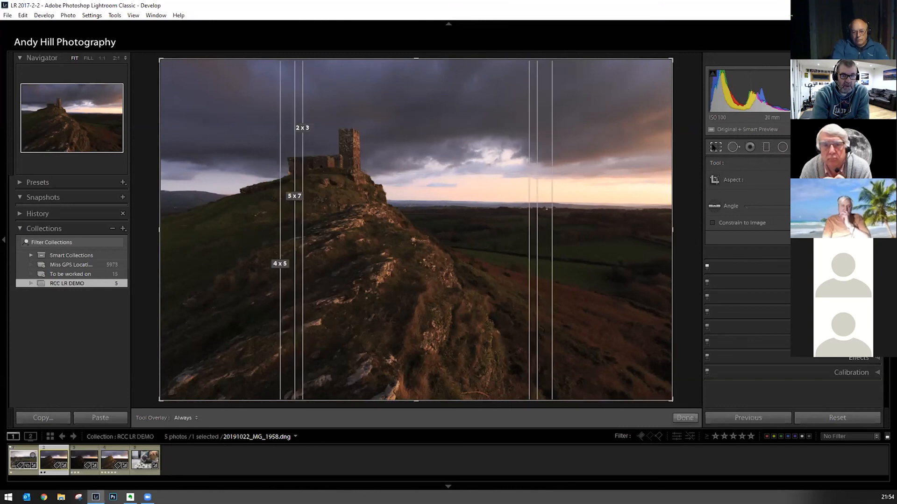
key("o")
key("o")
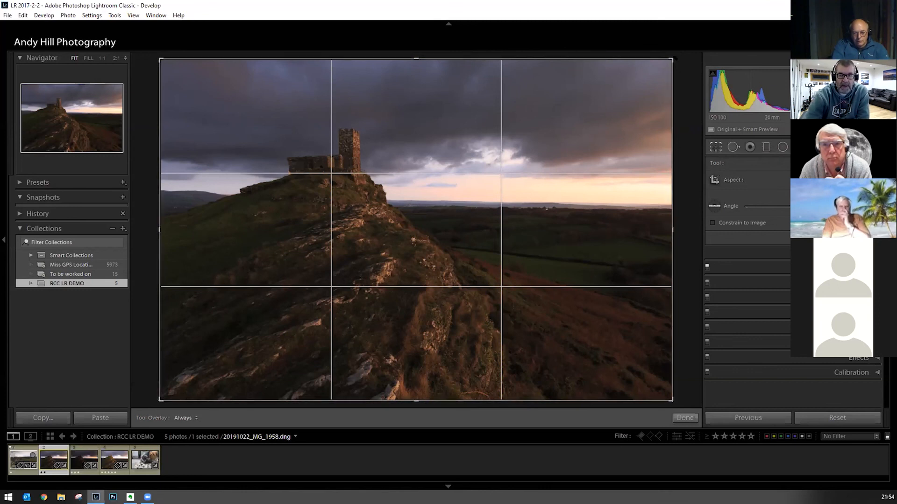
Try a tighter crop from the corner with the photo repositioned inside it, and view the aspect ratio presets
mouse_move(669, 59)
left_mouse_down()
mouse_move(677, 56)
mouse_move(609, 82)
mouse_move(638, 62)
mouse_move(671, 59)
left_mouse_up()
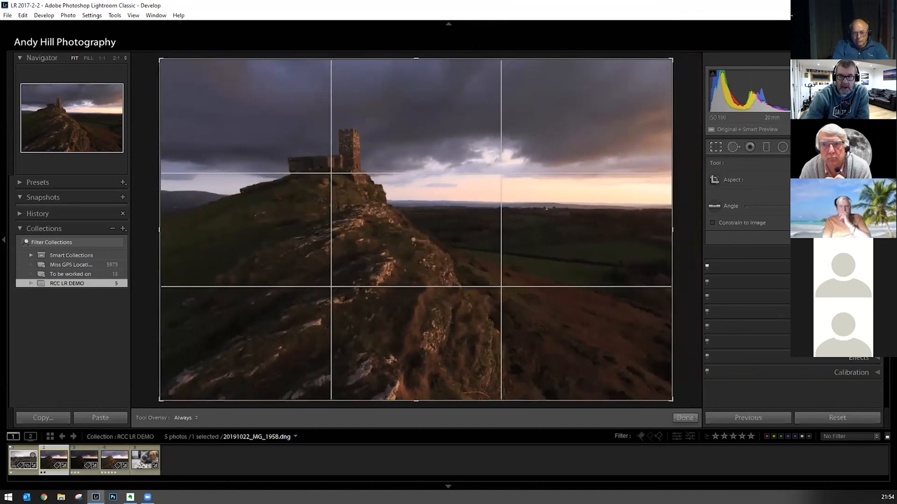
mouse_move(669, 58)
left_mouse_down()
mouse_move(652, 100)
mouse_move(449, 122)
mouse_move(604, 141)
mouse_move(570, 128)
mouse_move(672, 59)
left_mouse_up()
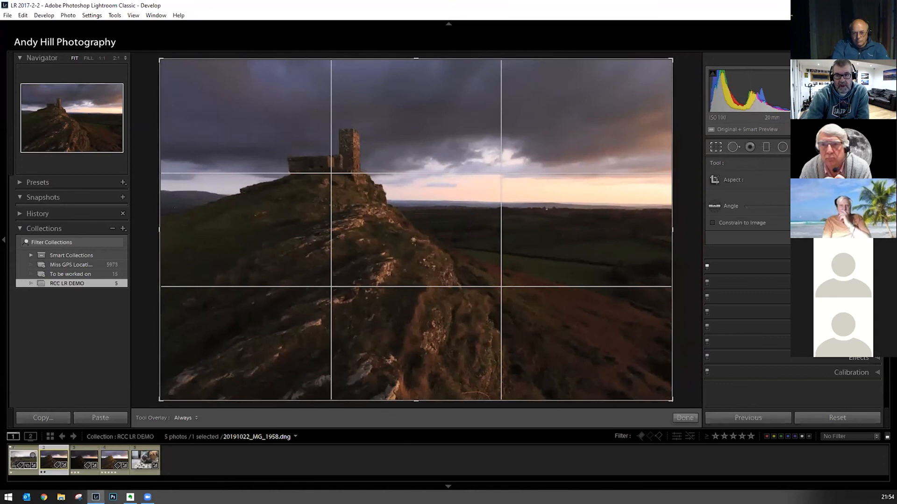
left_click_drag(671, 59, 628, 79)
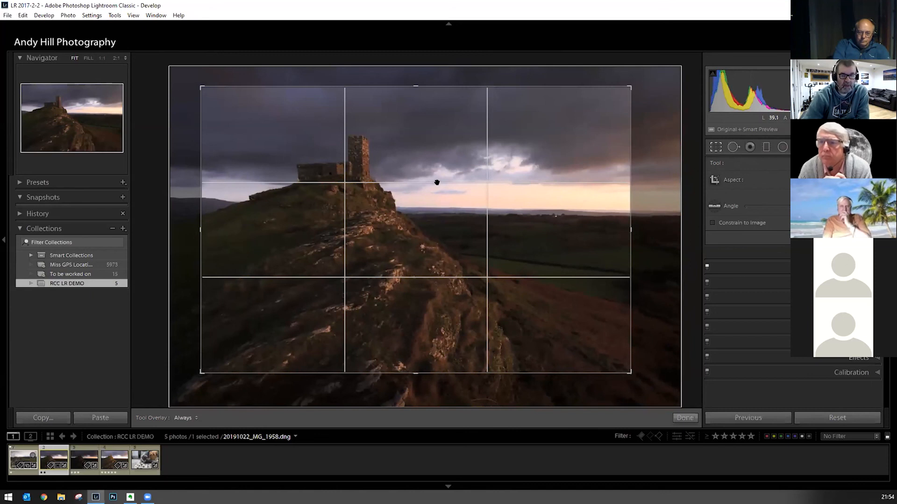
left_click_drag(421, 234, 422, 217)
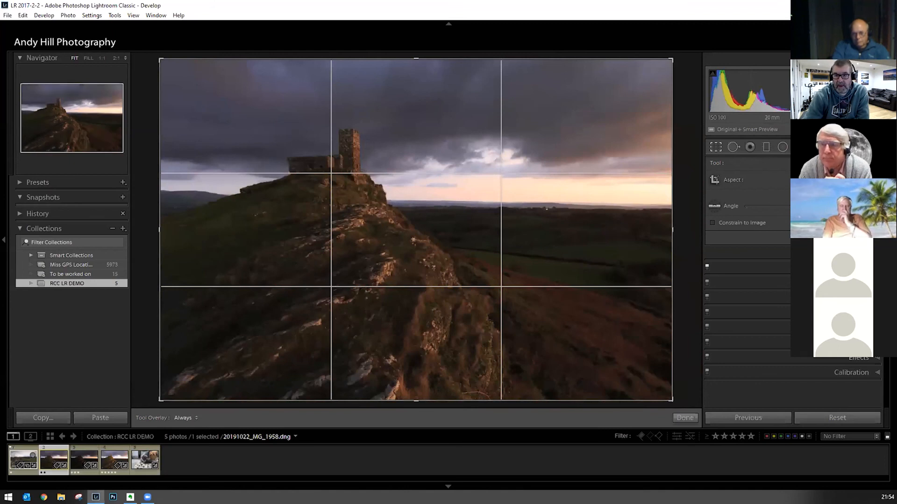
left_click(855, 180)
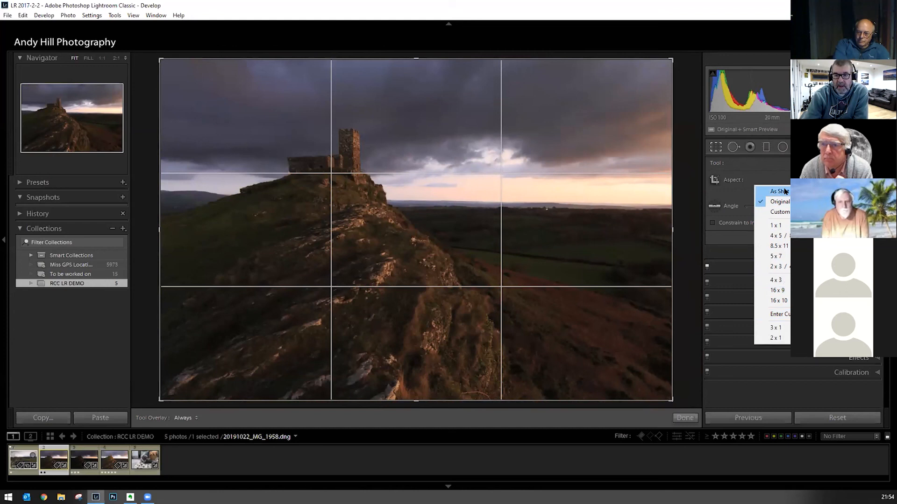
key("Escape")
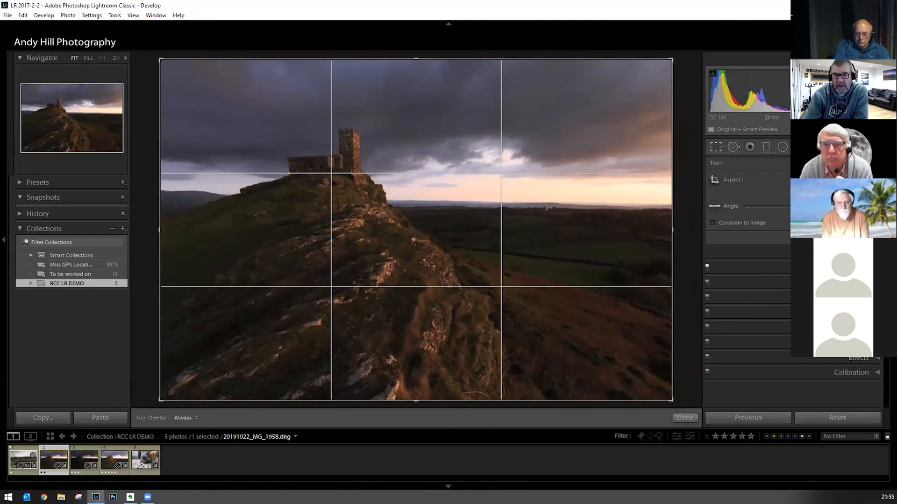
Tilt the photo with the crop Angle and straighten it by drawing a line along the horizon
mouse_move(802, 206)
left_mouse_down()
mouse_move(771, 206)
mouse_move(819, 206)
mouse_move(788, 207)
left_mouse_up()
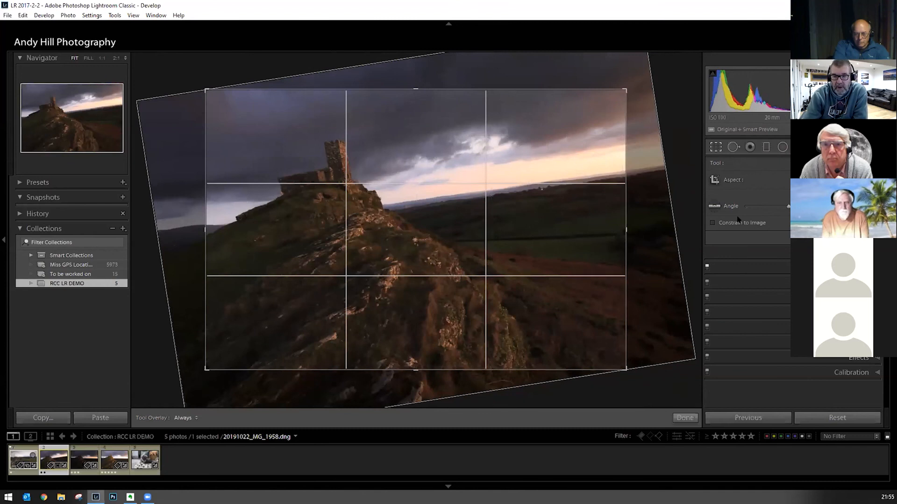
left_click(714, 206)
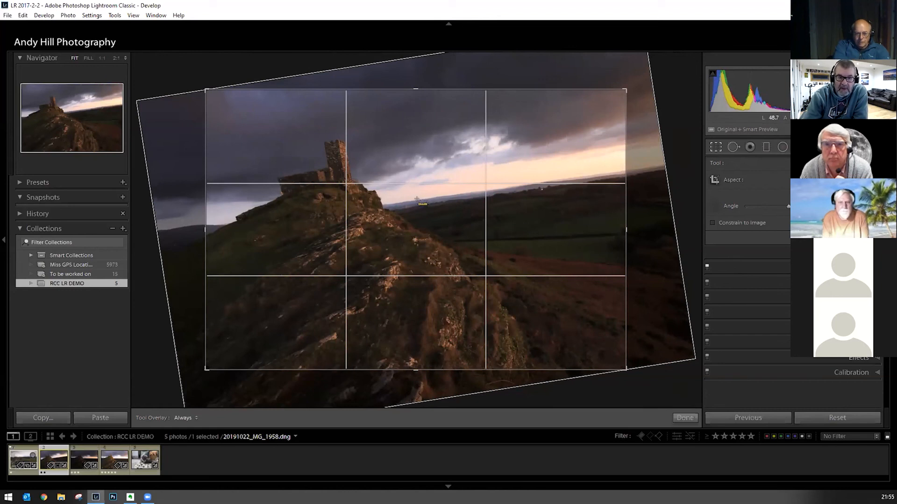
mouse_move(412, 201)
left_mouse_down()
mouse_move(461, 207)
mouse_move(601, 178)
mouse_move(605, 170)
left_mouse_up()
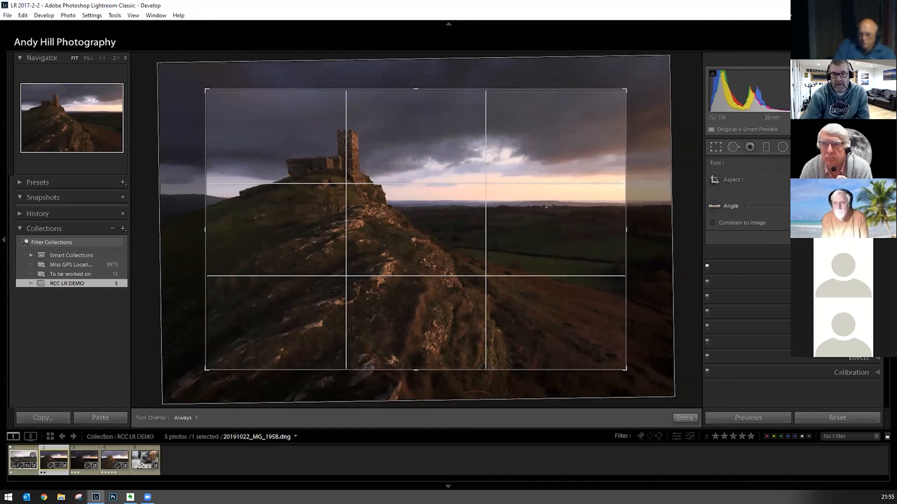
Reset the crop angle and expand the crop back to the full frame
double_click(731, 206)
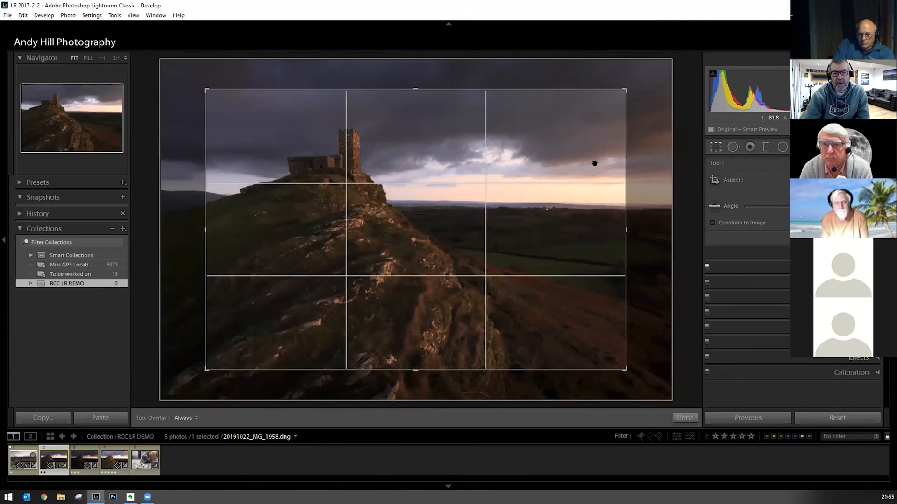
left_click_drag(625, 89, 650, 73)
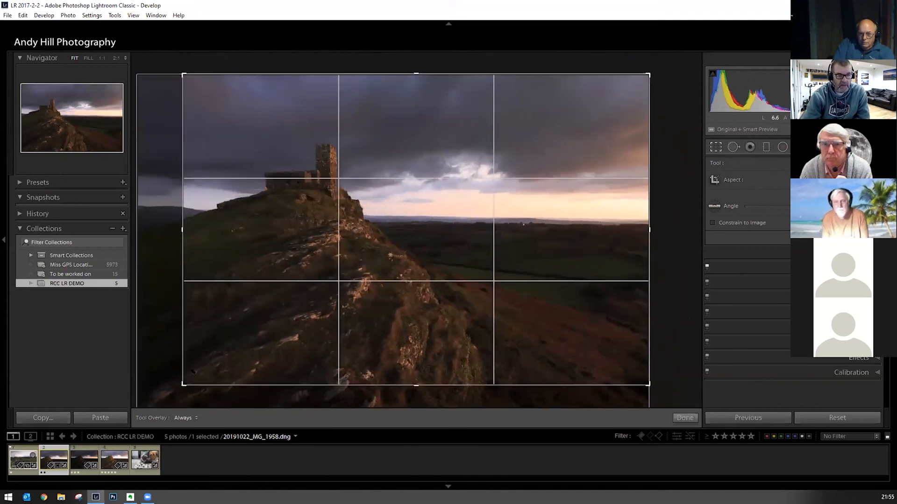
left_click_drag(183, 385, 138, 407)
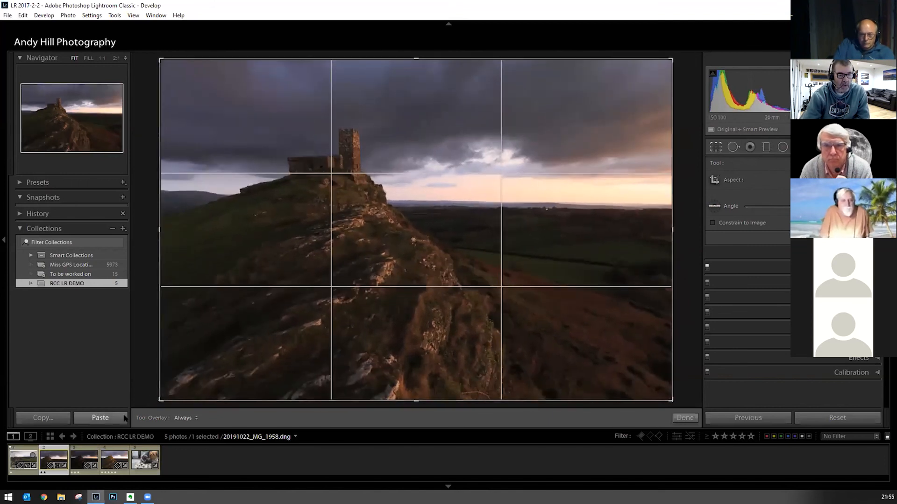
Close the crop, open the quarry lake photo 20191022_MG_1834.dng with the side panel hidden, and start Spot Removal
left_click(713, 143)
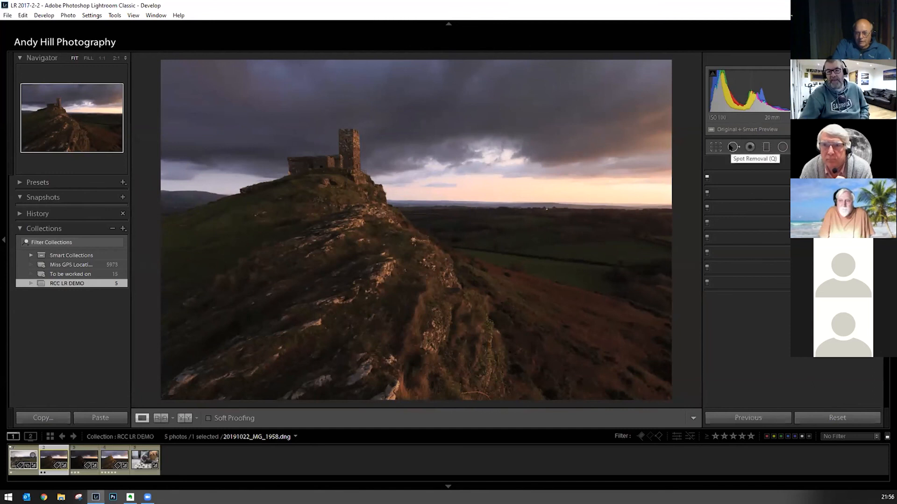
left_click(17, 454)
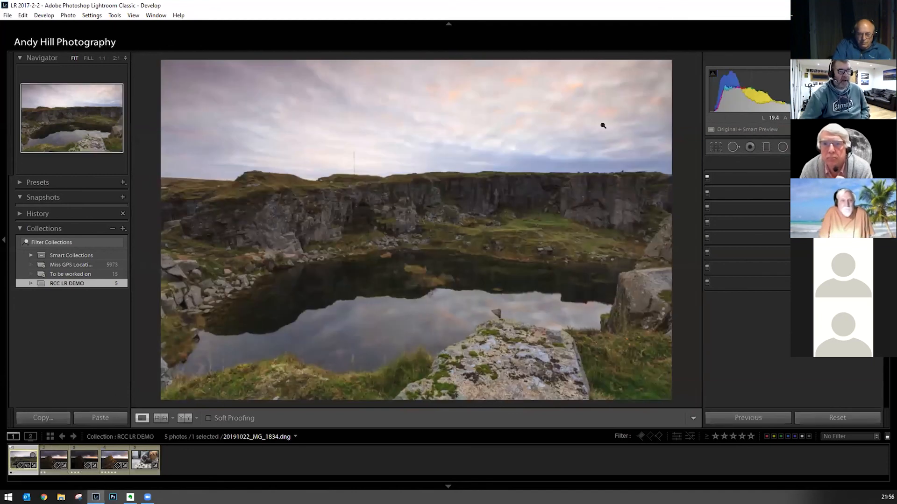
left_click(4, 239)
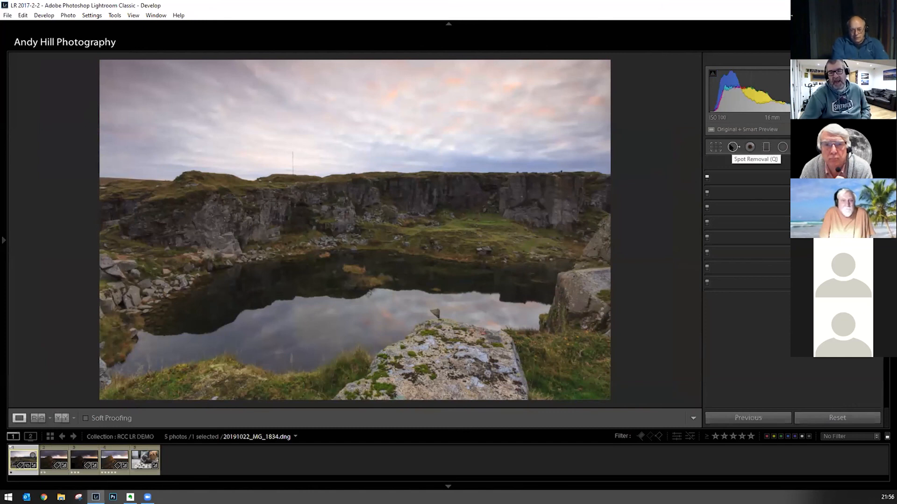
left_click(732, 148)
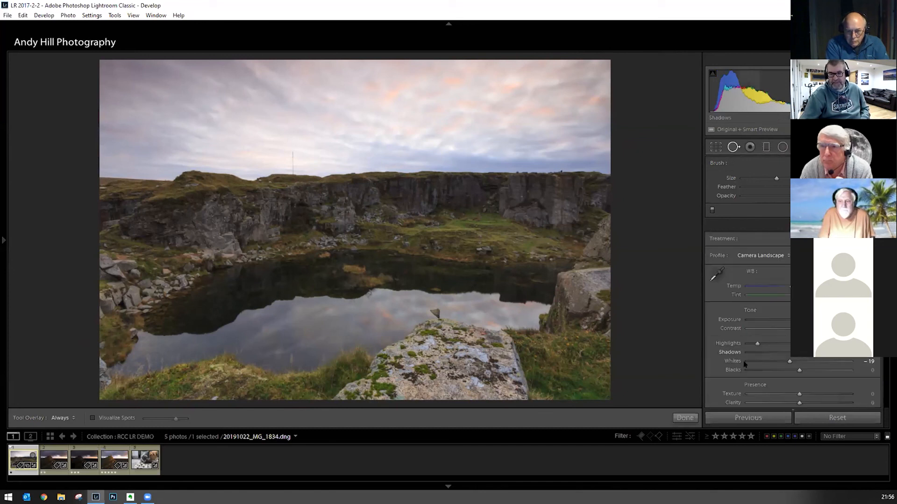
Raise Dehaze to +100 and inspect the upper sky at 1:1 for dust spots
scroll(766, 374, "down", 3)
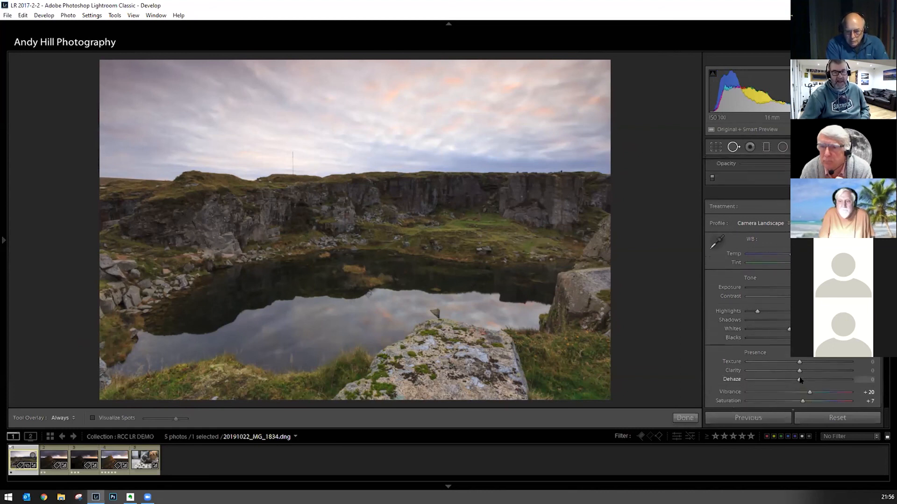
left_click_drag(800, 380, 850, 379)
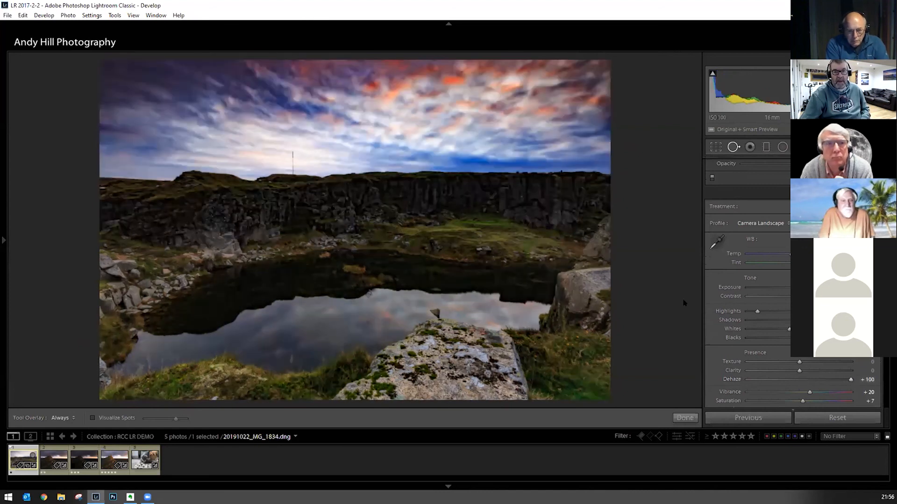
left_click(4, 240)
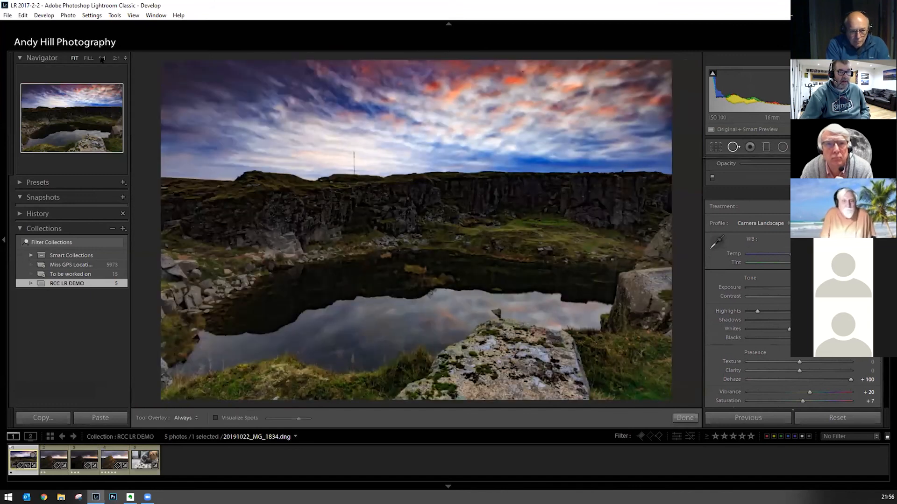
left_click(101, 58)
left_click_drag(593, 114, 196, 316)
left_click_drag(520, 172, 106, 268)
left_click_drag(489, 246, 344, 226)
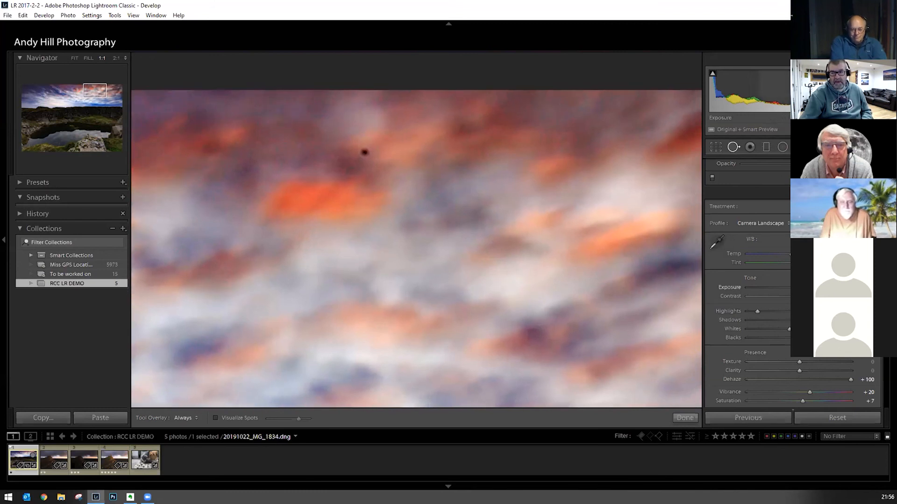
Compare the magnified sky with Dehaze at -5 and back at +100
left_click(797, 379)
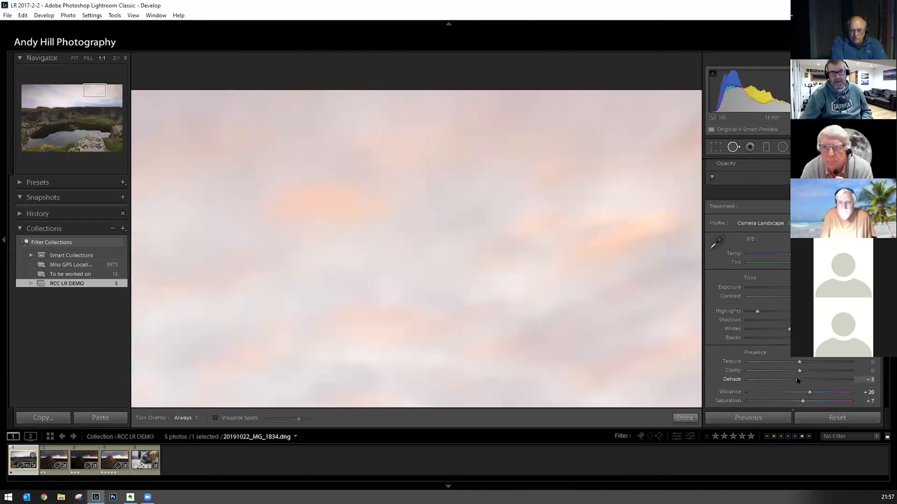
left_click_drag(796, 380, 810, 379)
left_click_drag(839, 381, 872, 383)
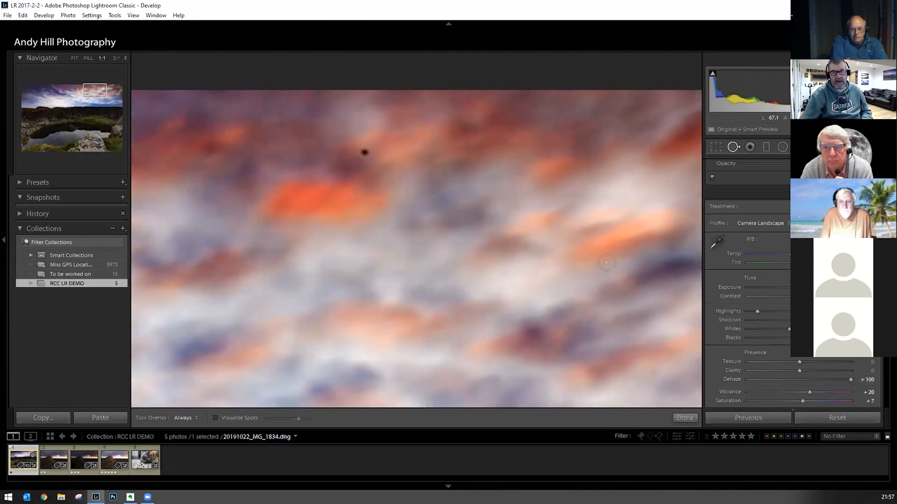
Check the sky's upper-right corner and right side for dust spots, and reset Dehaze to 0
left_click_drag(619, 168, 246, 182)
left_click_drag(496, 237, 419, 198)
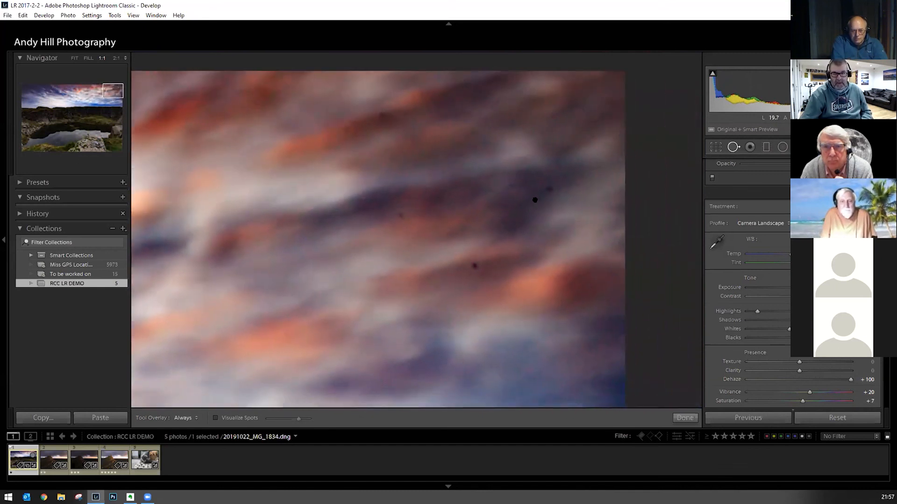
left_click_drag(586, 239, 655, 216)
left_click_drag(386, 204, 496, 165)
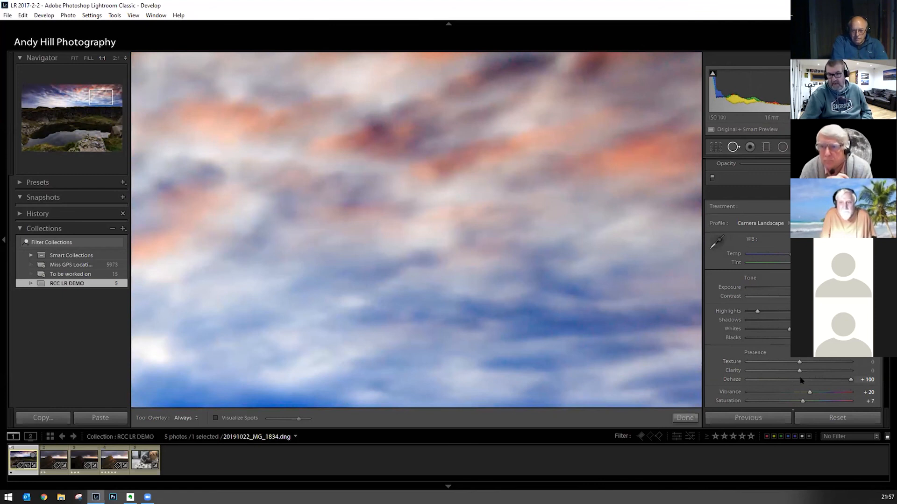
double_click(850, 379)
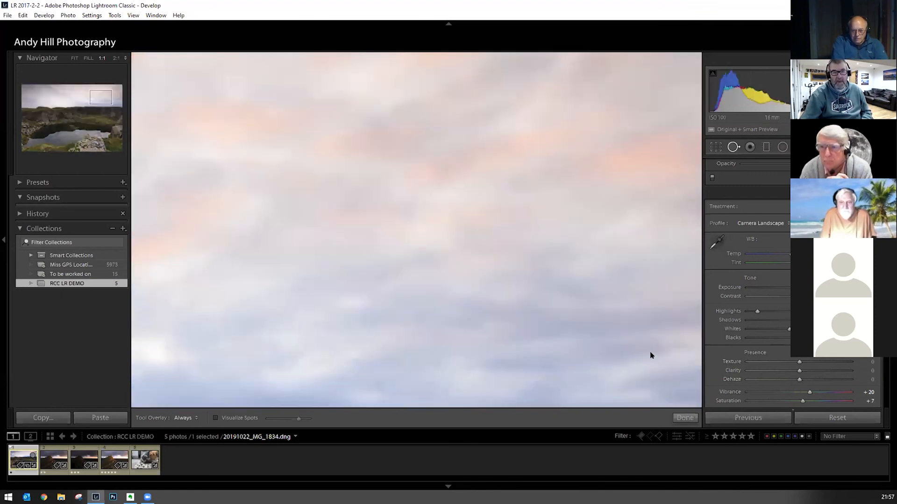
Turn on Visualize Spots and examine the sky's right corner and upper edge for dust spots
left_click_drag(550, 224, 157, 265)
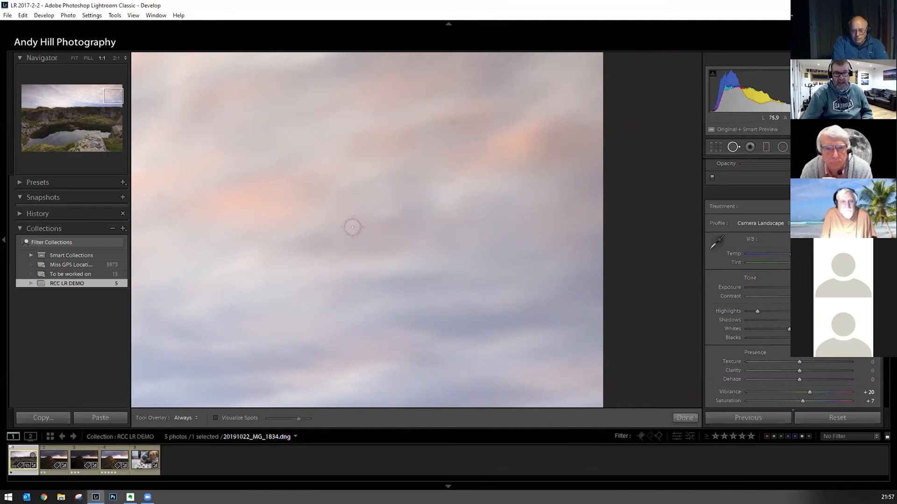
left_click(215, 418)
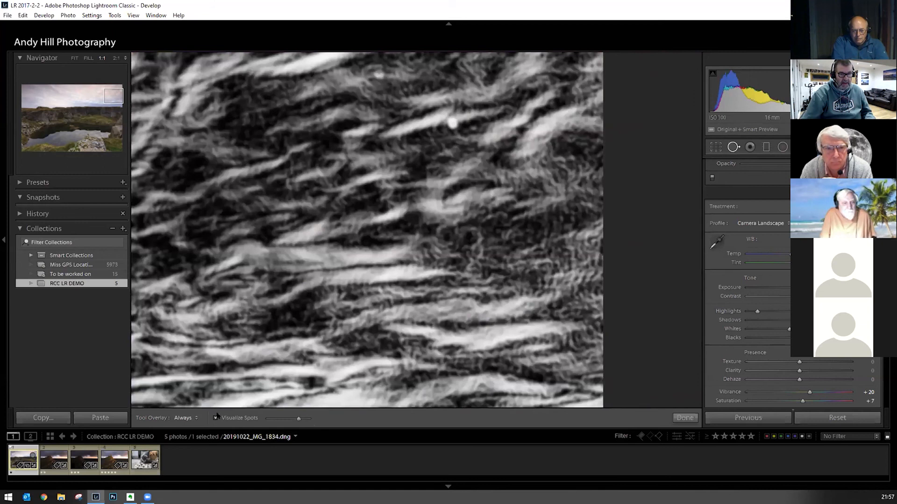
left_click_drag(310, 150, 385, 278)
left_click_drag(415, 154, 341, 172)
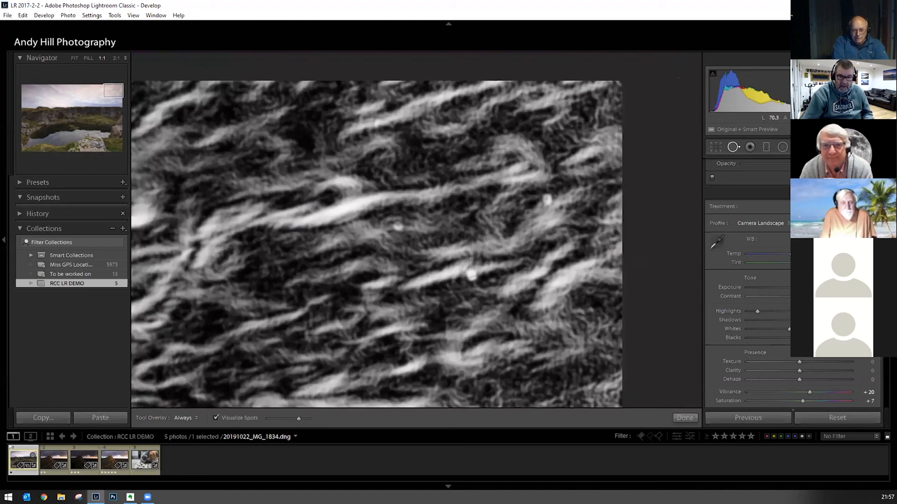
left_click_drag(254, 184, 514, 253)
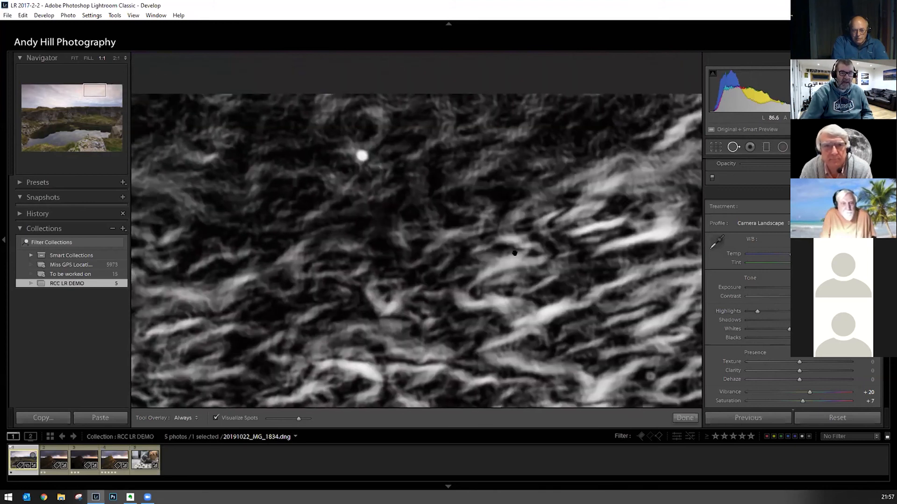
Zoom to 1:1 on the dust spot in the upper sky and view it with and without the Visualize Spots display
left_click(733, 146)
left_click(410, 170)
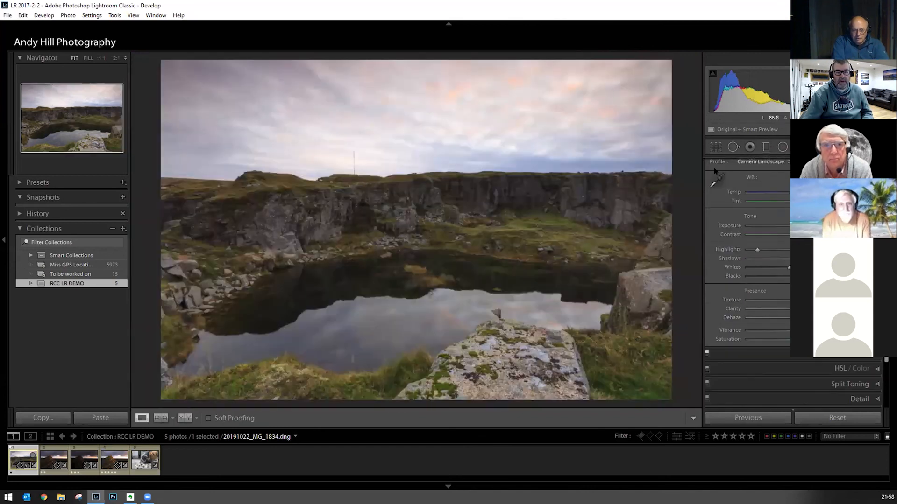
left_click(733, 147)
key("a")
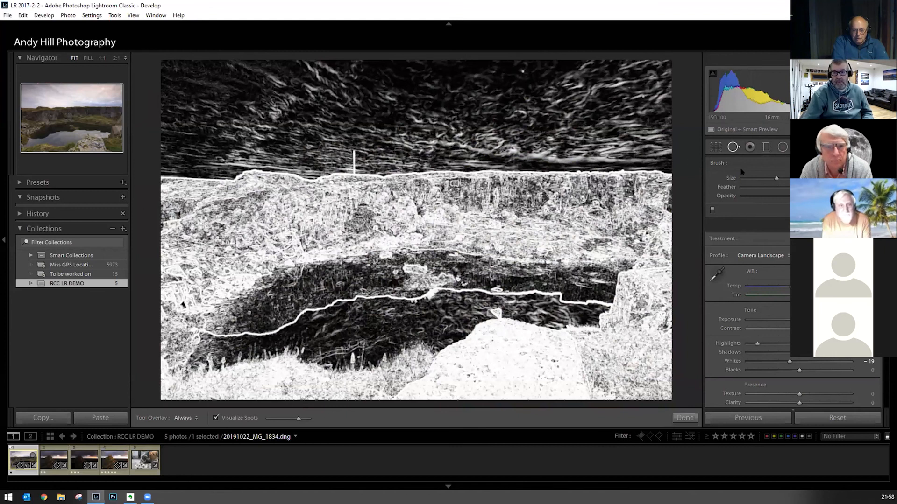
left_click(734, 146)
left_click(513, 85)
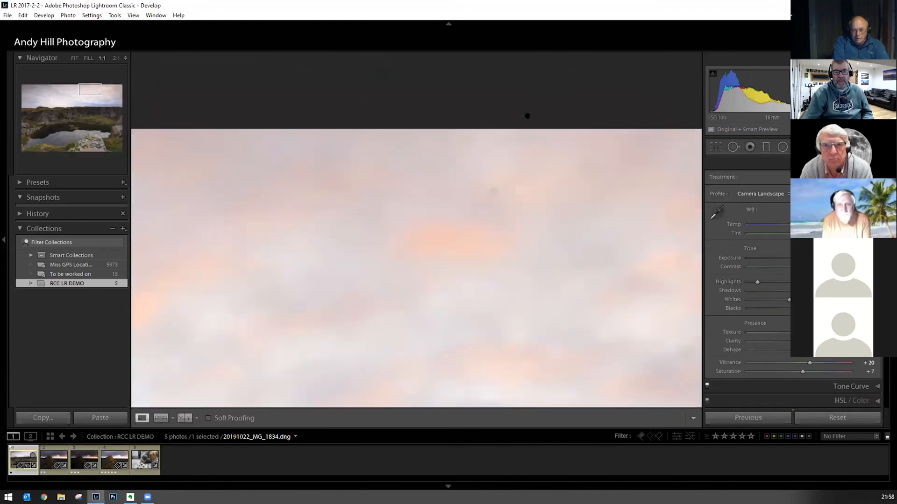
left_click(734, 147)
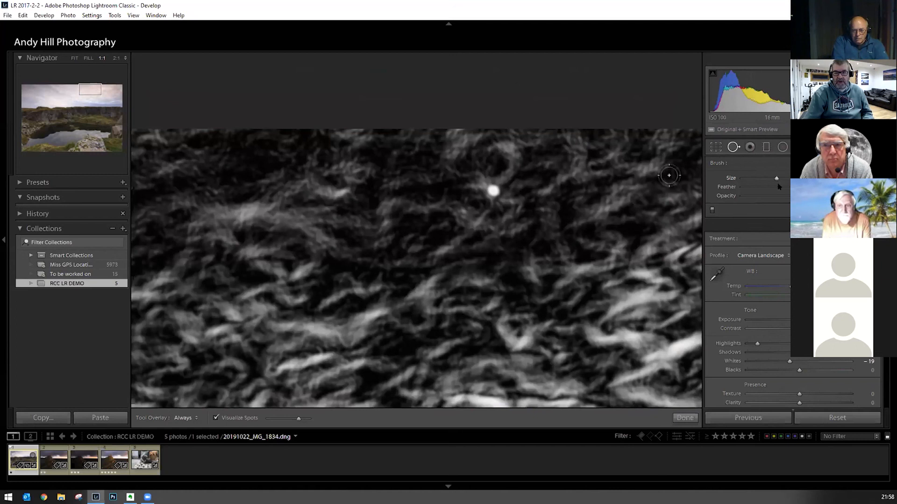
Size the Spot Removal brush slightly larger than the dust spot in the upper sky, remove the spot, and view the repaired sky
scroll(505, 210, "down", 5)
scroll(503, 198, "up", 5)
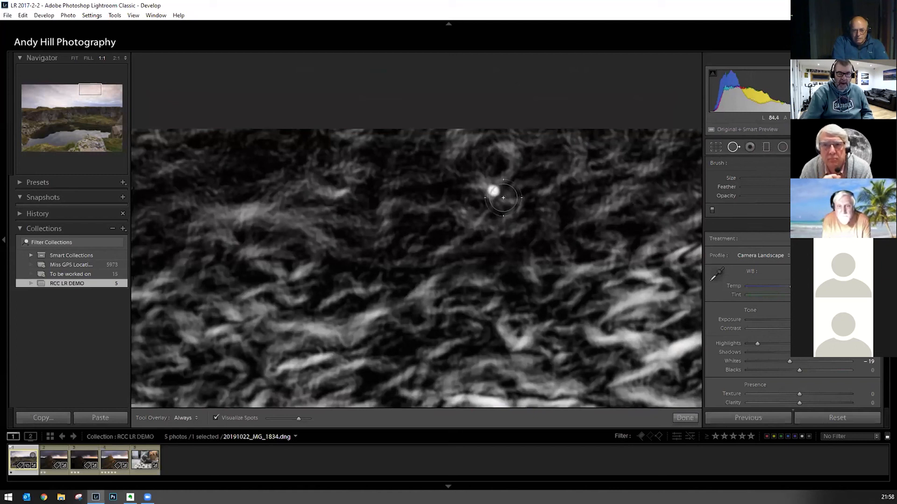
scroll(503, 197, "down", 4)
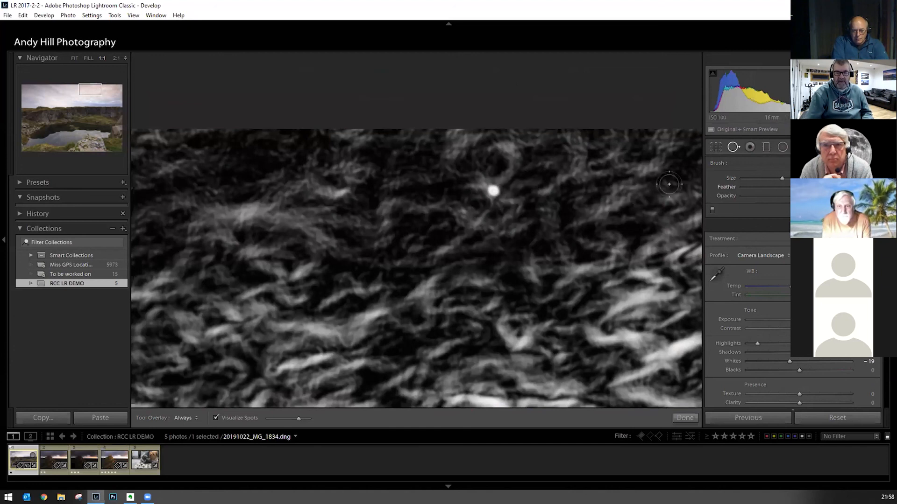
scroll(523, 191, "up", 2)
scroll(493, 191, "down", 3)
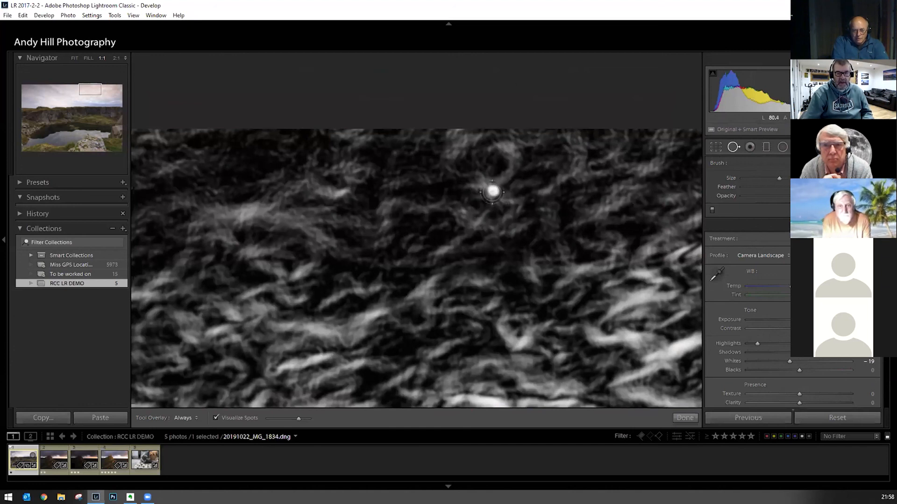
left_click(492, 190)
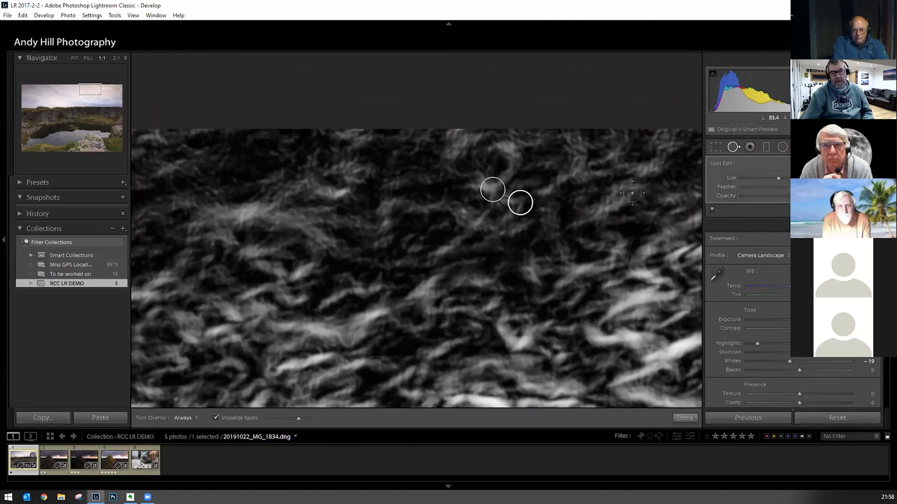
left_click(733, 146)
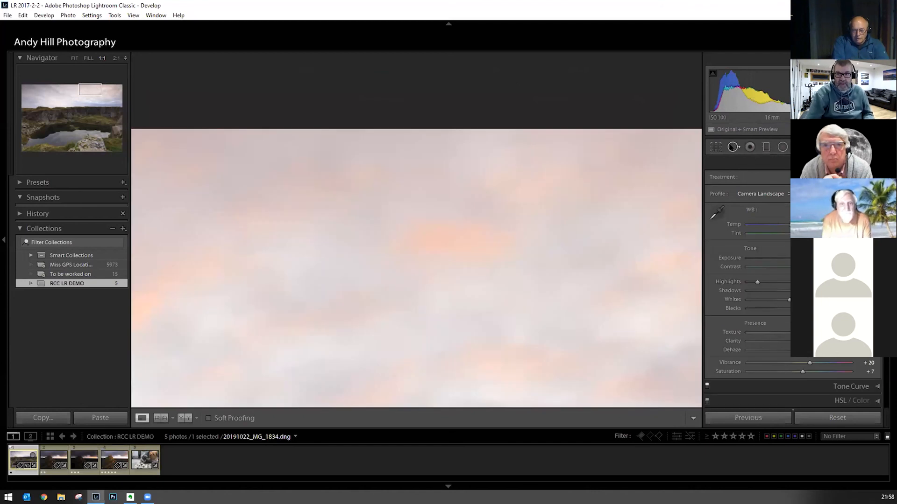
Remove the three dust spots near the sky's upper-right corner and shift the last repair's source area level with its spot
left_click(733, 146)
left_click_drag(597, 224, 184, 231)
left_click_drag(514, 240, 133, 226)
left_click_drag(658, 279, 489, 294)
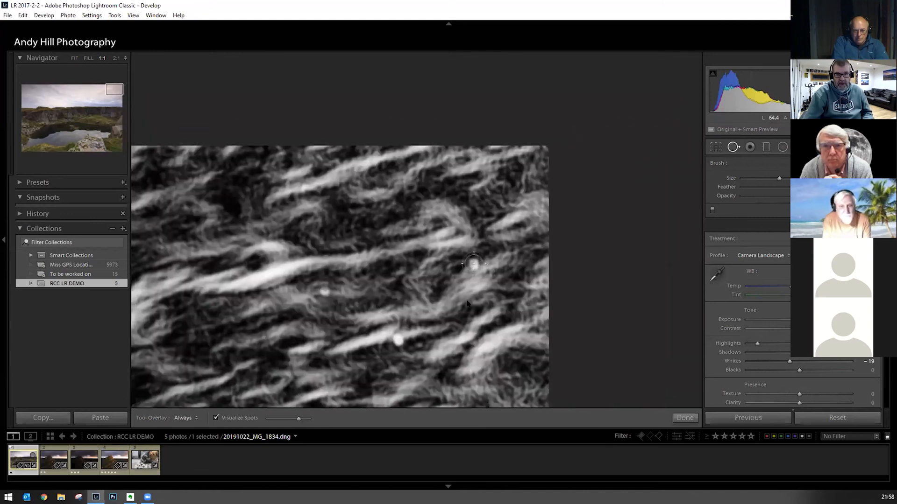
left_click(474, 264)
left_click(398, 338)
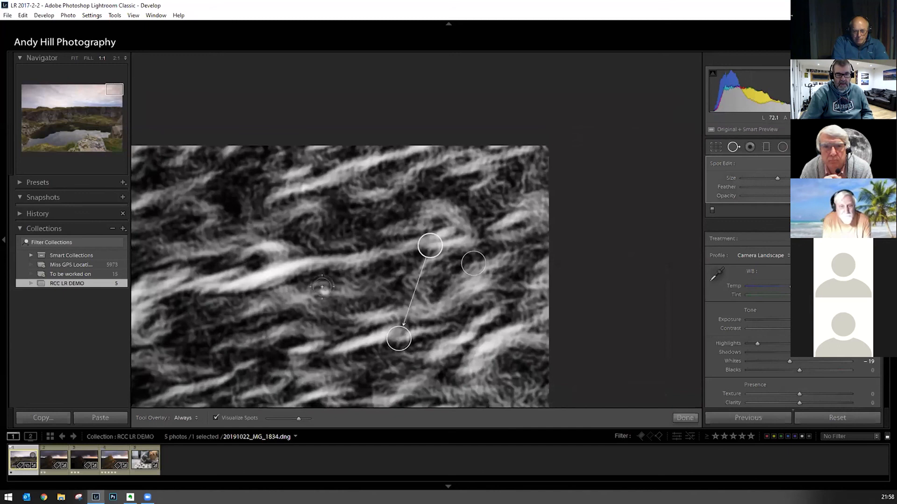
left_click(324, 291)
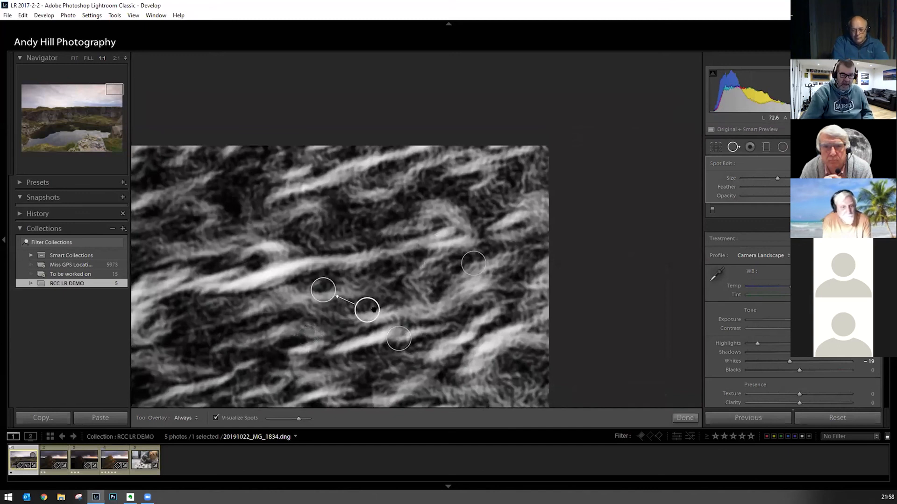
mouse_move(367, 310)
left_mouse_down()
mouse_move(366, 228)
mouse_move(330, 215)
mouse_move(276, 236)
mouse_move(246, 278)
mouse_move(245, 324)
mouse_move(286, 346)
mouse_move(391, 273)
mouse_move(384, 289)
left_mouse_up()
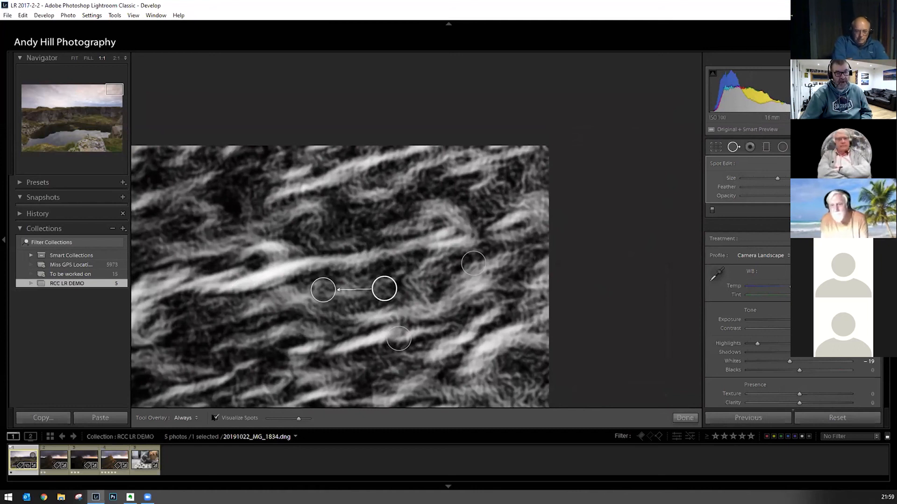
Inspect the sky without Visualize Spots, go to the photo's top-left corner, and check it with Visualize Spots on
left_click(214, 418)
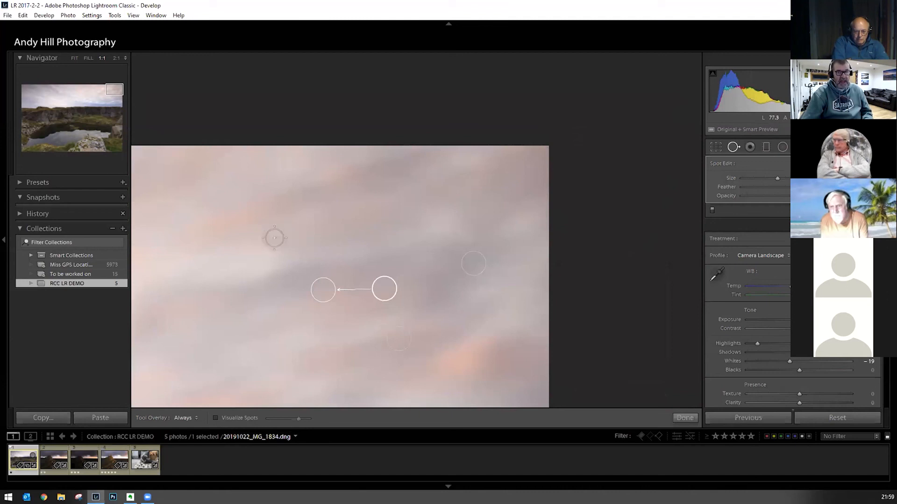
left_click_drag(230, 262, 419, 206)
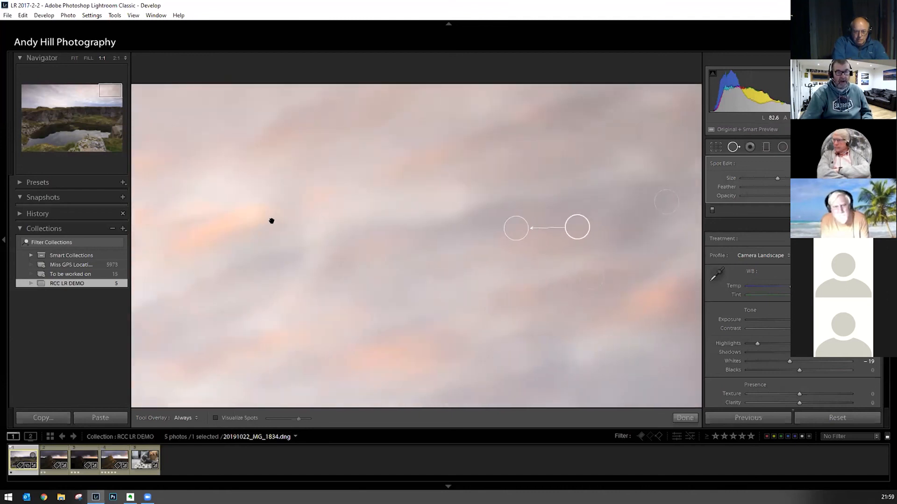
mouse_move(272, 258)
left_mouse_down()
mouse_move(418, 190)
mouse_move(501, 189)
mouse_move(542, 258)
left_mouse_up()
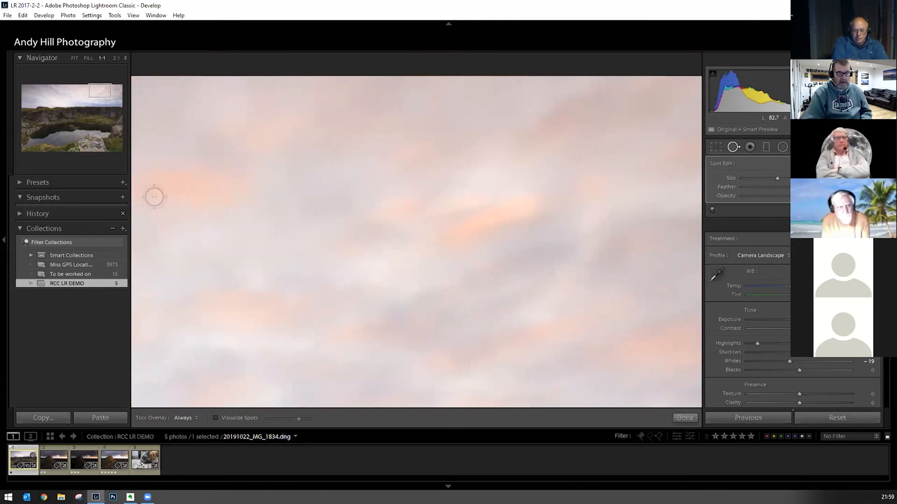
key("Home")
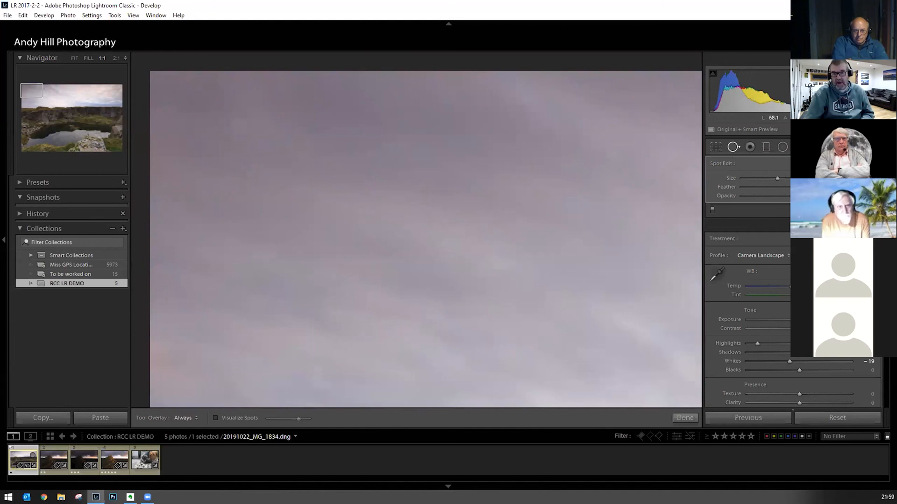
left_click(215, 417)
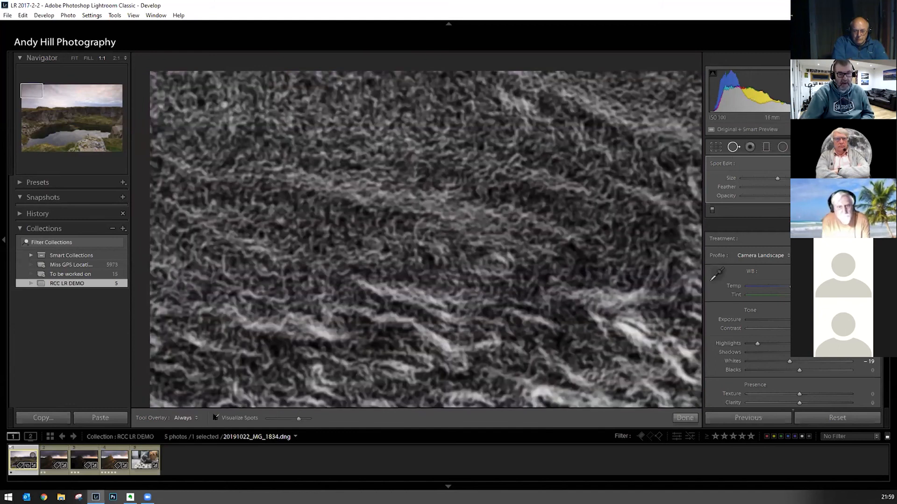
Turn off Visualize Spots and raise the landscape photo's Dehaze to +100
left_click(216, 417)
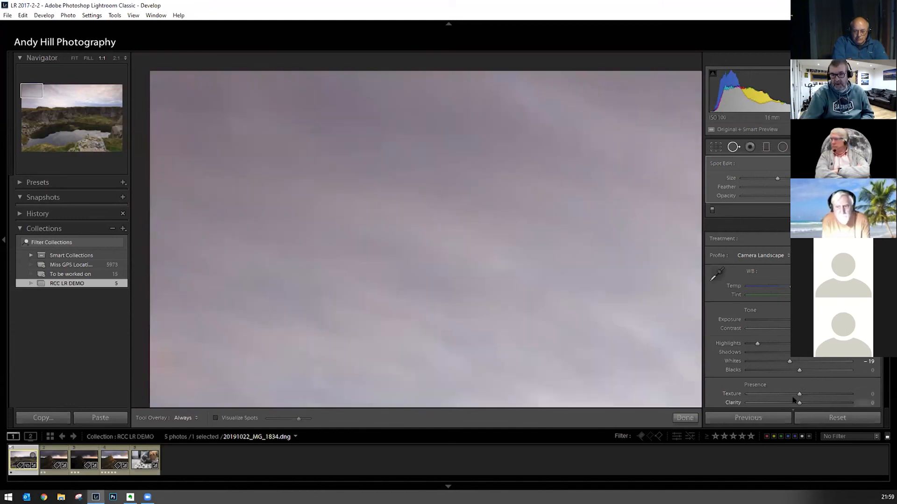
scroll(794, 402, "down", 2)
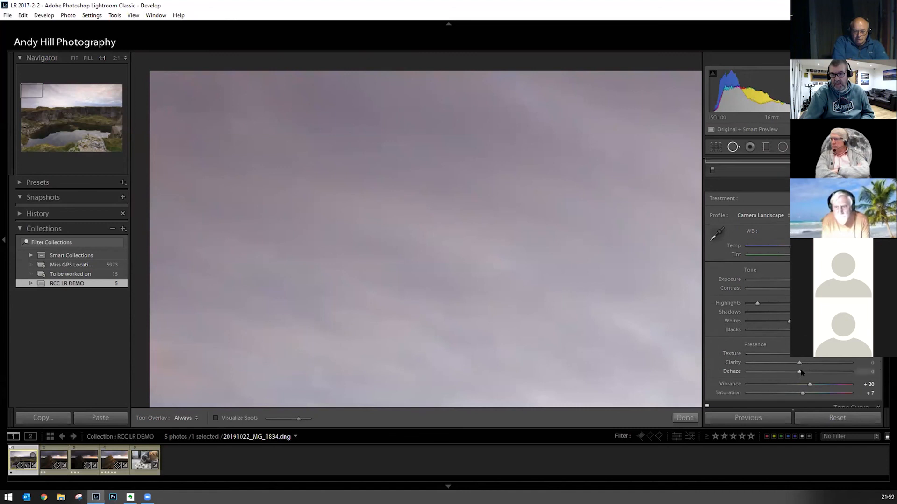
left_click_drag(814, 376, 860, 374)
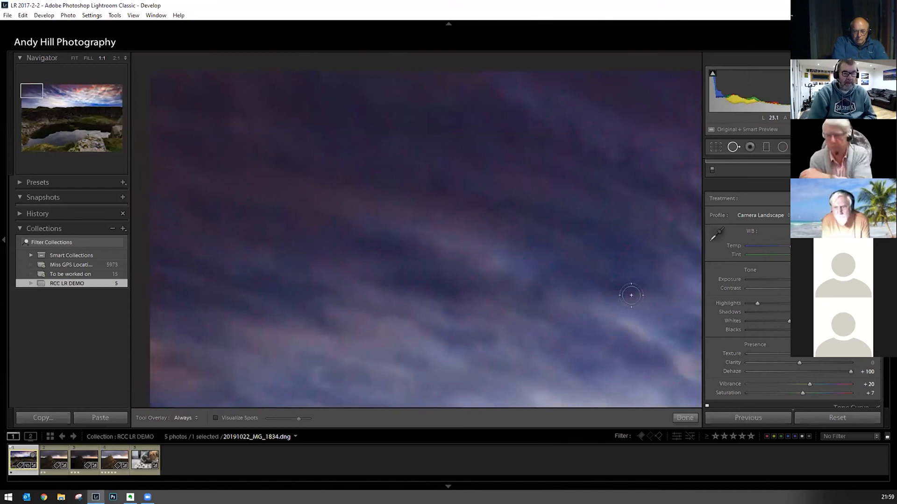
Examine the strongly dehazed photo for sensor dust section by section at 1:1, from its upper-left corner to its lower-right corner
key("ctrl+Page_Down")
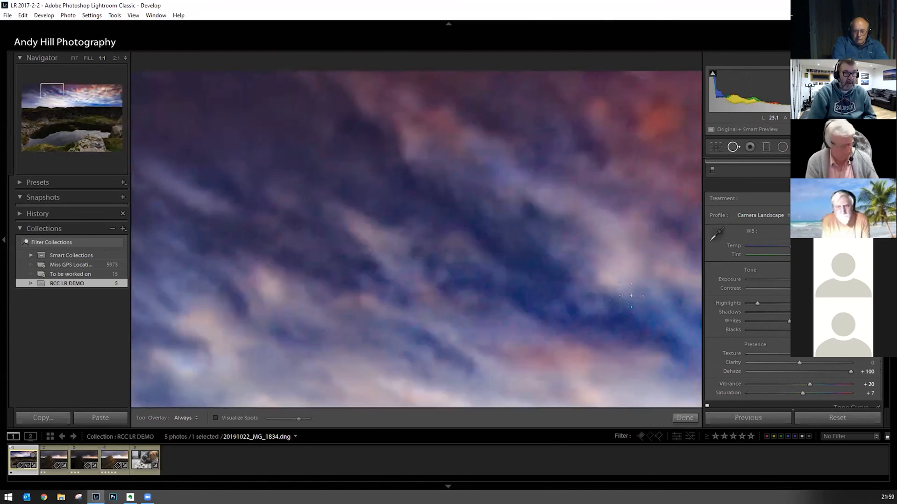
key("ctrl+Page_Down")
key("ctrl+Page_Down")
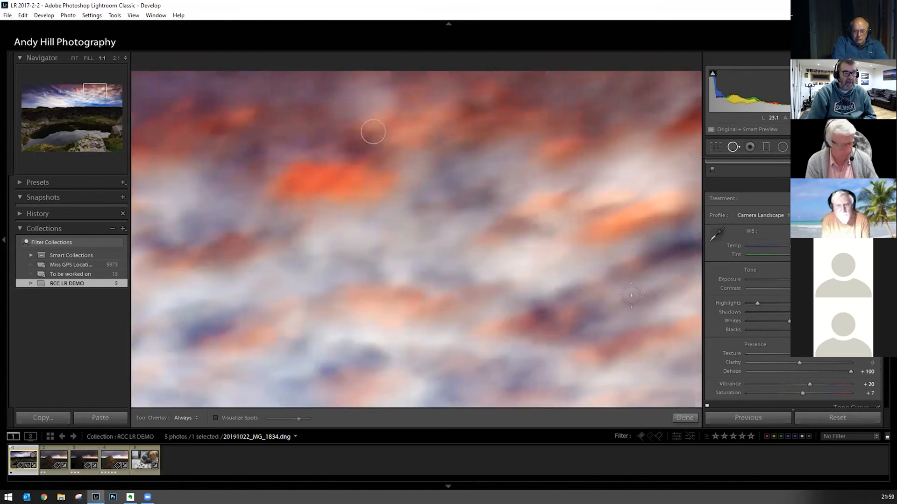
key("ctrl+Page_Down")
key("ctrl+Page_Down")
key("ctrl+Page_Down")
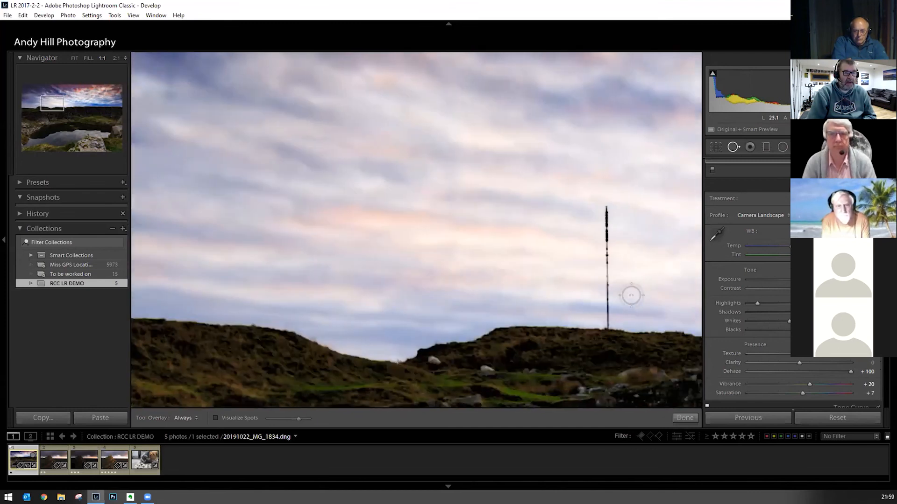
key("ctrl+Page_Down")
key("ctrl+Page_Down")
key("ctrl+Page_Down")
key("ctrl+Page_Down")
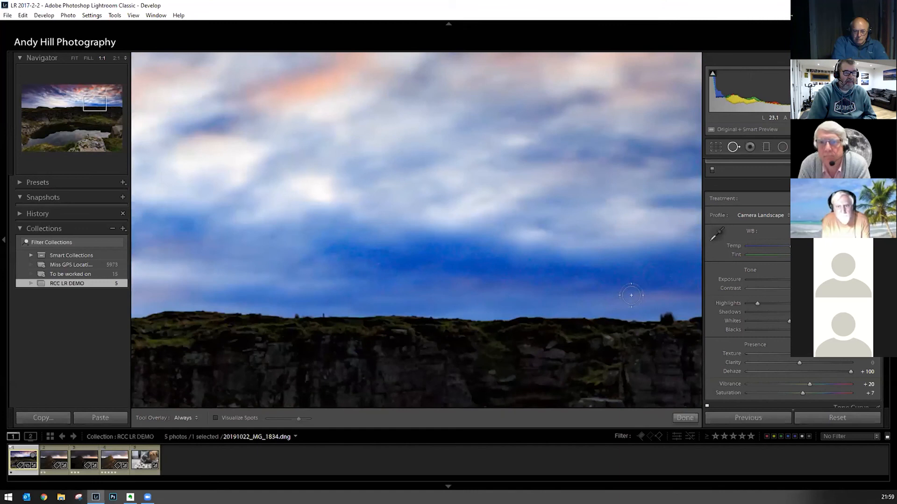
key("ctrl+Page_Down")
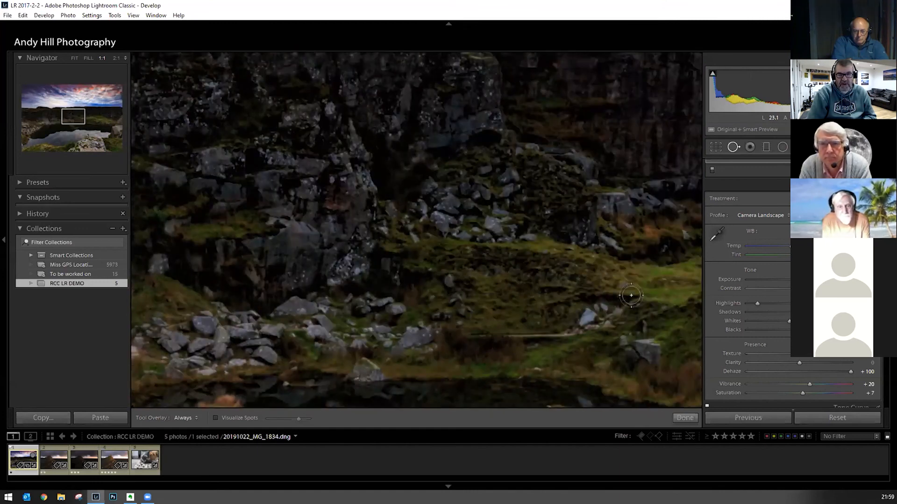
key("ctrl+Page_Down")
key("ctrl+Page_Down")
key("ctrl+Page_Down")
key("ctrl+Page_Down")
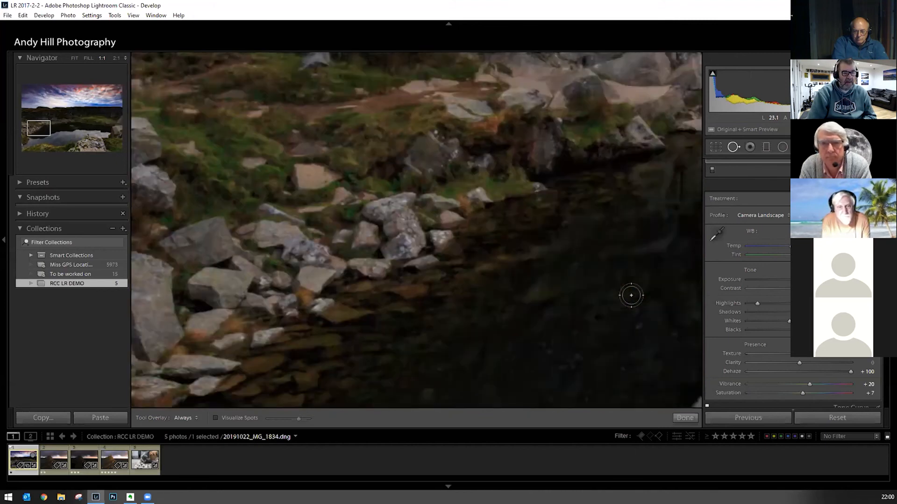
key("ctrl+Page_Down")
key("ctrl+Page_Down")
key("ctrl+Page_Down")
key("ctrl+Page_Down")
key("ctrl+Page_Down")
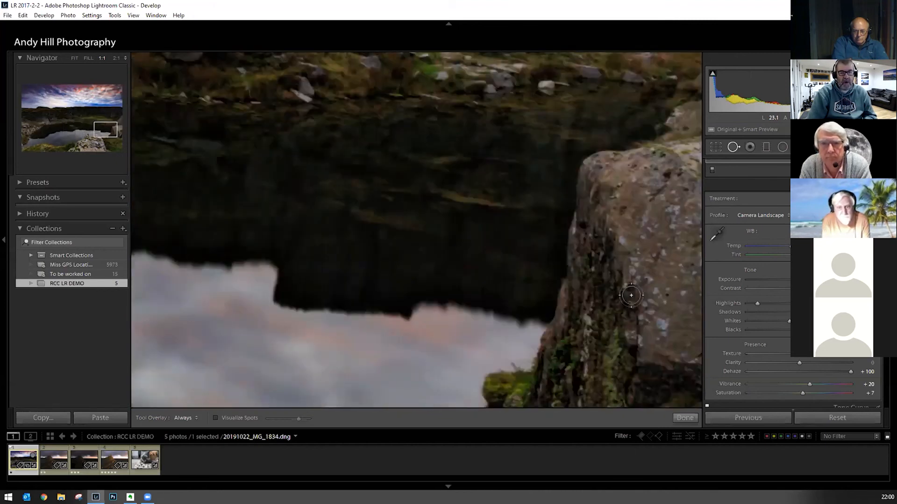
key("ctrl+Page_Down")
key("ctrl+Page_Down")
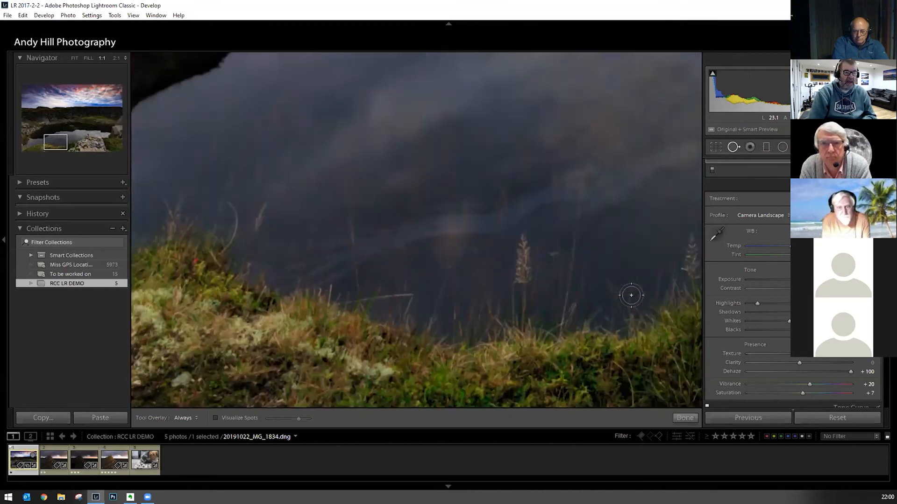
key("ctrl+Page_Down")
key("ctrl+Page_Down")
key("ctrl+Page_Down")
key("ctrl+Page_Down")
key("ctrl+Page_Down")
key("ctrl+Page_Down")
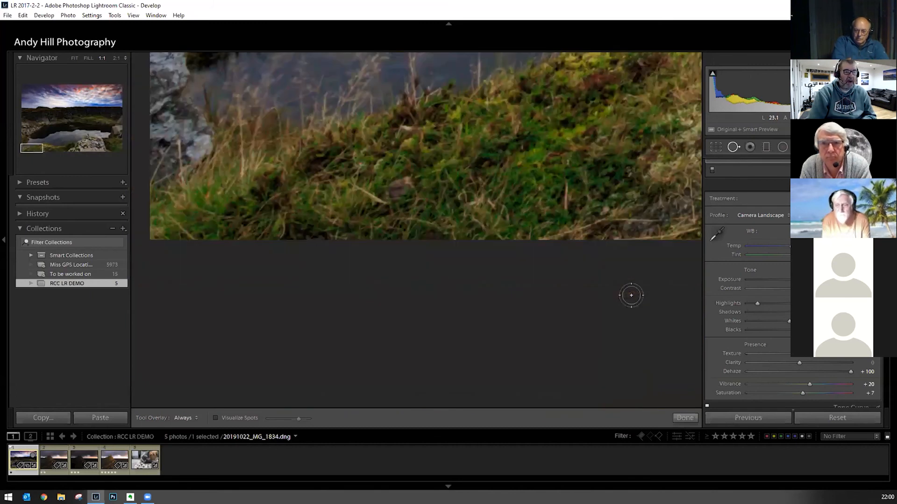
key("ctrl+Page_Down")
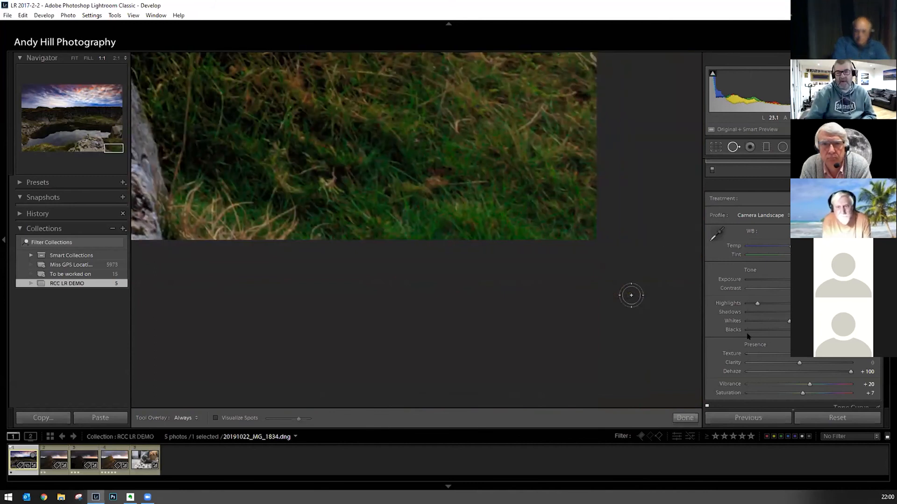
Turn on Visualize Spots, return to the photo's upper-left corner, and check the sky and cliff sections for dust
left_click(216, 418)
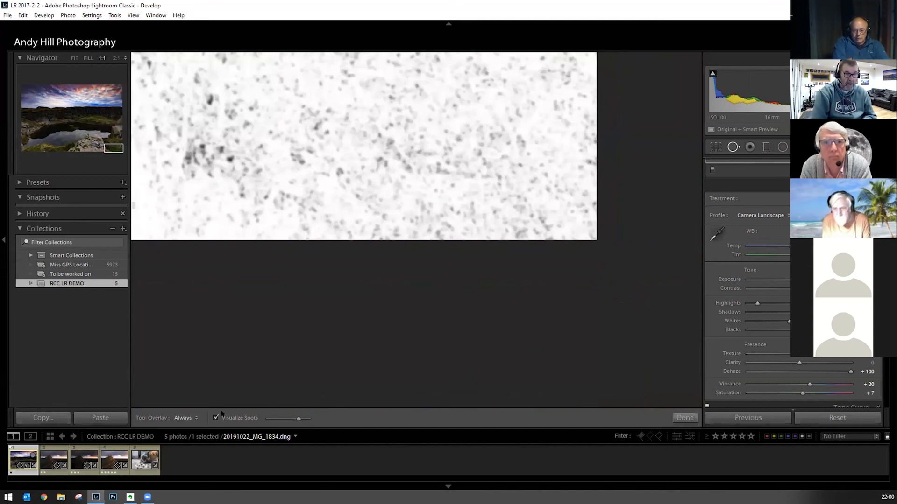
key("Home")
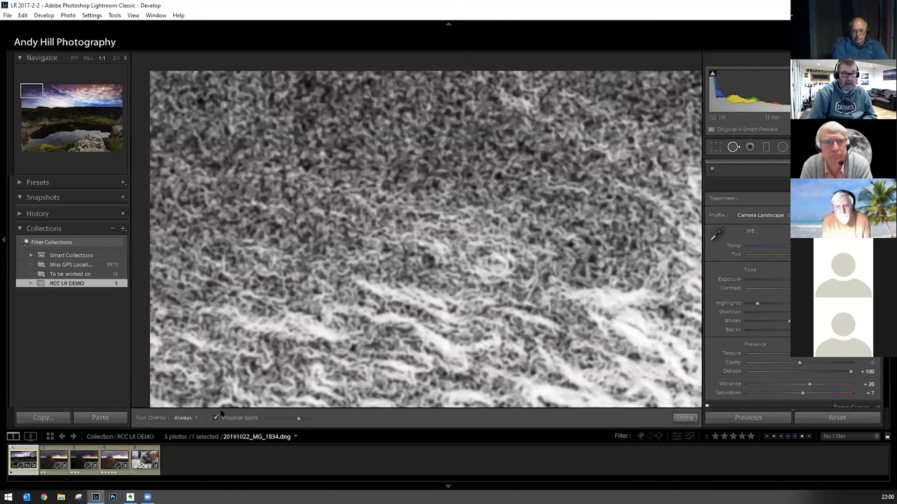
key("ctrl+Page_Down")
key("ctrl+Page_Down")
key("ctrl+Page_Down")
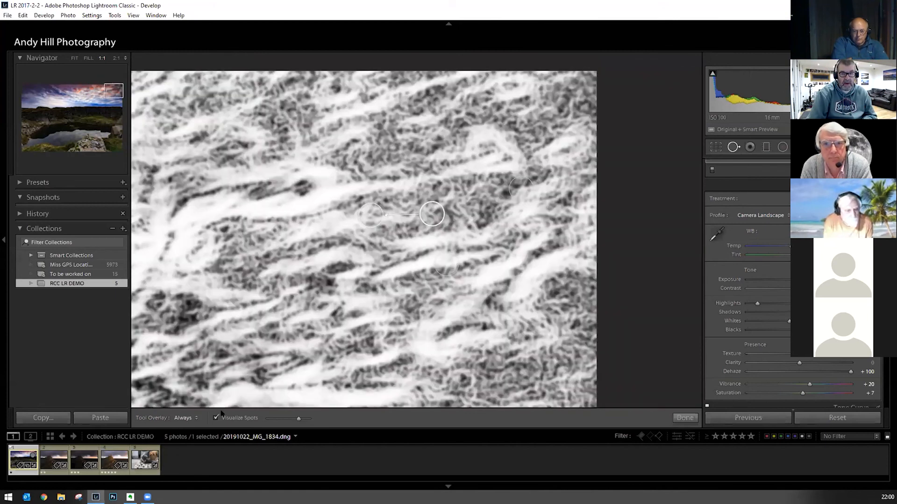
key("Page_Down")
key("Page_Down")
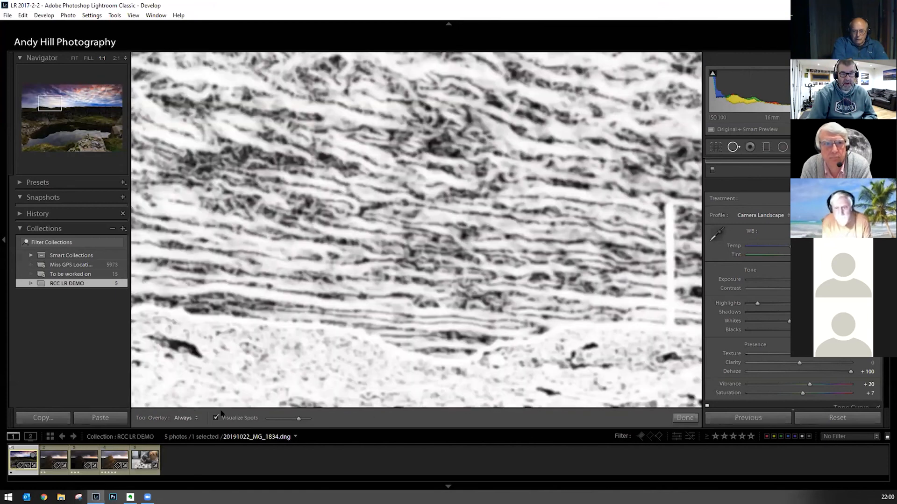
key("Page_Down")
key("Page_Down")
key("Page_Down")
key("Page_Down")
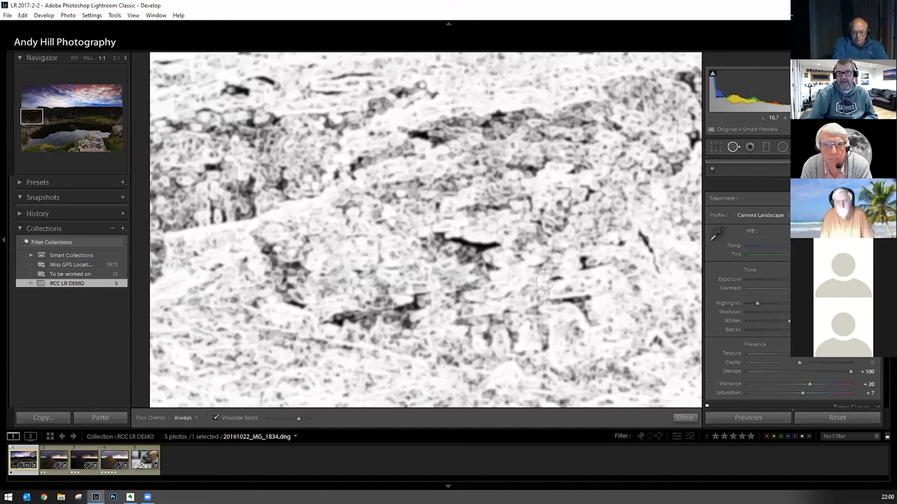
Close Spot Removal, fit the whole photo in view, and reverse the Dehaze increase
left_click(732, 147)
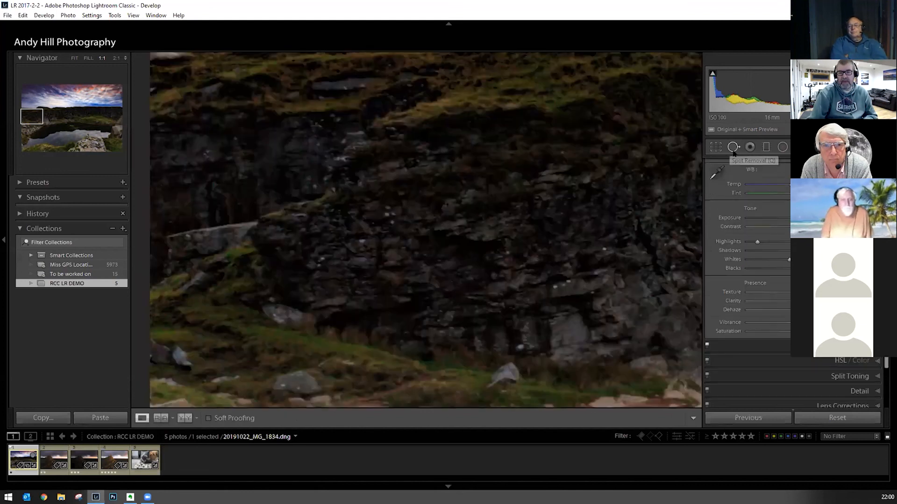
left_click(74, 58)
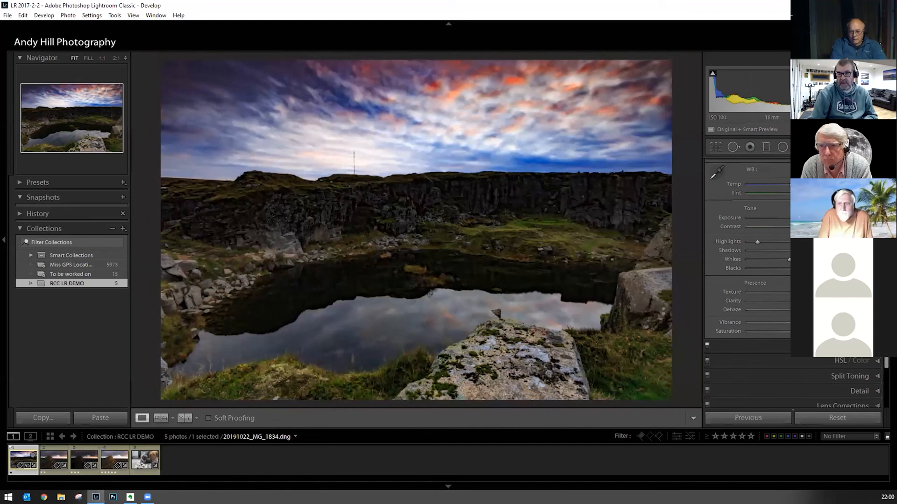
key("backslash")
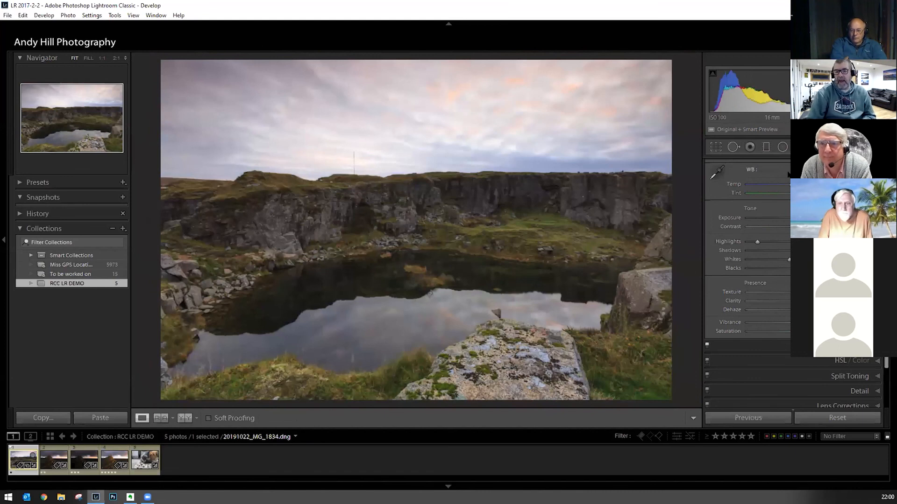
Activate the Red Eye Correction tool, open the puppy photo 20200112_MG_2388.dng, and zoom to 1:1 on the puppy's eyes
left_click(750, 147)
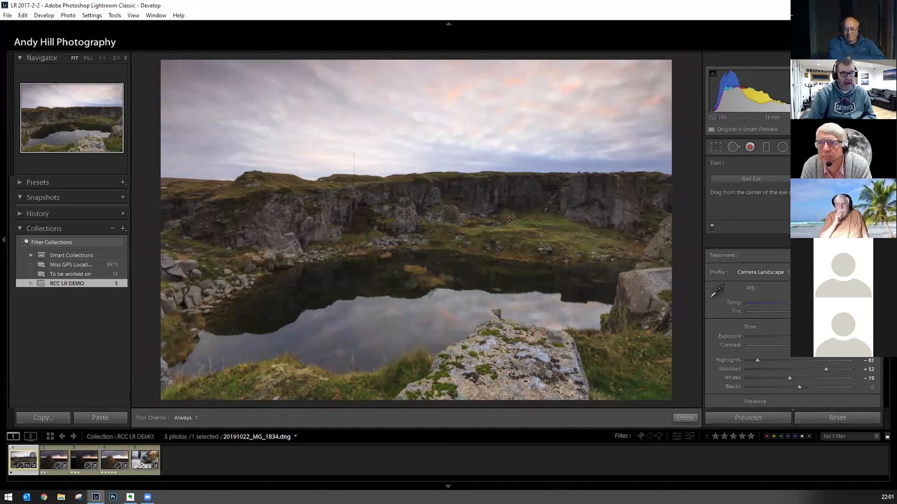
left_click(141, 457)
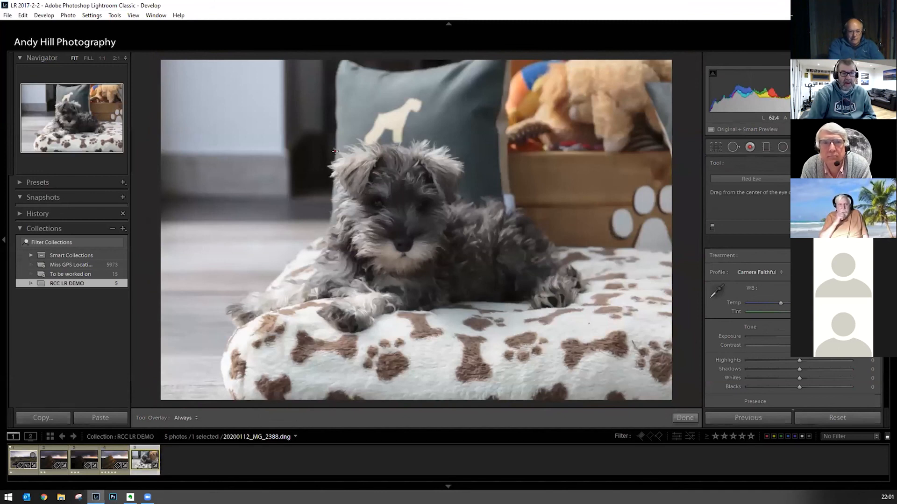
left_click(42, 58)
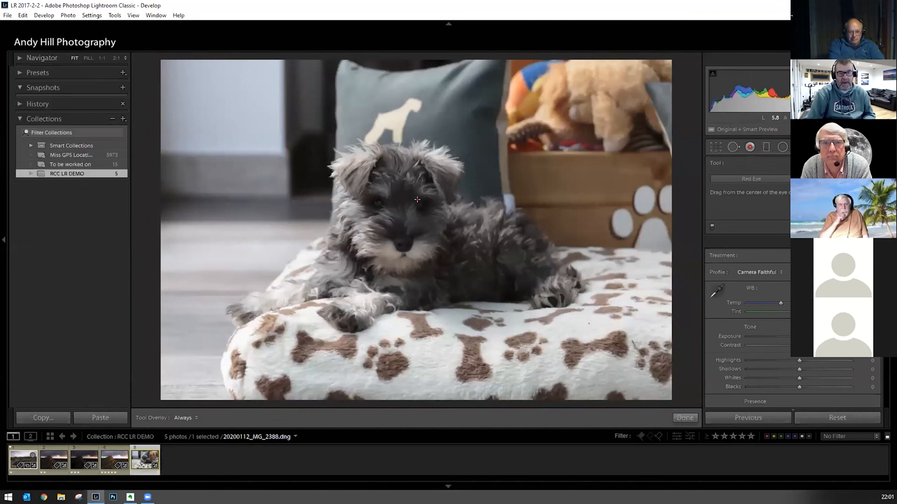
left_click(101, 57)
left_click(102, 58)
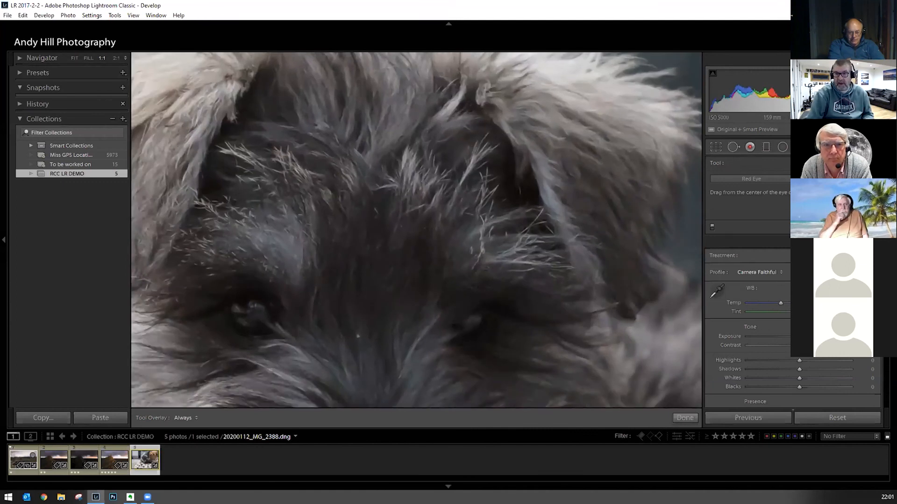
Apply an eye correction with Add Catchlight to both of the puppy's eyes, close the tool, and undo the corrections
left_click(475, 322)
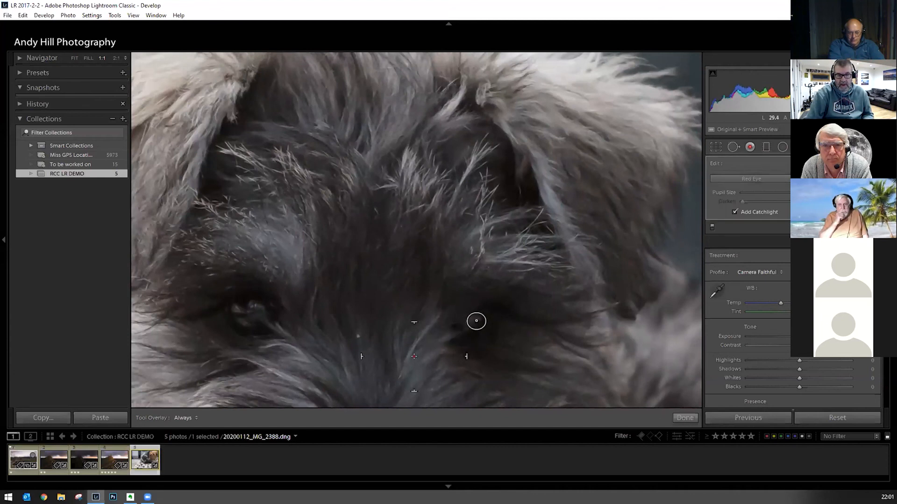
left_click(249, 305)
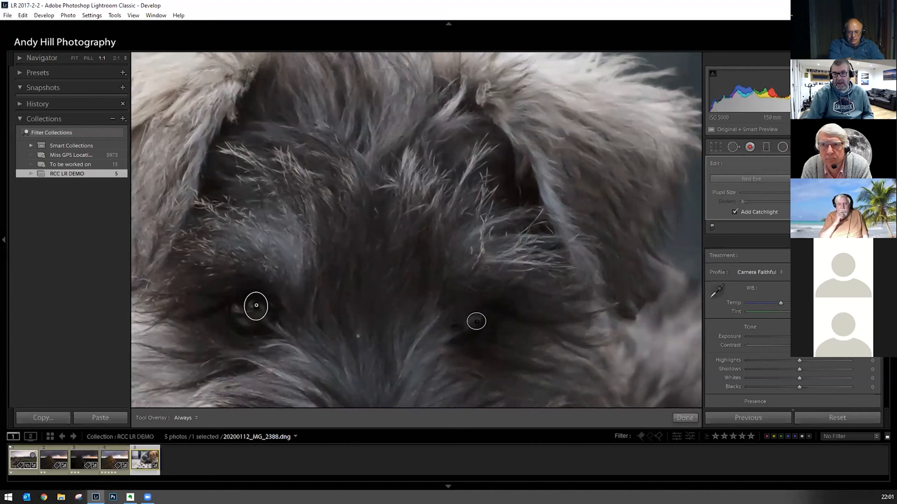
left_click(750, 147)
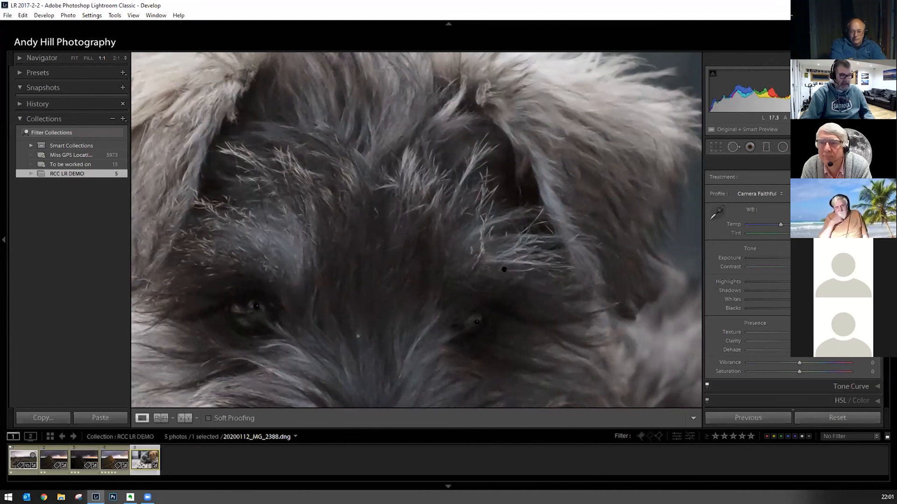
key("ctrl+z")
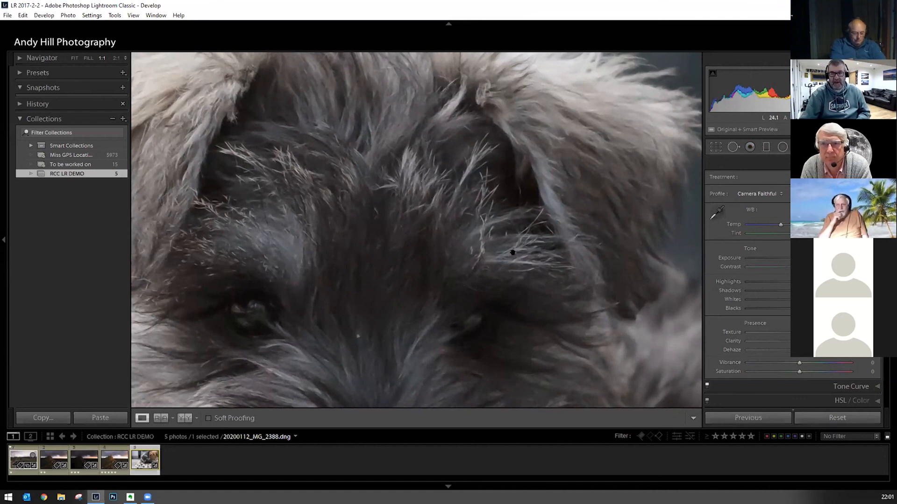
With Visualize Spots off and a smaller Spot Removal brush, remove the light speck between the puppy's eyes and view the repair
left_click_drag(364, 324, 450, 208)
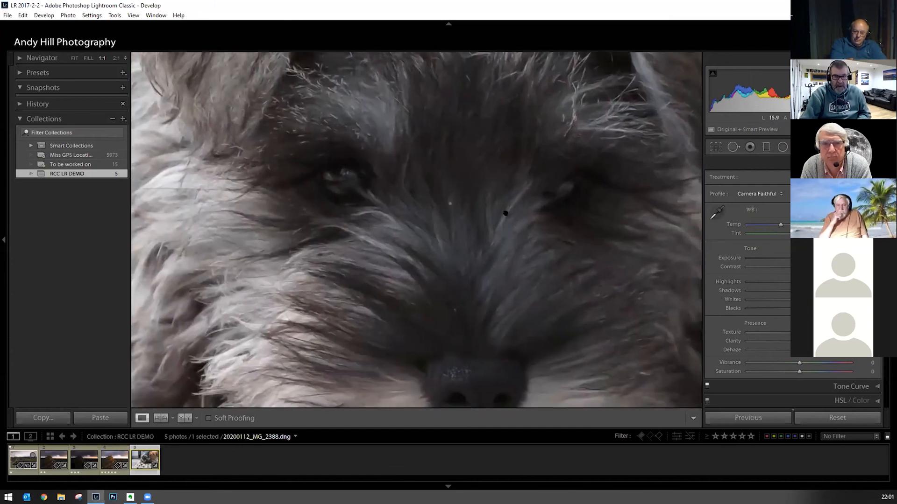
left_click(733, 146)
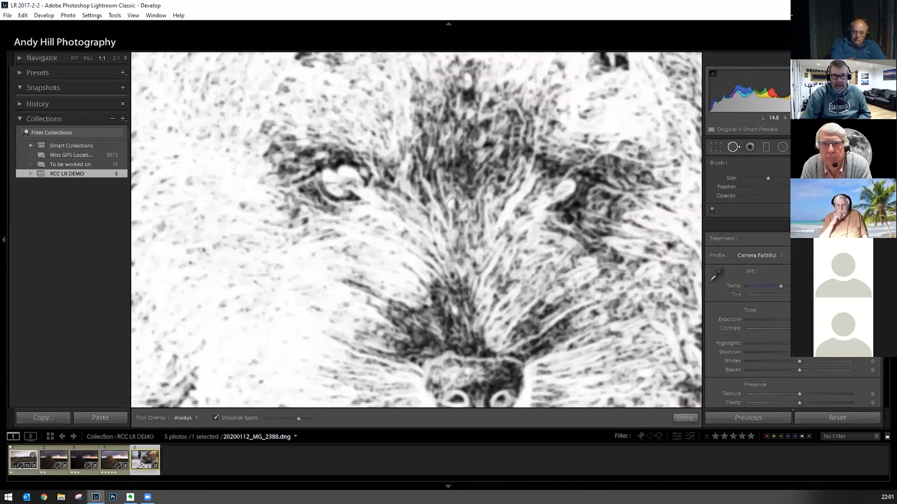
scroll(455, 202, "down", 2)
key("a")
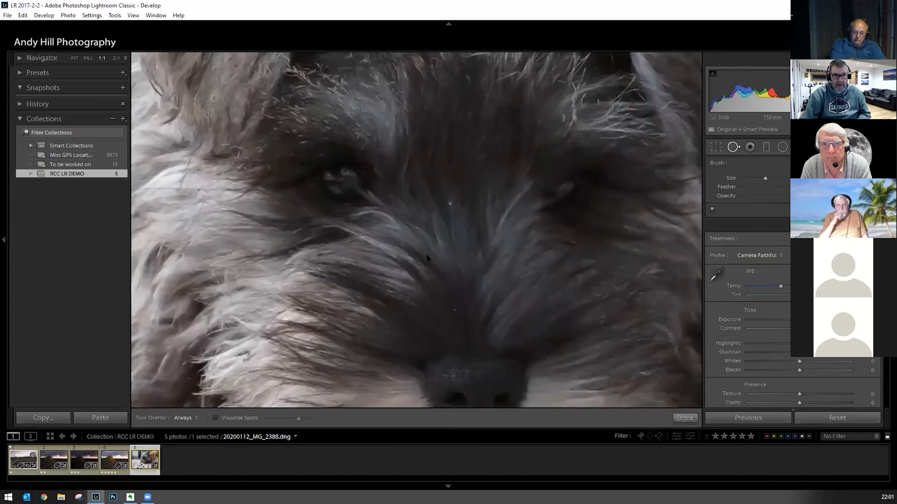
scroll(450, 204, "down", 2)
left_click(448, 204)
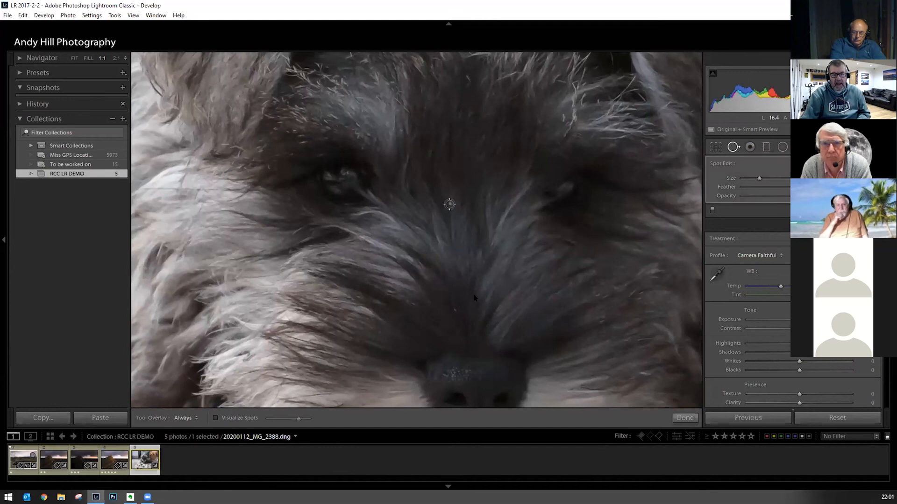
key("q")
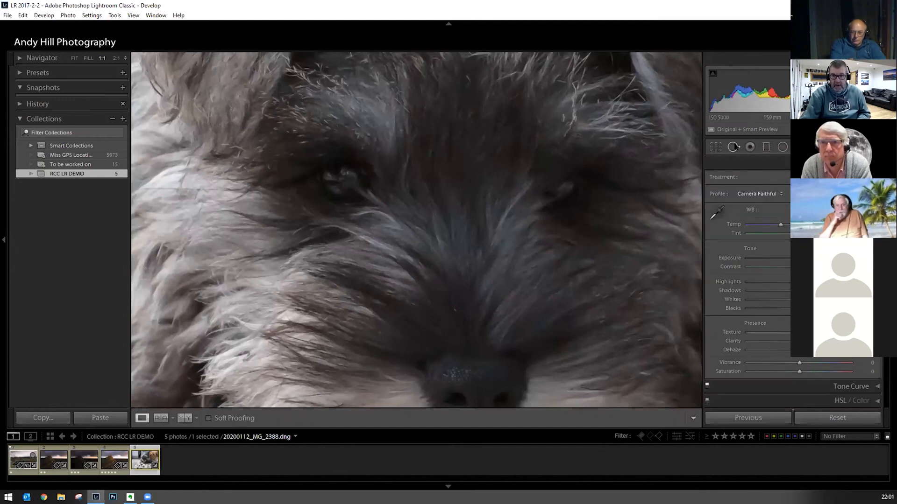
Remove the small speck just above the puppy's nose with Spot Removal and close the tool
left_click(735, 148)
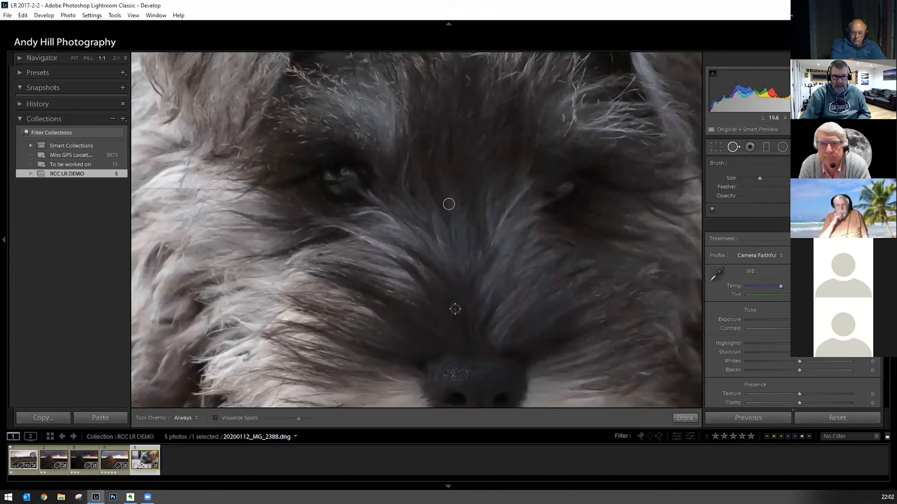
left_click(454, 309)
key("q")
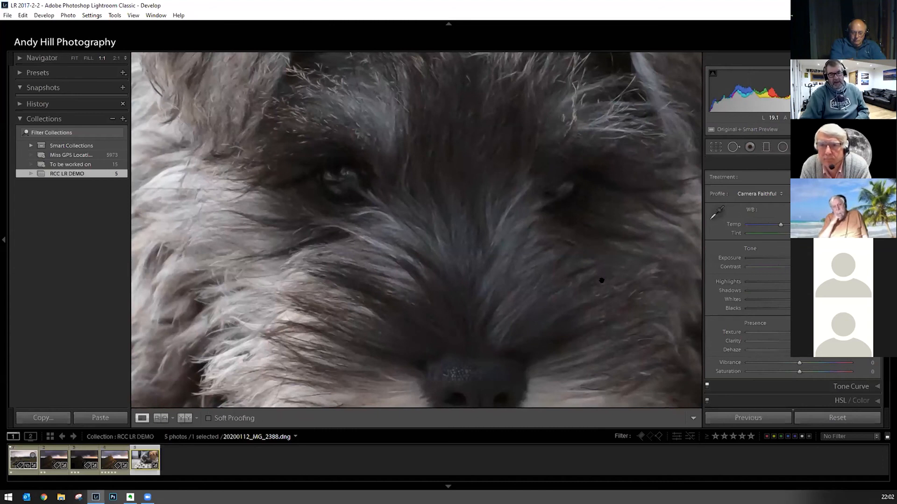
With a larger Spot Removal brush, paint out the stray hairs at the tip of the puppy's ear, using the background beside it as source
left_click_drag(490, 192, 239, 245)
left_click(732, 147)
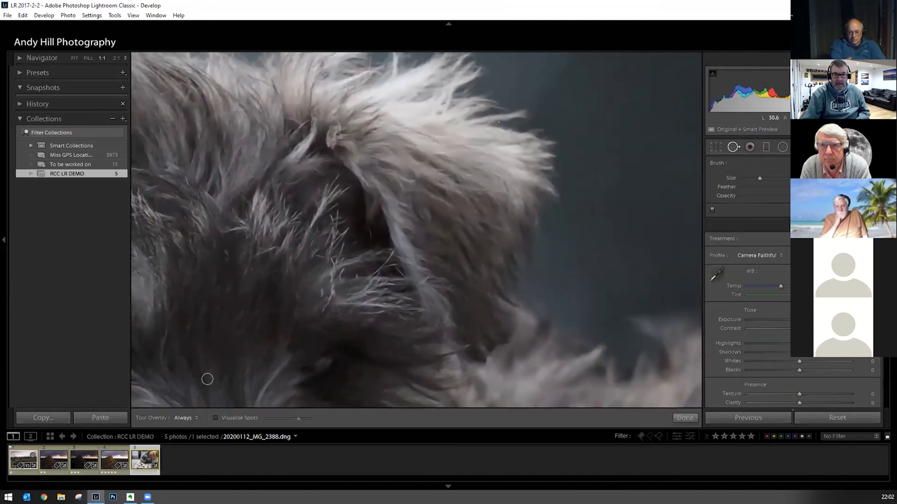
scroll(538, 121, "up", 2)
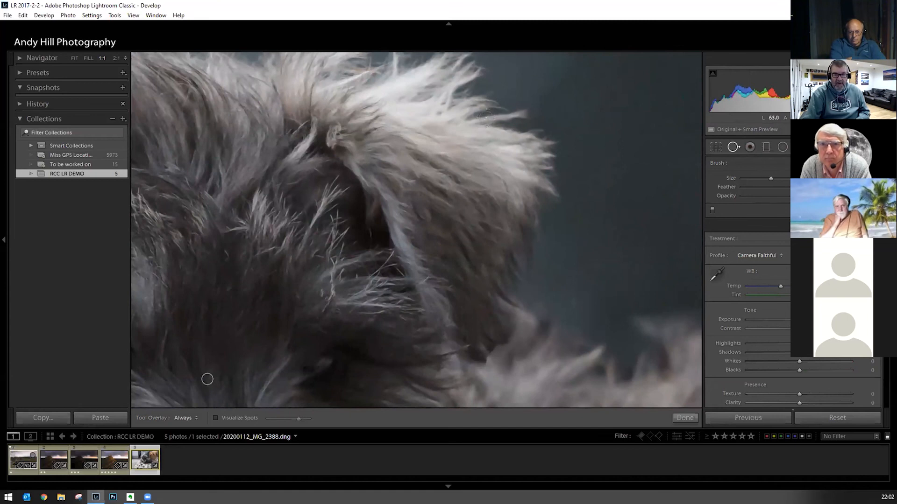
left_click_drag(486, 118, 536, 110)
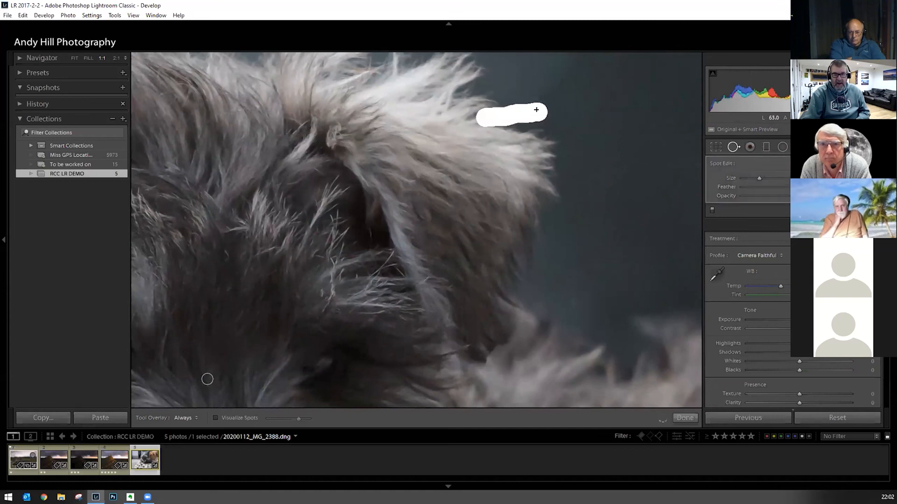
mouse_move(559, 137)
left_mouse_down()
mouse_move(604, 111)
mouse_move(619, 120)
mouse_move(626, 140)
mouse_move(606, 160)
mouse_move(590, 164)
mouse_move(570, 152)
left_mouse_up()
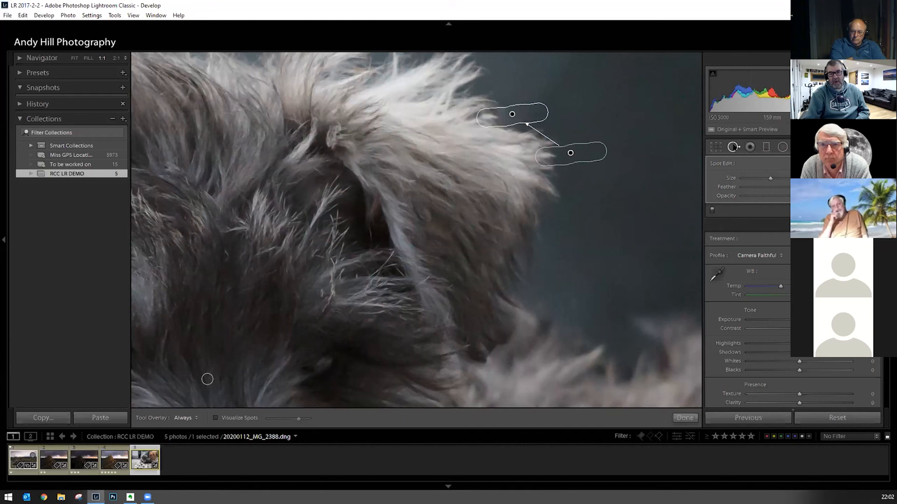
key("q")
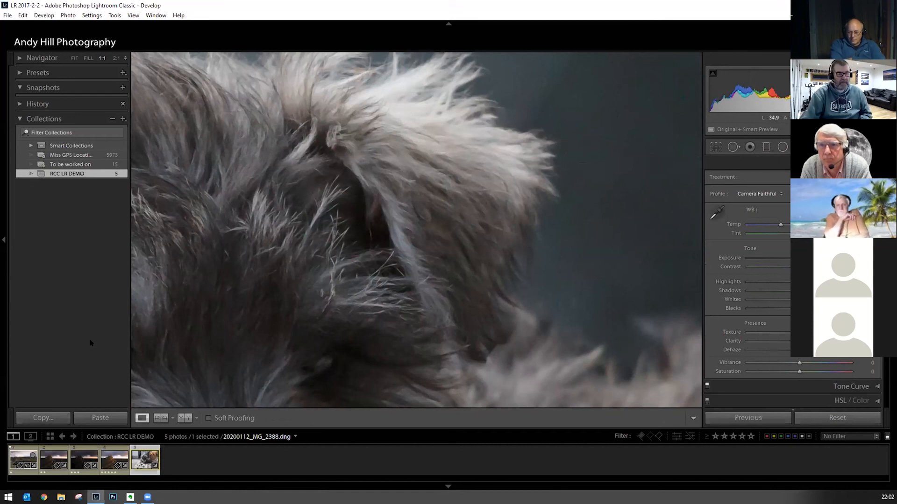
key("ctrl+z")
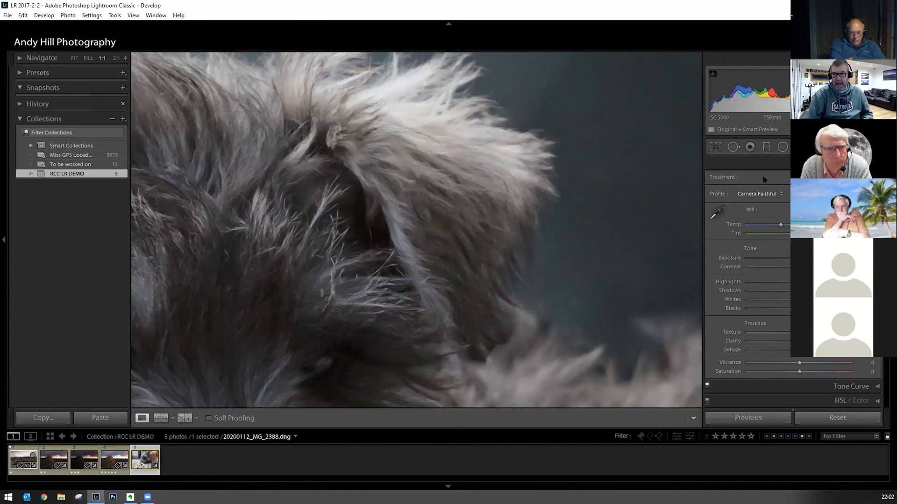
Select 20191022_MG_1959.dng in the Library grid, open it in Develop, and fit the whole photo in view
left_click(766, 147)
left_click(53, 459)
key("g")
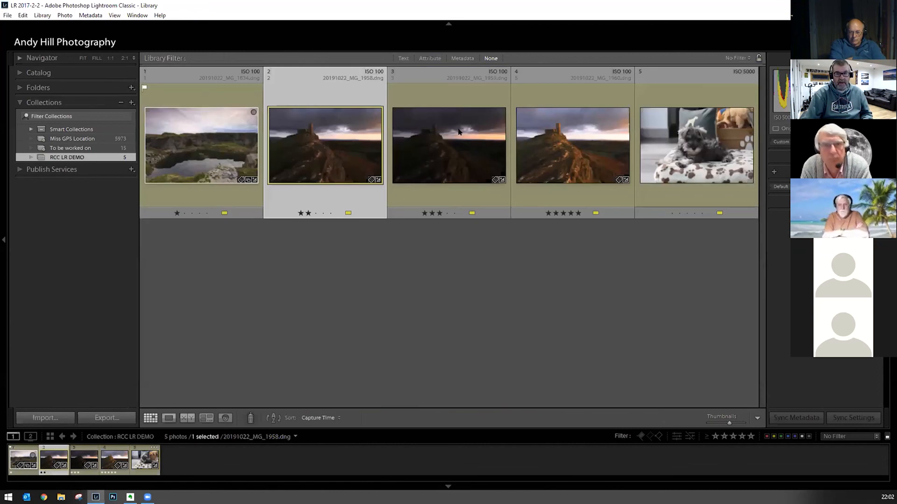
left_click(422, 169)
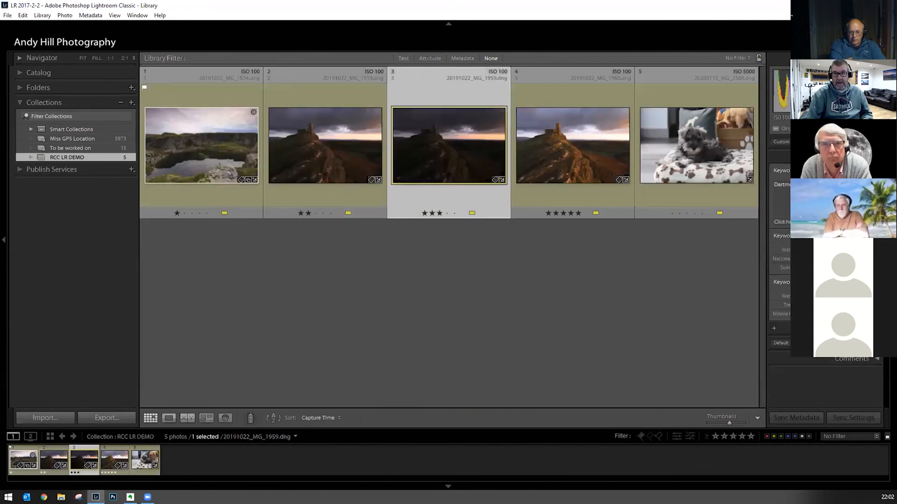
key("d")
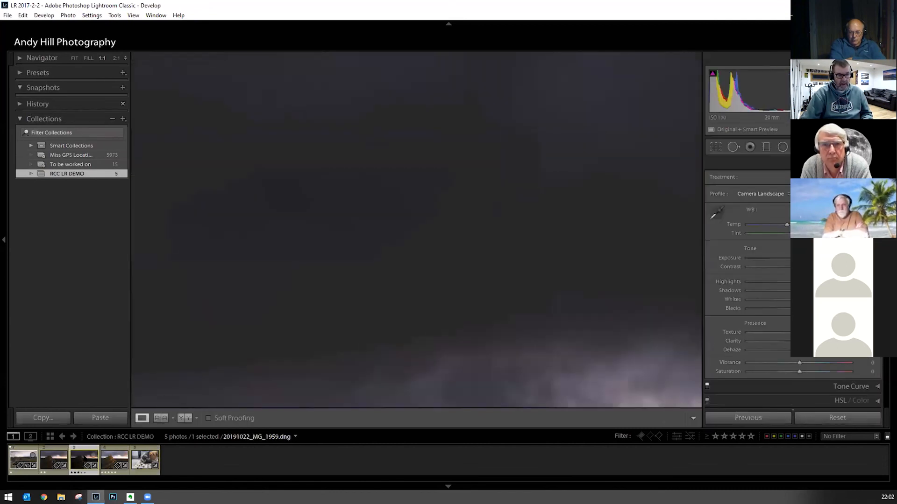
left_click(291, 296)
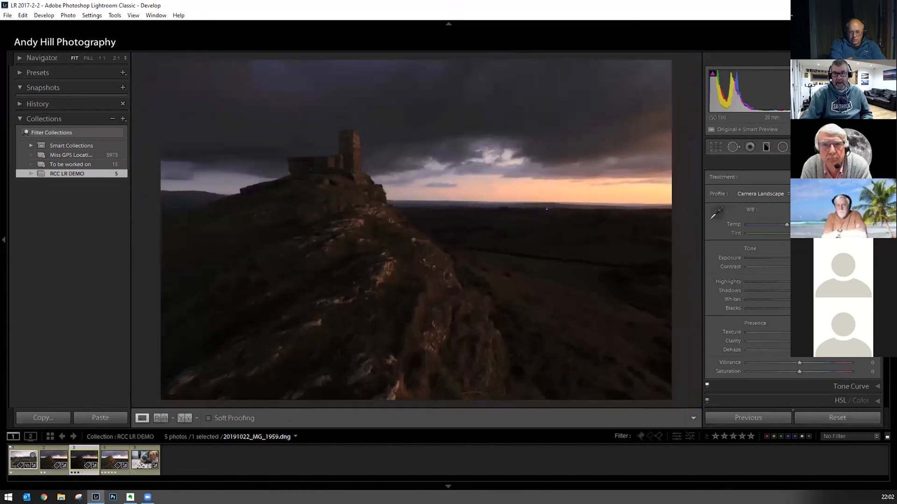
Add a horizontal graduated filter centred on the horizon, raise its Exposure, and undo the filter
left_click(766, 147)
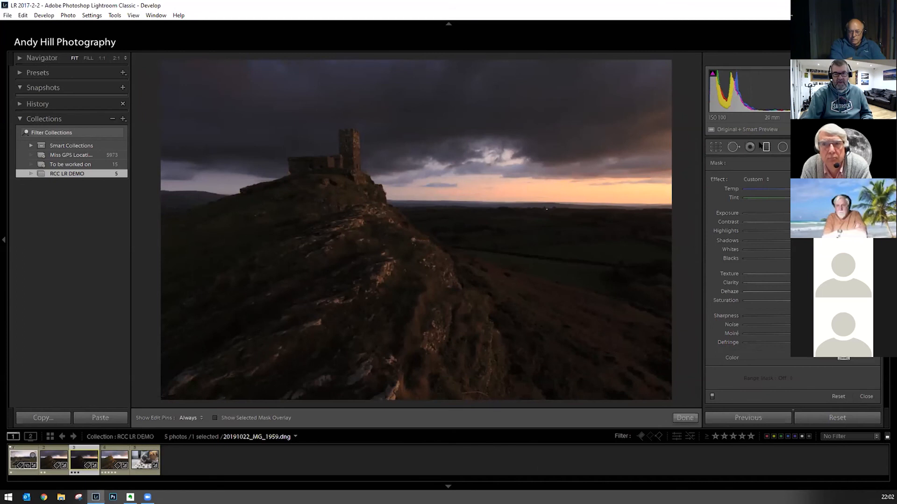
left_click_drag(380, 98, 367, 265)
left_click_drag(385, 181, 384, 199)
mouse_move(789, 214)
left_mouse_down()
mouse_move(750, 211)
mouse_move(840, 213)
mouse_move(783, 210)
mouse_move(815, 213)
mouse_move(796, 212)
left_mouse_up()
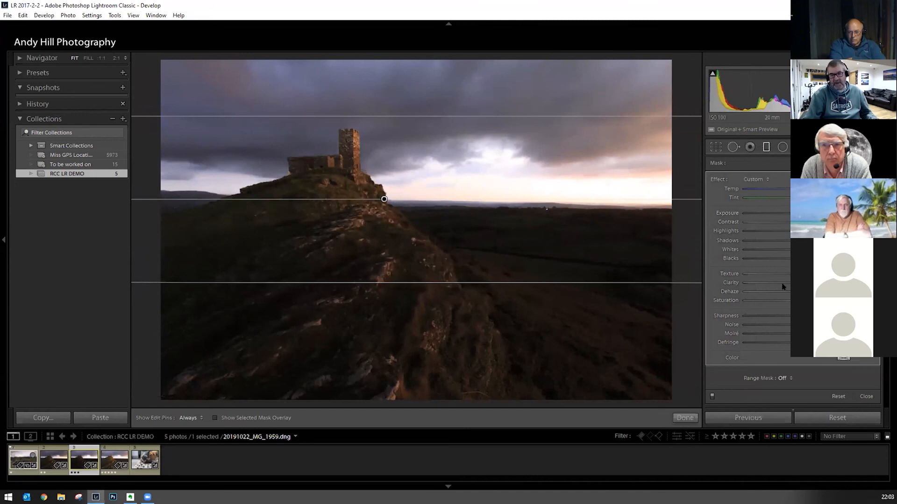
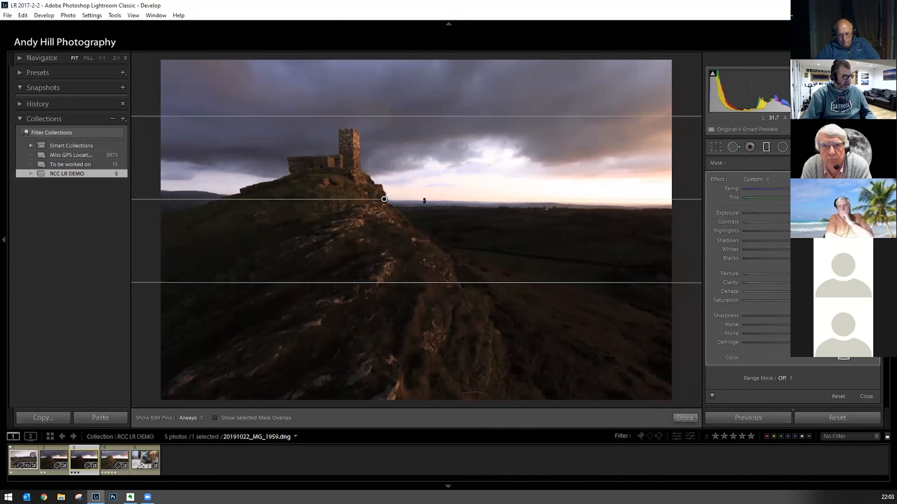
key("ctrl+z")
key("ctrl+z")
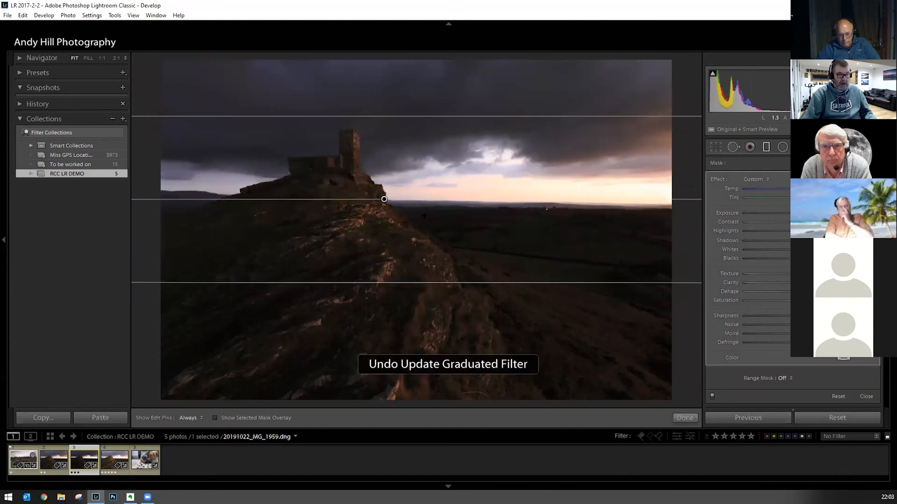
key("ctrl+z")
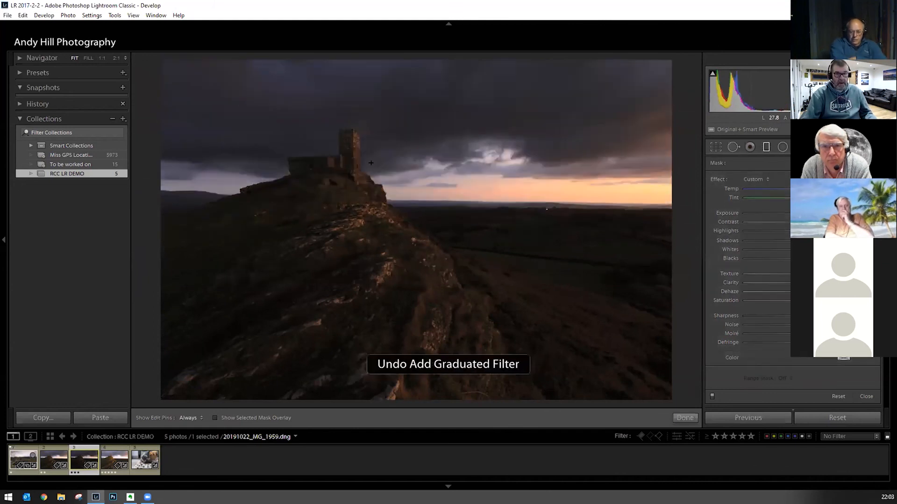
Try another level graduated filter across the horizon, adjust it slightly, and undo it
mouse_move(371, 164)
left_mouse_down()
mouse_move(310, 275)
mouse_move(378, 261)
mouse_move(346, 264)
mouse_move(345, 302)
mouse_move(345, 256)
mouse_move(345, 335)
mouse_move(345, 252)
mouse_move(346, 286)
mouse_move(345, 269)
mouse_move(383, 273)
mouse_move(383, 282)
mouse_move(406, 187)
mouse_move(402, 282)
left_mouse_up()
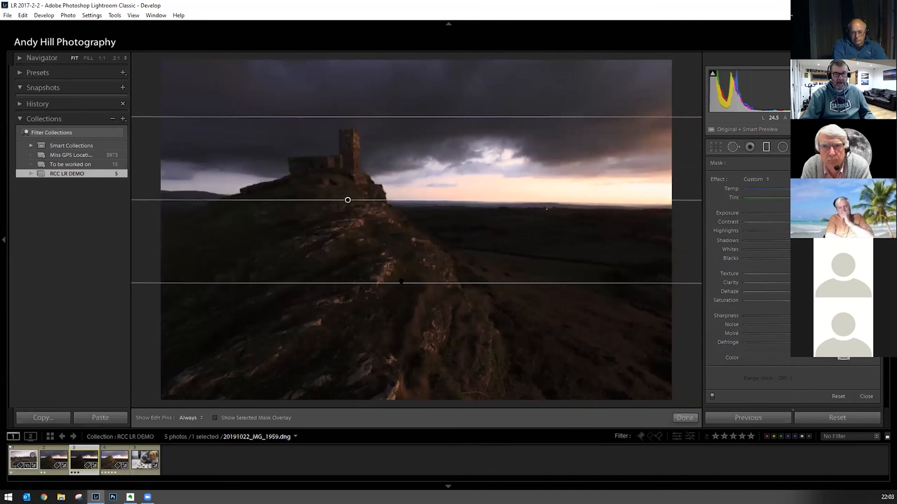
left_click_drag(401, 282, 402, 281)
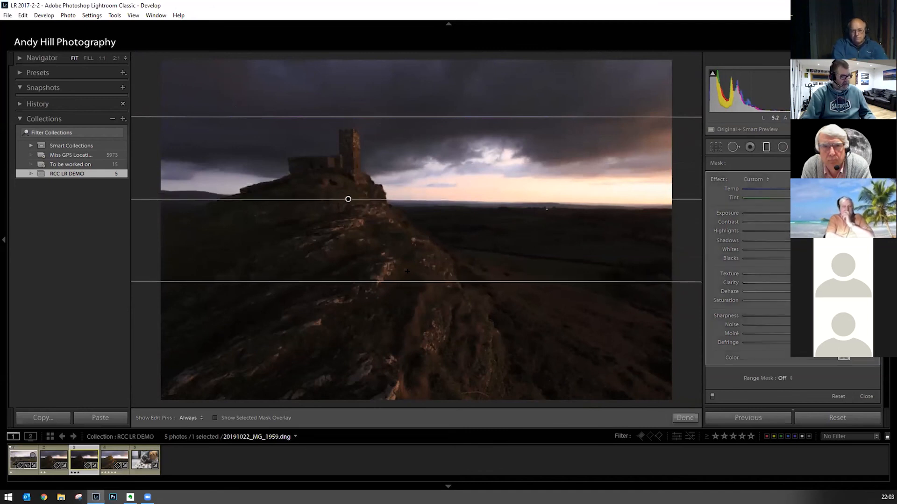
key("ctrl+z")
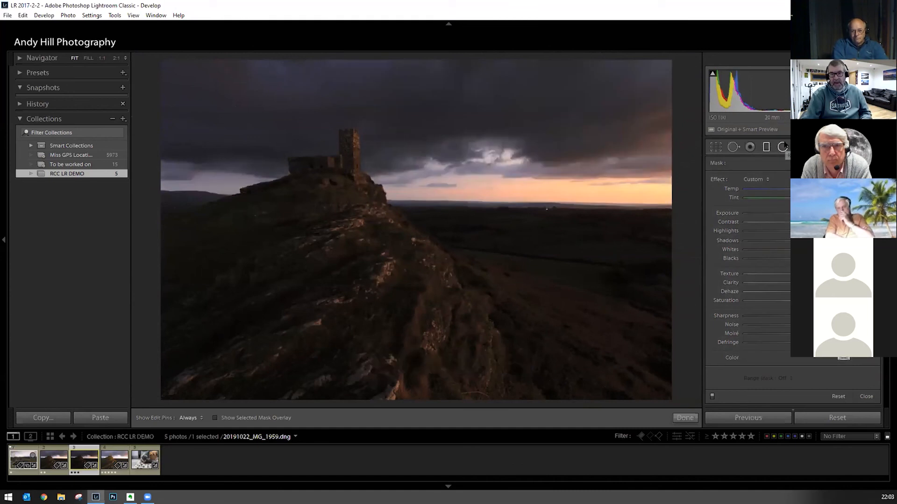
Add a wide radial filter over the hilltop building and horizon, raise its Exposure, and invert it to affect the inside
left_click(782, 147)
left_click(782, 147)
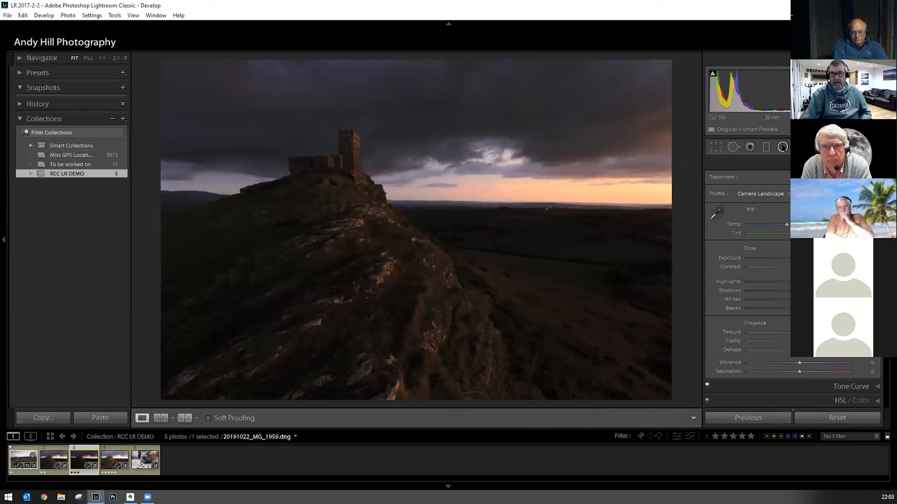
left_click(783, 148)
left_click_drag(327, 161, 506, 241)
left_click_drag(328, 151, 407, 197)
left_click_drag(778, 214, 814, 213)
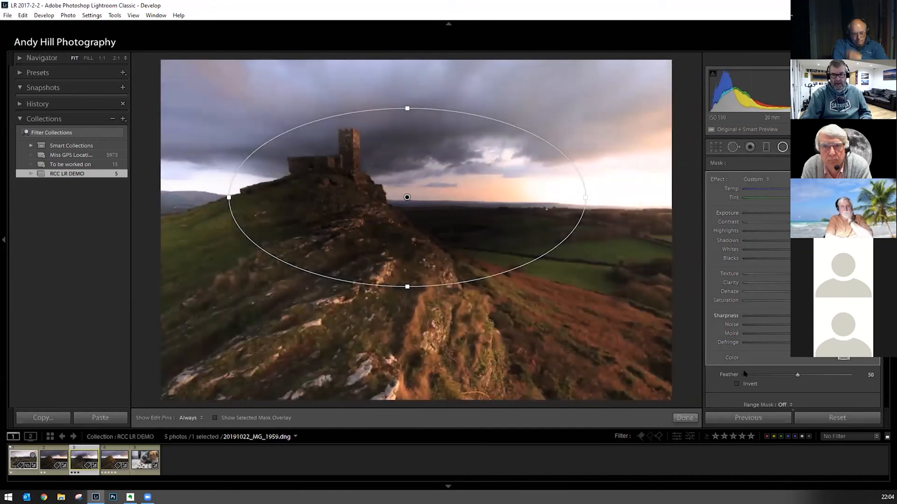
left_click(737, 384)
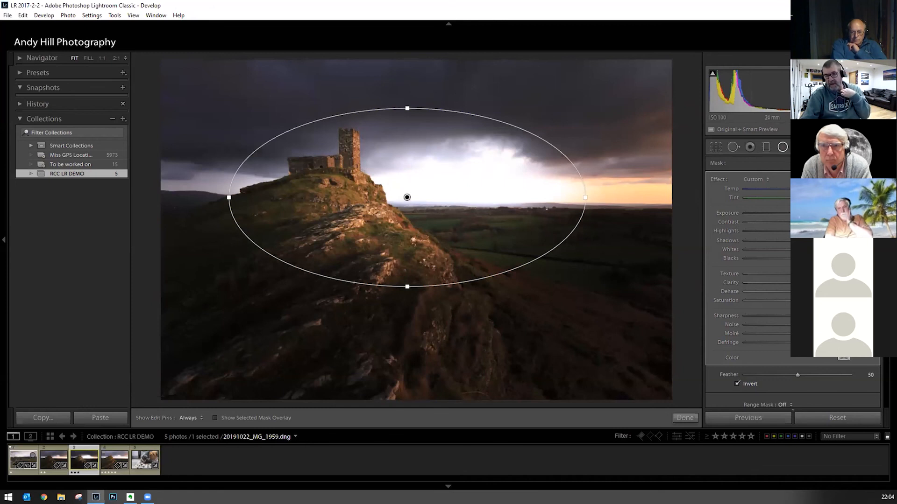
scroll(776, 312, "down", 3)
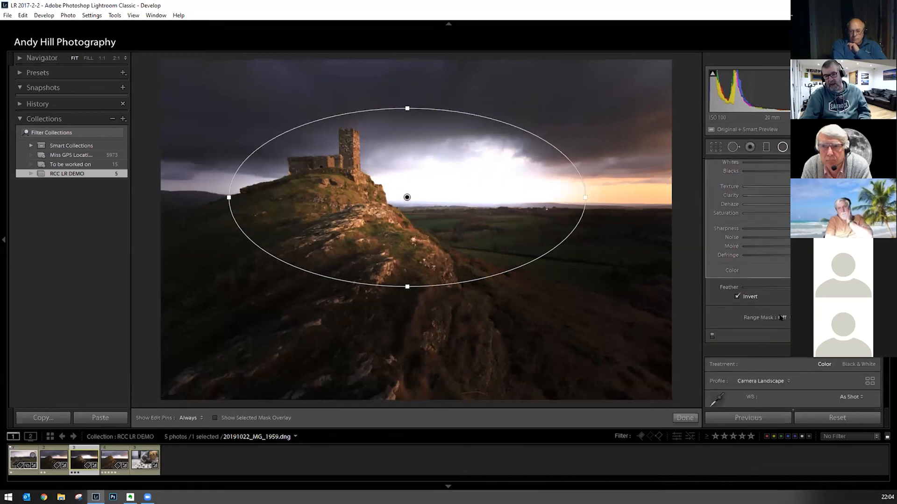
scroll(786, 282, "up", 3)
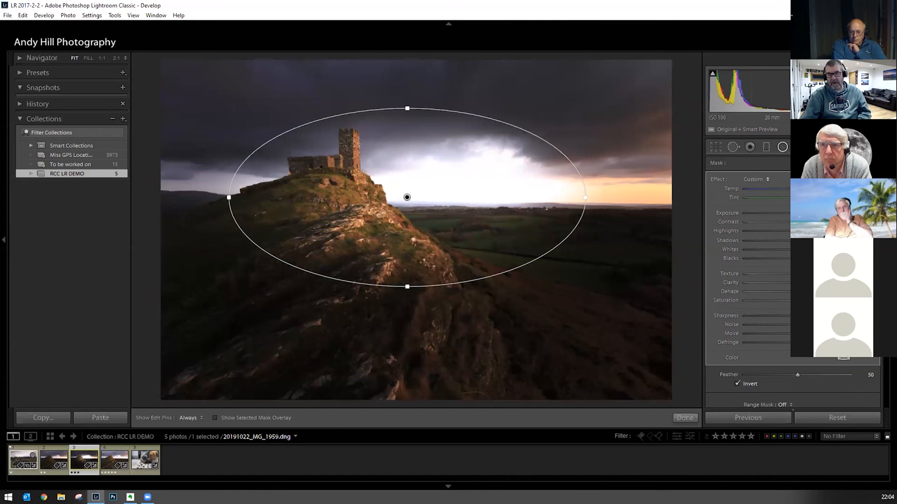
Paint an Adjustment Brush mask over the hilltop building and rocky slope, hiding the edit pins and showing them again
key("k")
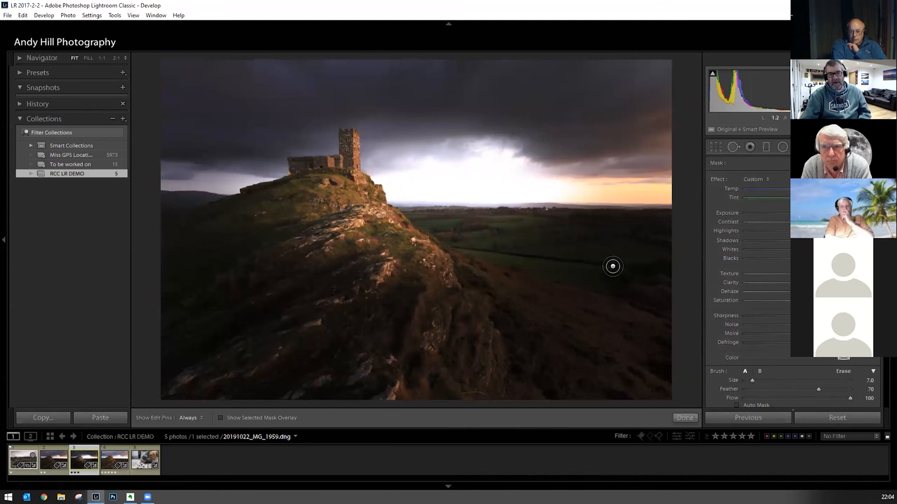
key("h")
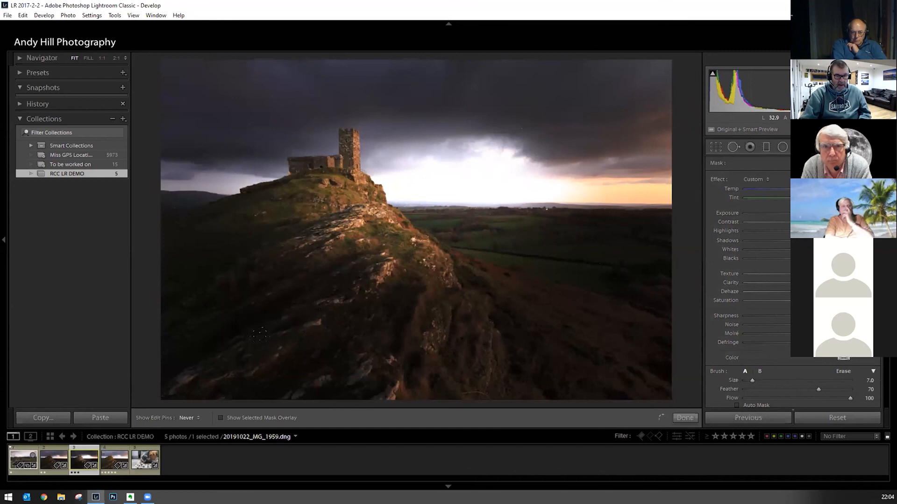
key("h")
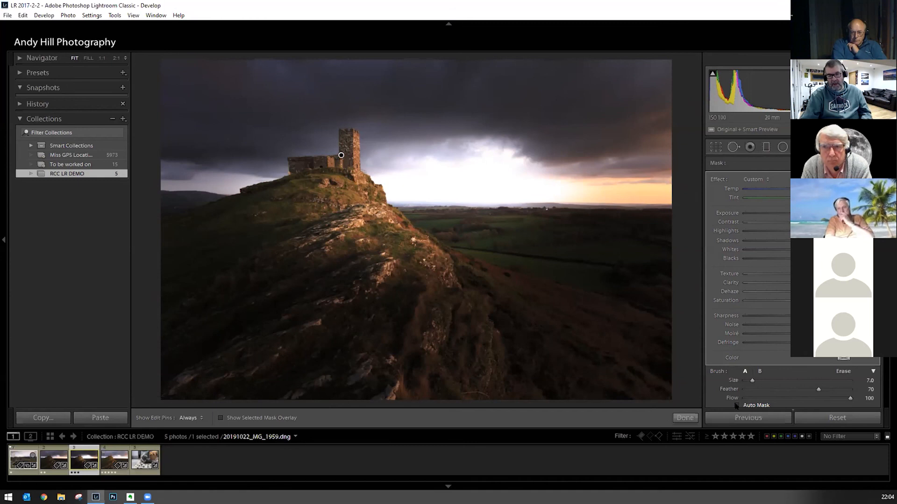
Reduce the brush size to 2.0, strongly raise the painted area's Exposure to reveal the mask, and reset Exposure
scroll(468, 248, "down", 2)
scroll(468, 249, "down", 3)
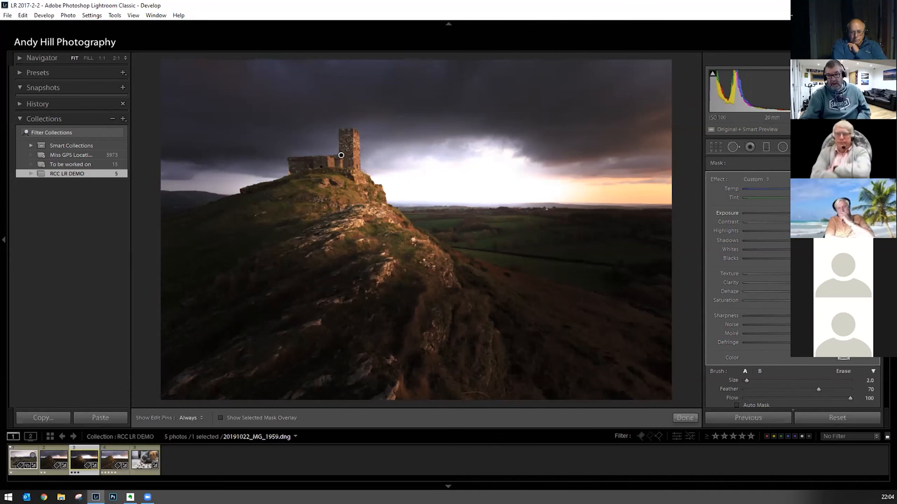
mouse_move(797, 214)
left_mouse_down()
mouse_move(829, 217)
mouse_move(774, 228)
mouse_move(830, 223)
mouse_move(820, 222)
left_mouse_up()
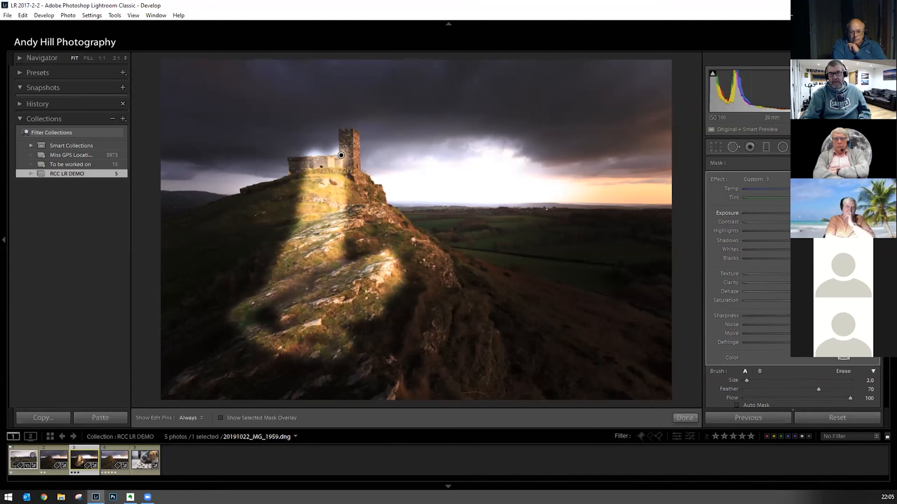
double_click(820, 213)
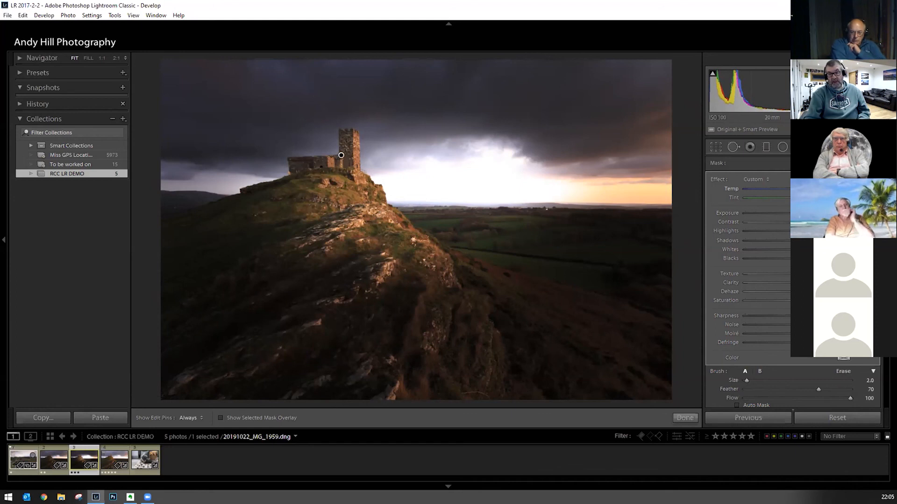
scroll(748, 280, "down", 5)
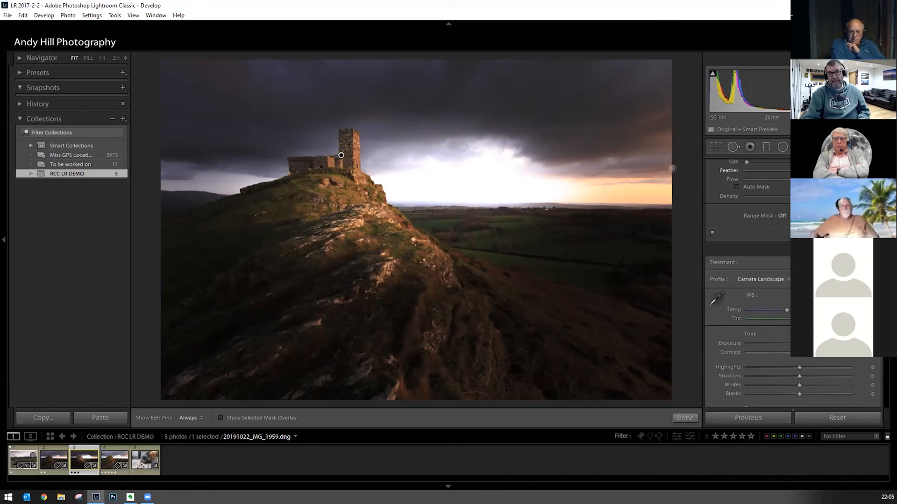
scroll(748, 281, "up", 5)
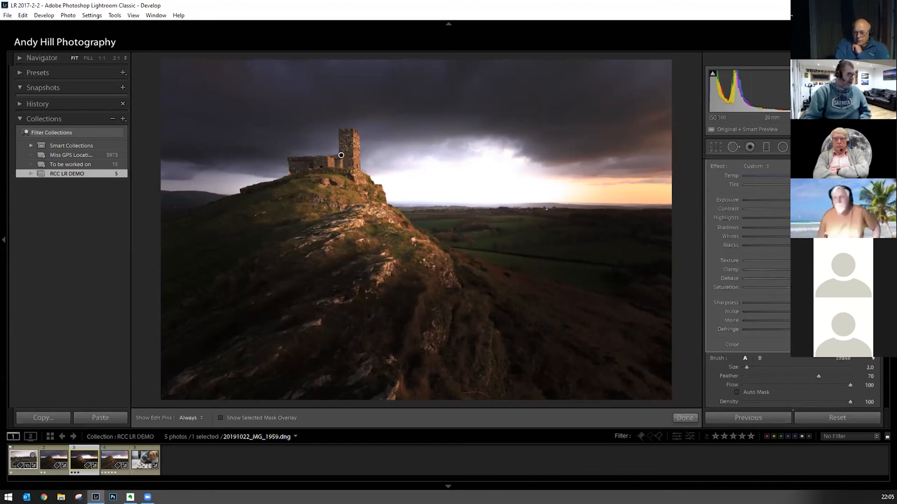
scroll(747, 281, "up", 1)
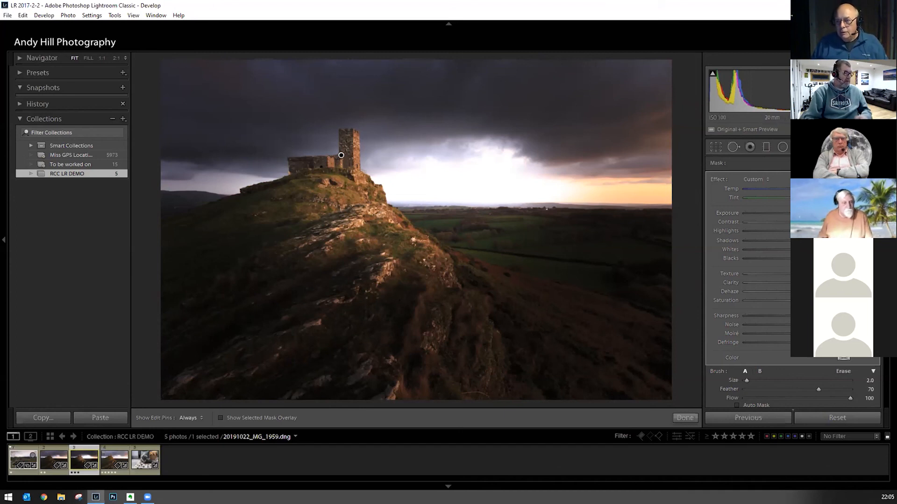
key("alt+Tab")
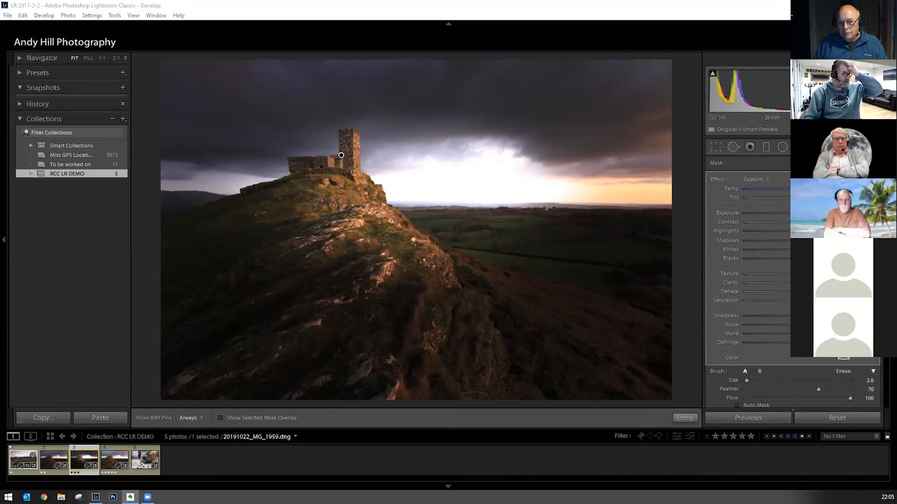